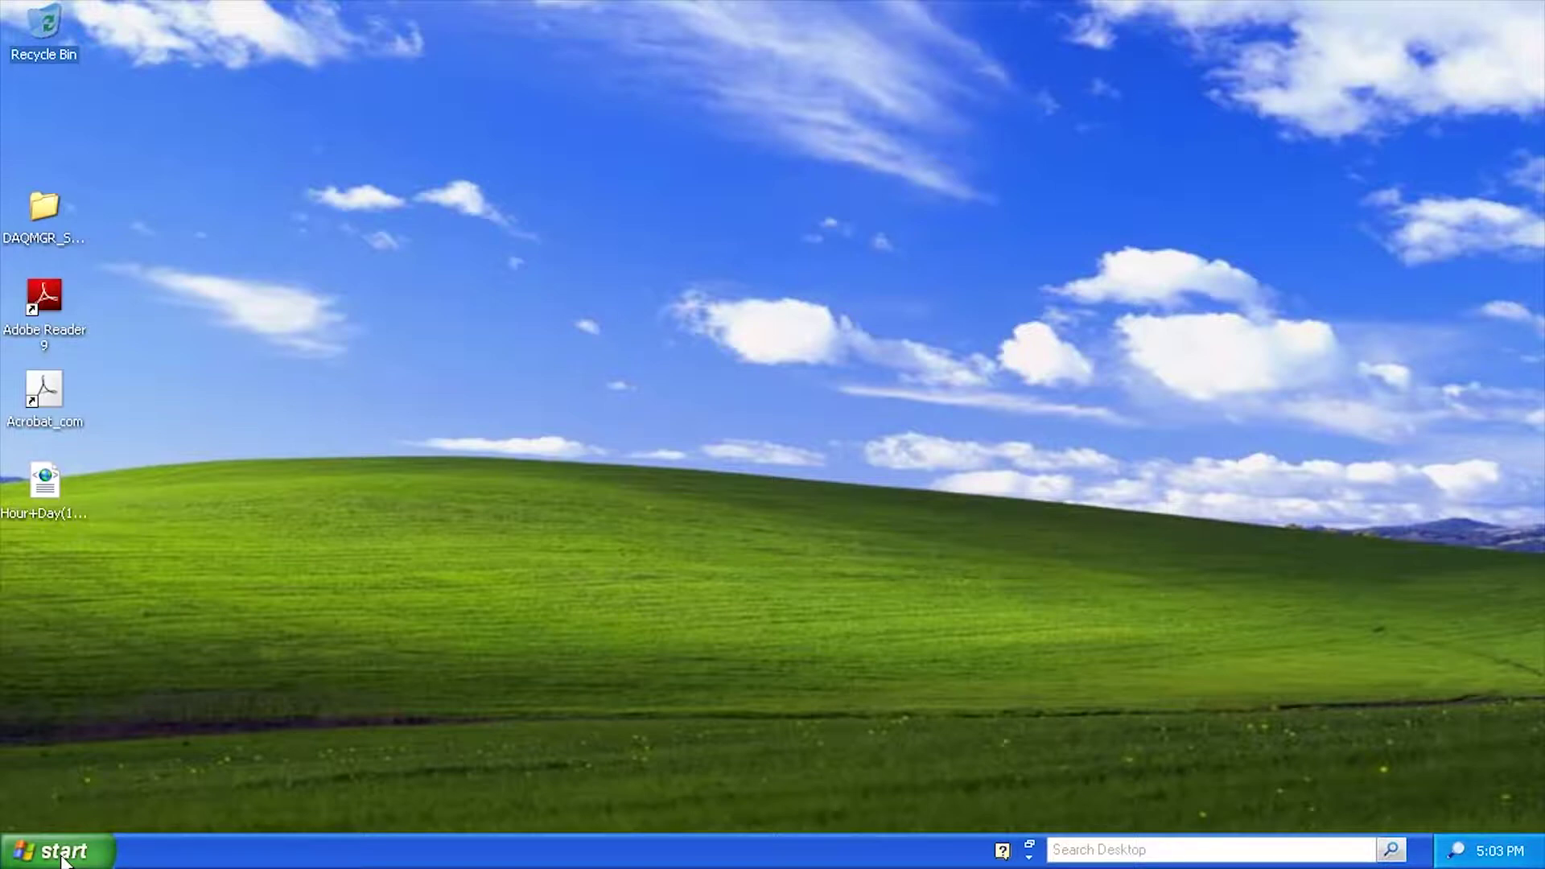
# - Launch GateMX/MW from Start > All Programs > YOKOGAWA DAQWORX > GateMXMW
pyautogui.click(62, 858)
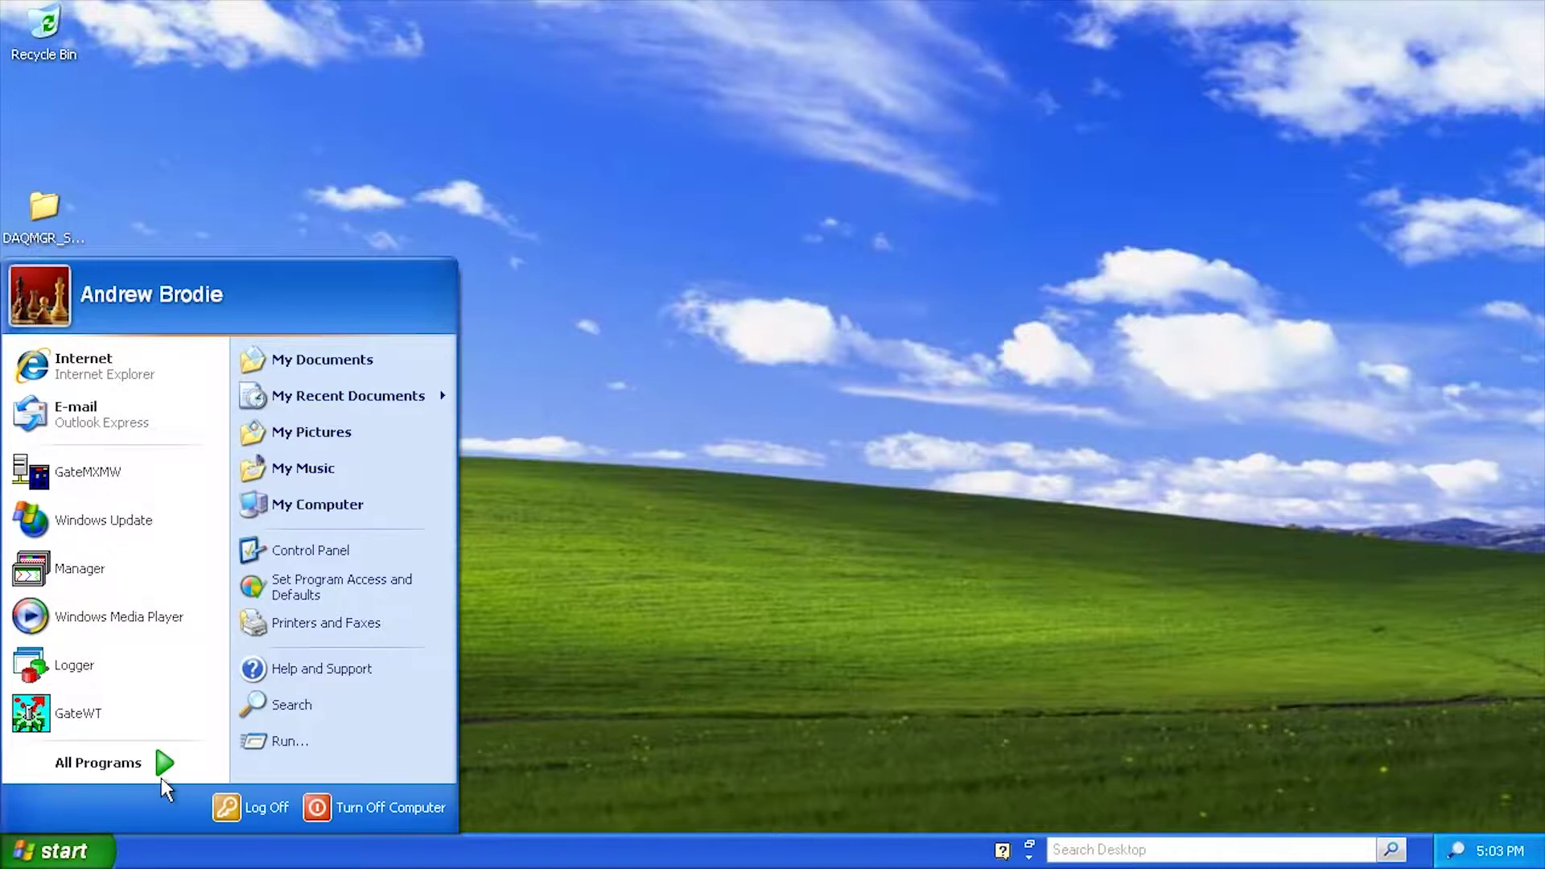
pyautogui.moveTo(163, 763)
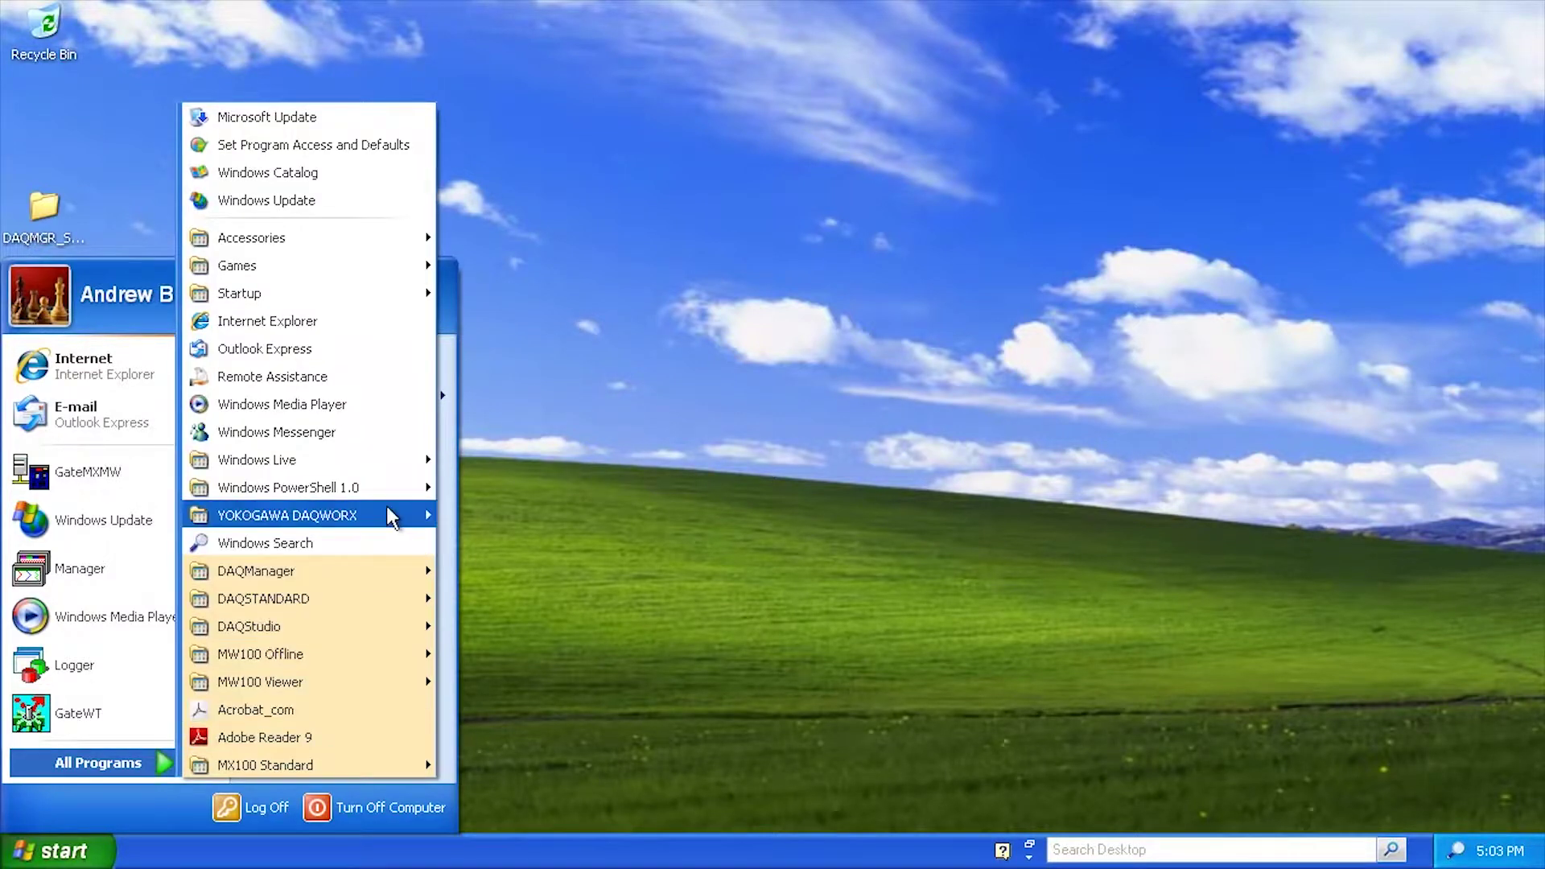
pyautogui.moveTo(387, 509)
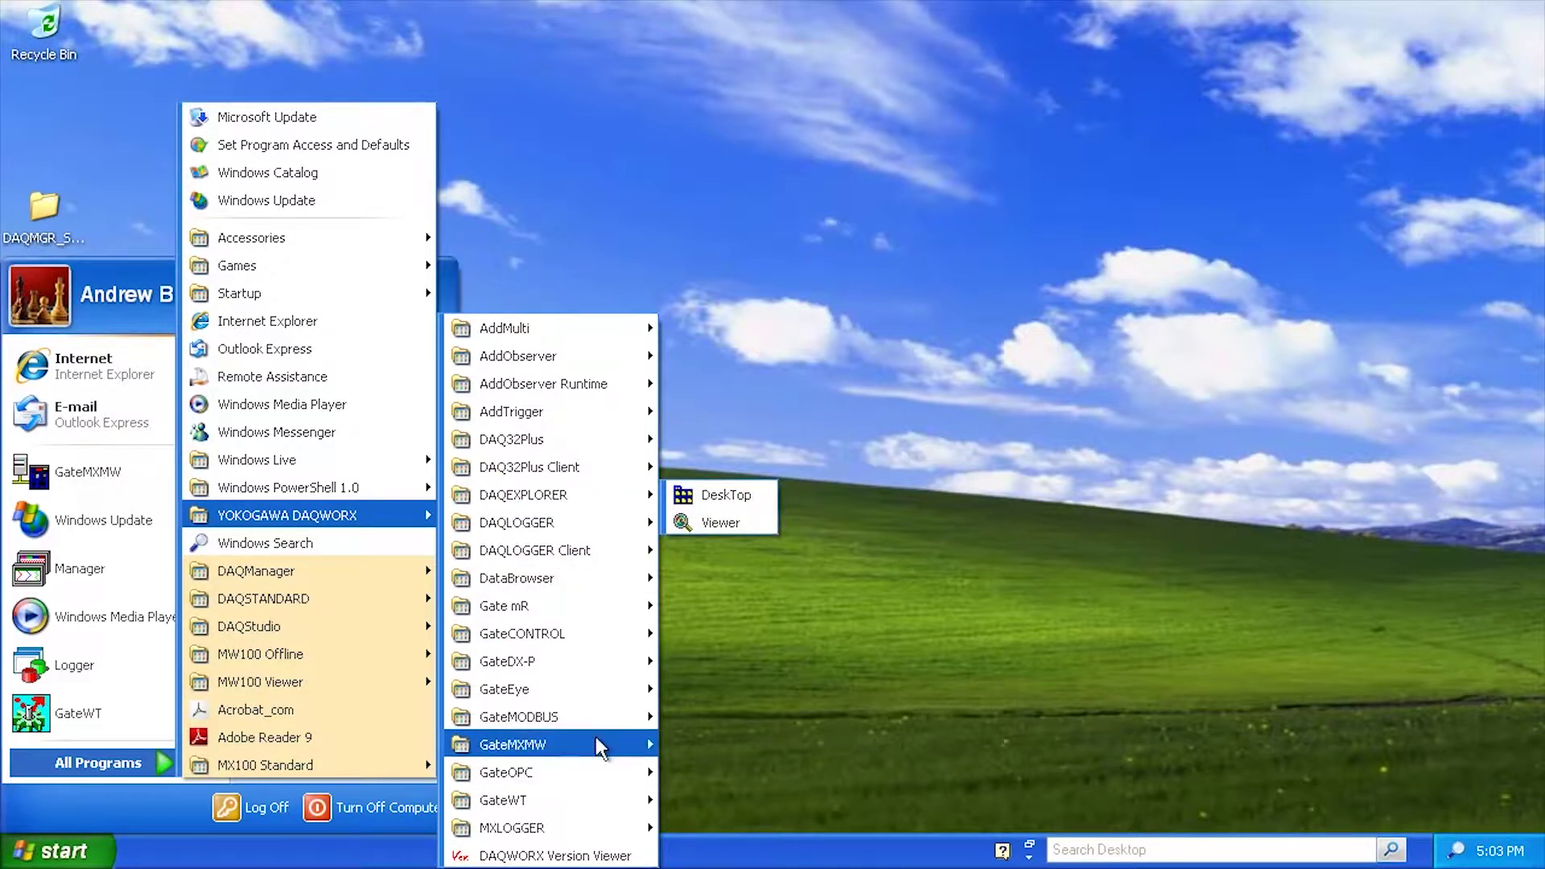
pyautogui.moveTo(595, 741)
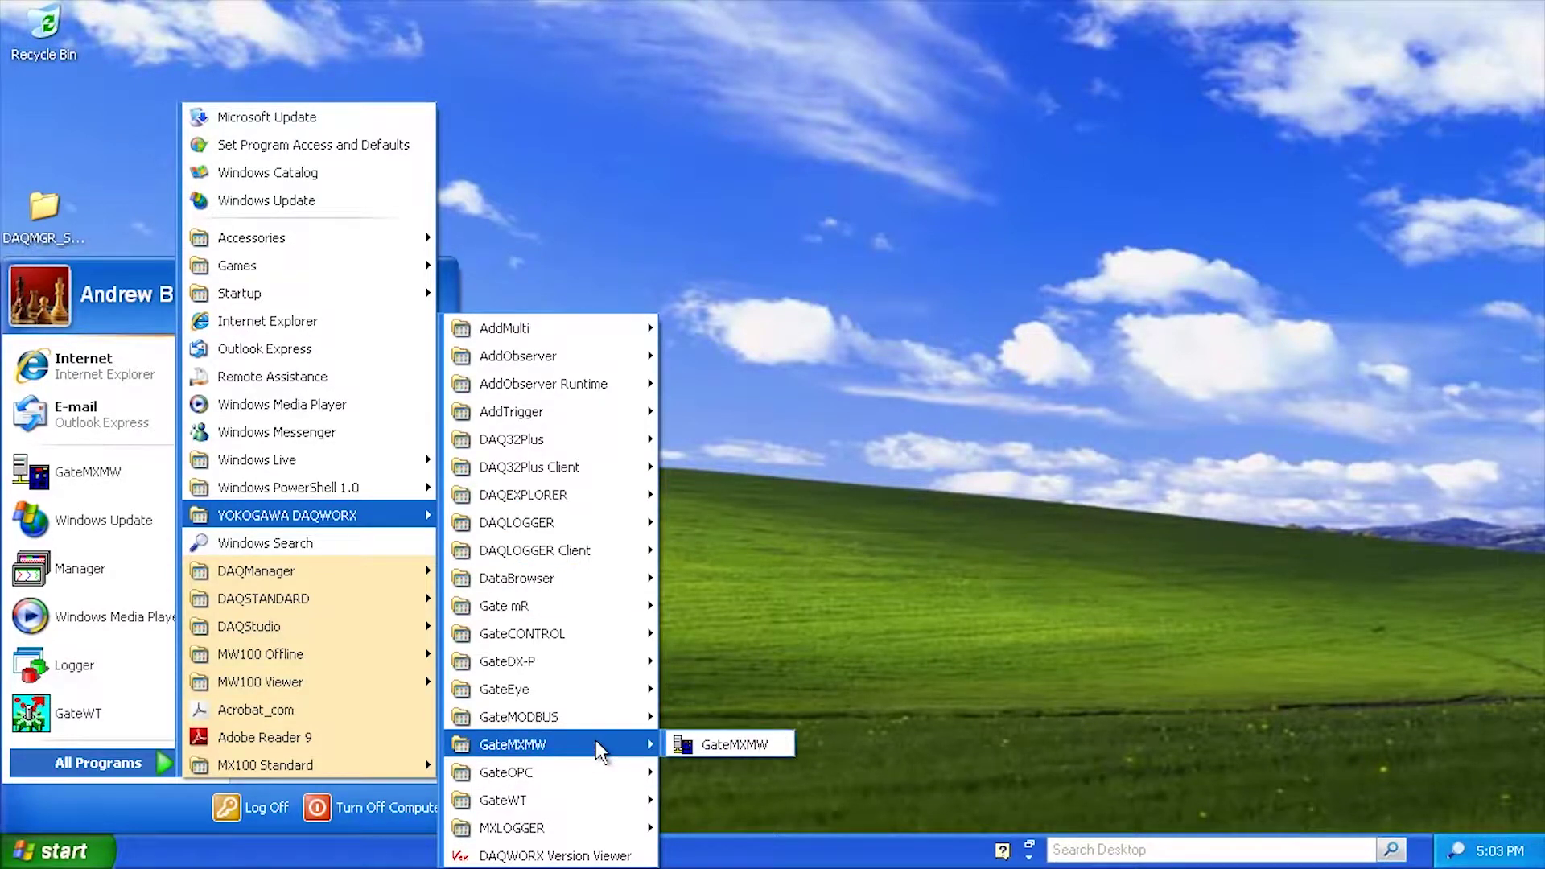
pyautogui.moveTo(595, 796)
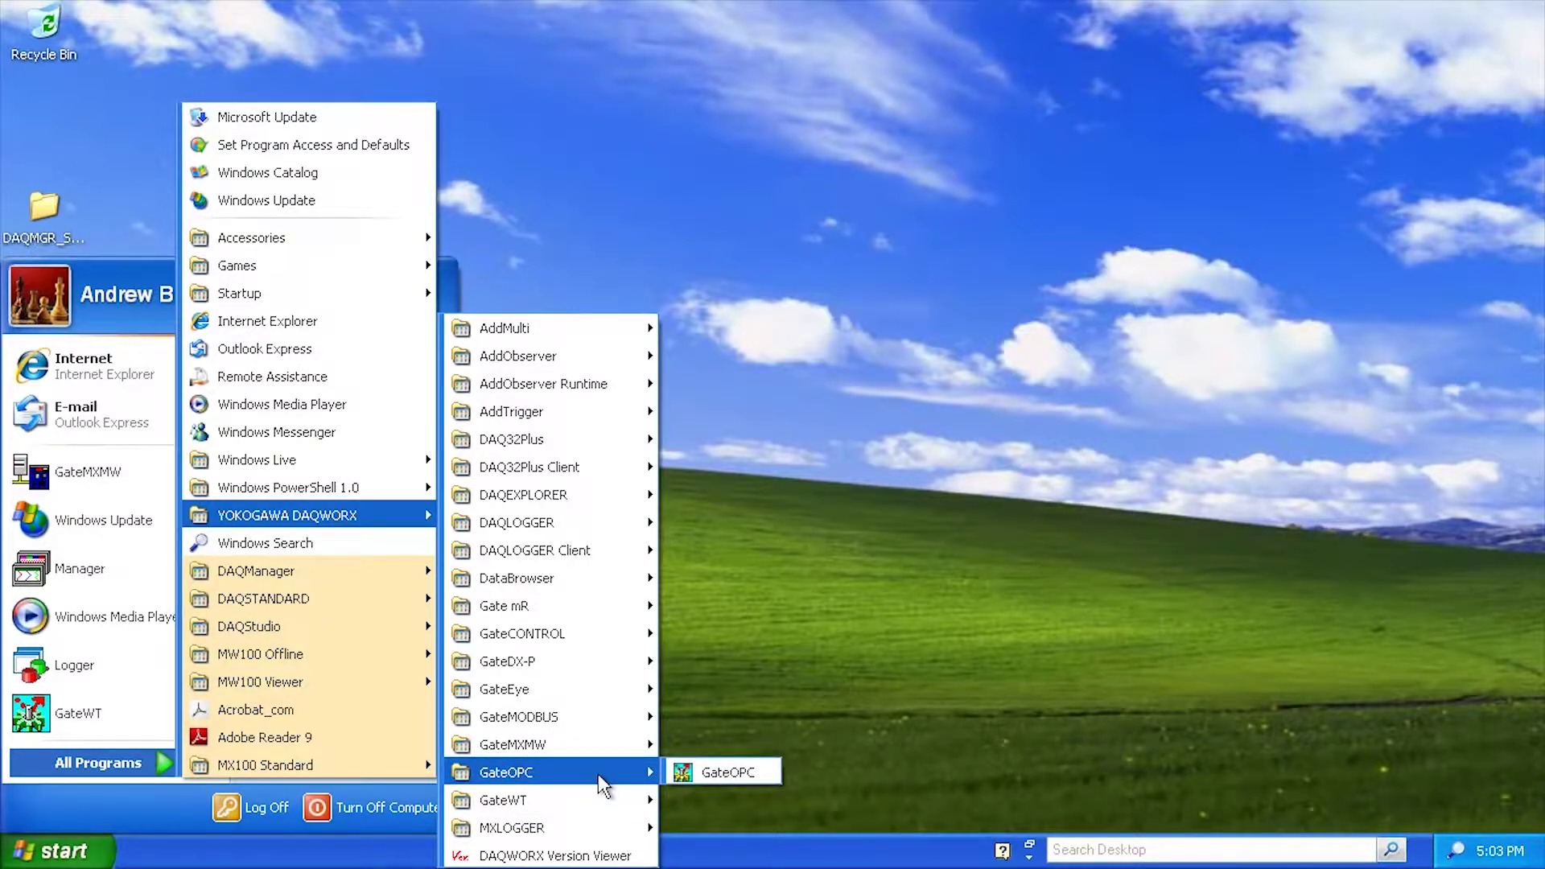
pyautogui.moveTo(591, 668)
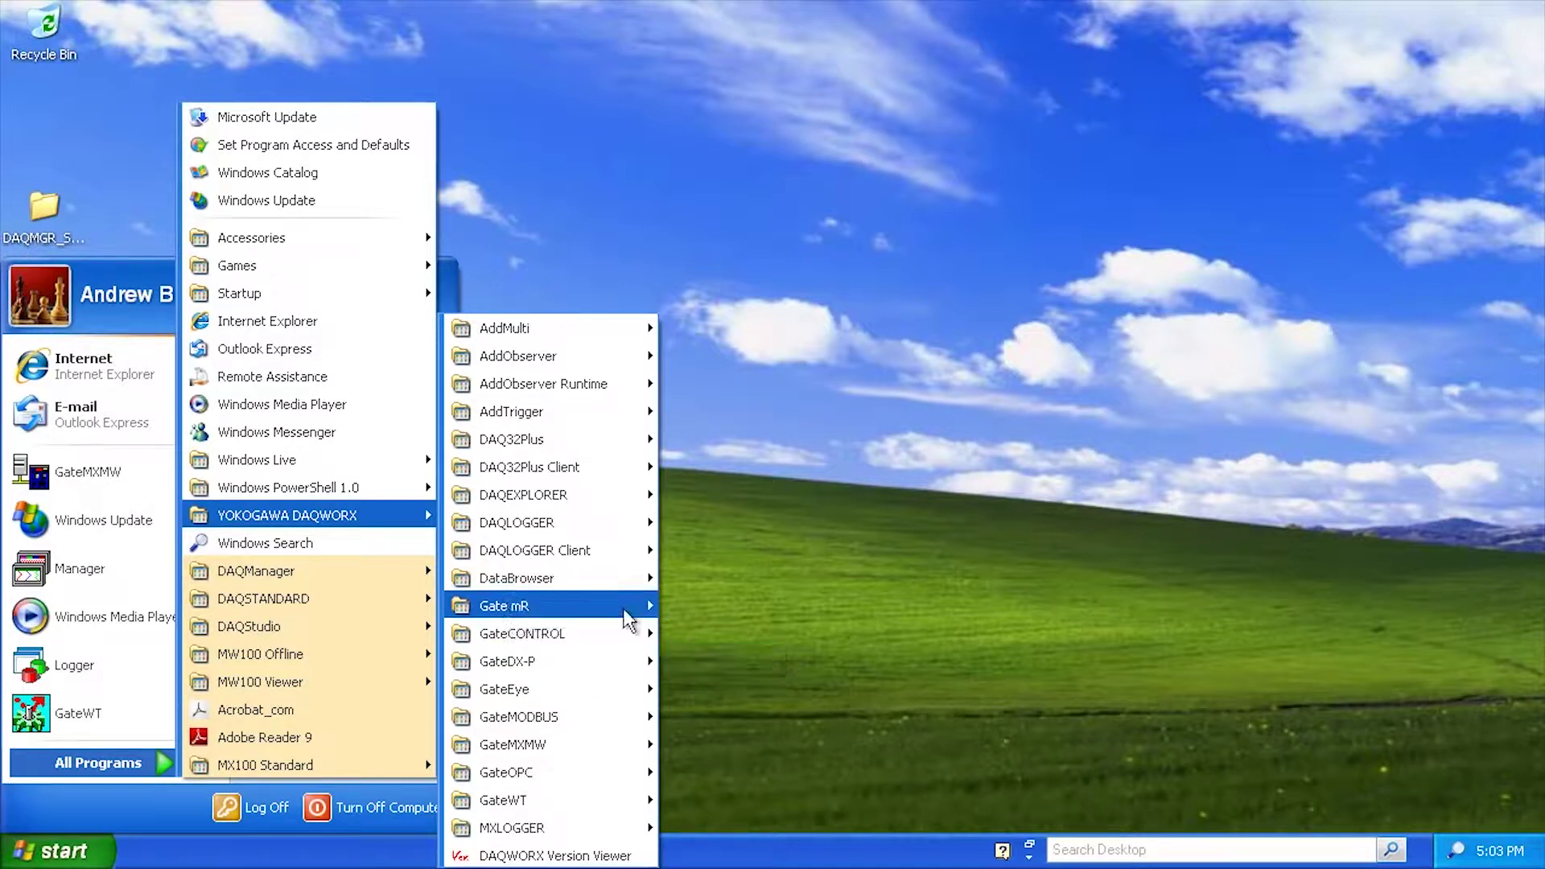
pyautogui.moveTo(624, 643)
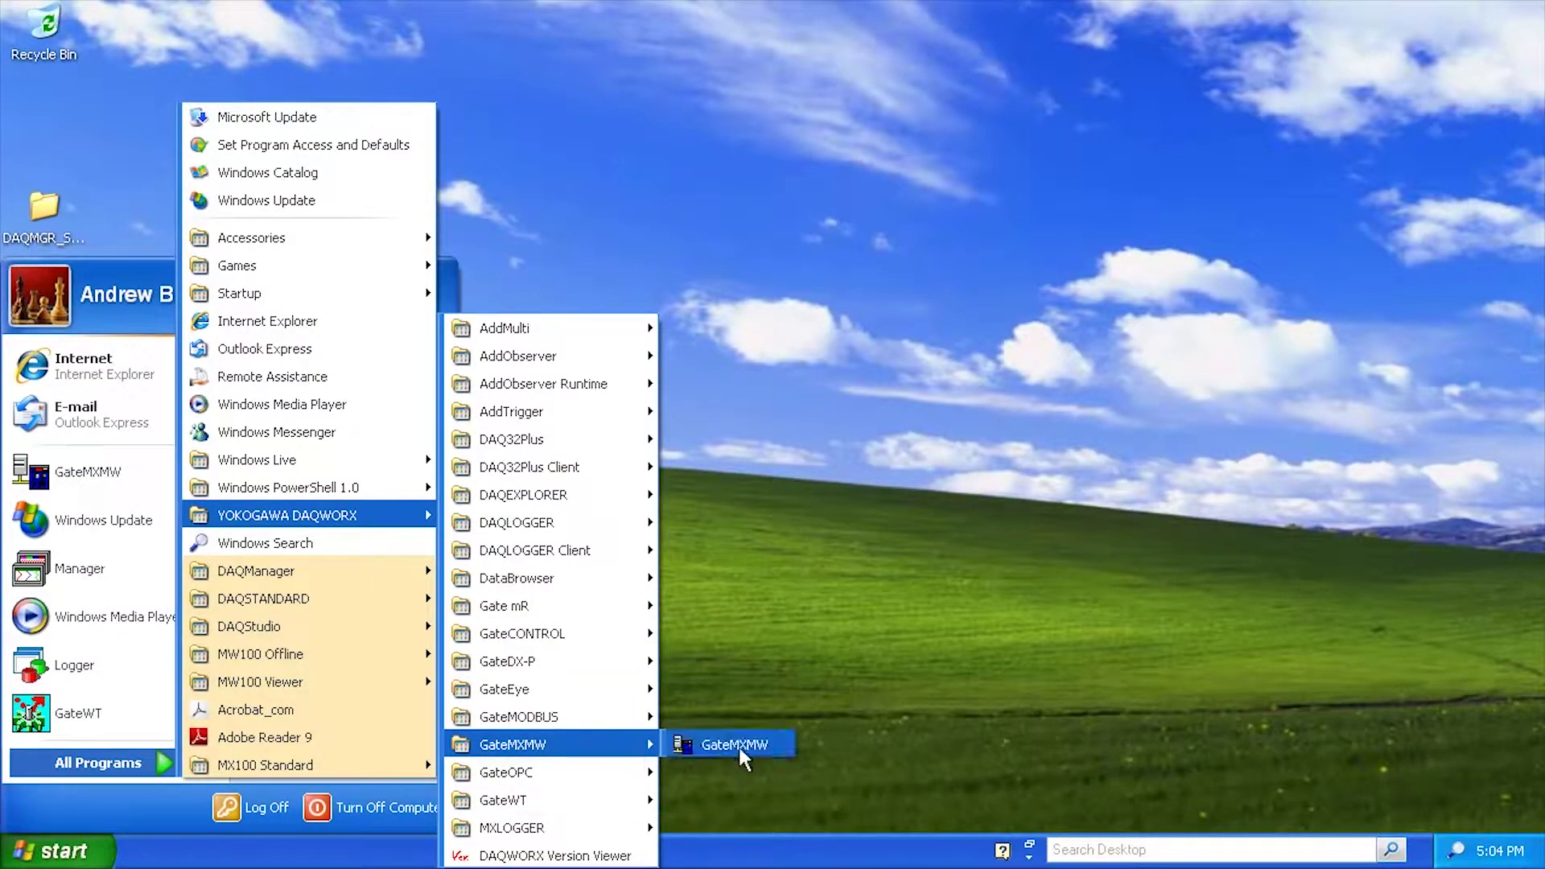
pyautogui.click(739, 747)
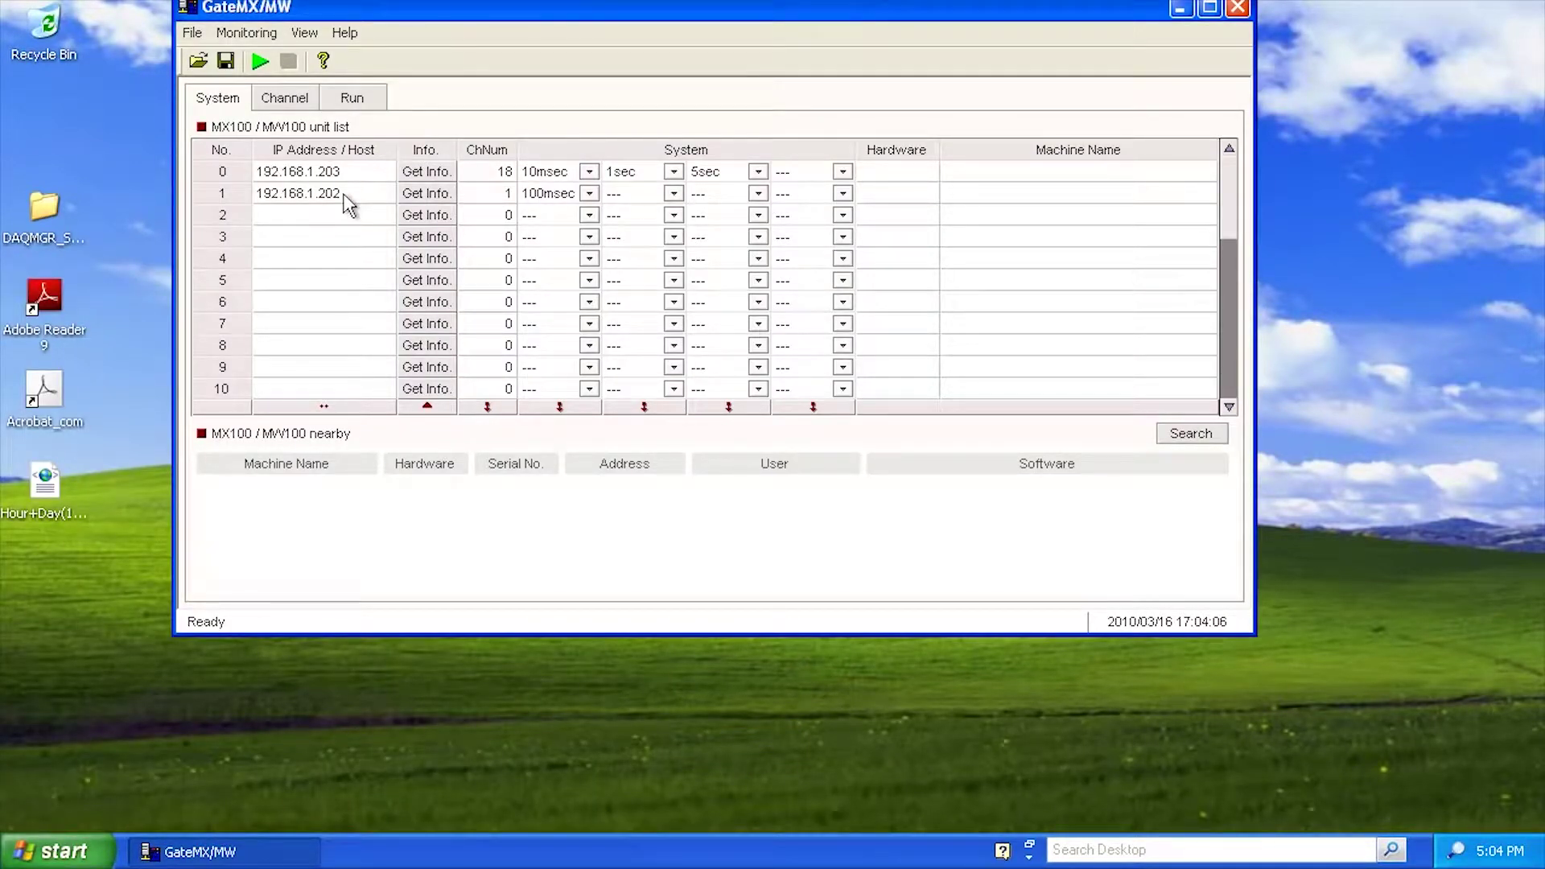
# - Search for units, put the MW100 in row 1, get info for units 0 and 1, and show channels
pyautogui.click(1193, 433)
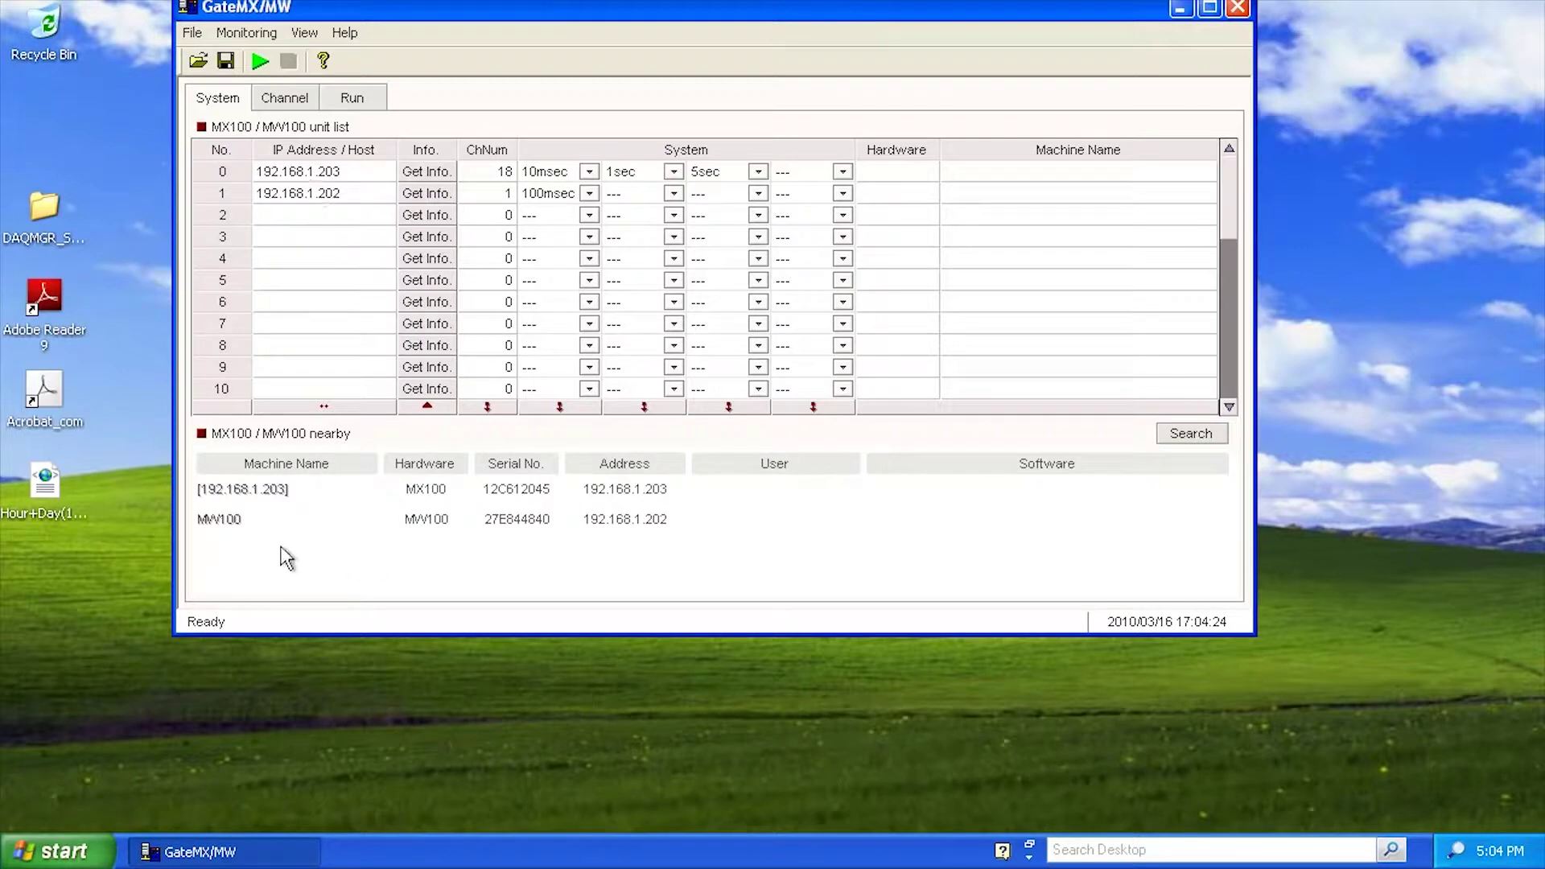
pyautogui.moveTo(243, 523); pyautogui.dragTo(322, 524)
pyautogui.click(438, 171)
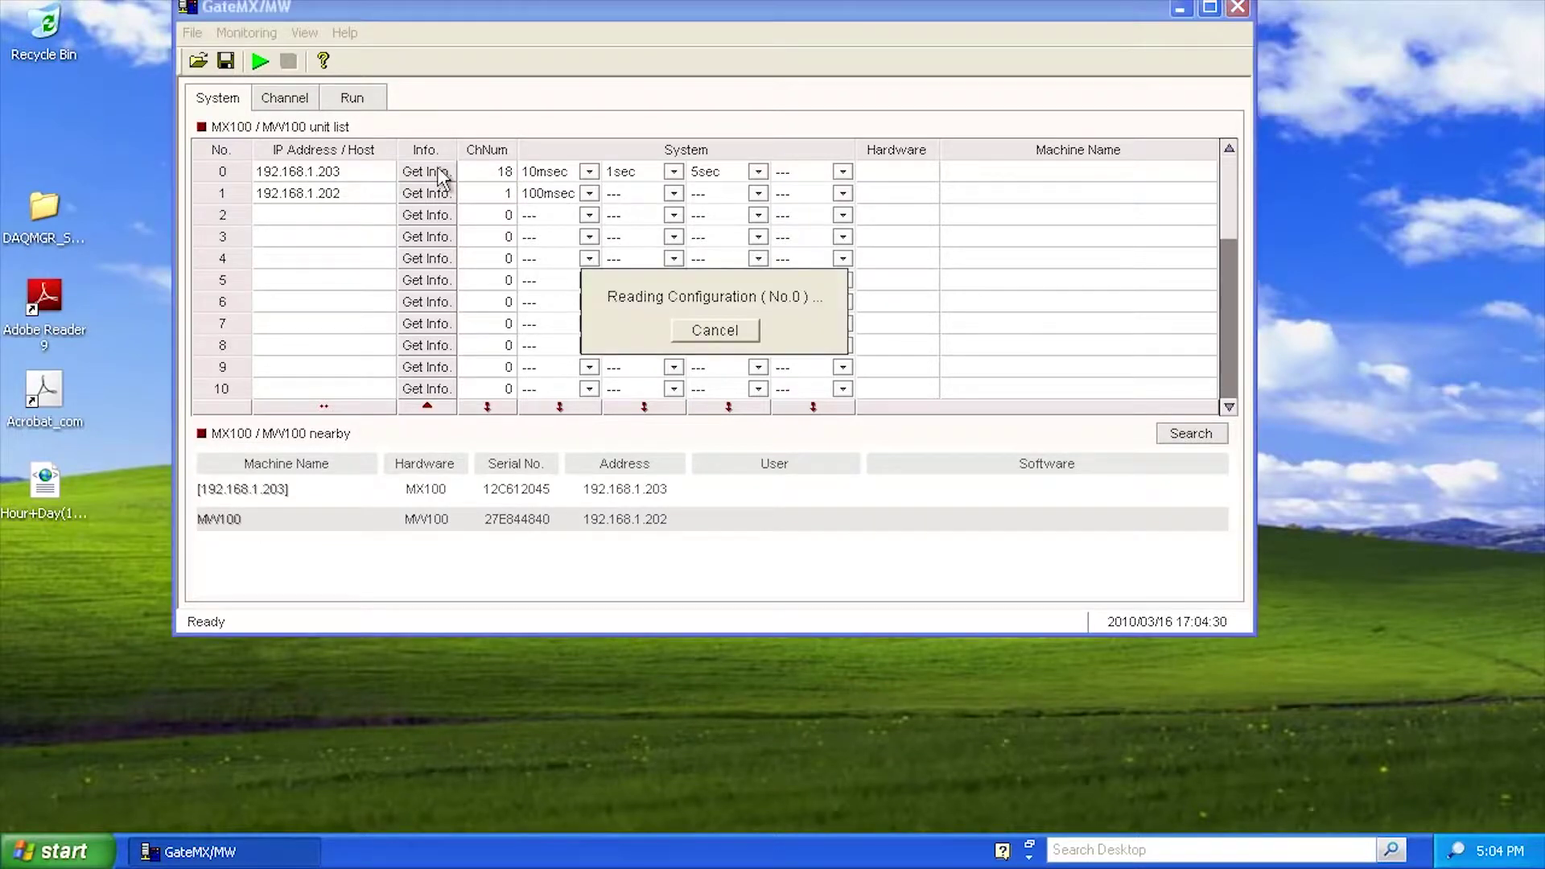
pyautogui.click(435, 194)
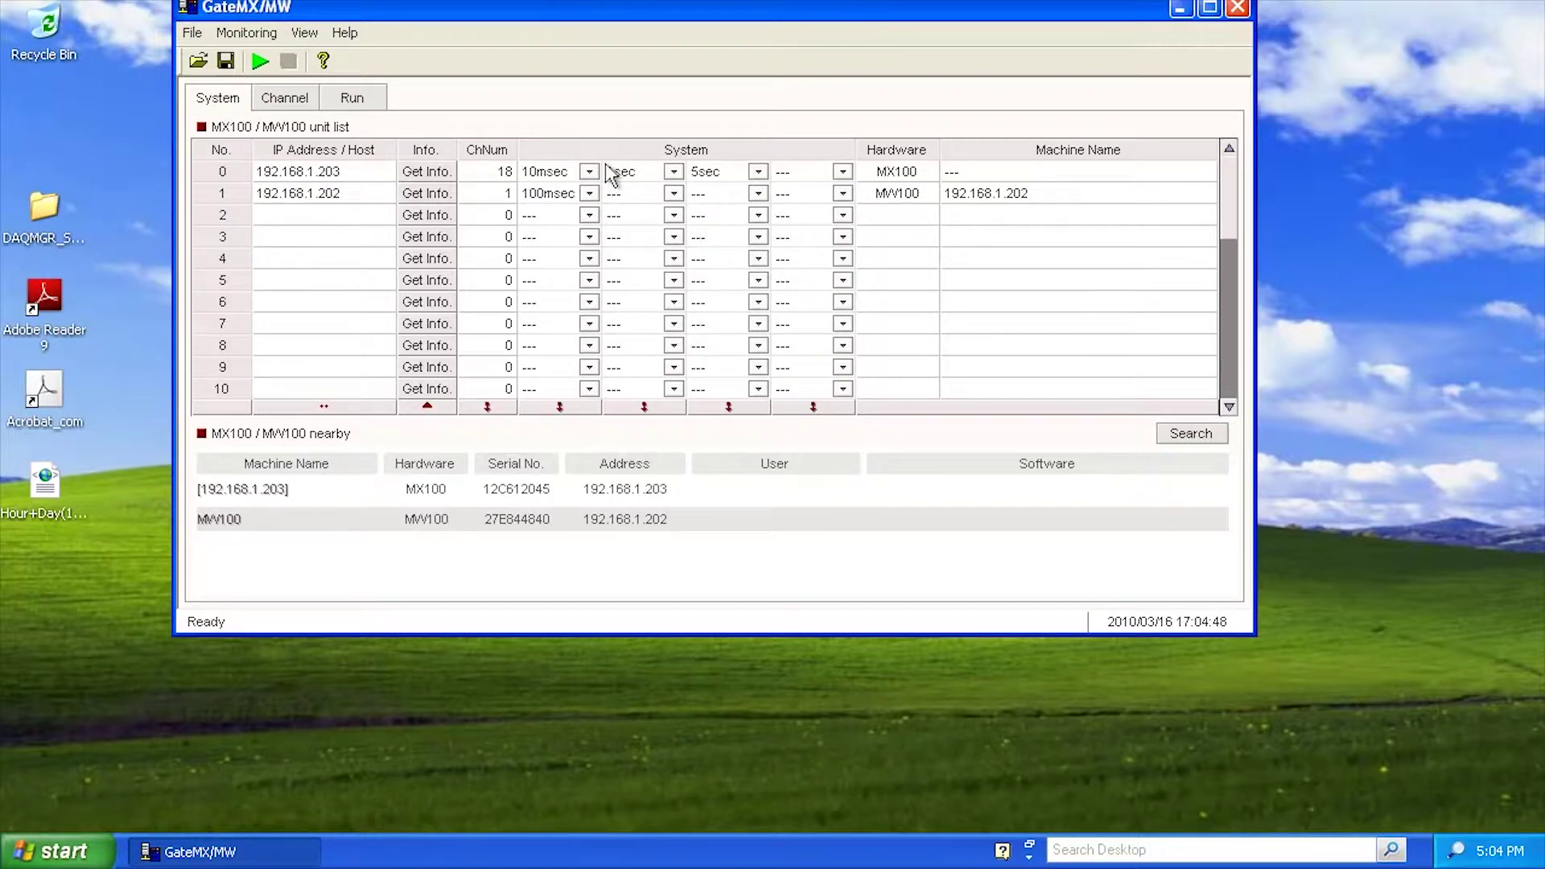
pyautogui.click(303, 100)
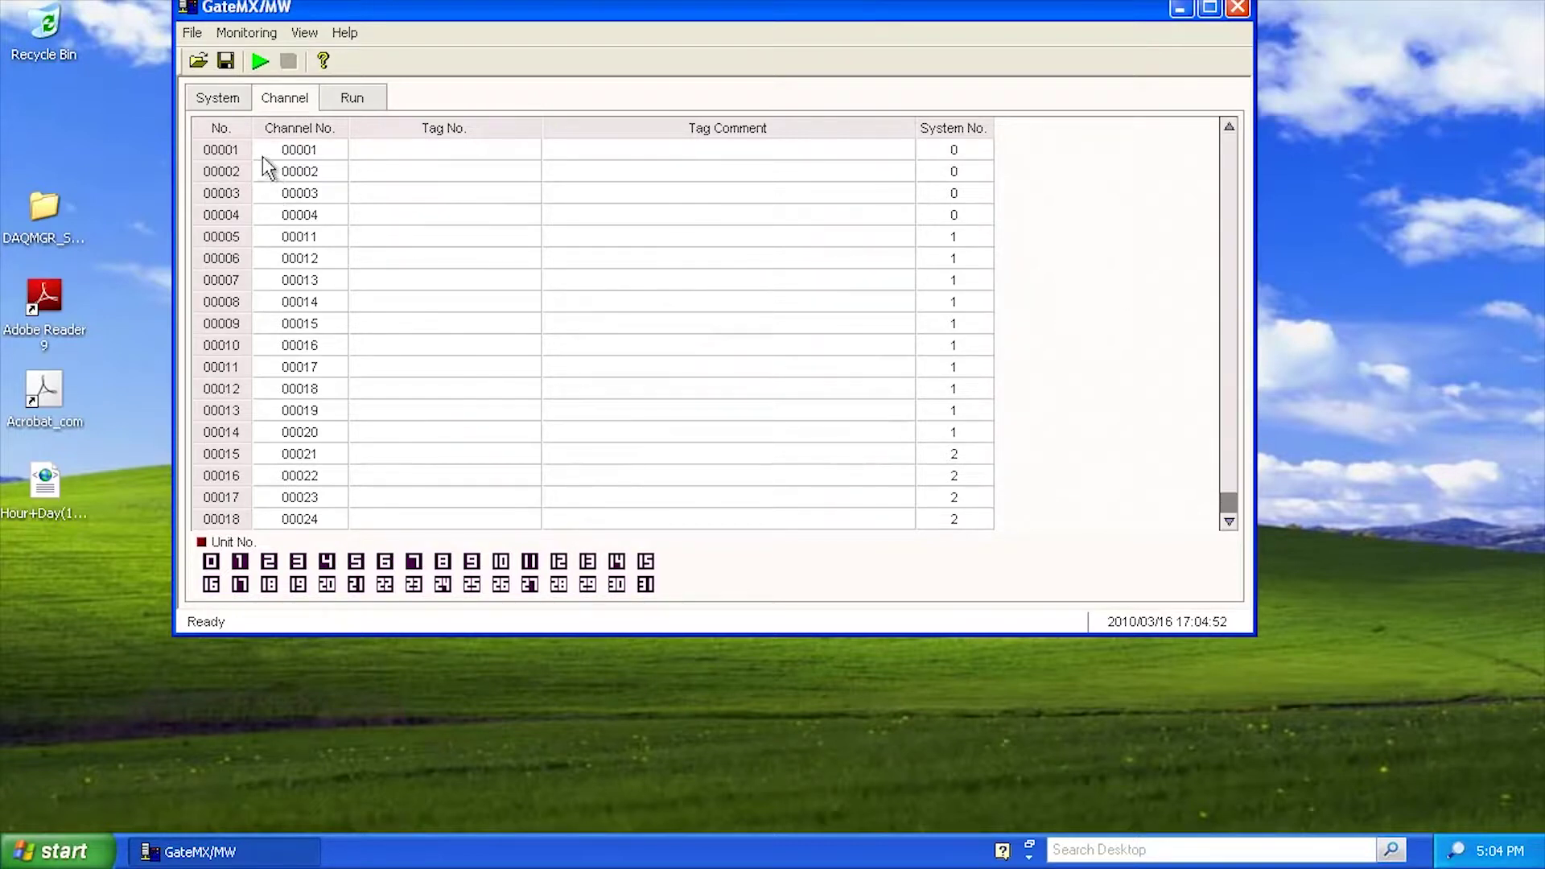
pyautogui.scroll(-1, 1223, 174)
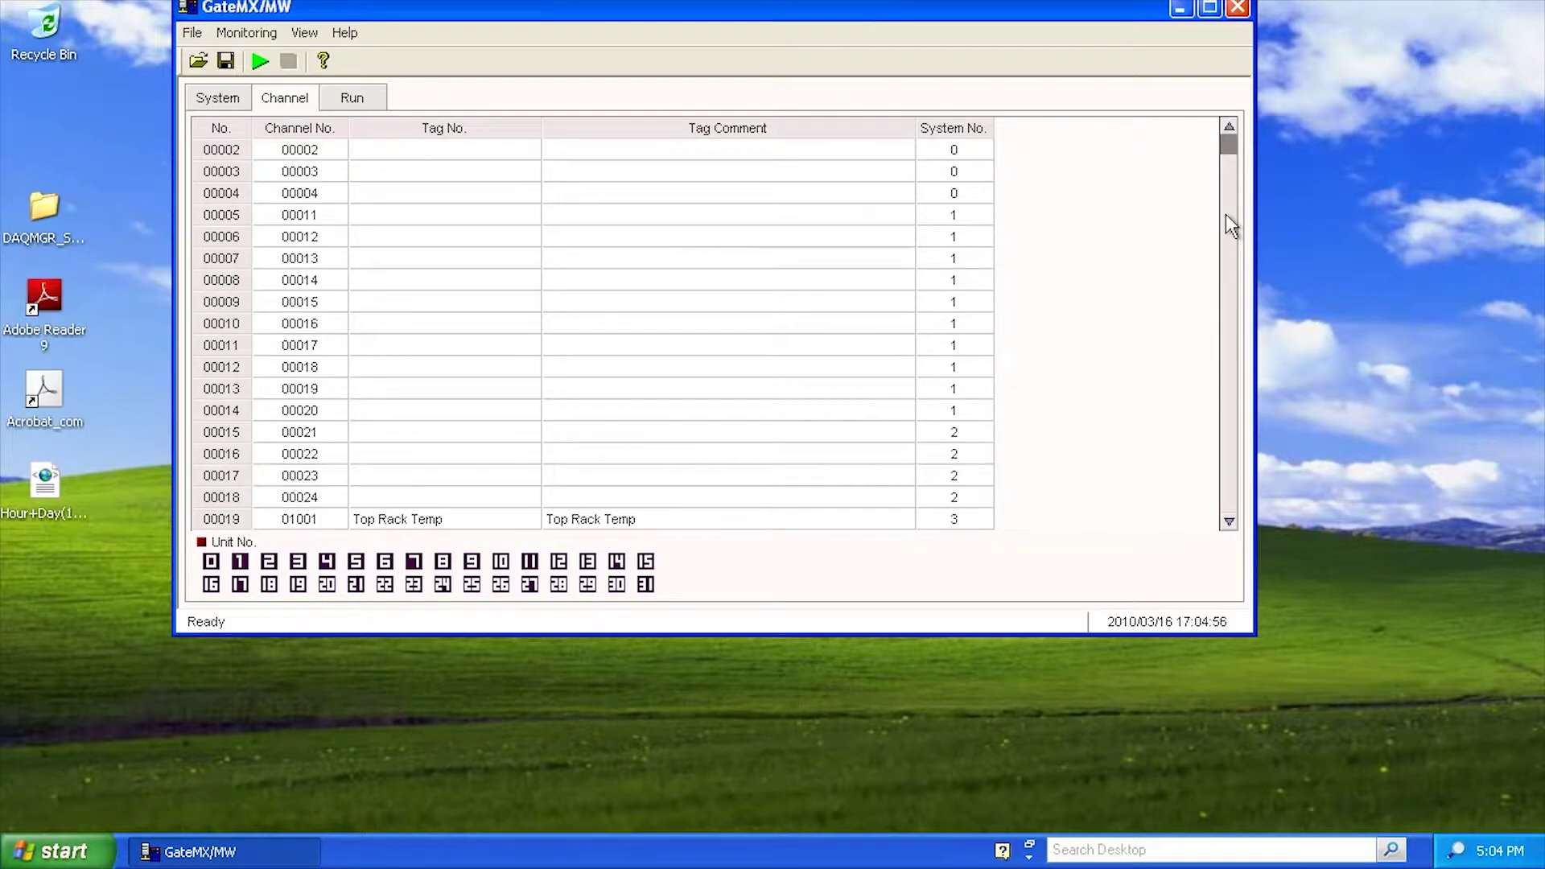
pyautogui.scroll(1, 1224, 185)
pyautogui.scroll(-1, 1223, 201)
pyautogui.click(228, 519)
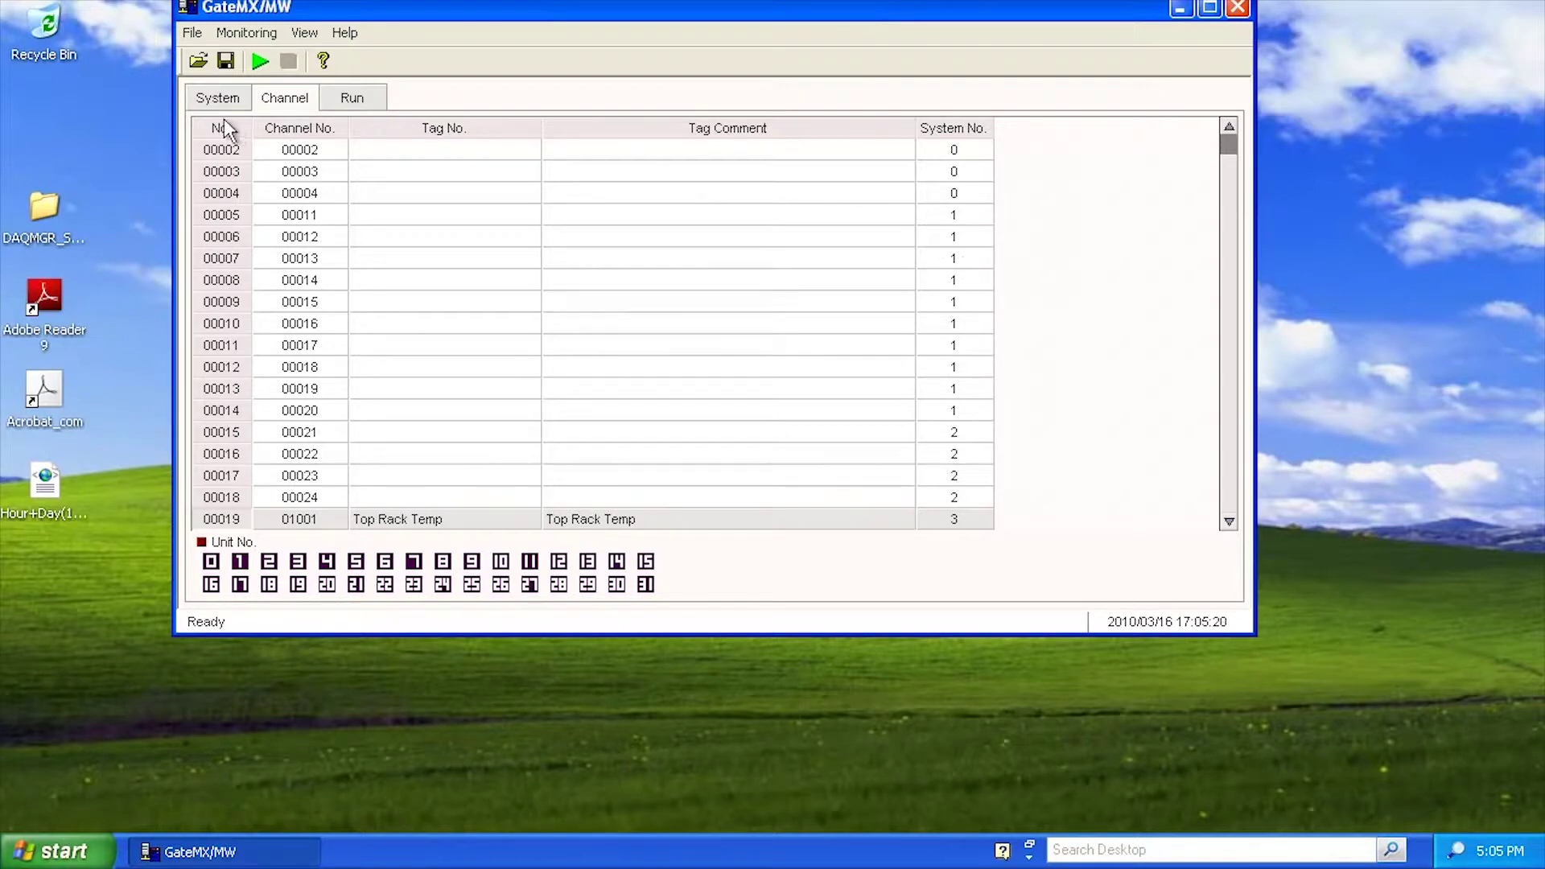
pyautogui.click(217, 98)
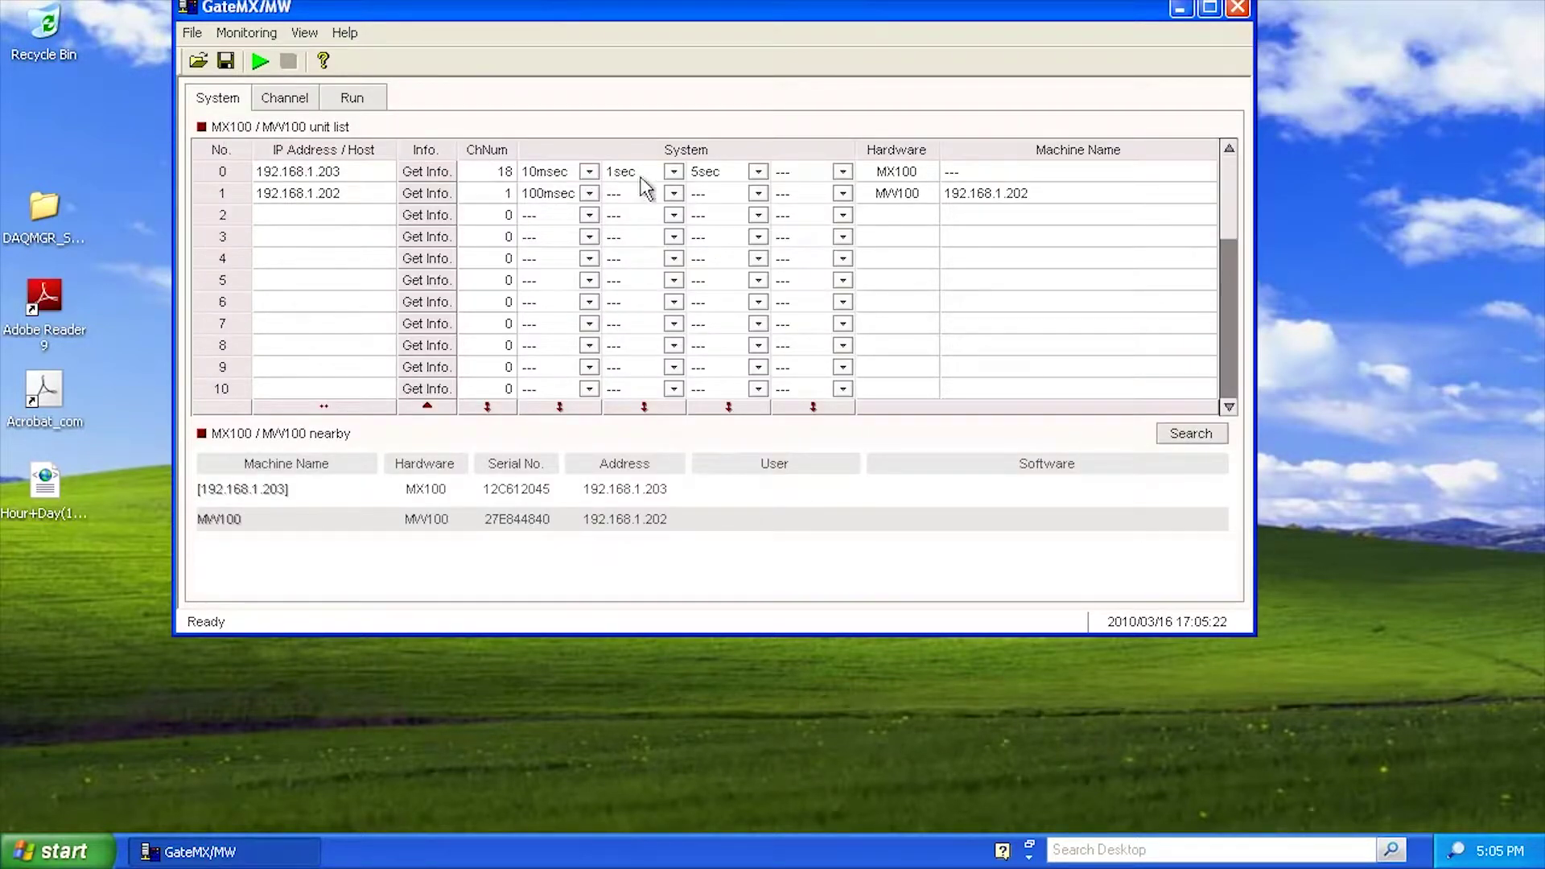
pyautogui.click(291, 99)
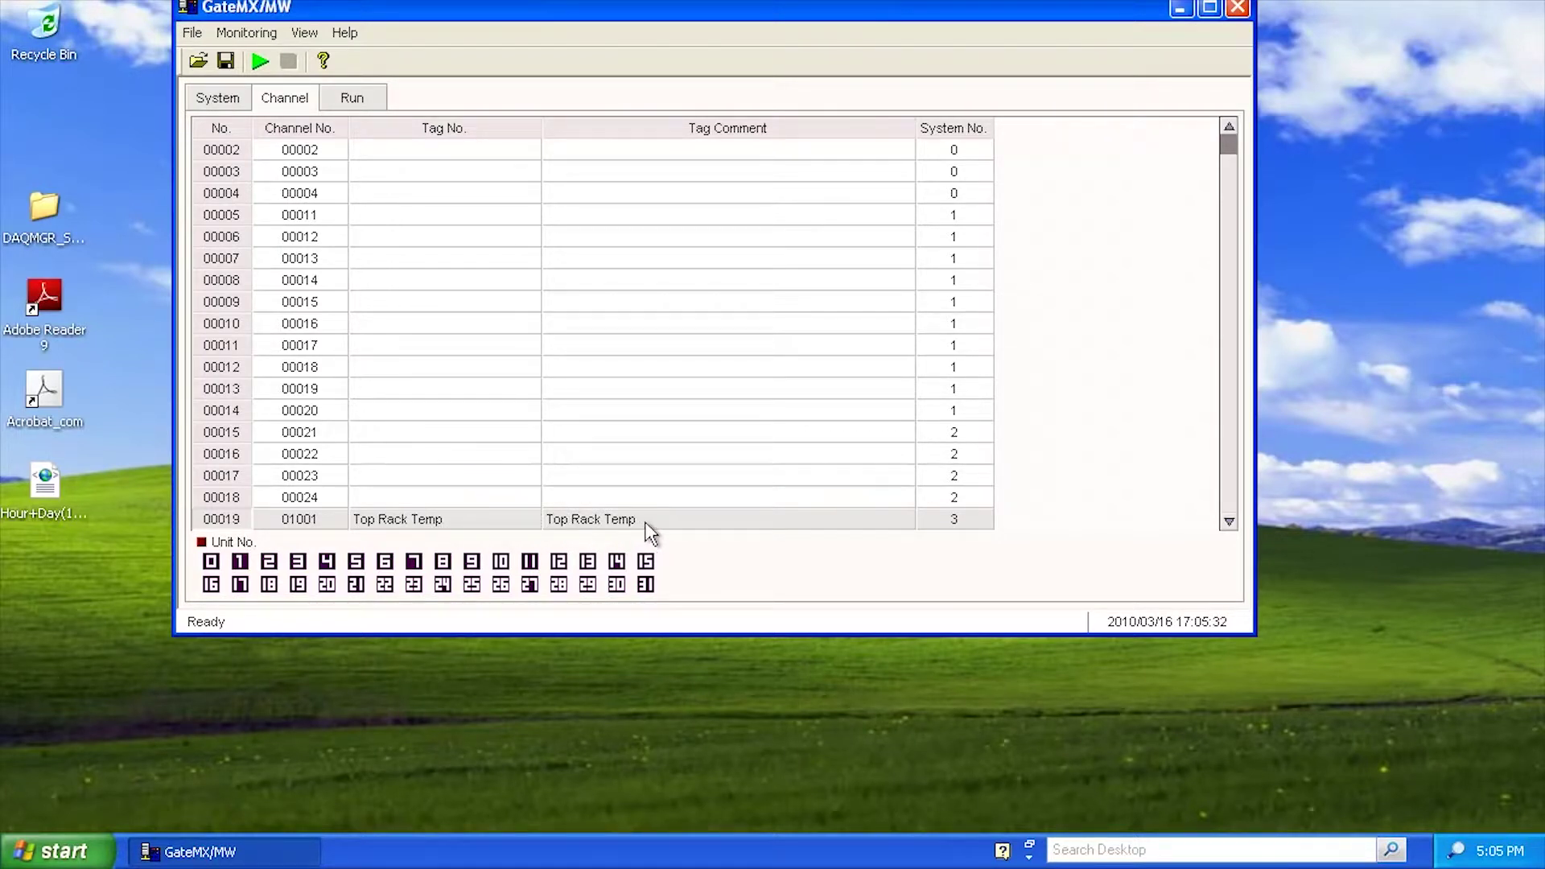
# - Start monitoring the connected units from the Run page
pyautogui.click(354, 98)
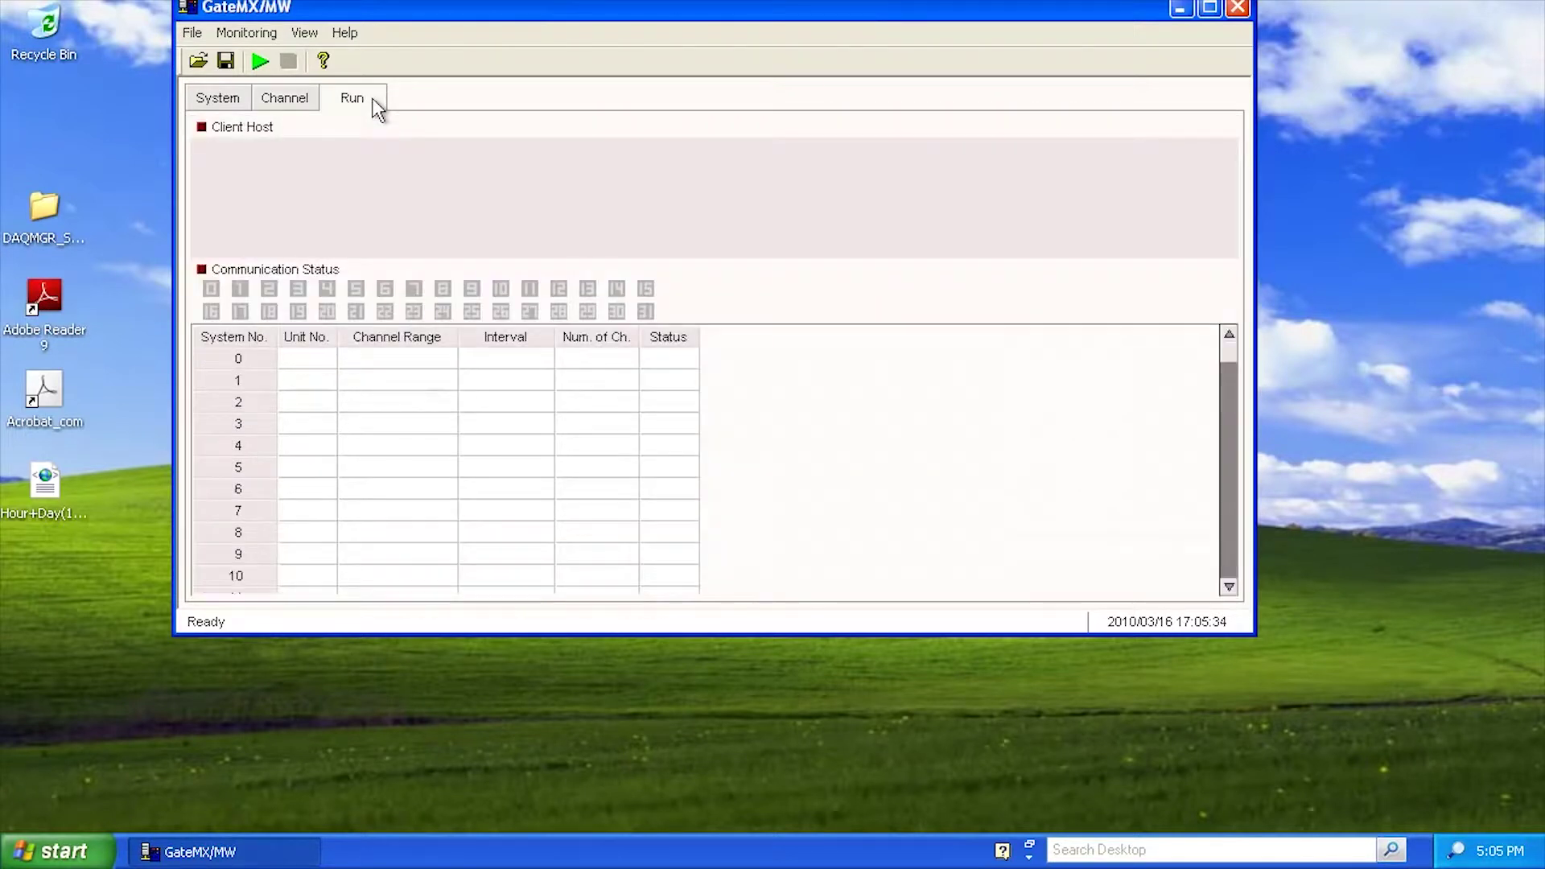
pyautogui.click(259, 60)
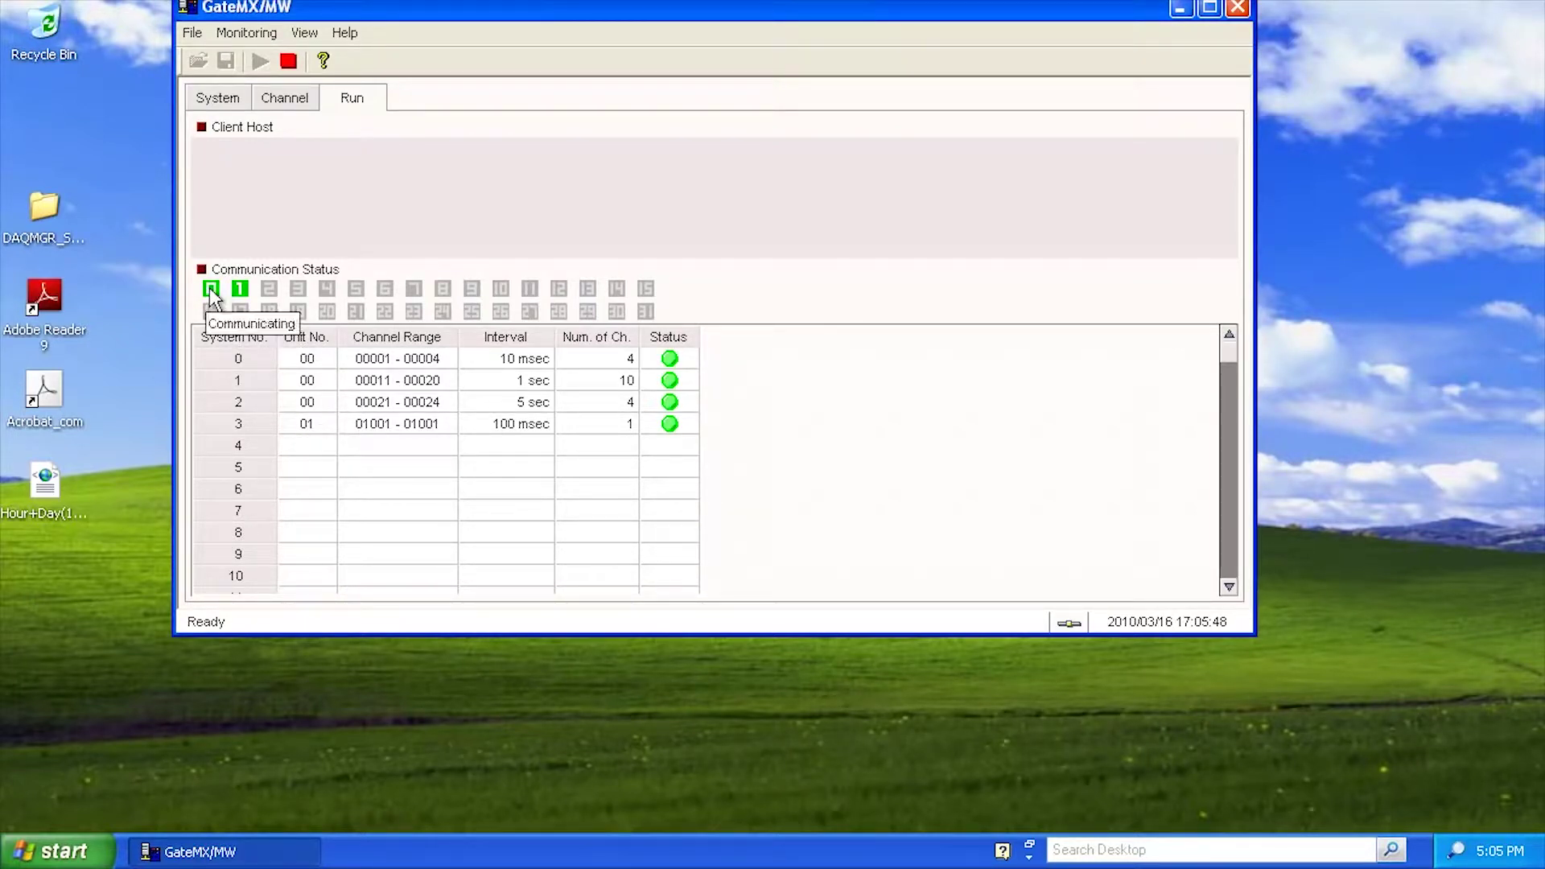
pyautogui.moveTo(236, 291)
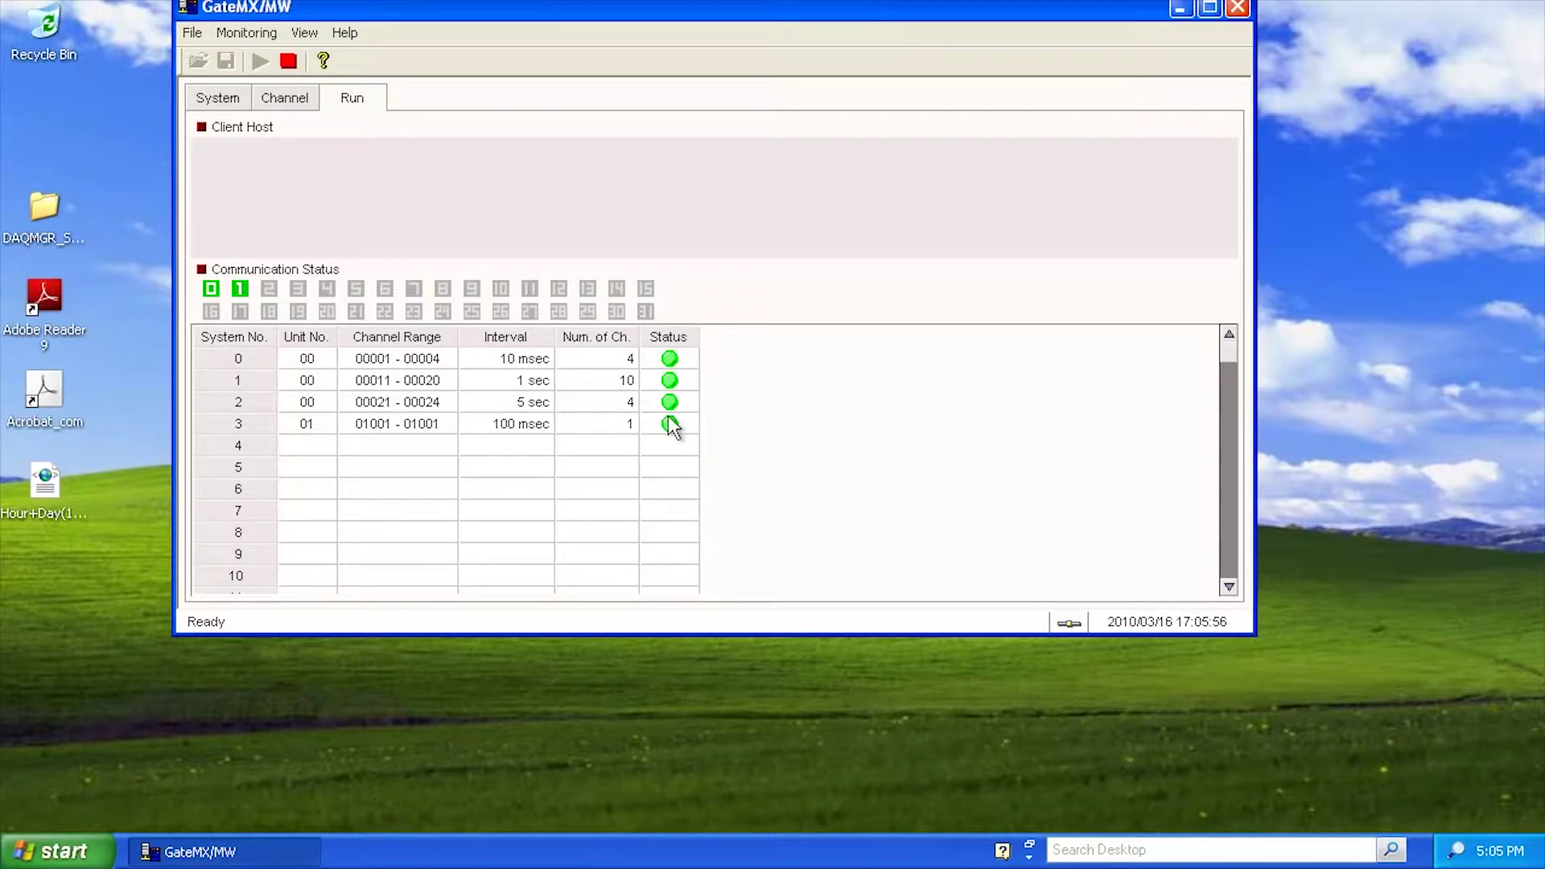
# - Confirm port number 50297 and minimize GateMX/MW
pyautogui.click(191, 37)
pyautogui.click(230, 130)
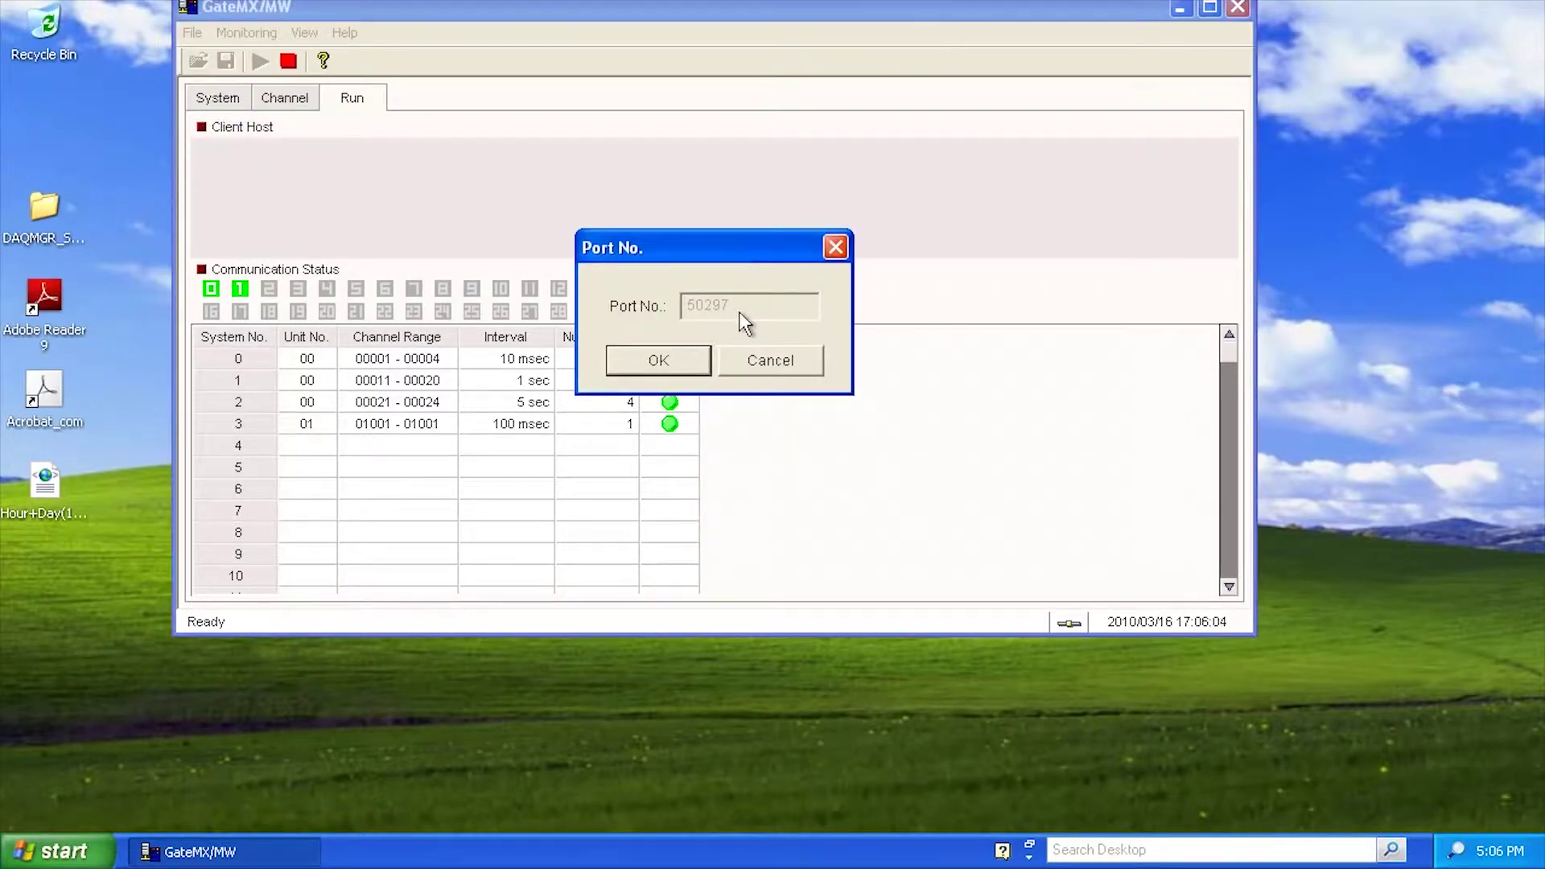
pyautogui.click(683, 362)
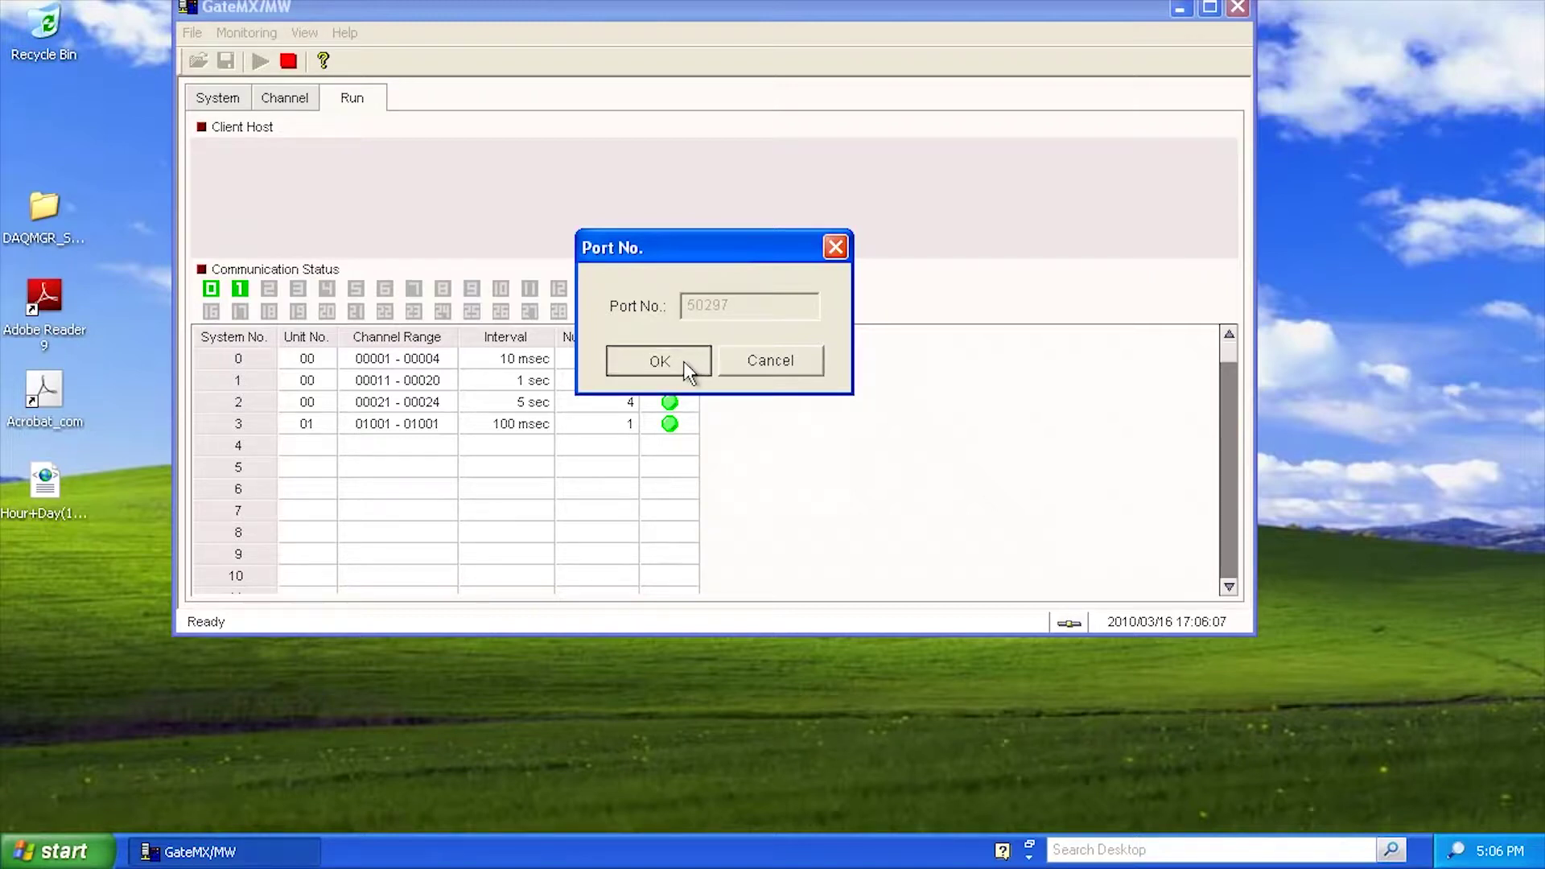
pyautogui.click(1181, 10)
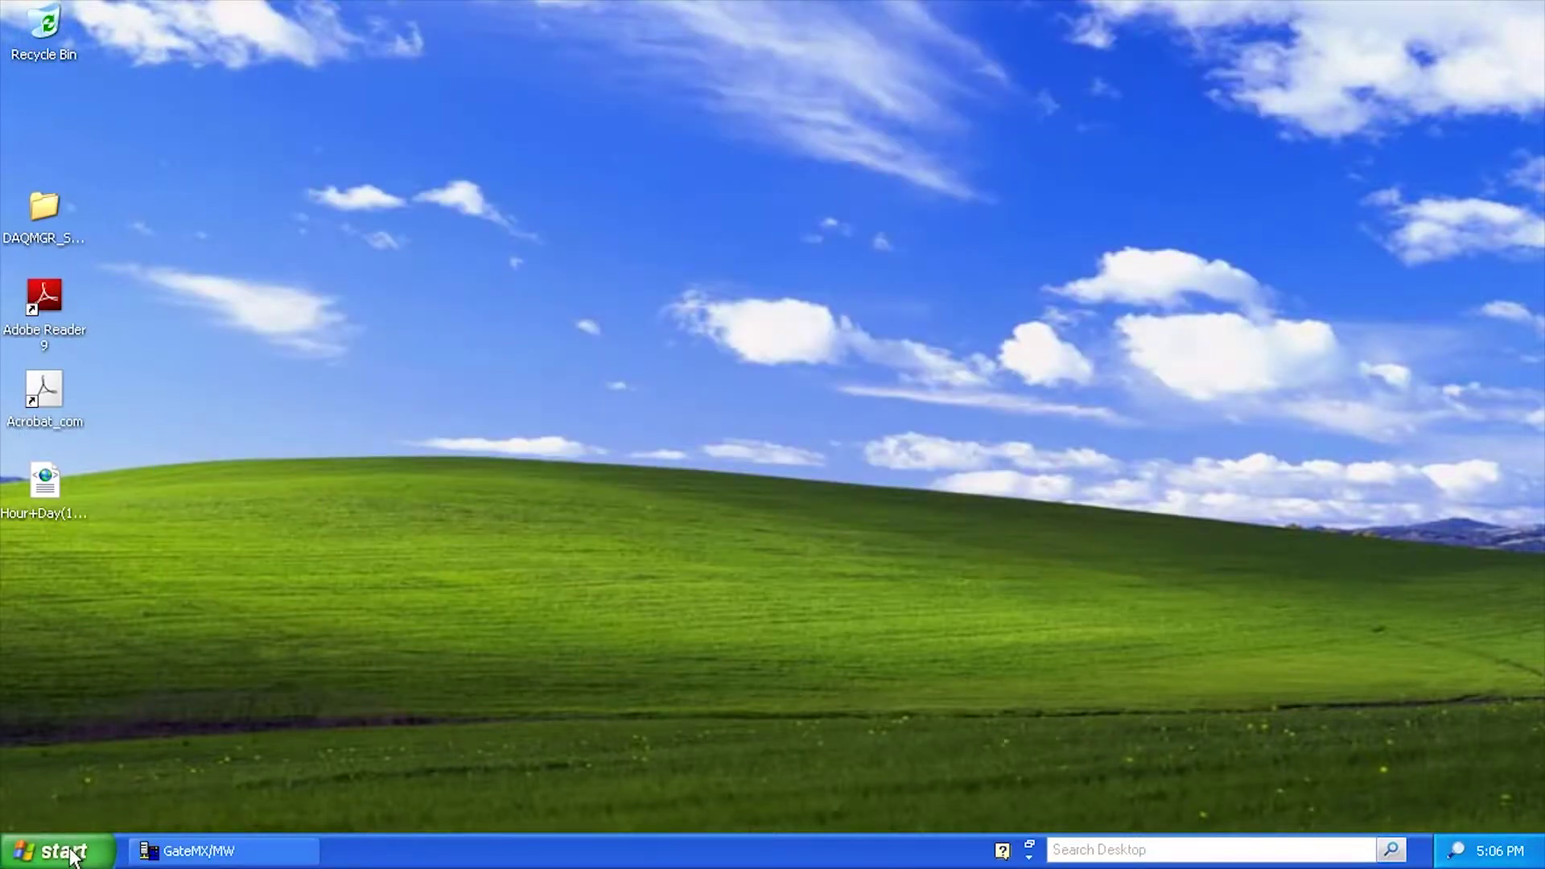
# - Launch DAQLOGGER Manager from the Start menu and open its Software Configurator via ENVI
pyautogui.click(71, 855)
pyautogui.moveTo(159, 761)
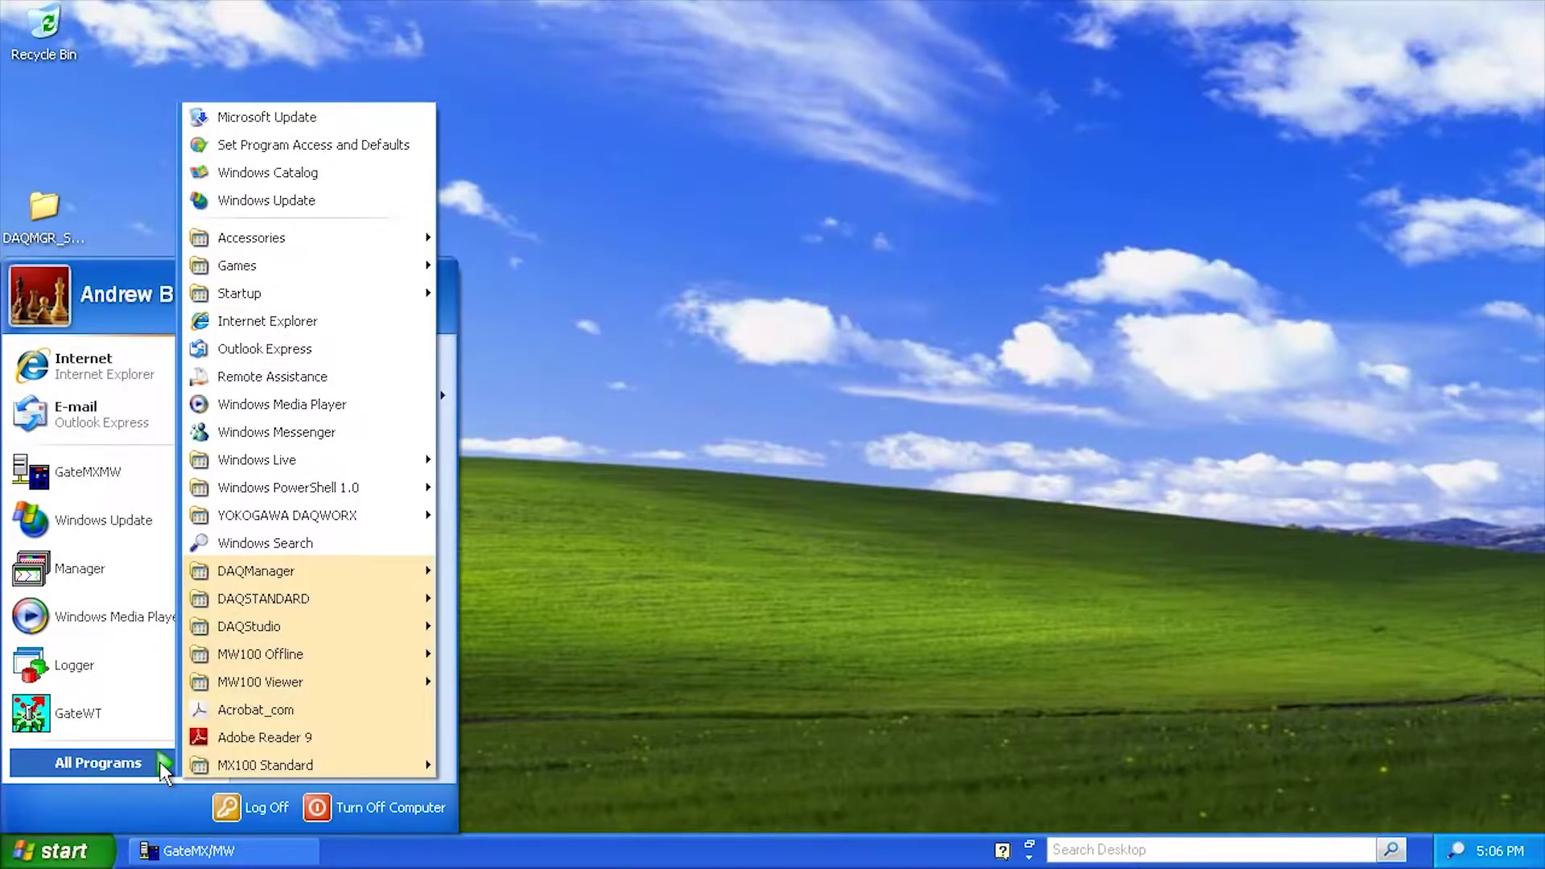
pyautogui.moveTo(349, 513)
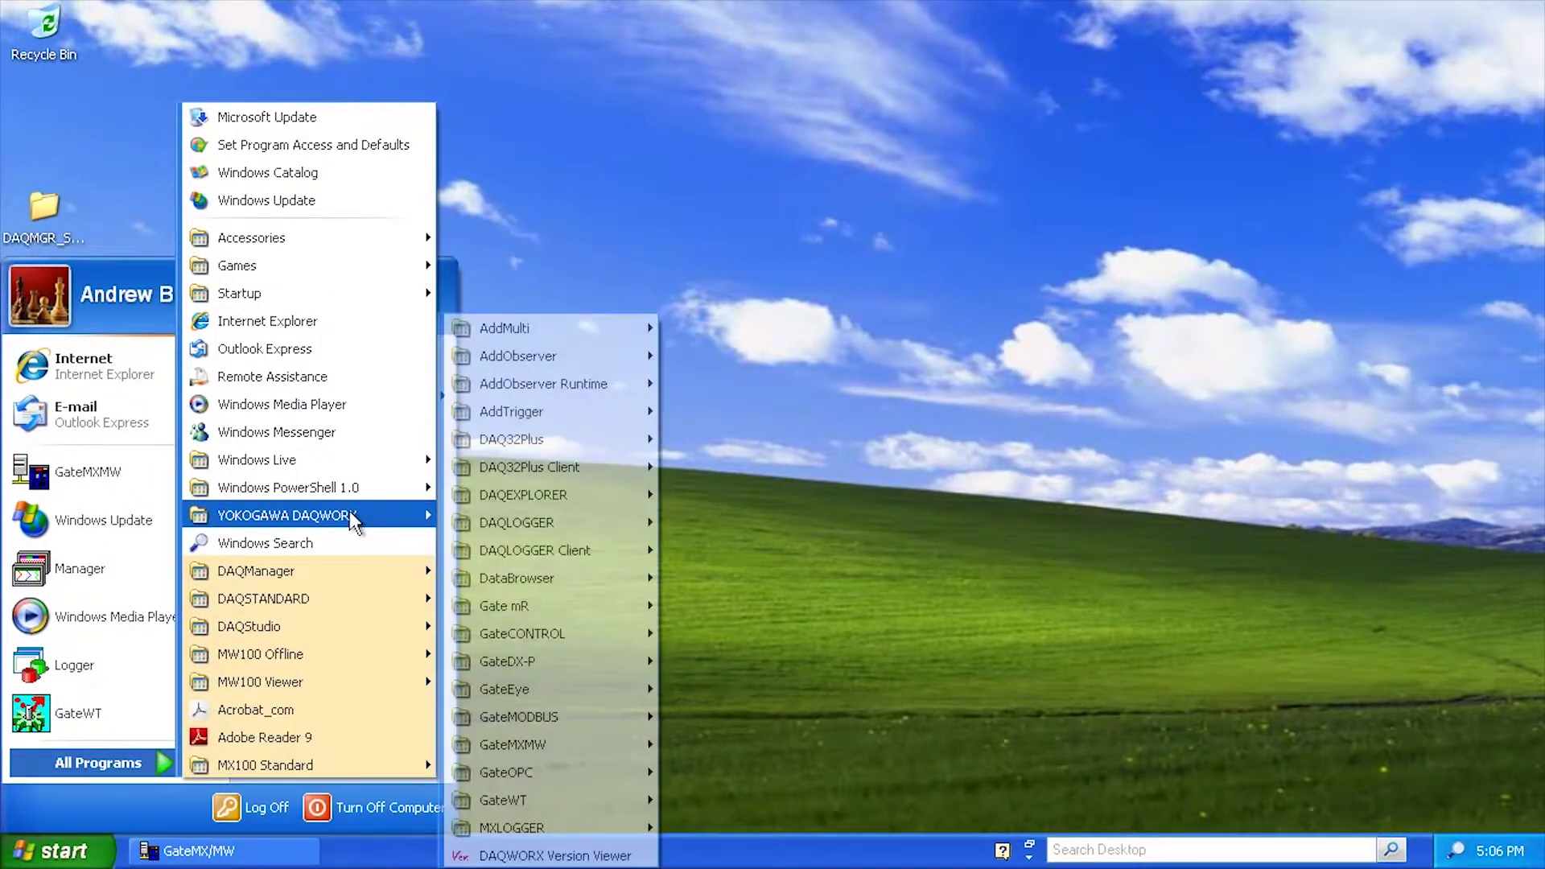
pyautogui.moveTo(633, 506)
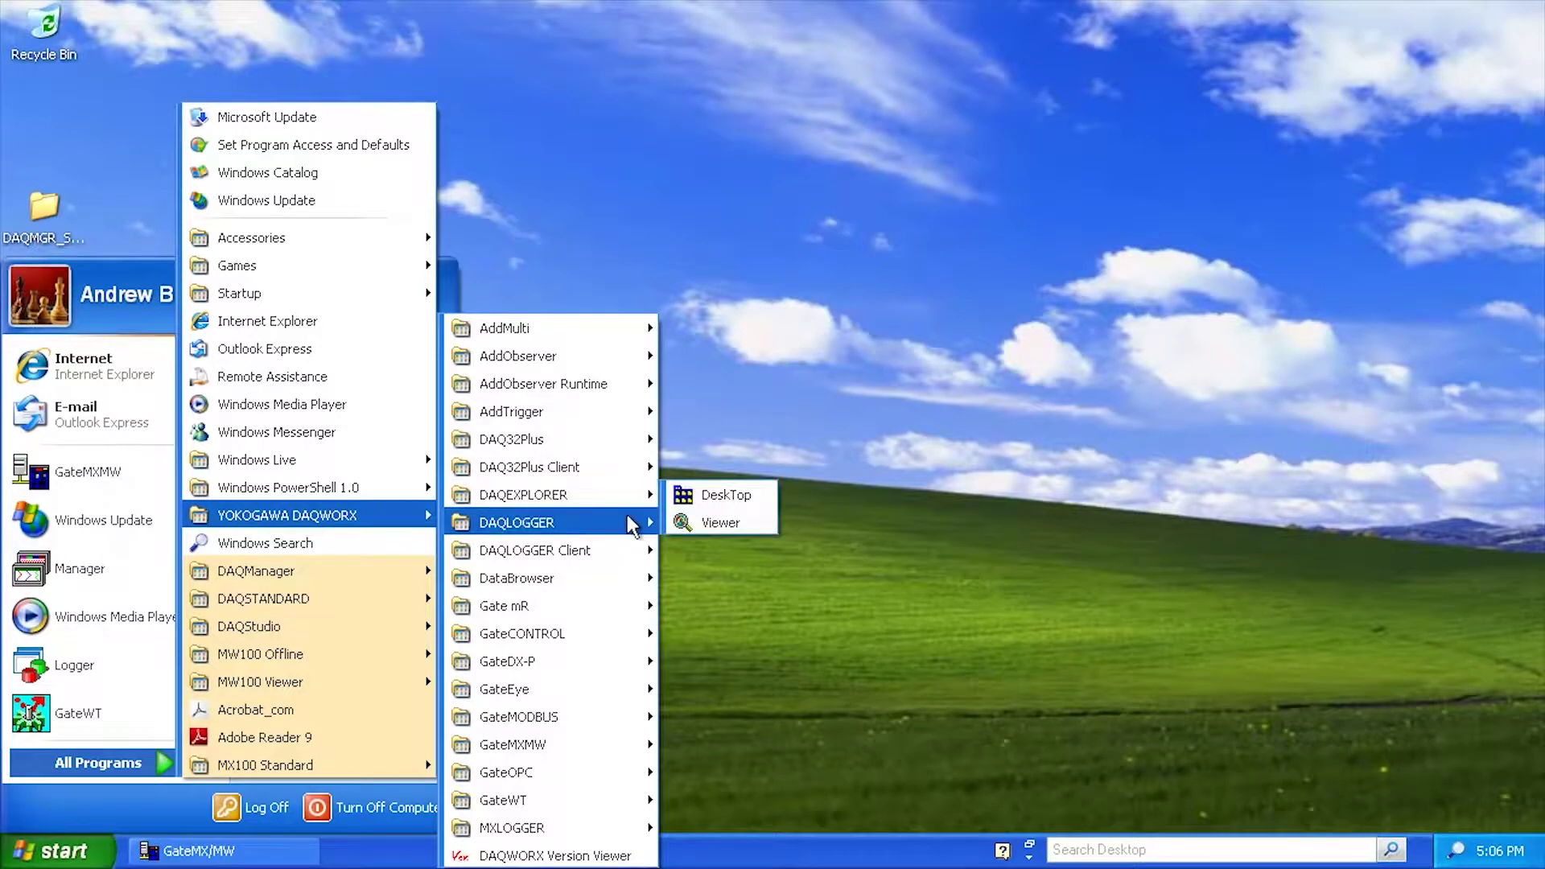
pyautogui.click(756, 578)
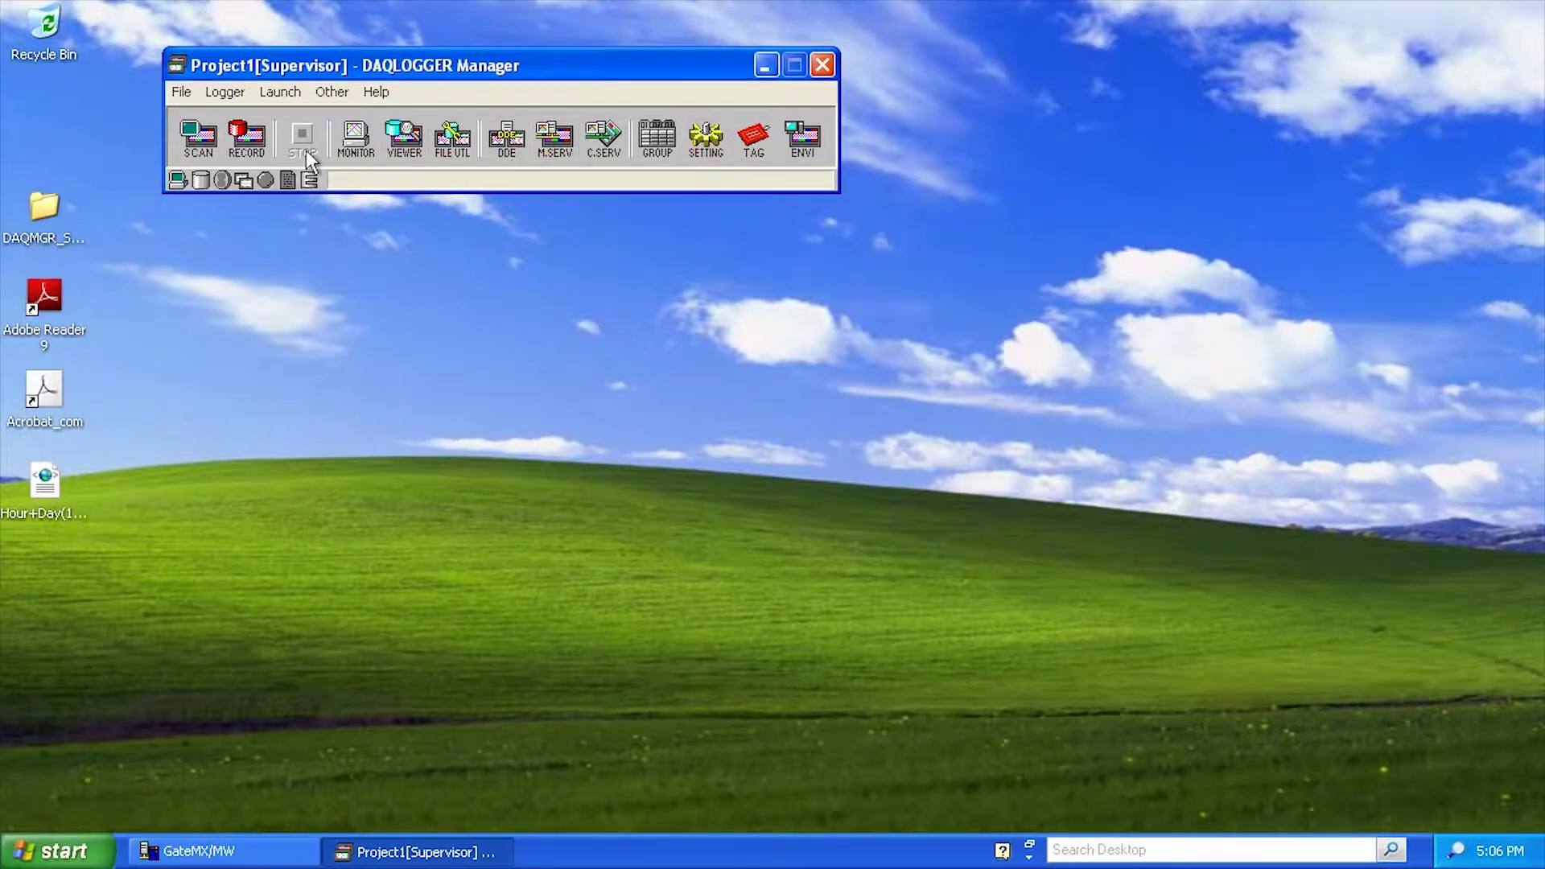
pyautogui.click(813, 147)
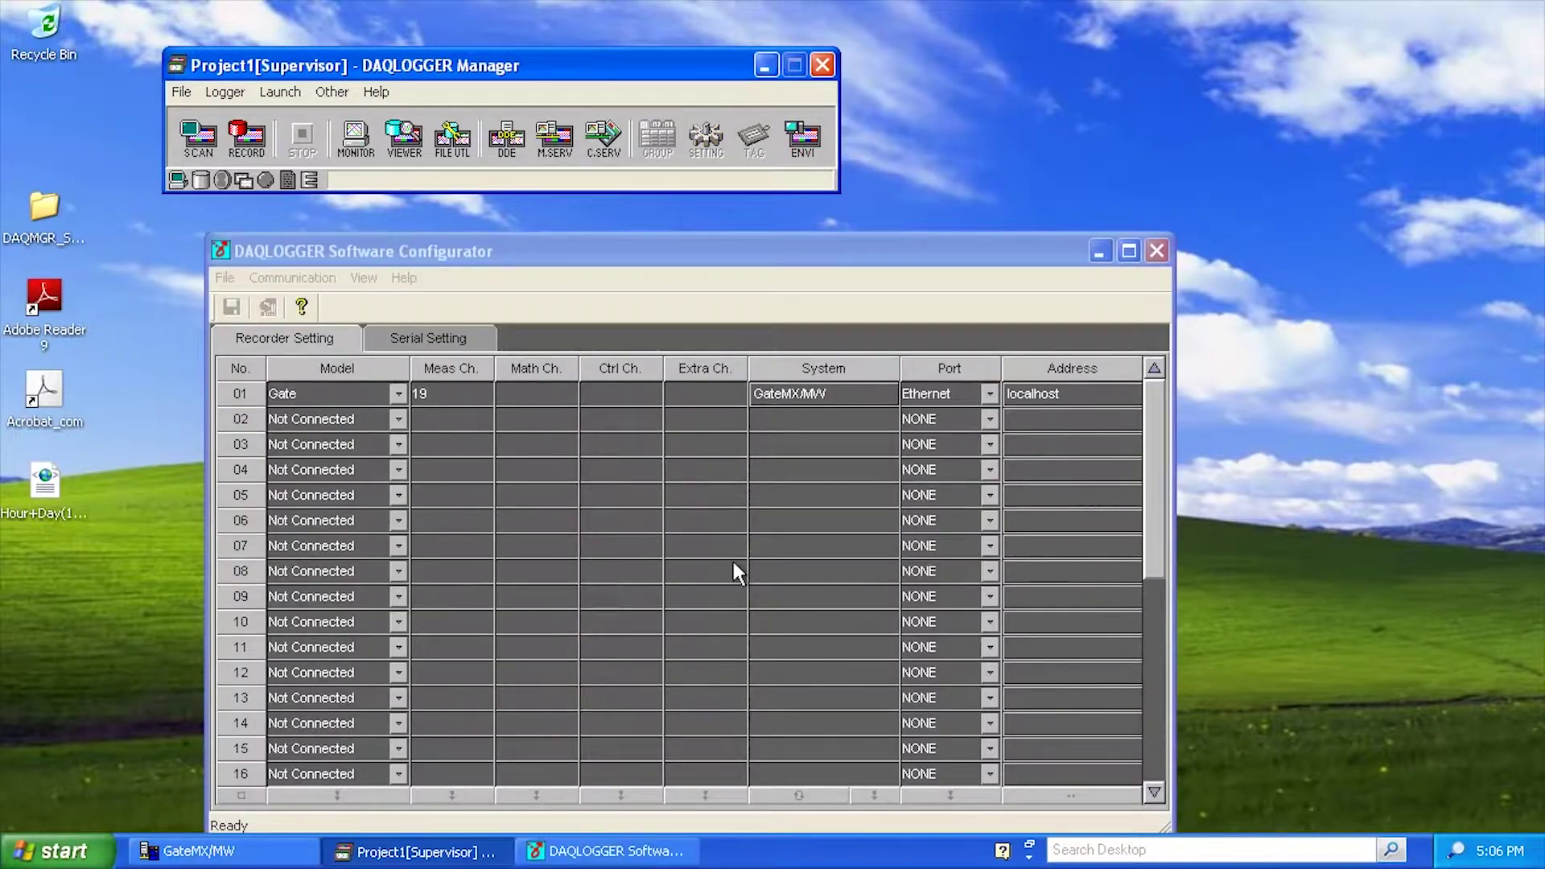
# - Keep Gate as recorder 01's model in the Software Configurator
pyautogui.moveTo(845, 248); pyautogui.dragTo(886, 205)
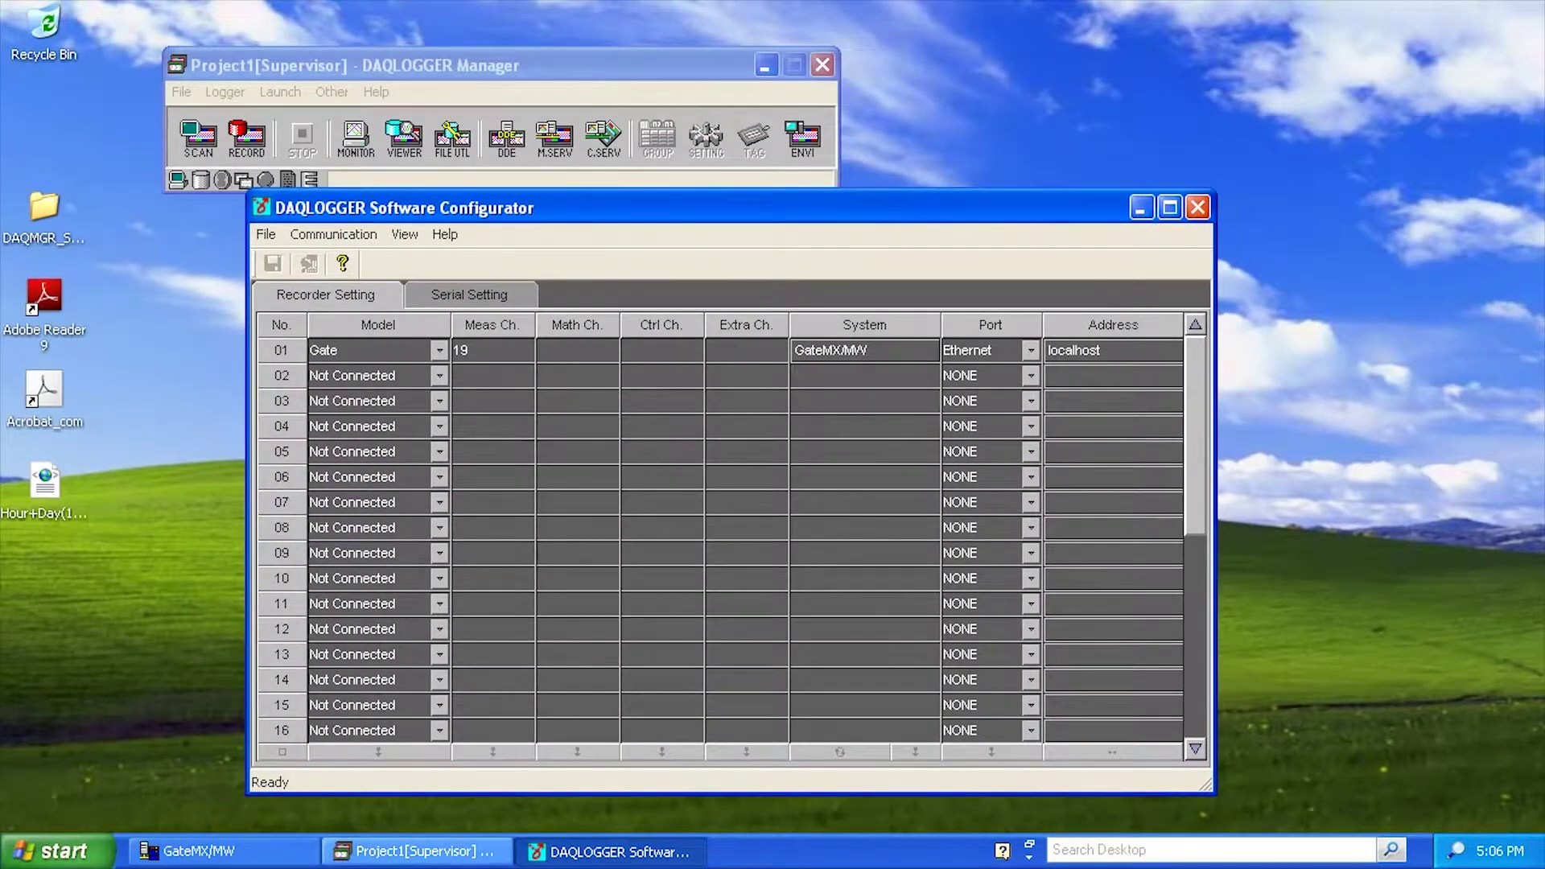
pyautogui.click(440, 350)
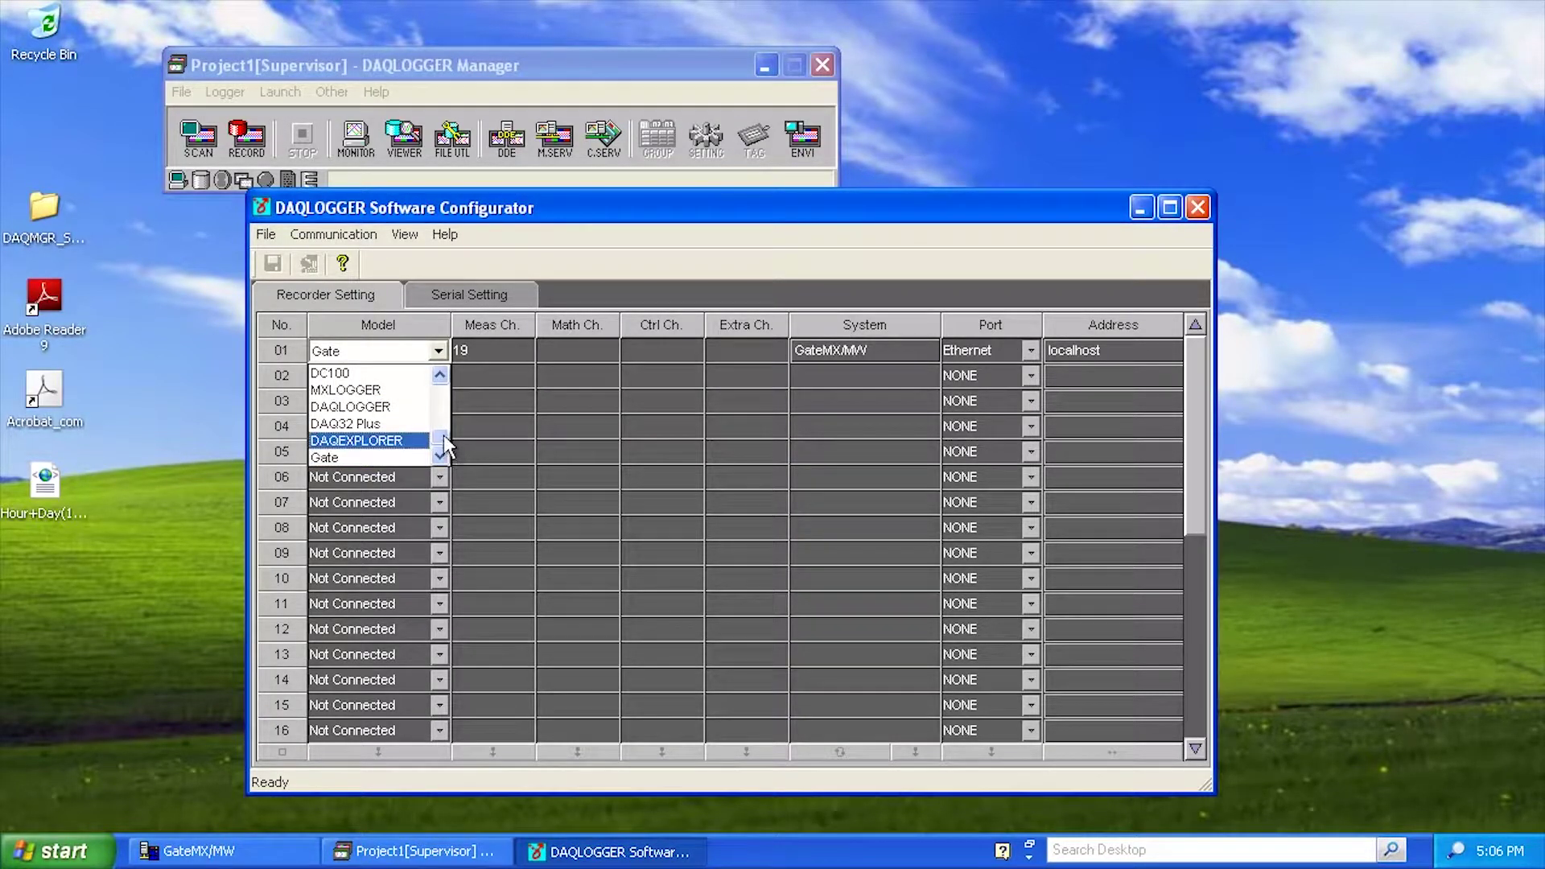
pyautogui.moveTo(440, 437); pyautogui.dragTo(445, 395)
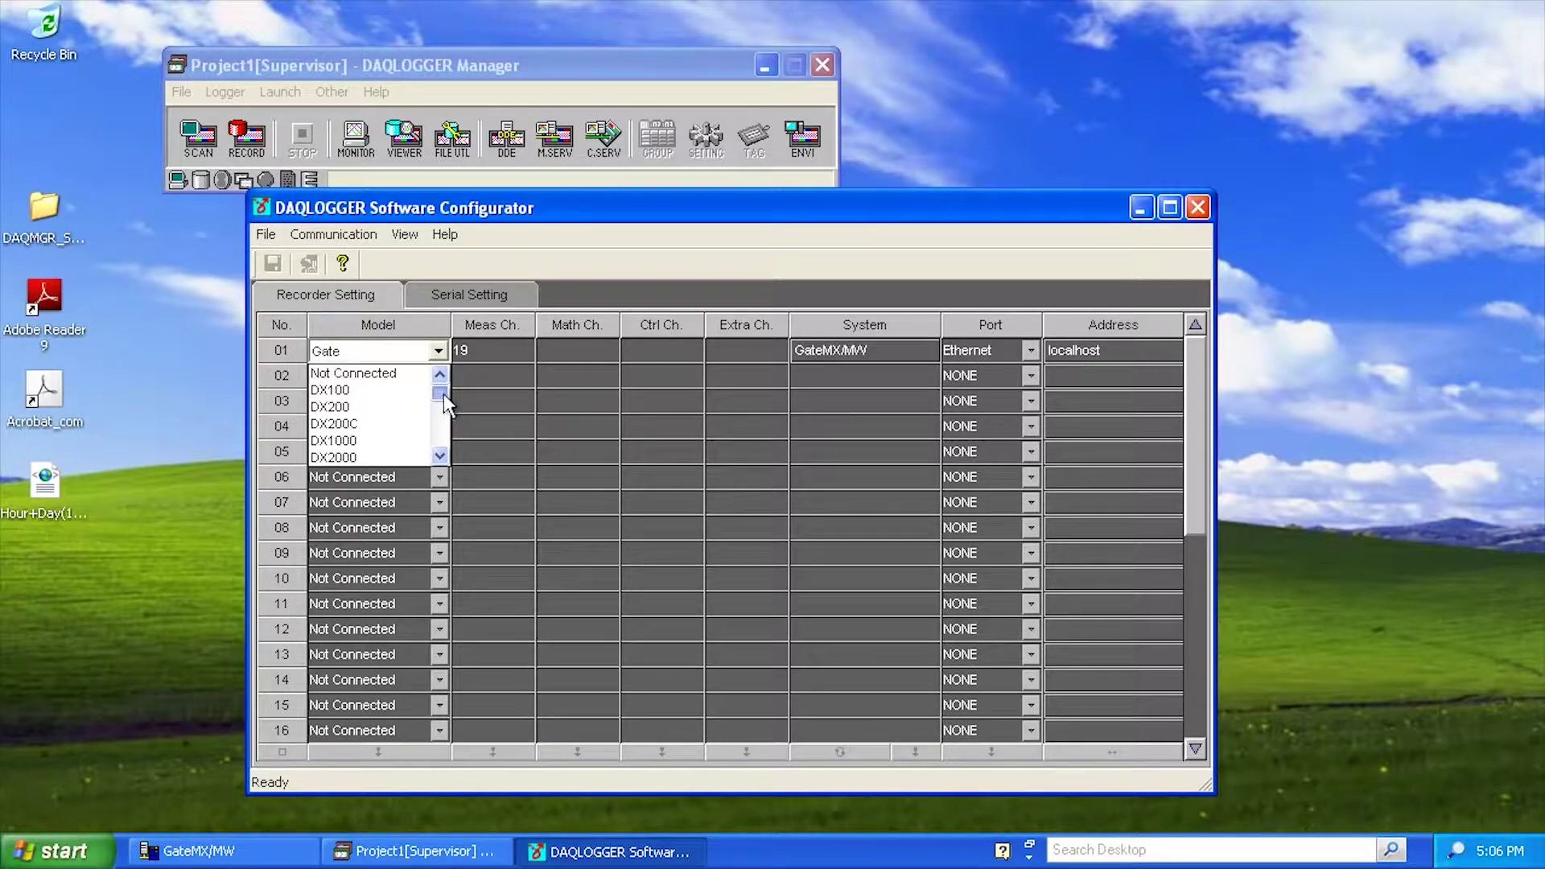
pyautogui.moveTo(442, 394); pyautogui.dragTo(444, 441)
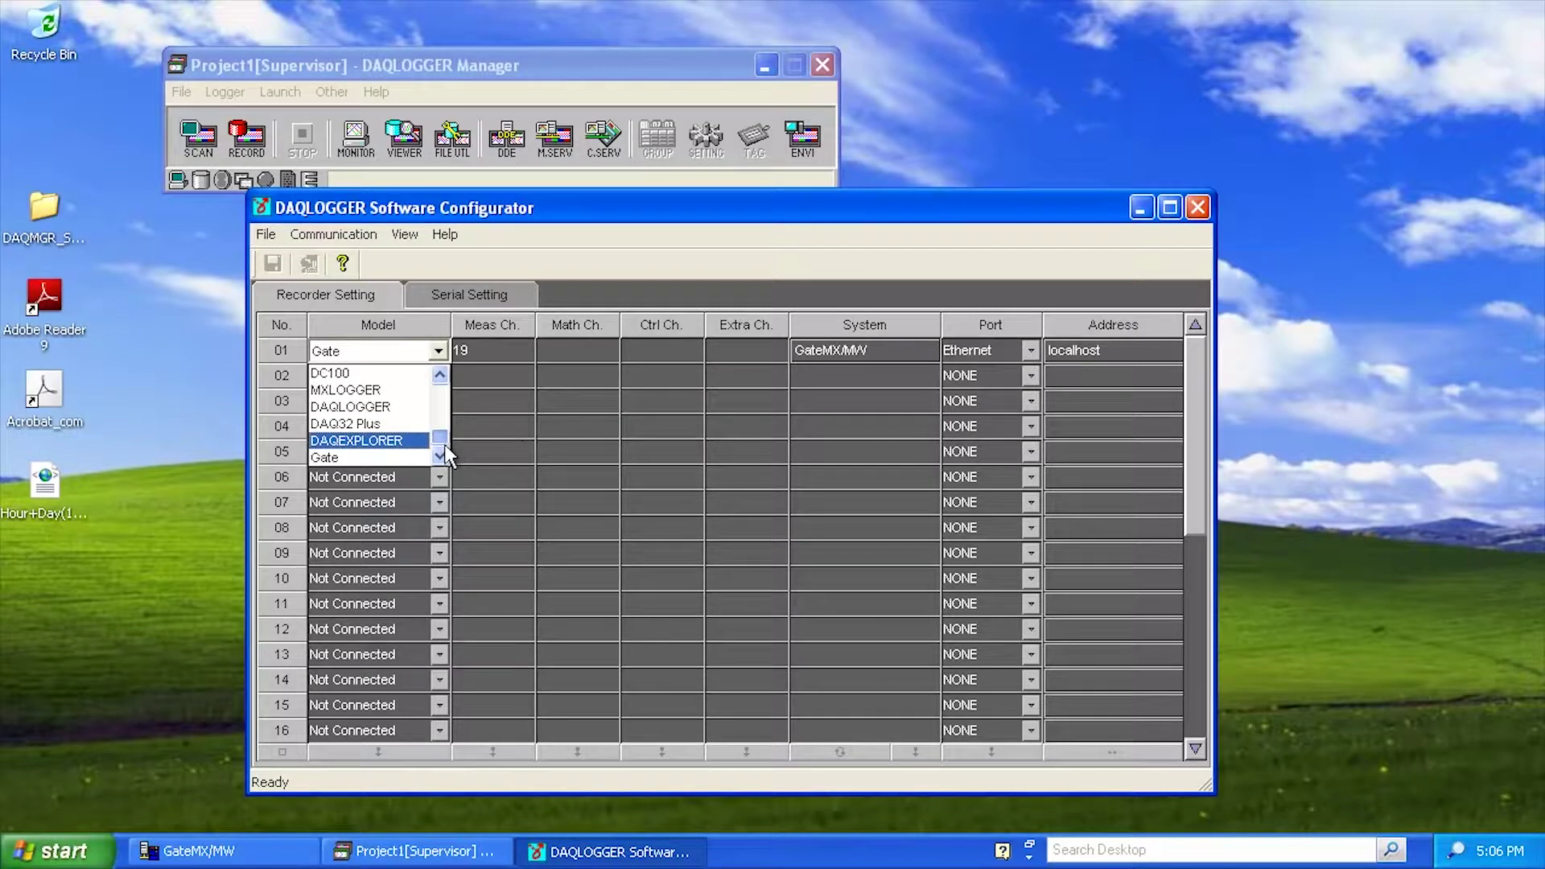
pyautogui.click(373, 457)
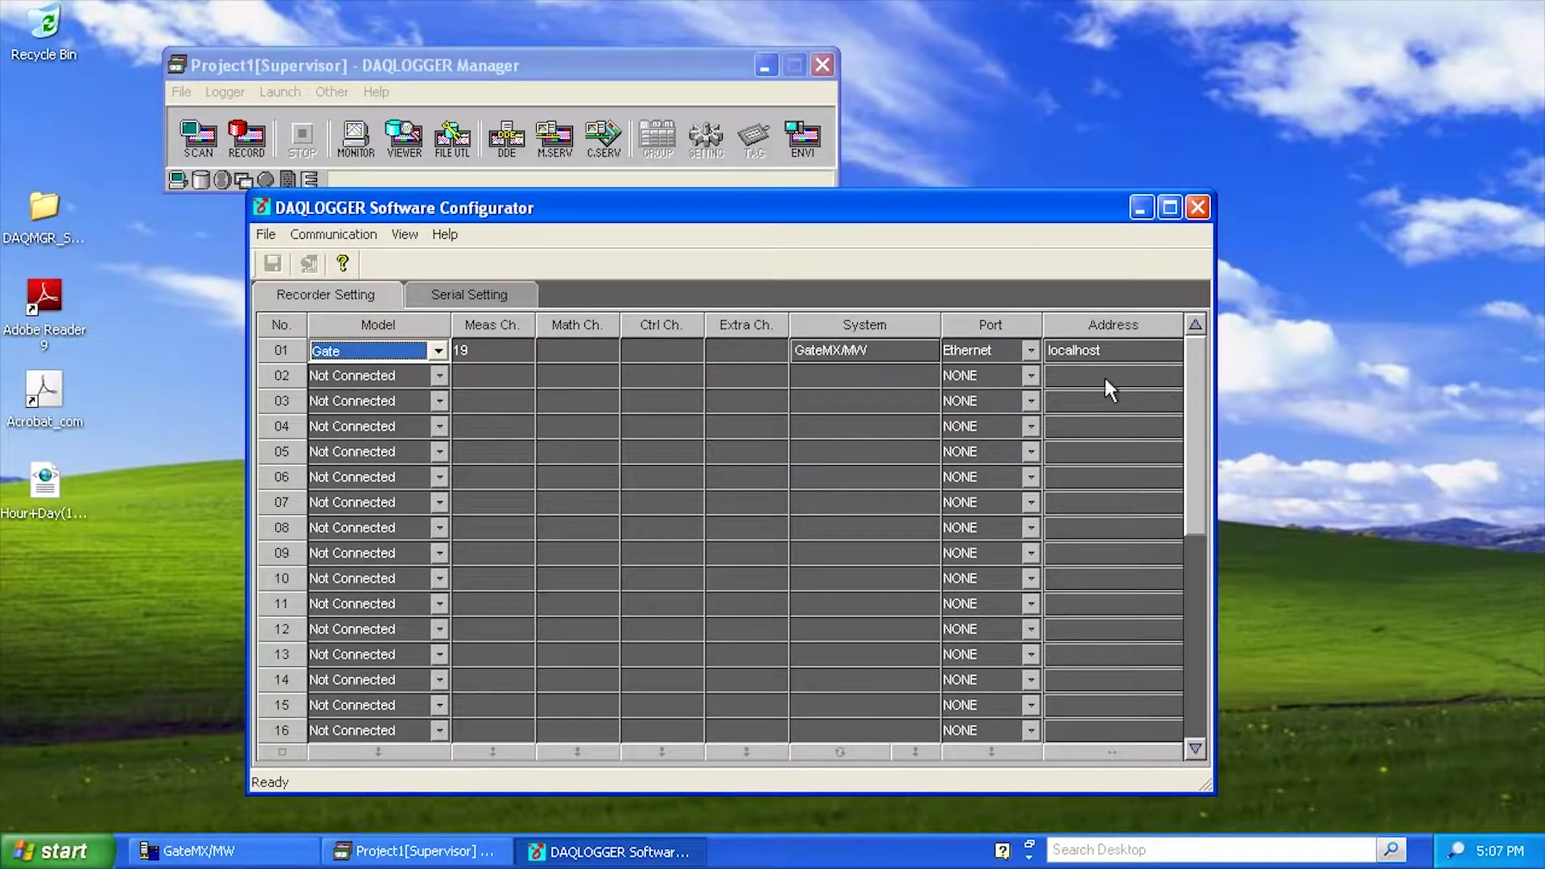
# - Keep recorder 01 on Ethernet and bring up its address settings
pyautogui.click(1033, 348)
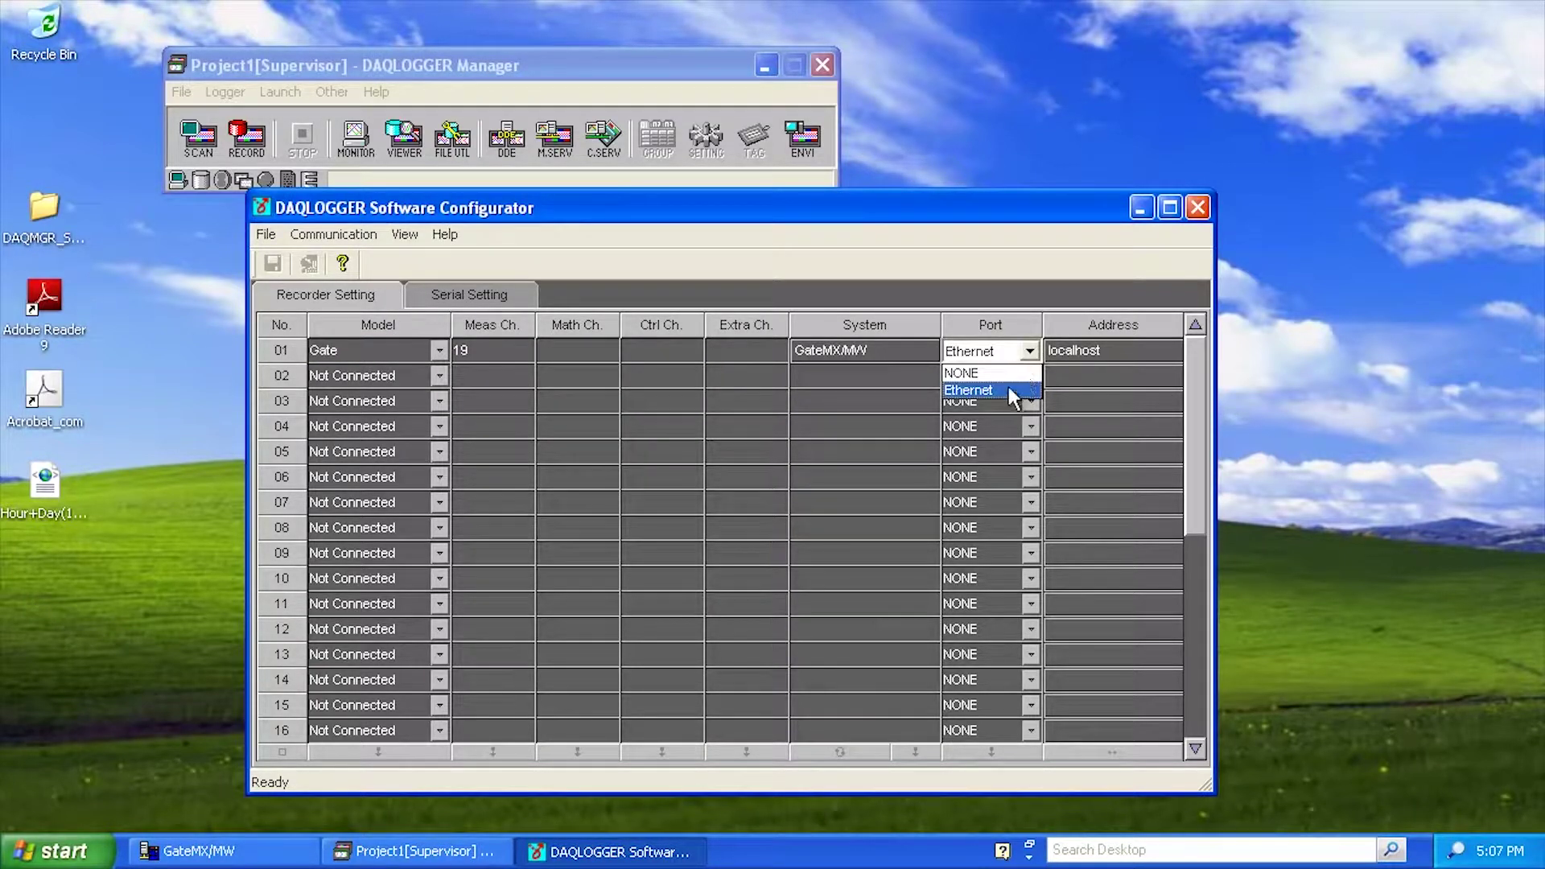
pyautogui.click(1007, 385)
pyautogui.click(1093, 347)
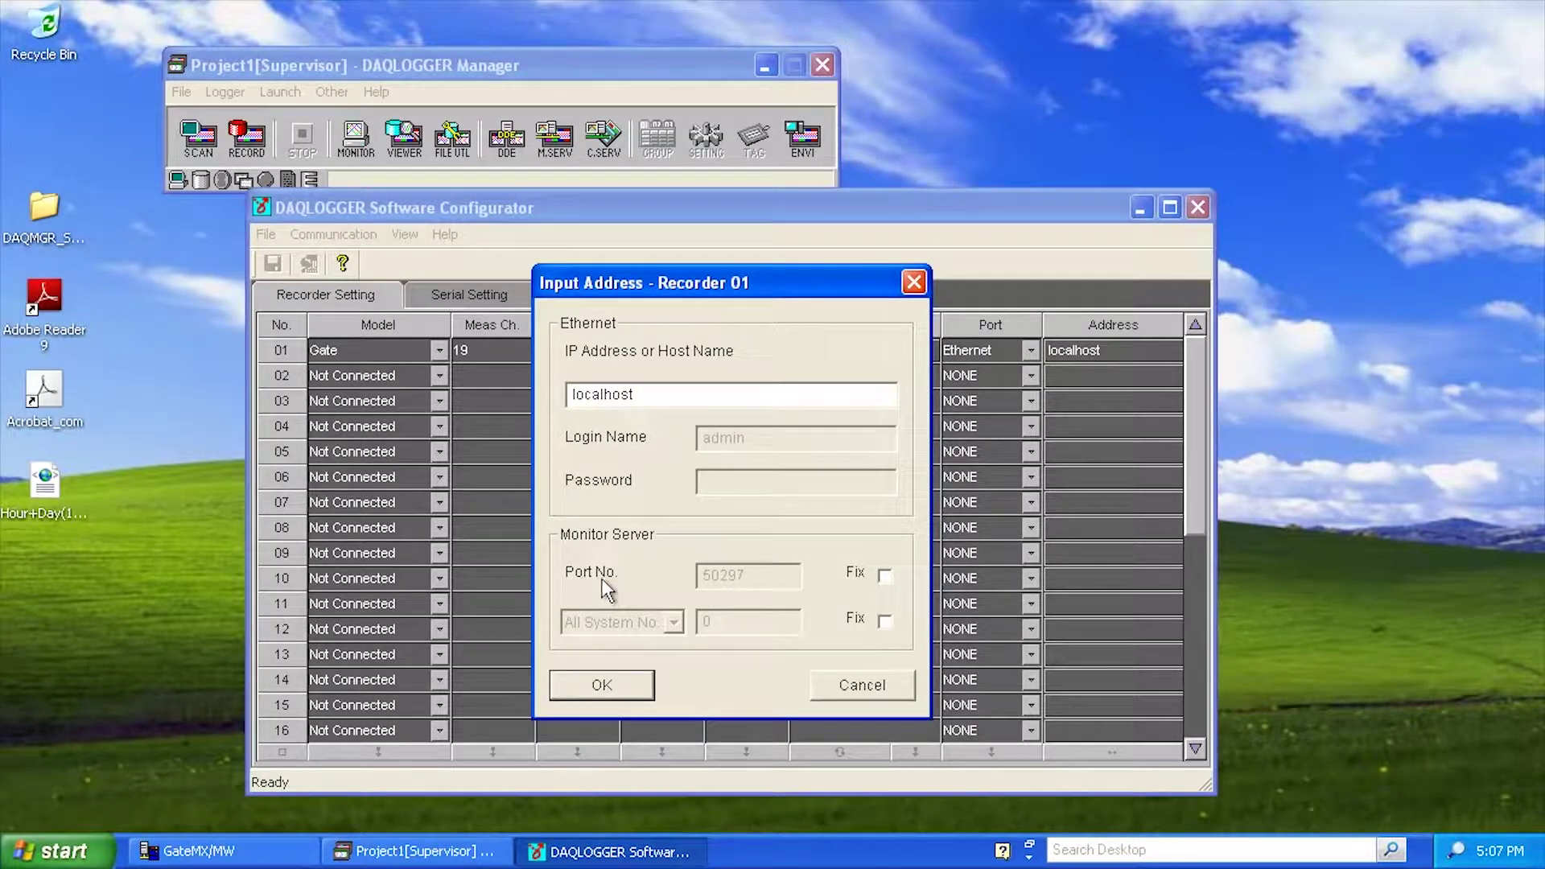
# - Fix recorder 01's monitor server port at 50297
pyautogui.click(885, 576)
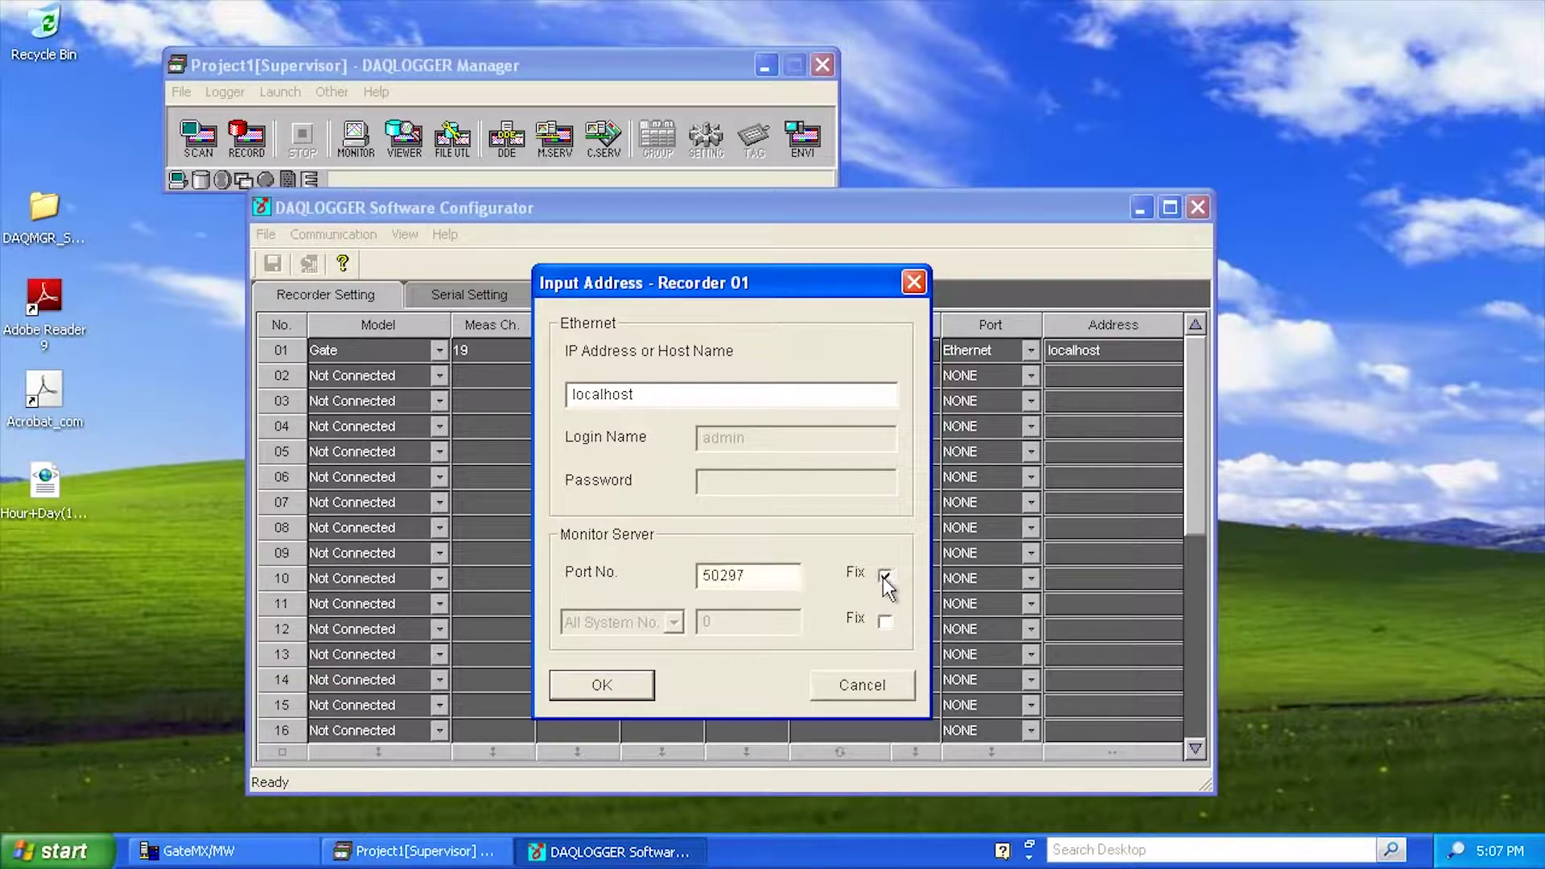
pyautogui.doubleClick(739, 575)
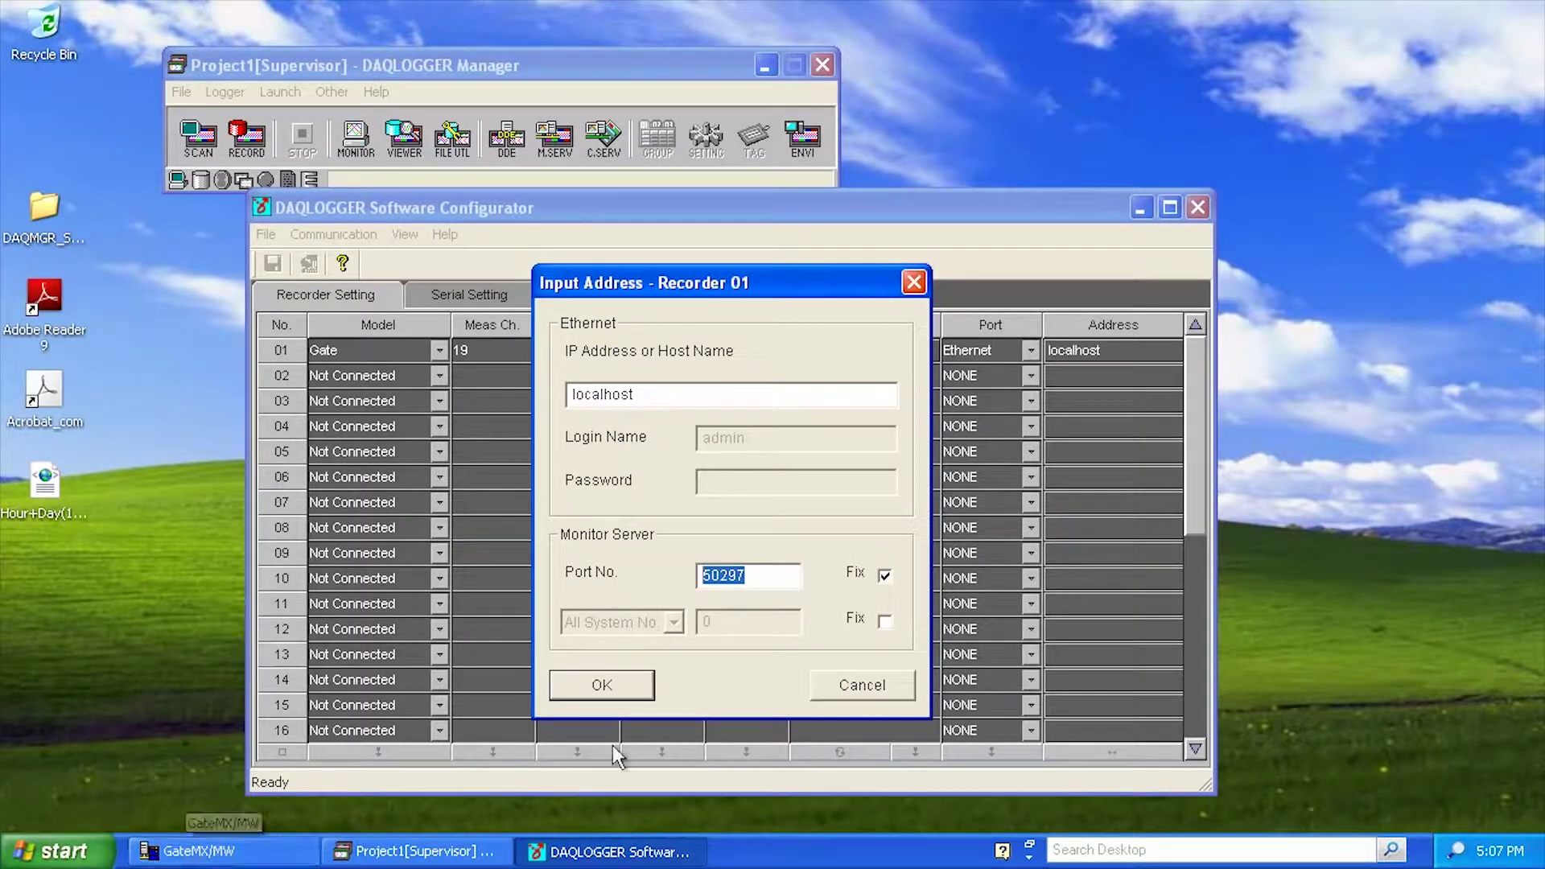
pyautogui.click(632, 686)
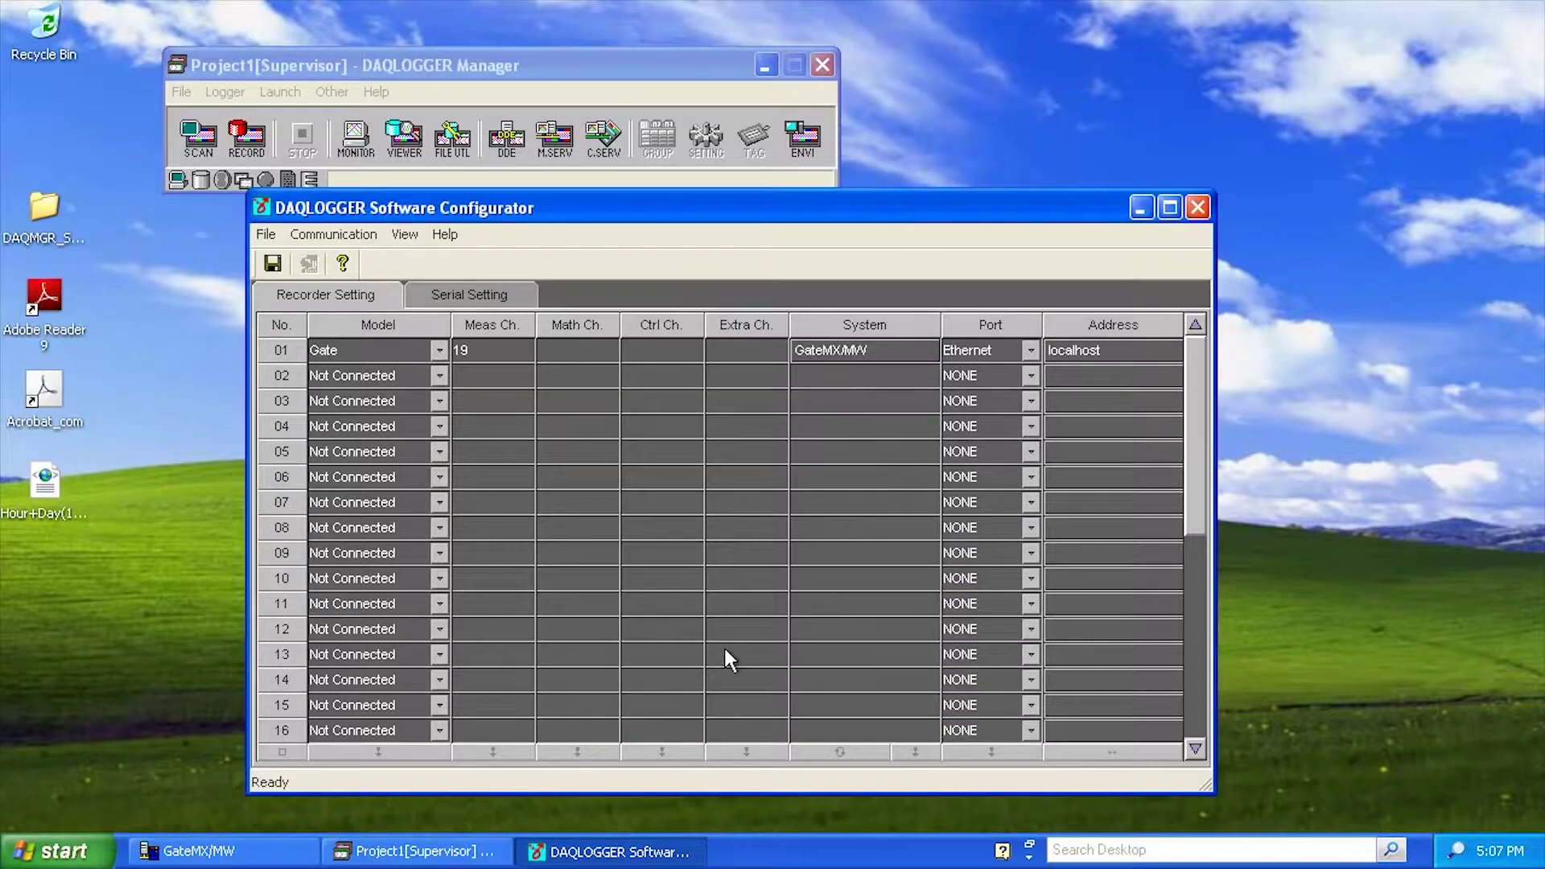
# - Recheck recorder 01's address, keeping host name localhost
pyautogui.doubleClick(1115, 352)
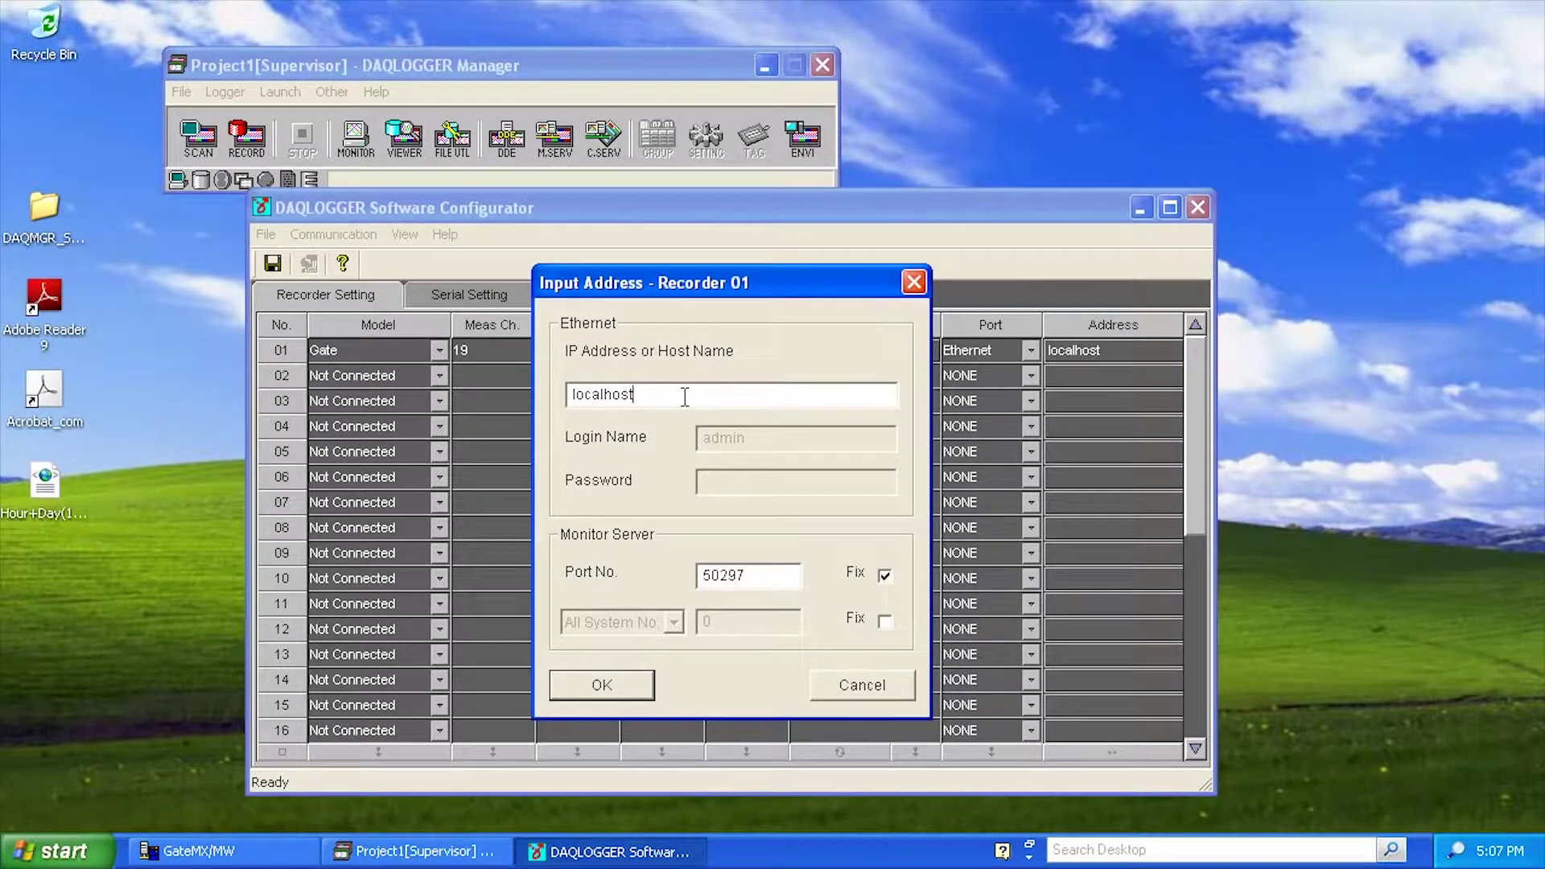
pyautogui.moveTo(686, 397); pyautogui.dragTo(516, 383)
pyautogui.click(622, 685)
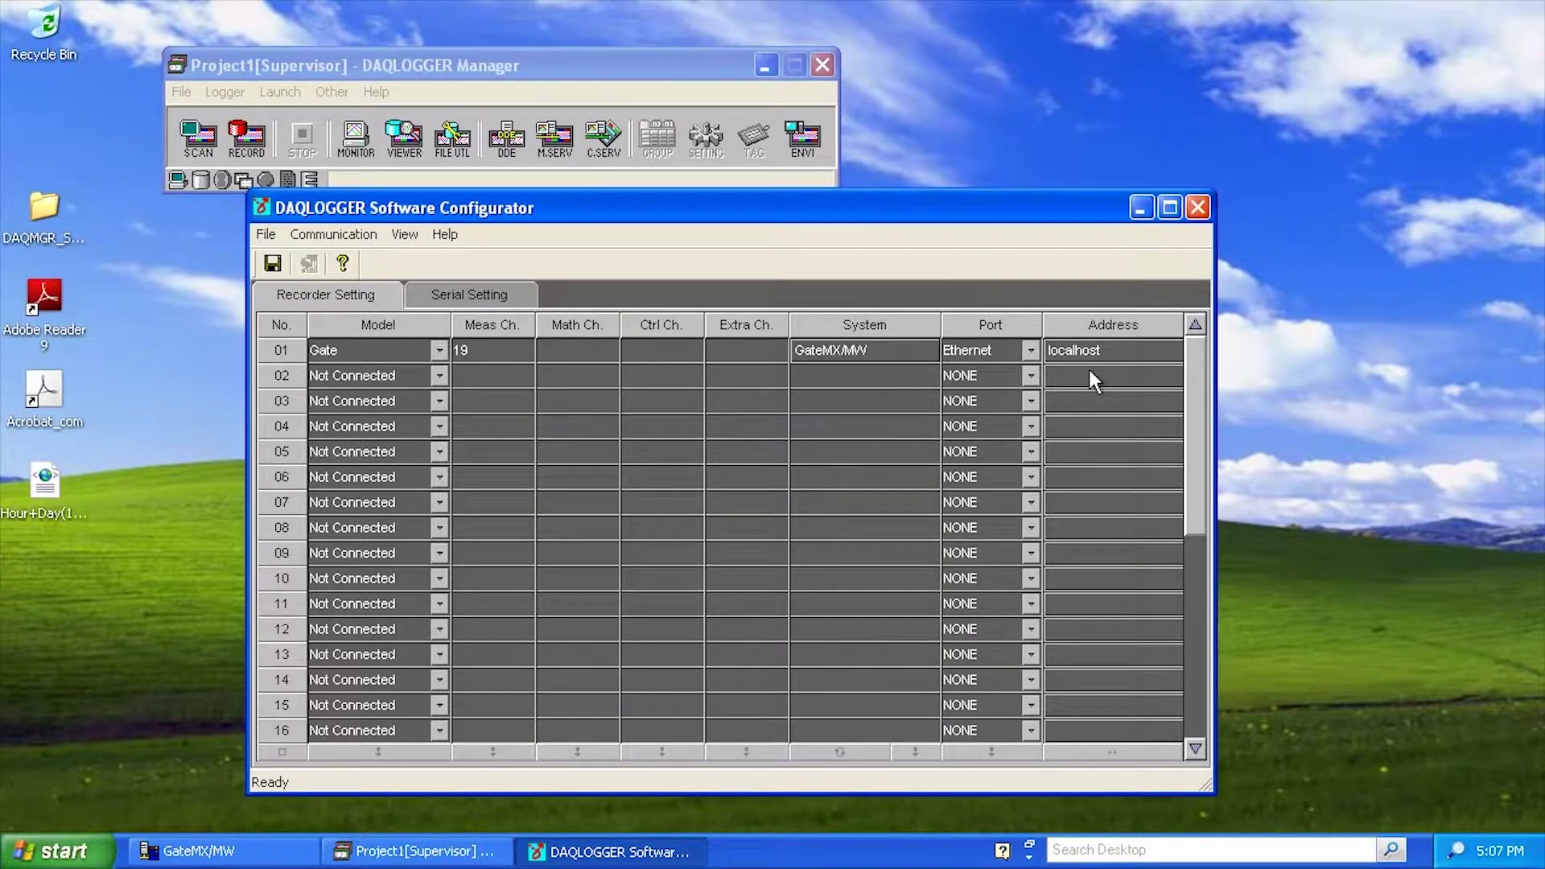
# - Run model determination for recorder 01, then save the settings and close the Configurator
pyautogui.click(287, 350)
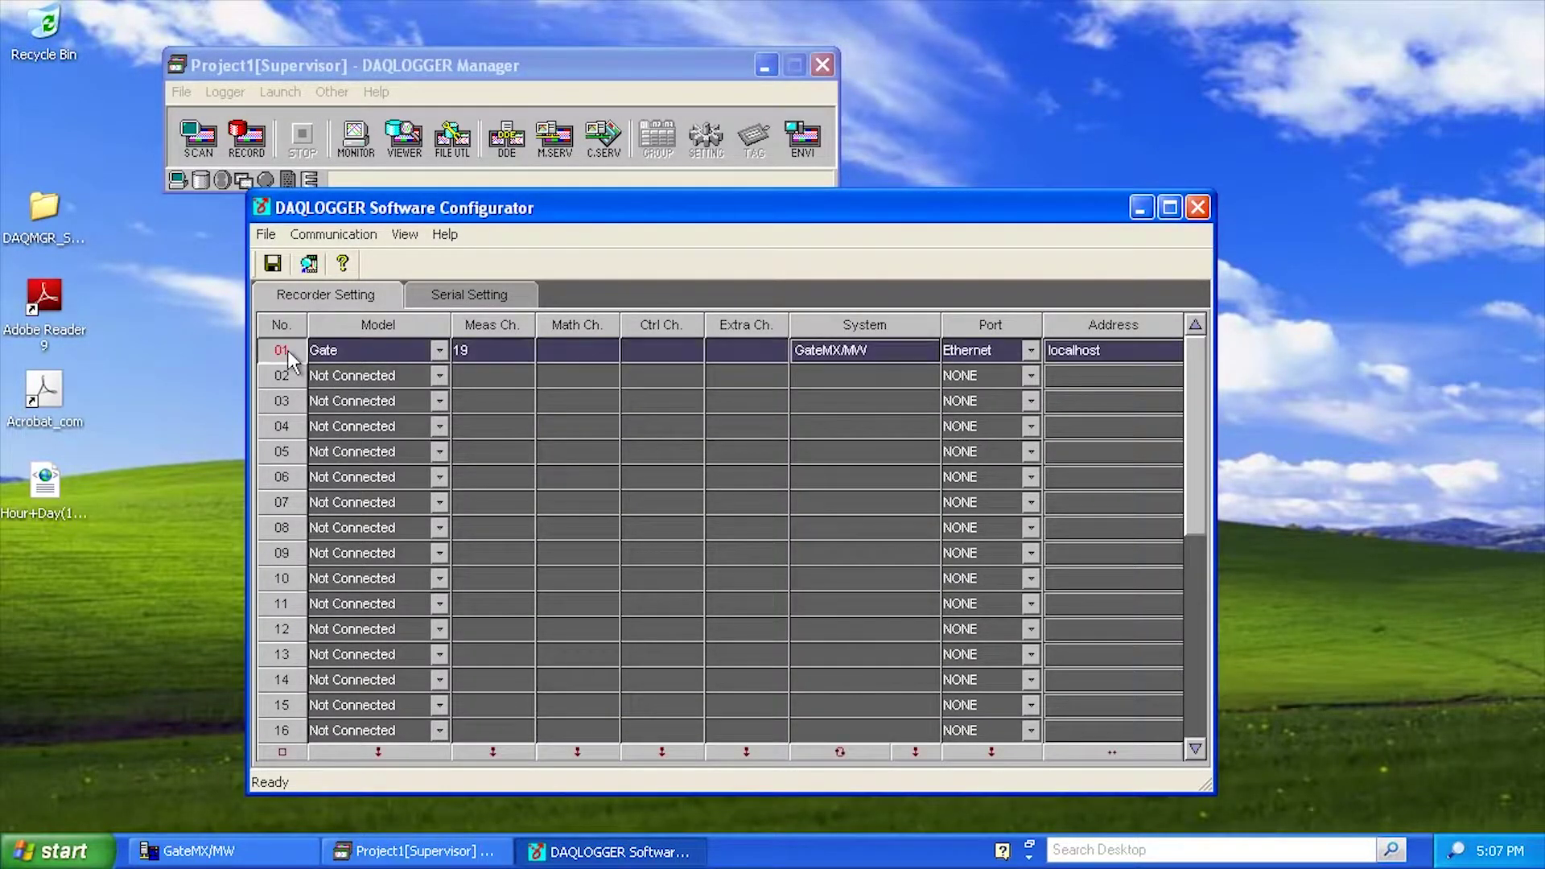
pyautogui.click(309, 267)
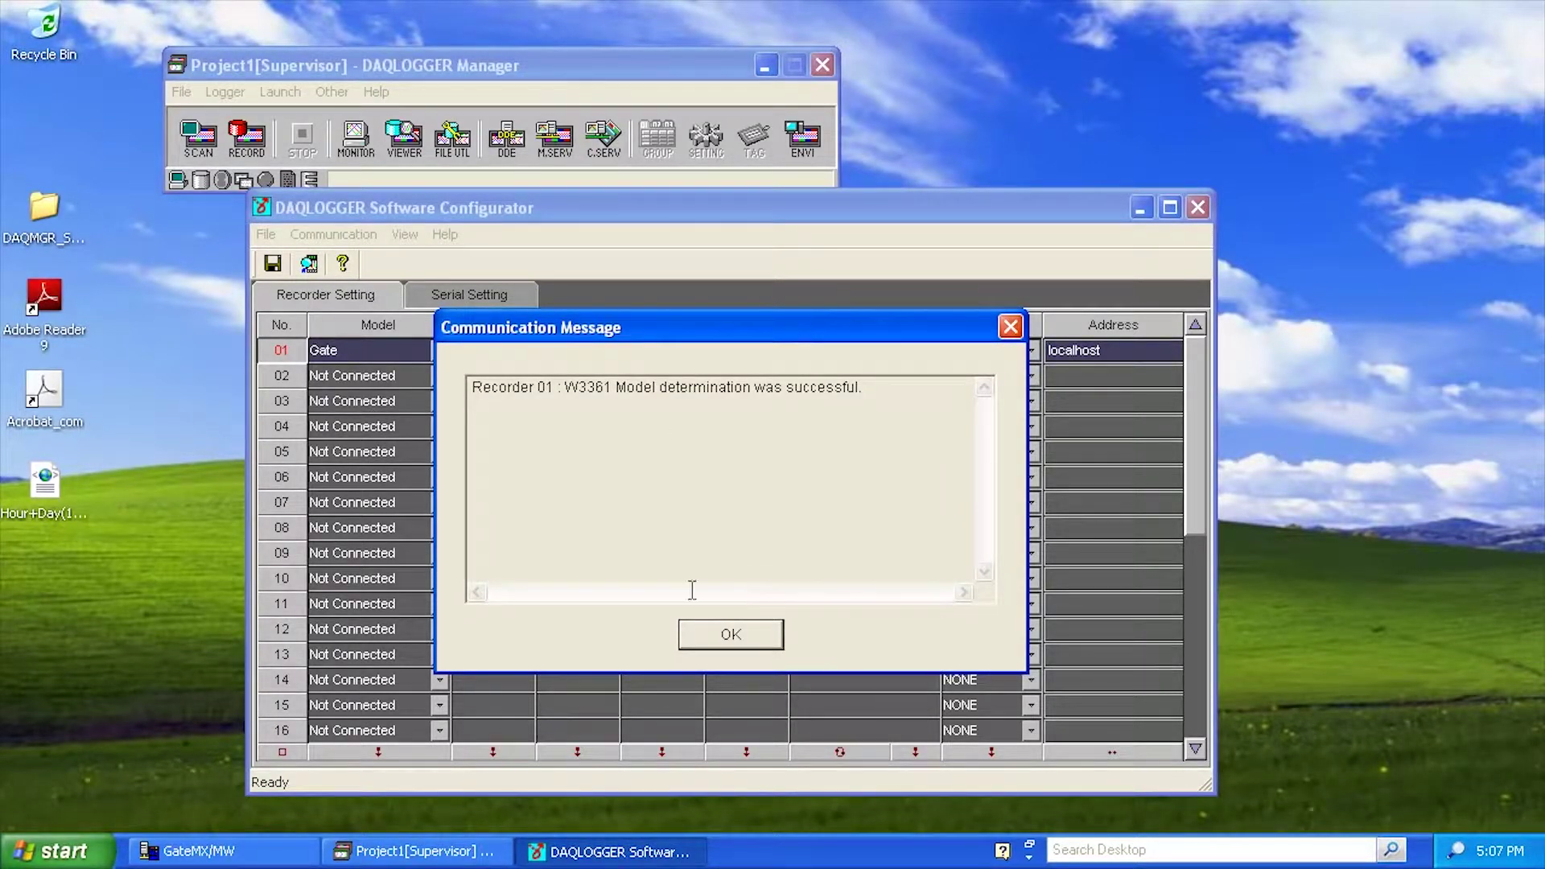
pyautogui.click(730, 638)
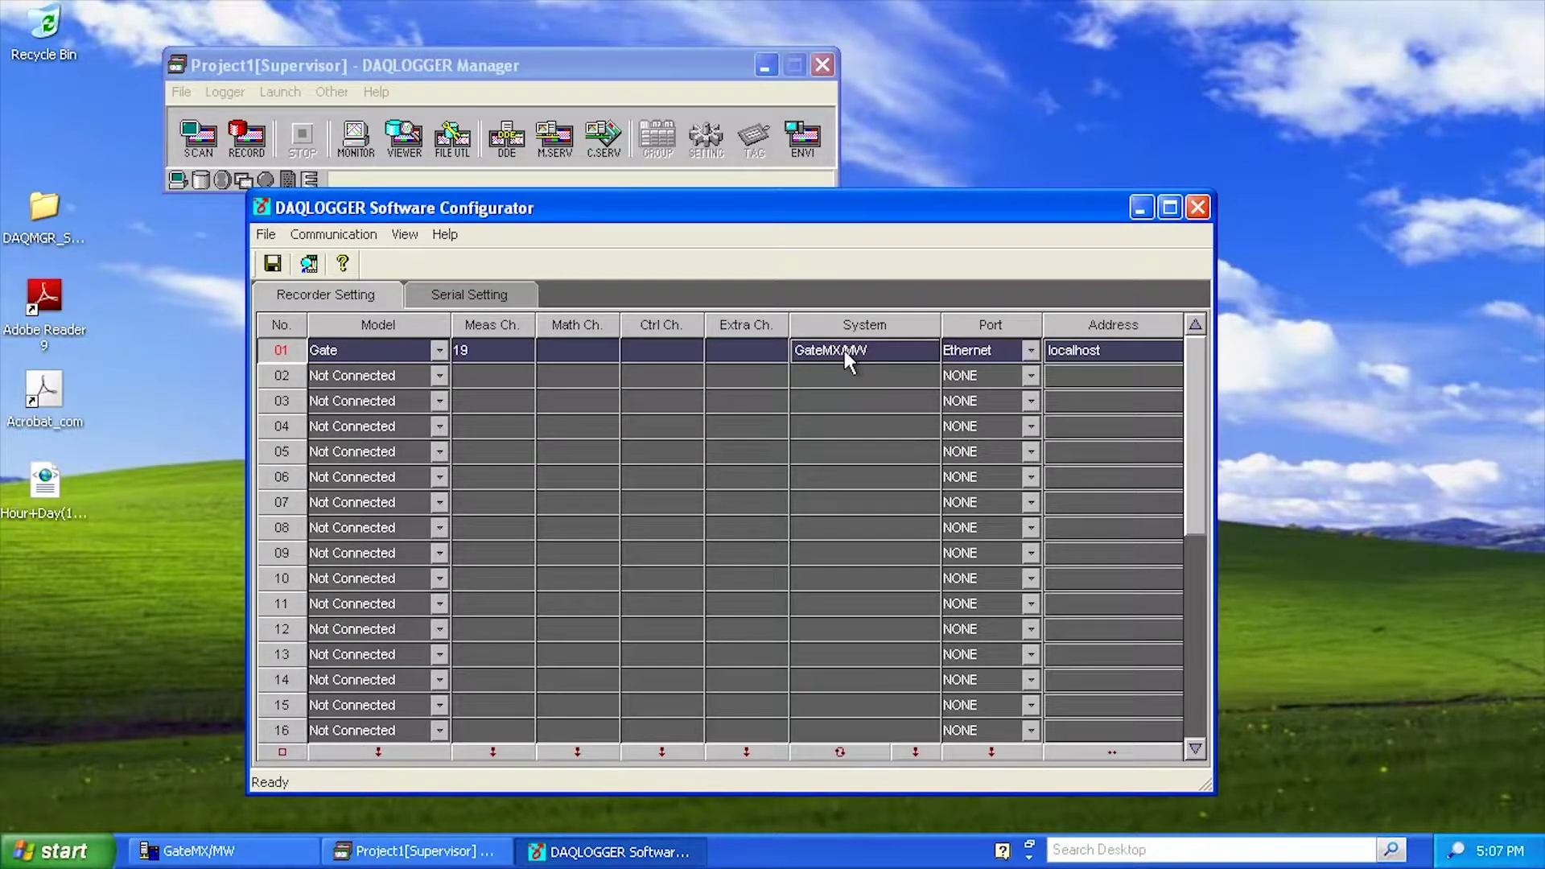
pyautogui.click(274, 264)
pyautogui.click(1197, 208)
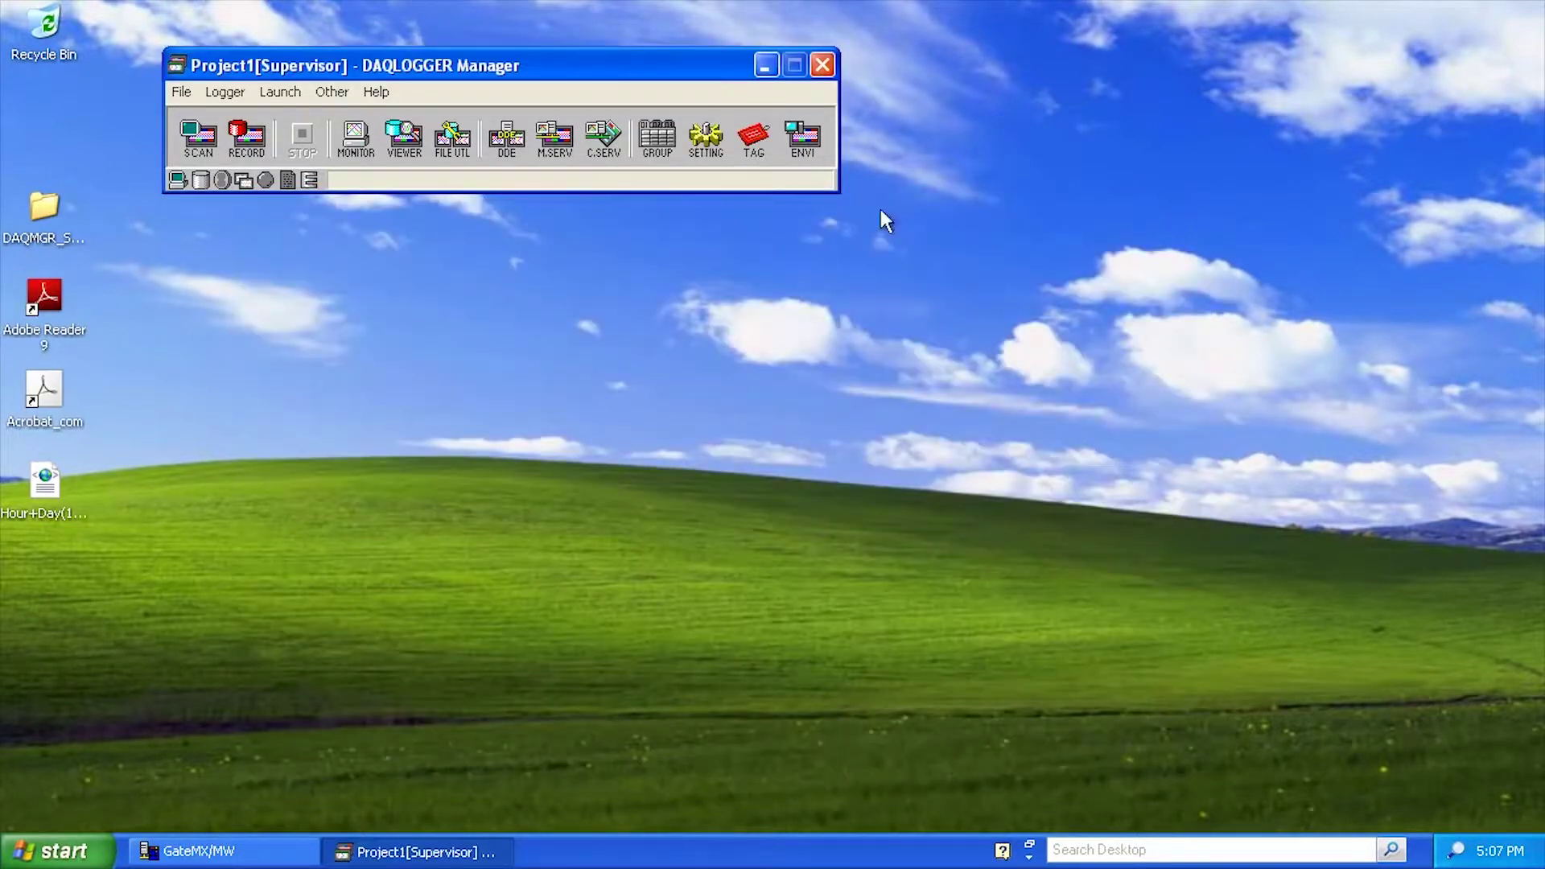
# - Open the Tag Editor and reset all tag names to the TAG-R01 defaults
pyautogui.click(756, 153)
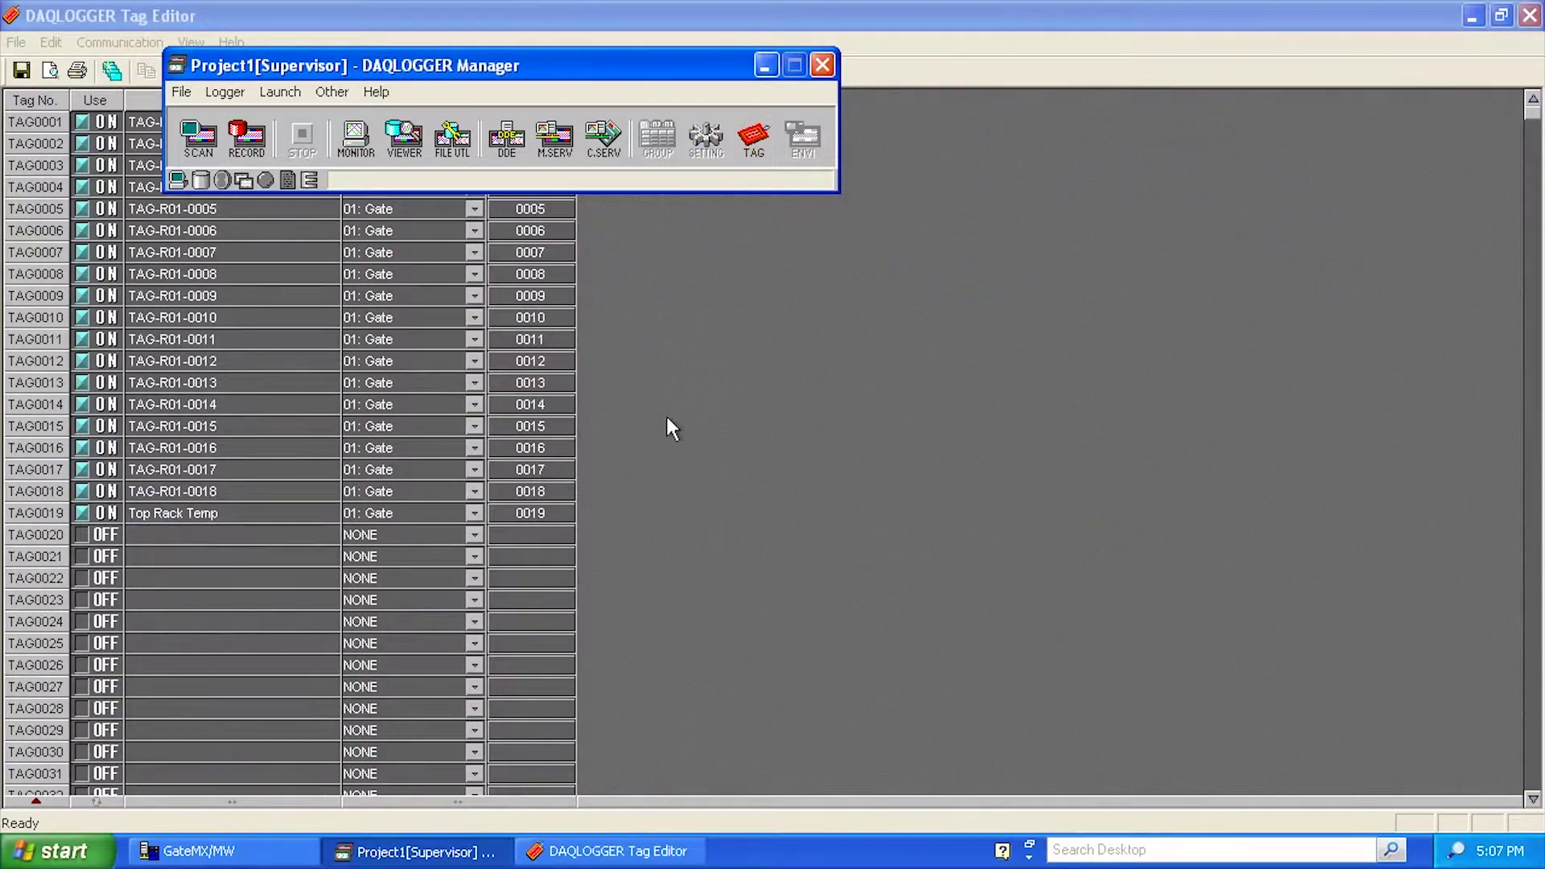
pyautogui.moveTo(524, 69); pyautogui.dragTo(1144, 110)
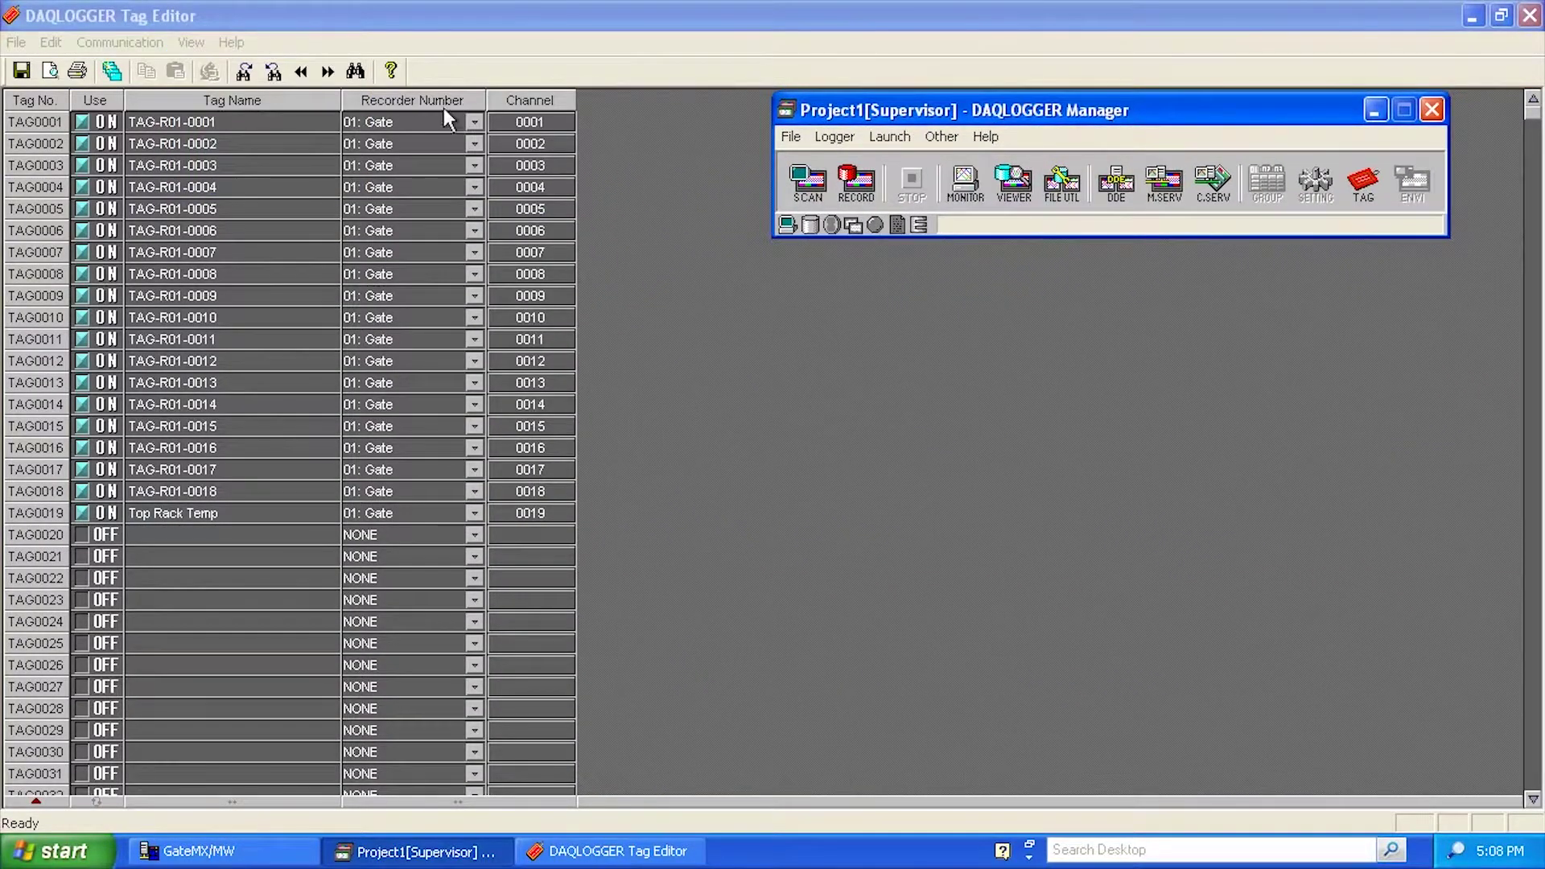
pyautogui.click(113, 72)
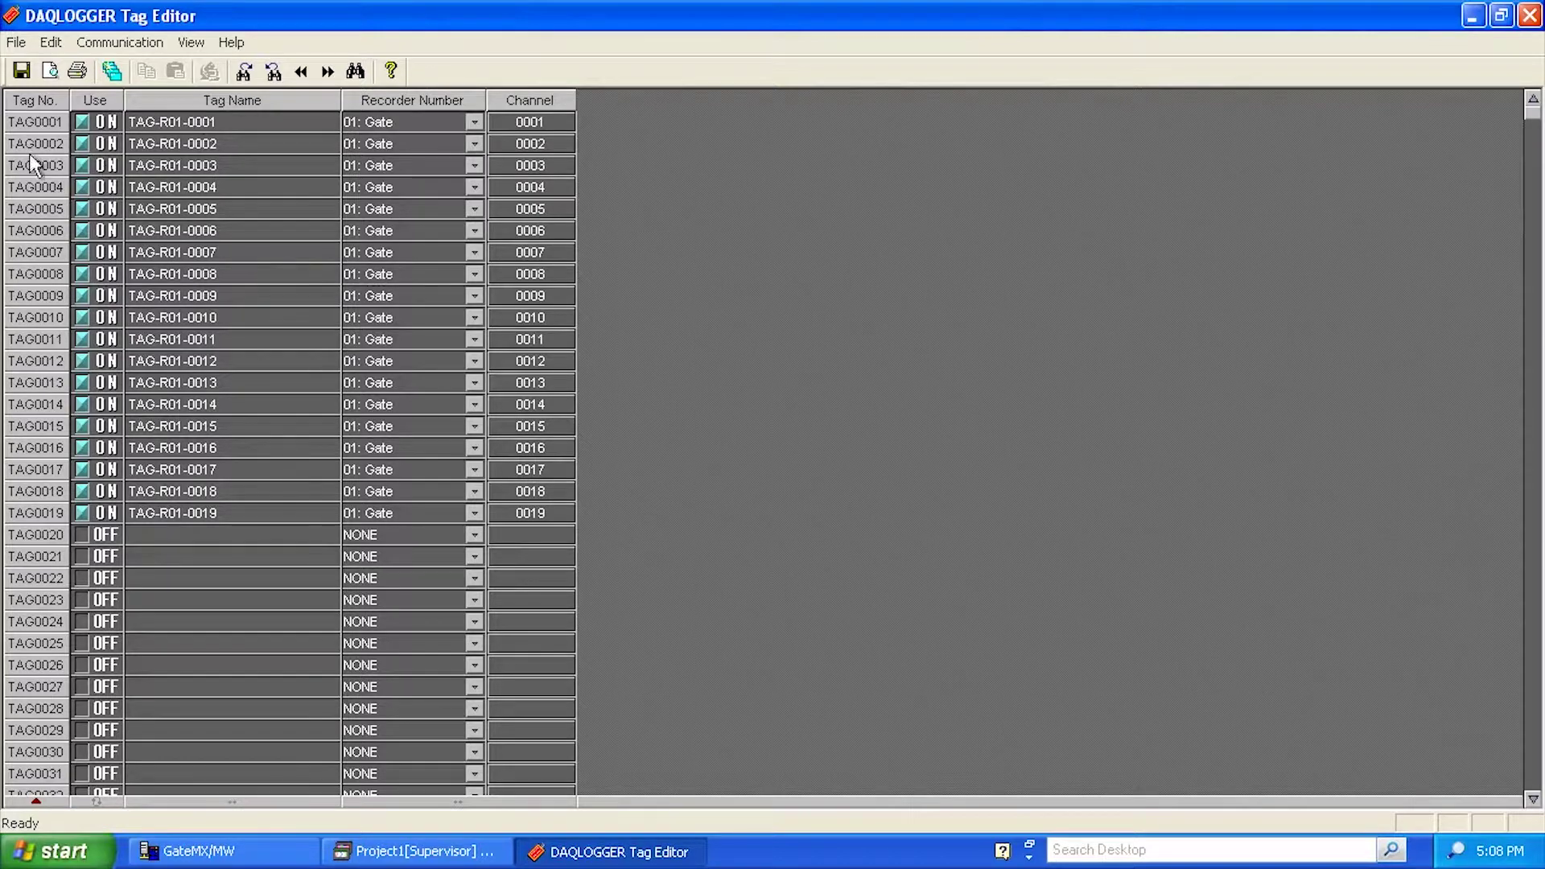
# - Select TAG0001 through TAG0019 and receive their tag settings from recorder 01
pyautogui.click(31, 119)
pyautogui.click(31, 119)
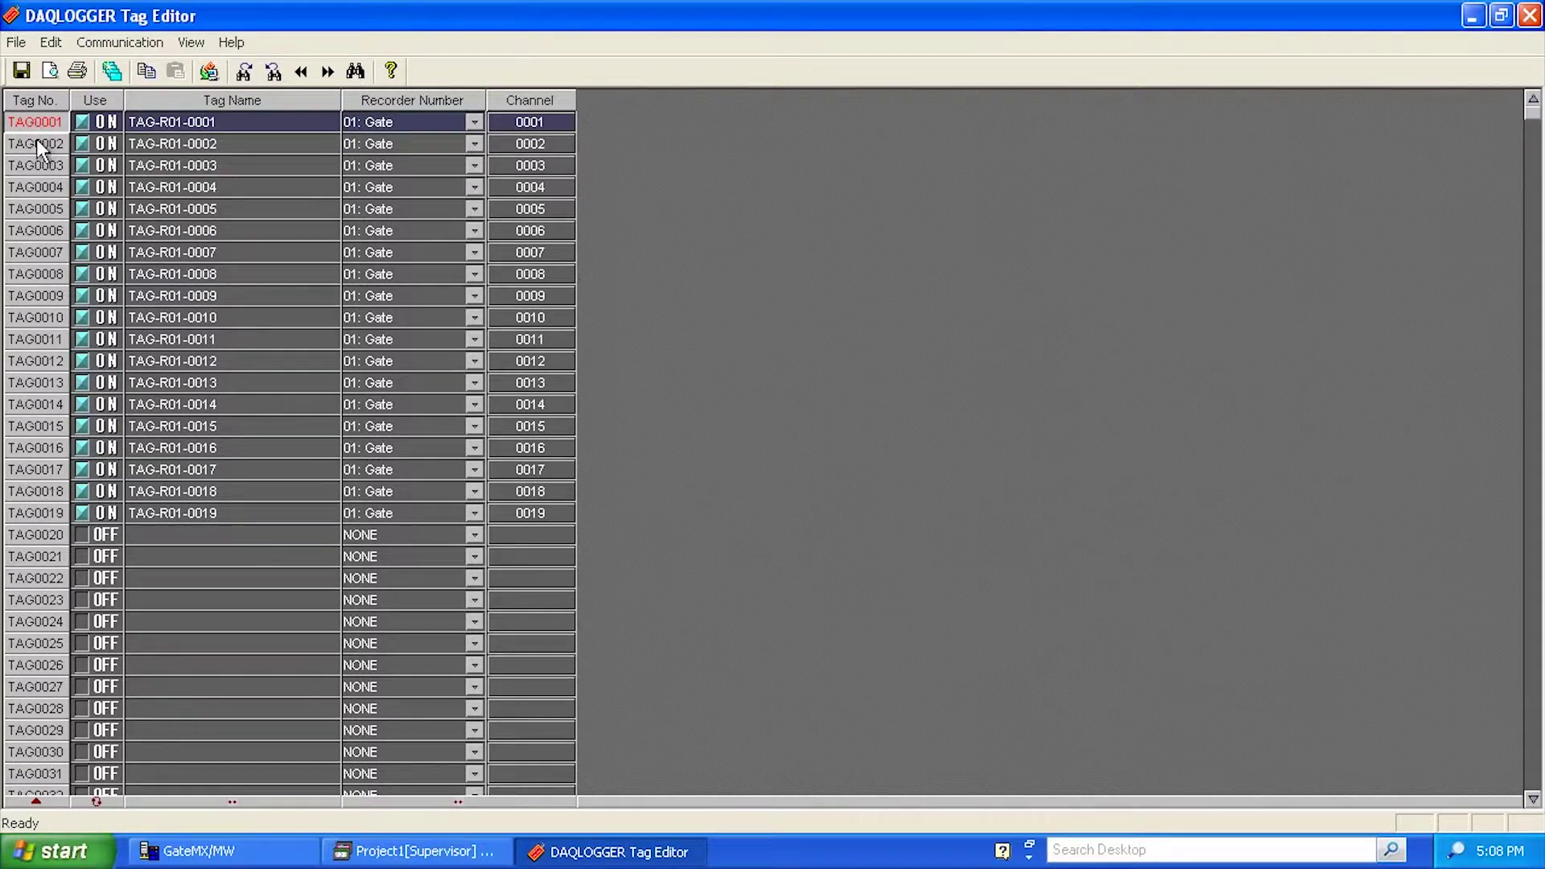
pyautogui.keyDown('shift'); pyautogui.click(50, 517); pyautogui.keyUp('shift')
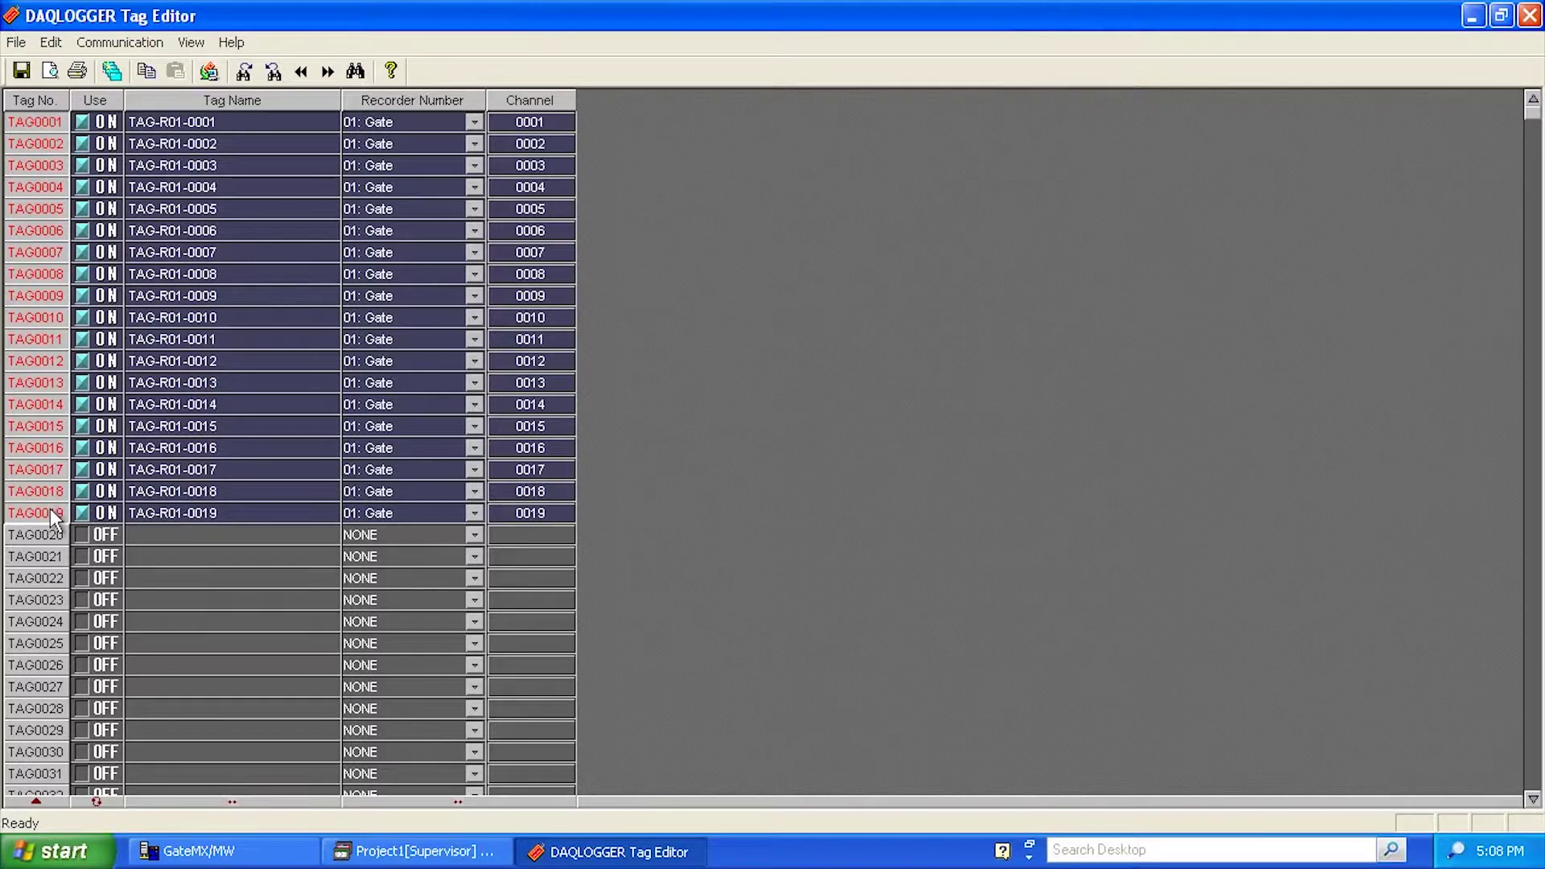
pyautogui.click(206, 80)
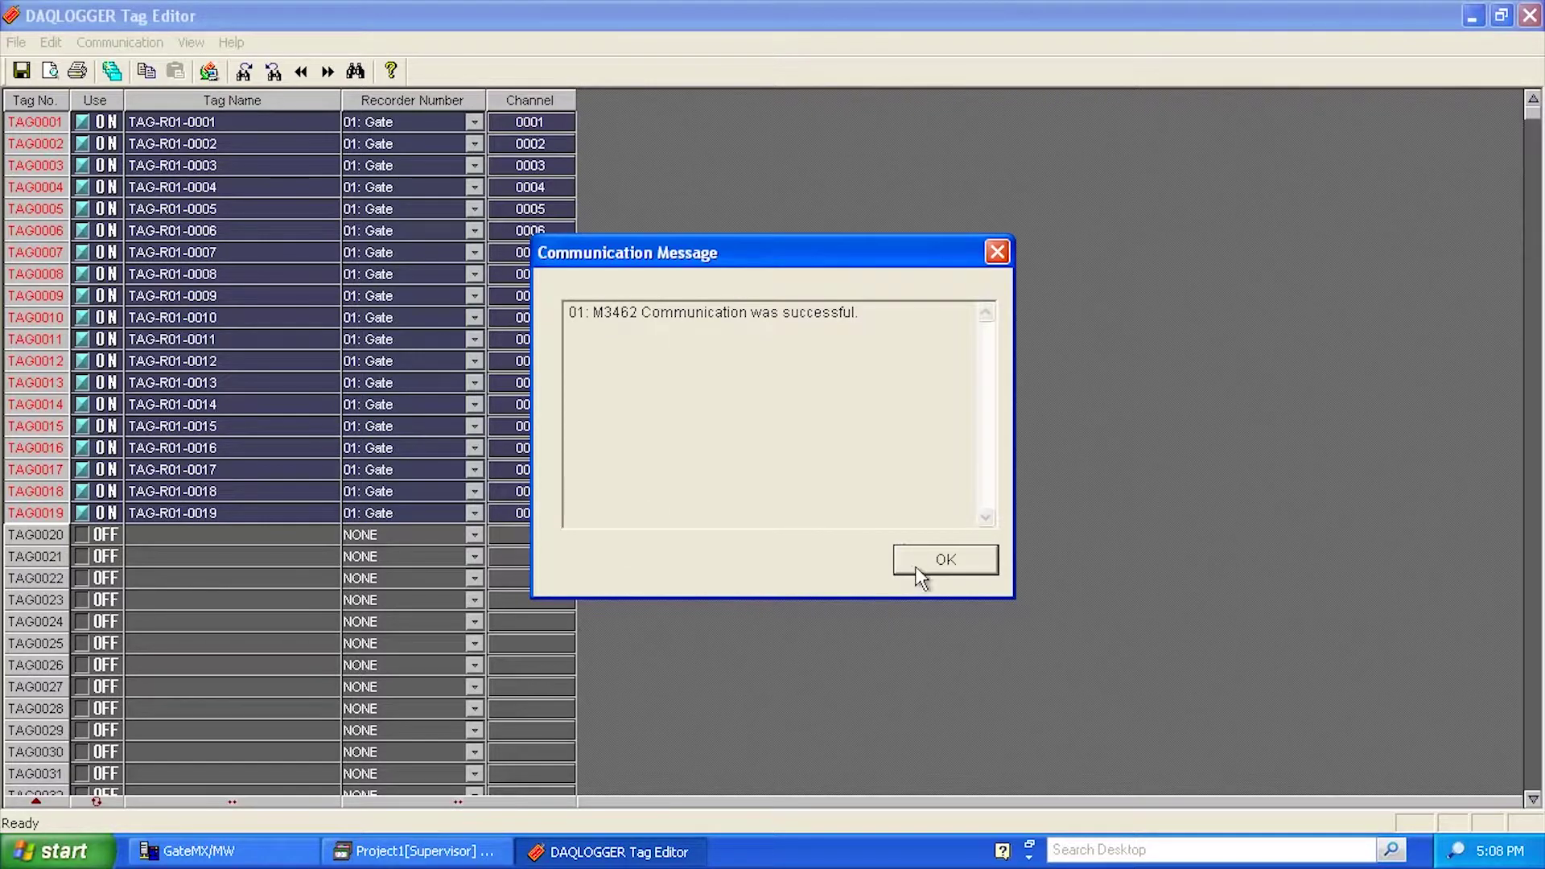
# - Dismiss the success message and restore default TAG-R01 names for all tags
pyautogui.click(943, 557)
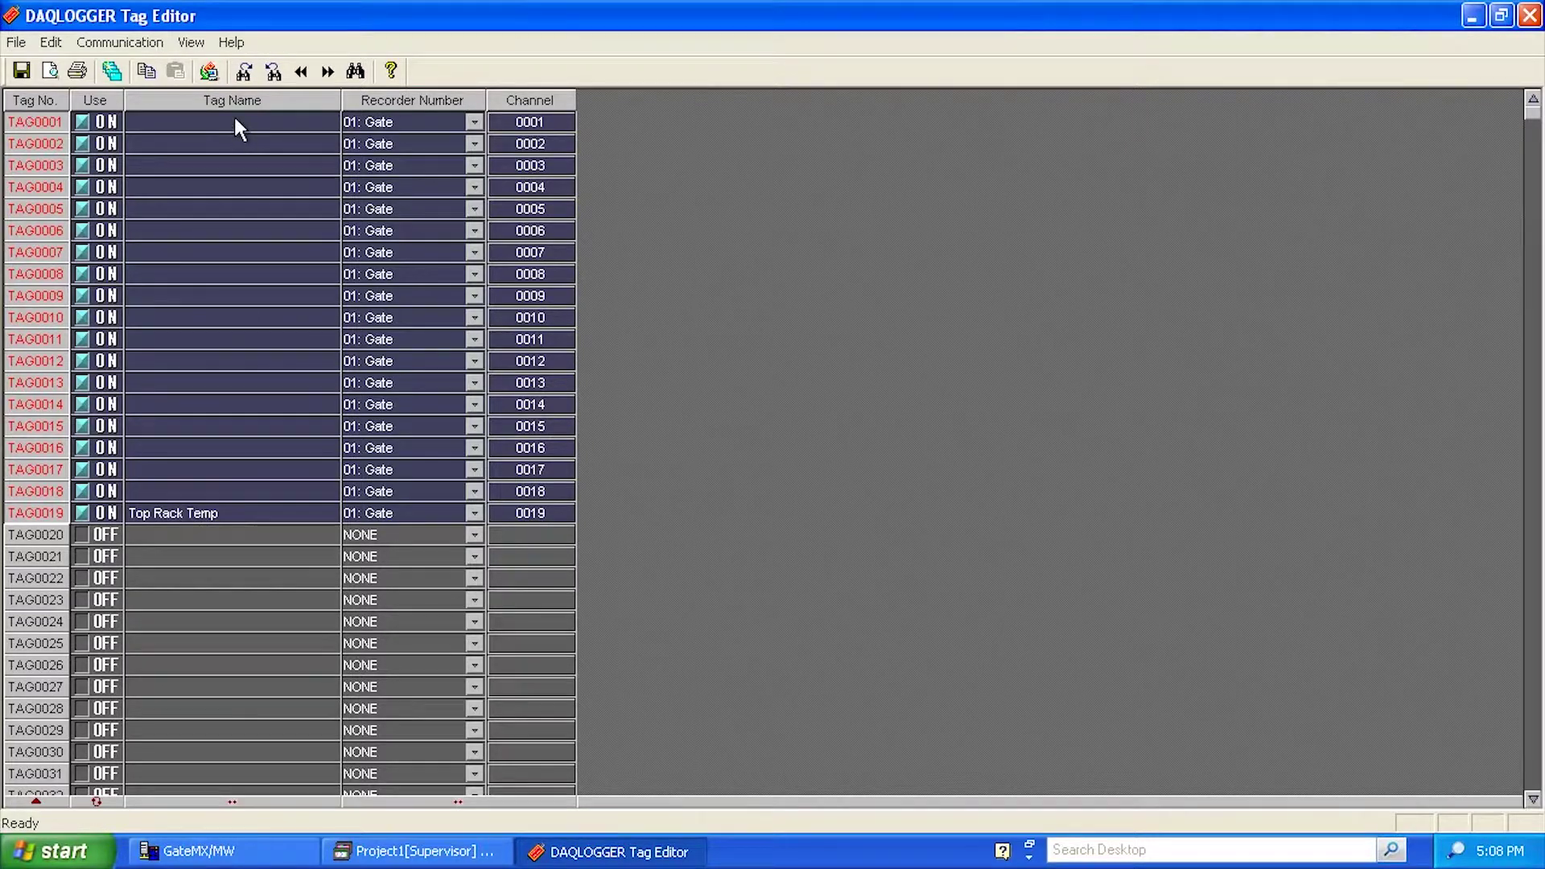
pyautogui.click(45, 495)
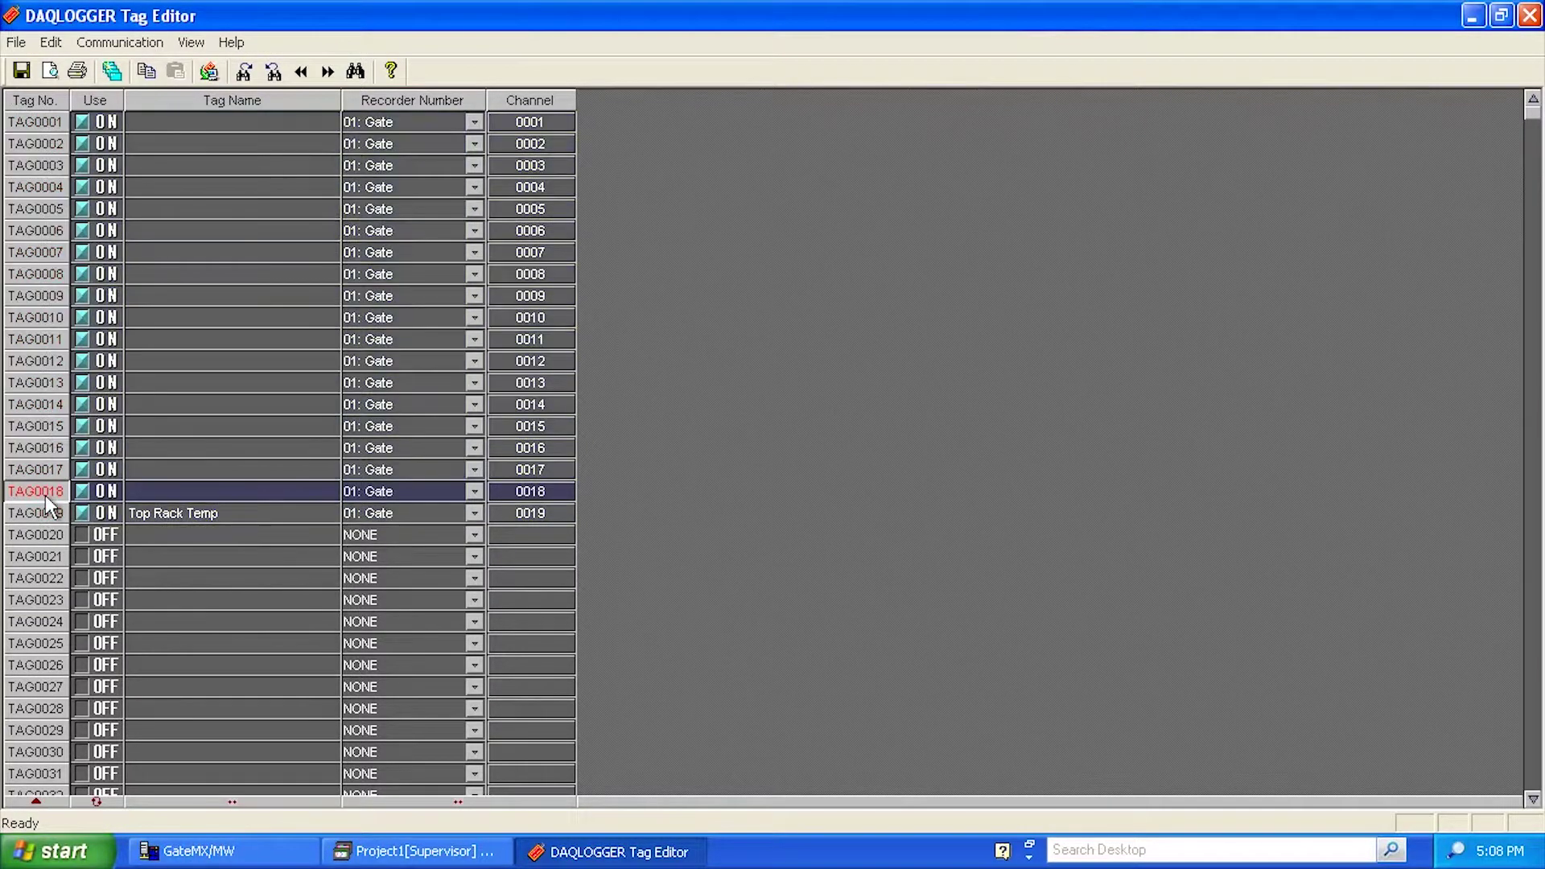
pyautogui.click(112, 71)
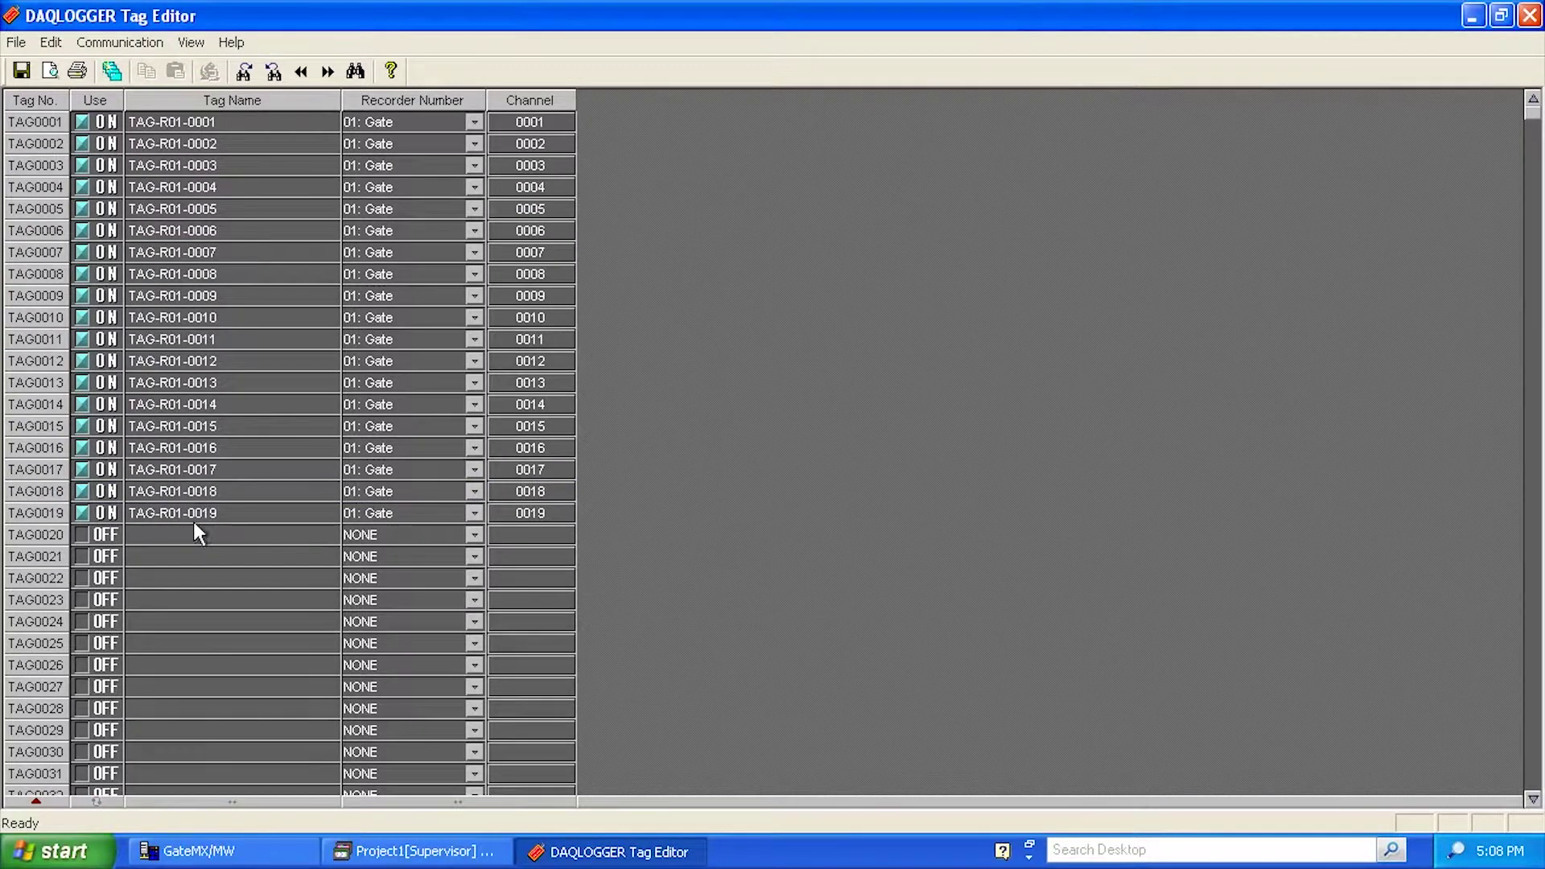
# - Receive TAG0019's setting so it reads 'Top Rack Temp', then close the Tag Editor
pyautogui.click(55, 518)
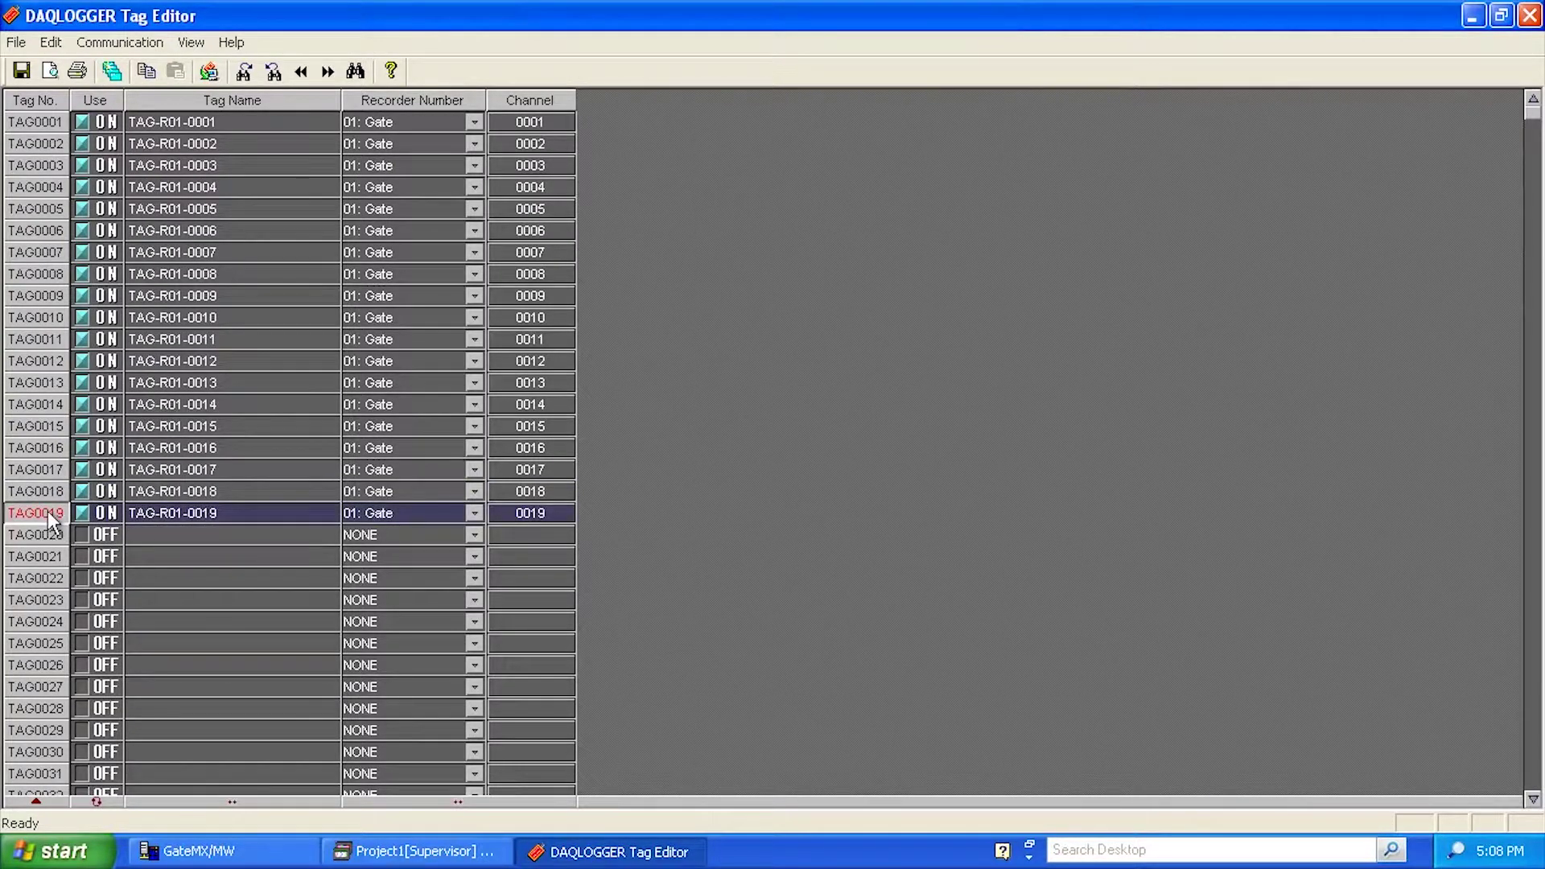
pyautogui.click(204, 77)
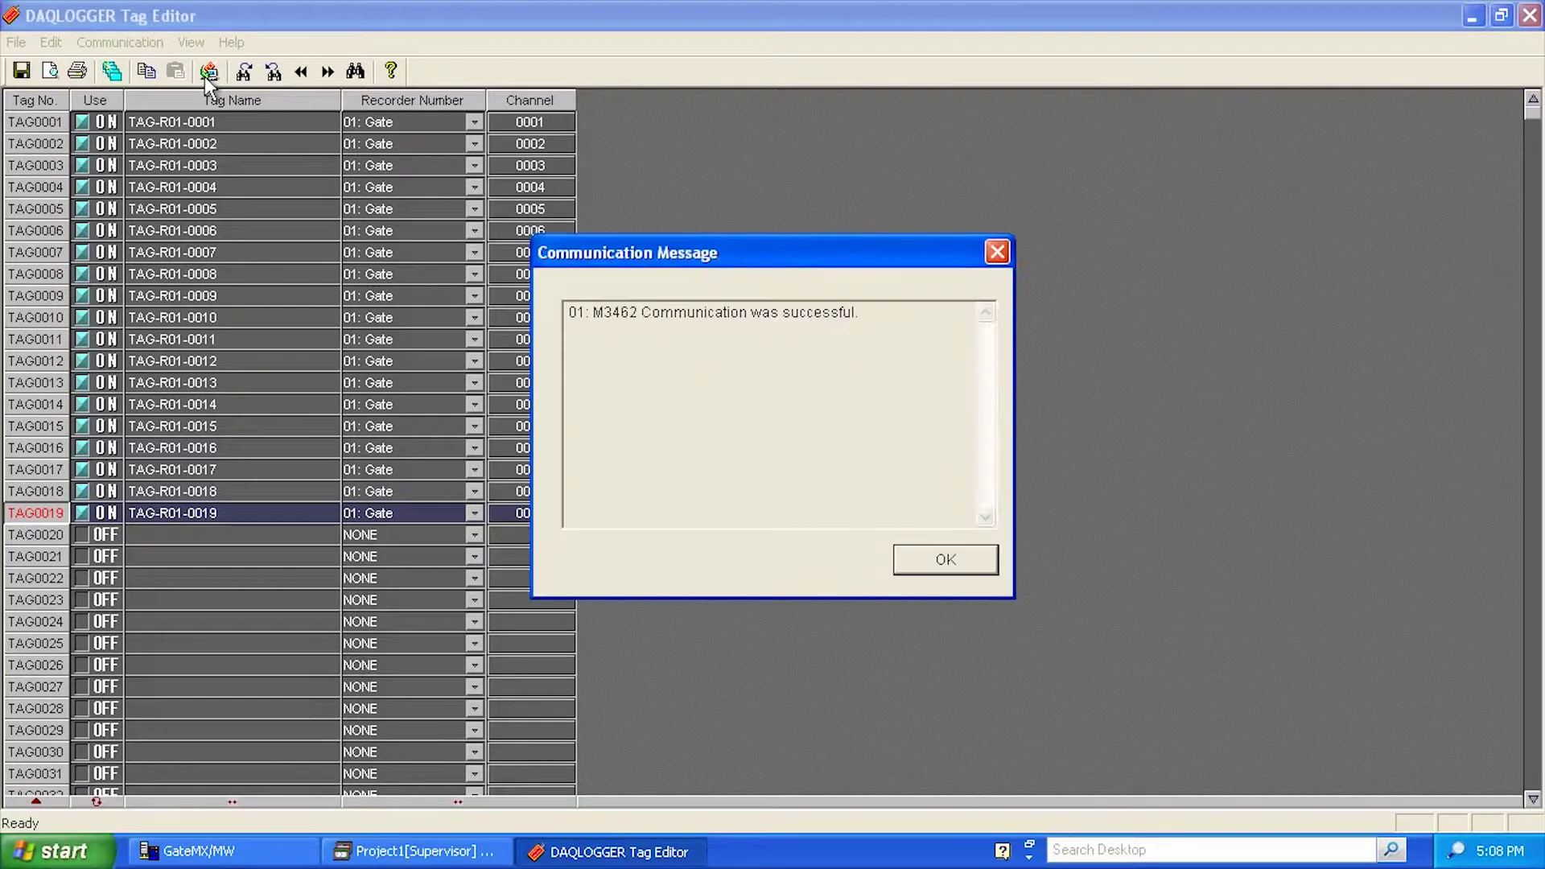
pyautogui.click(936, 561)
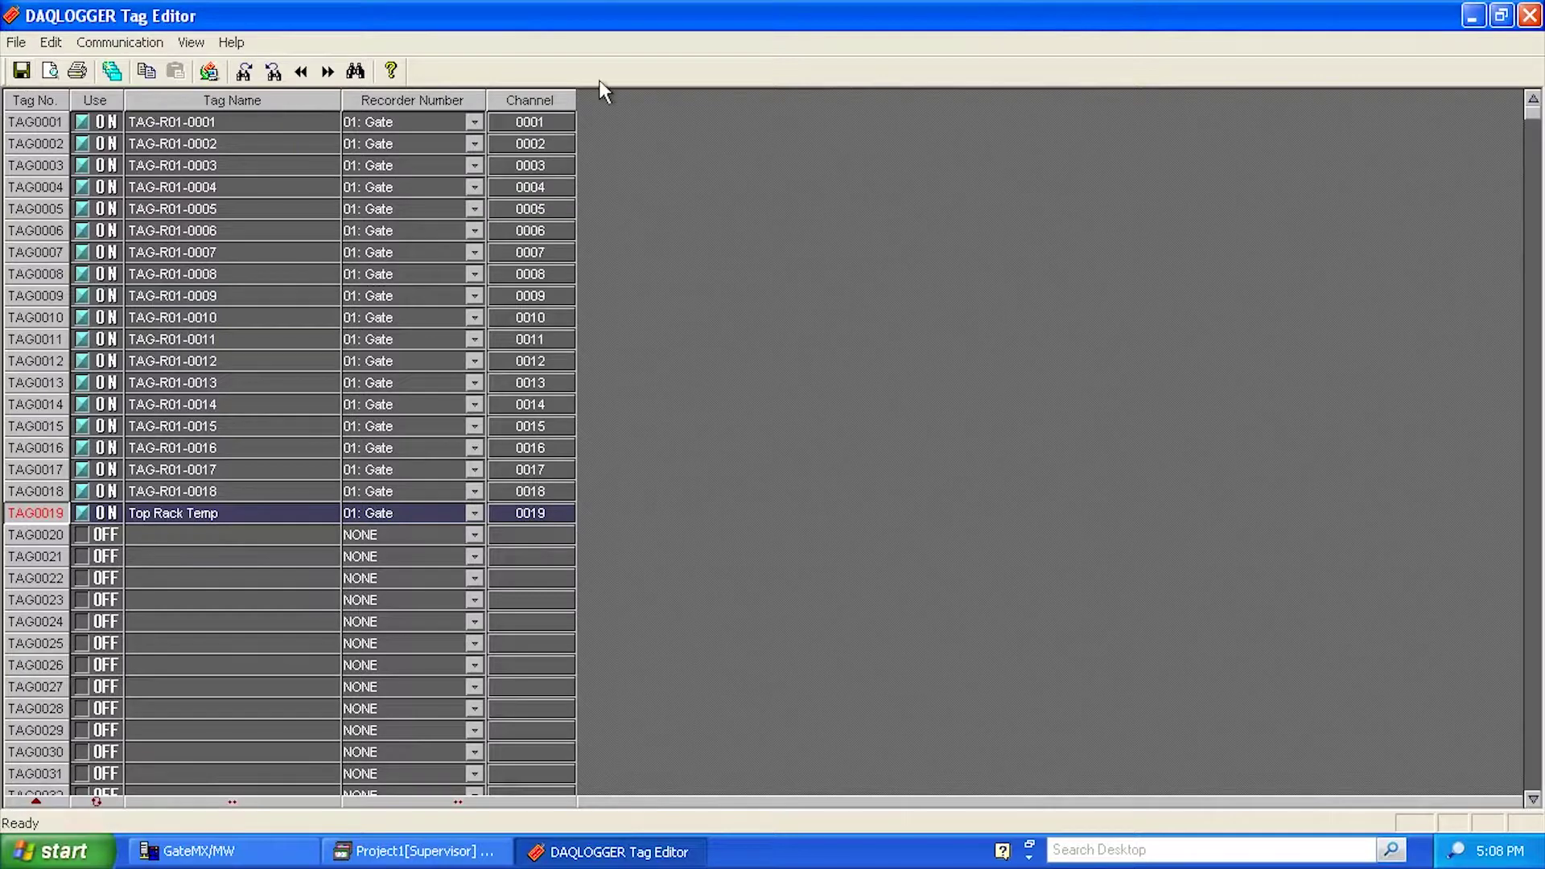
pyautogui.click(1529, 15)
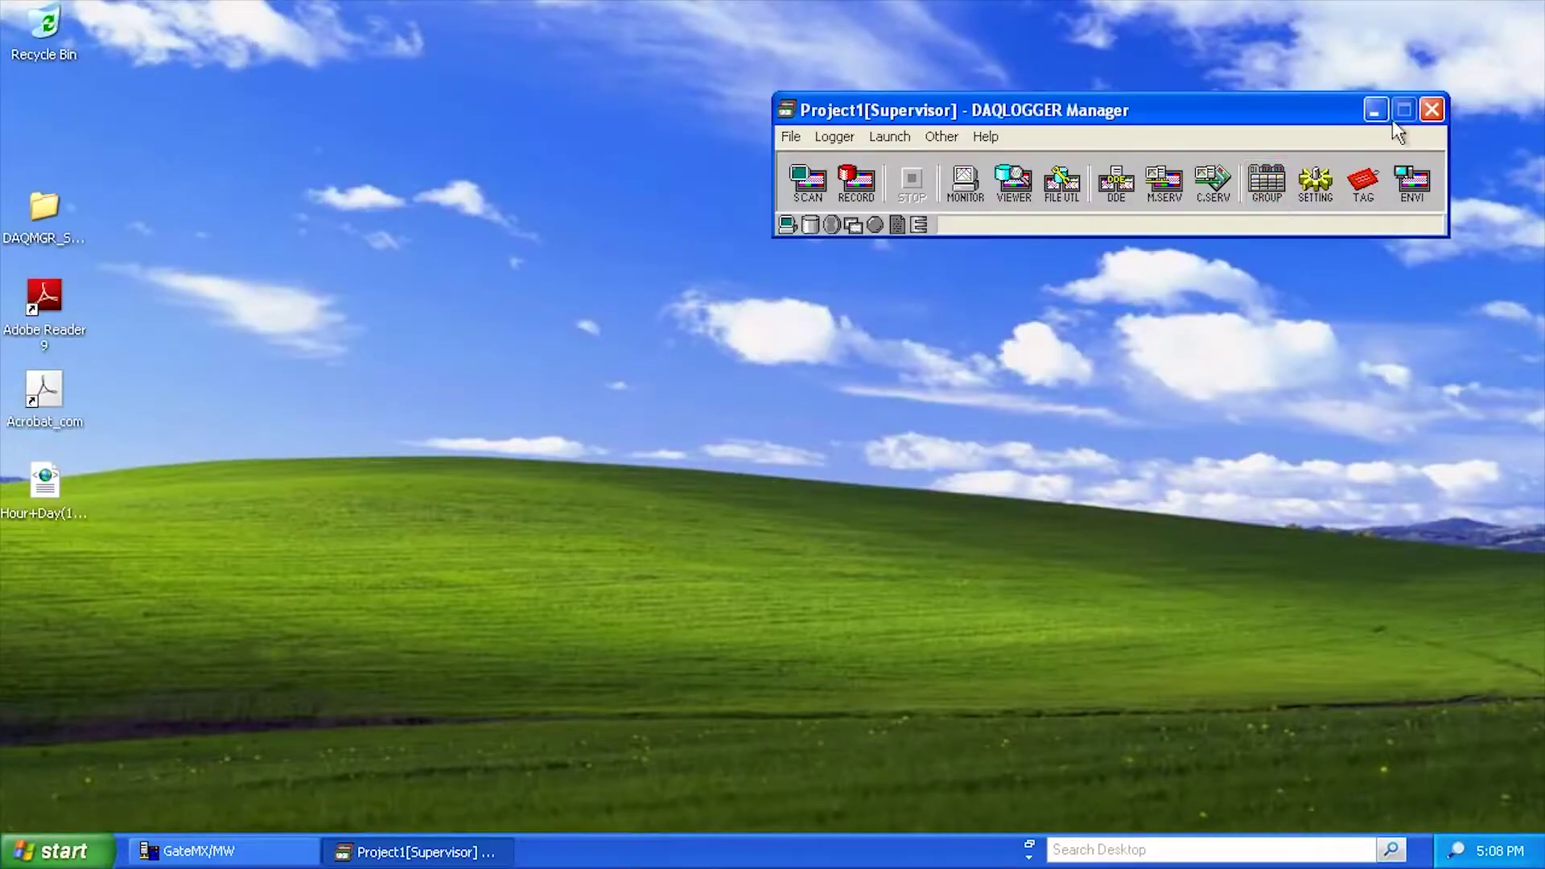
# - Auto-group TAG0001–TAG0019 into Group01 in the Group Editor, then close it
pyautogui.click(1270, 191)
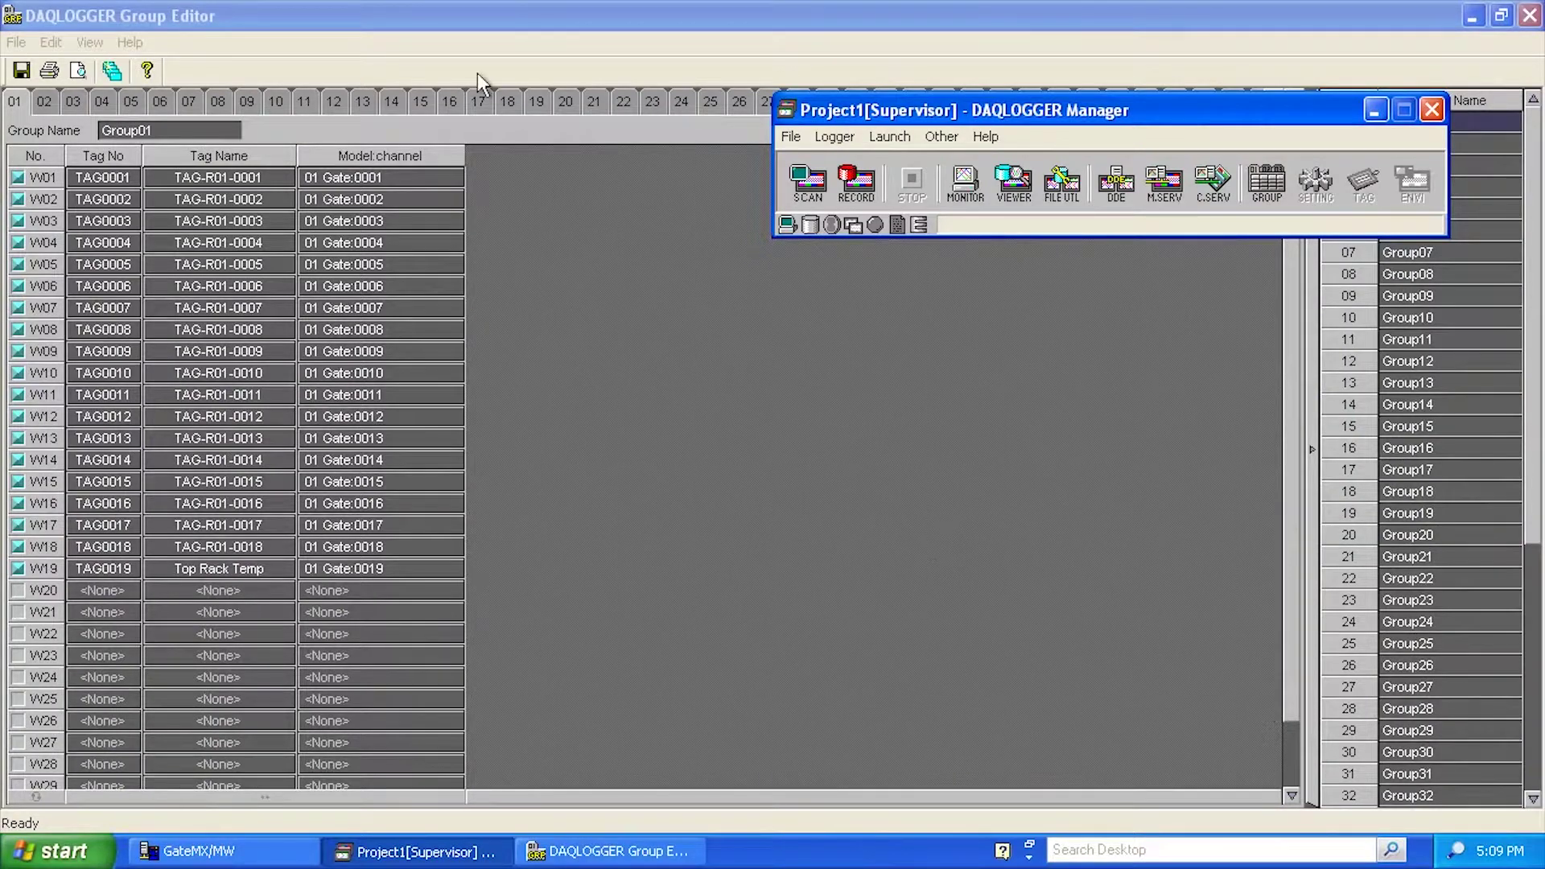
pyautogui.click(114, 72)
pyautogui.click(690, 474)
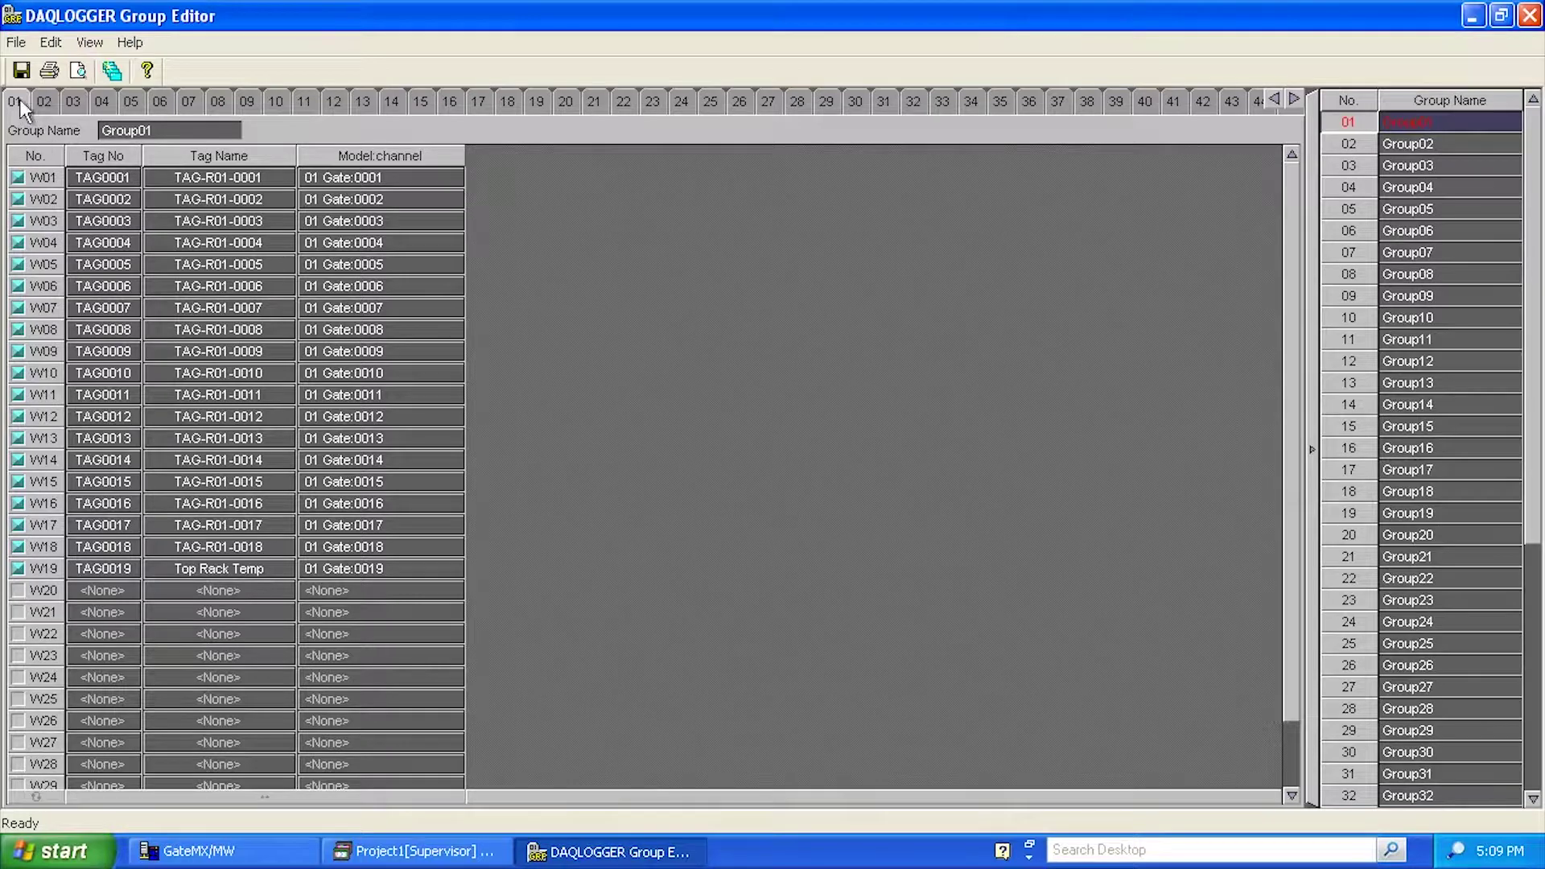
pyautogui.click(1528, 15)
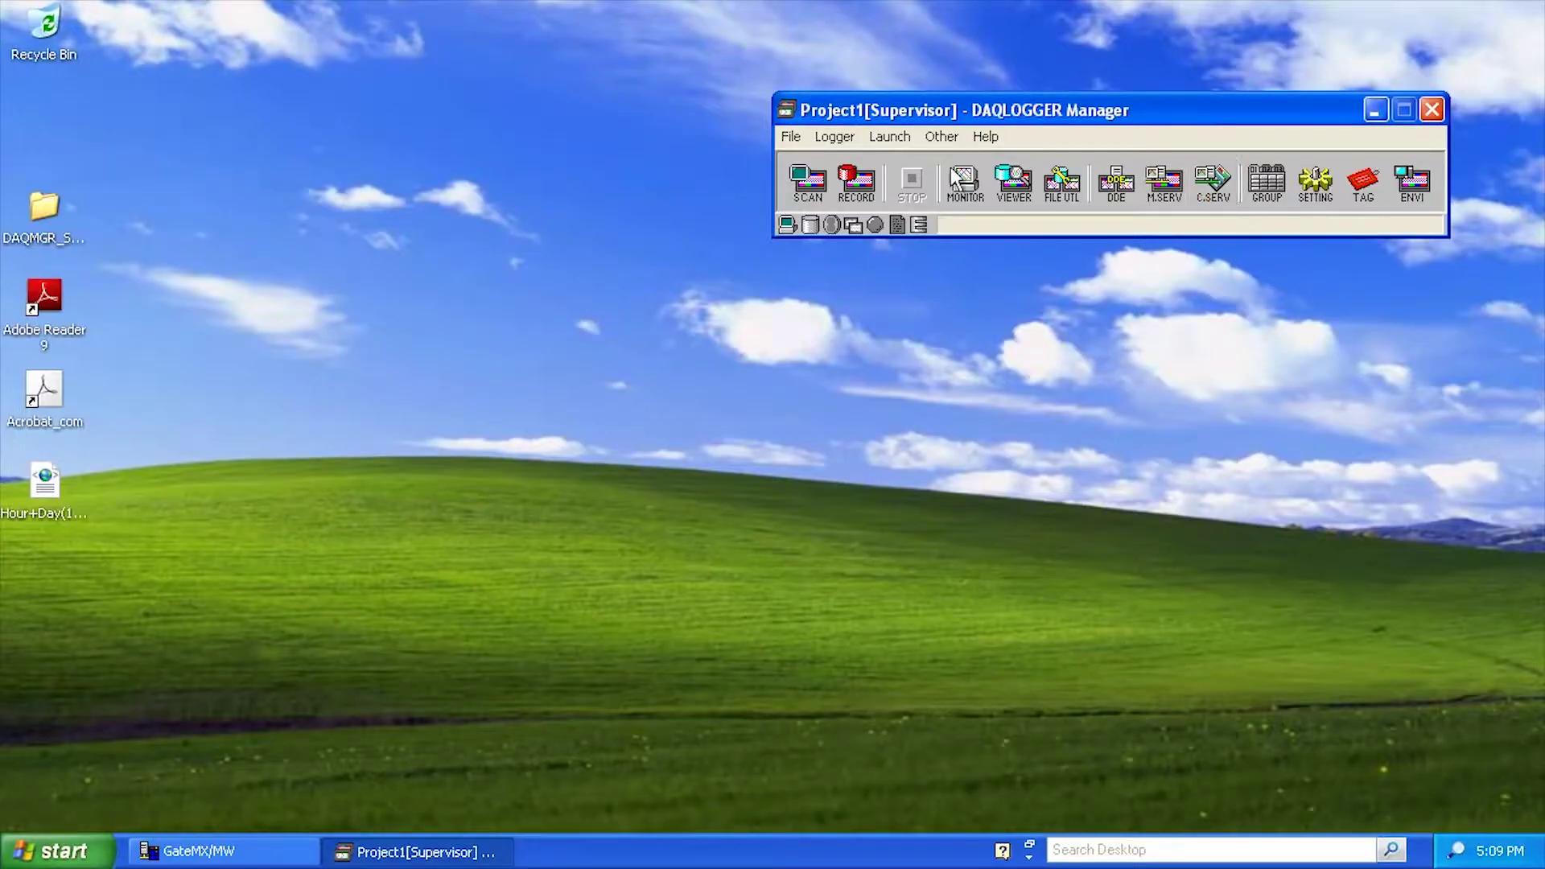
pyautogui.click(828, 180)
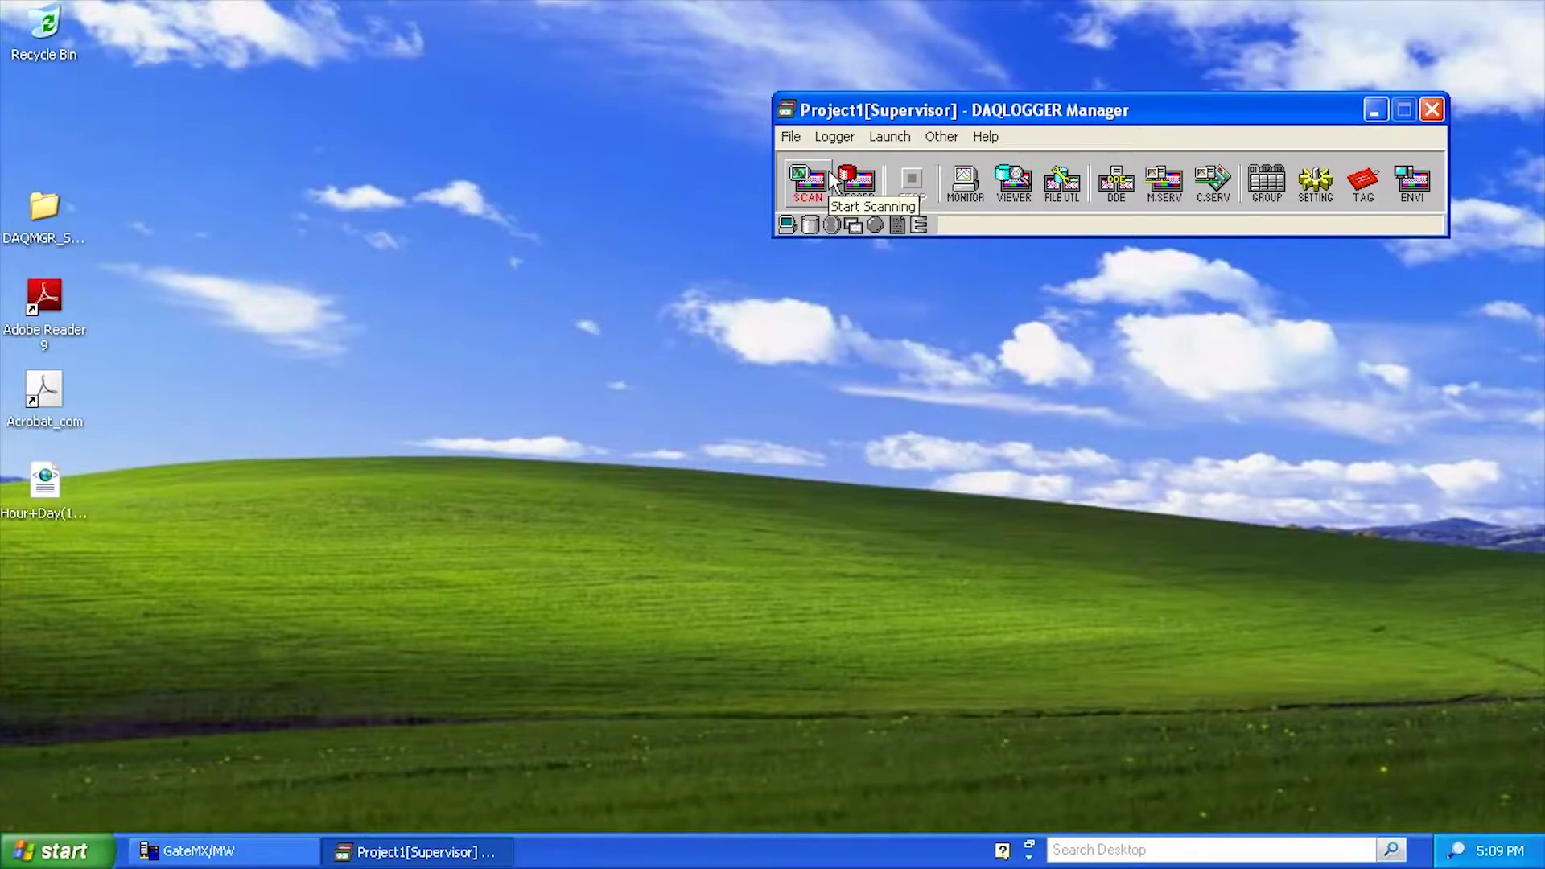
pyautogui.click(792, 135)
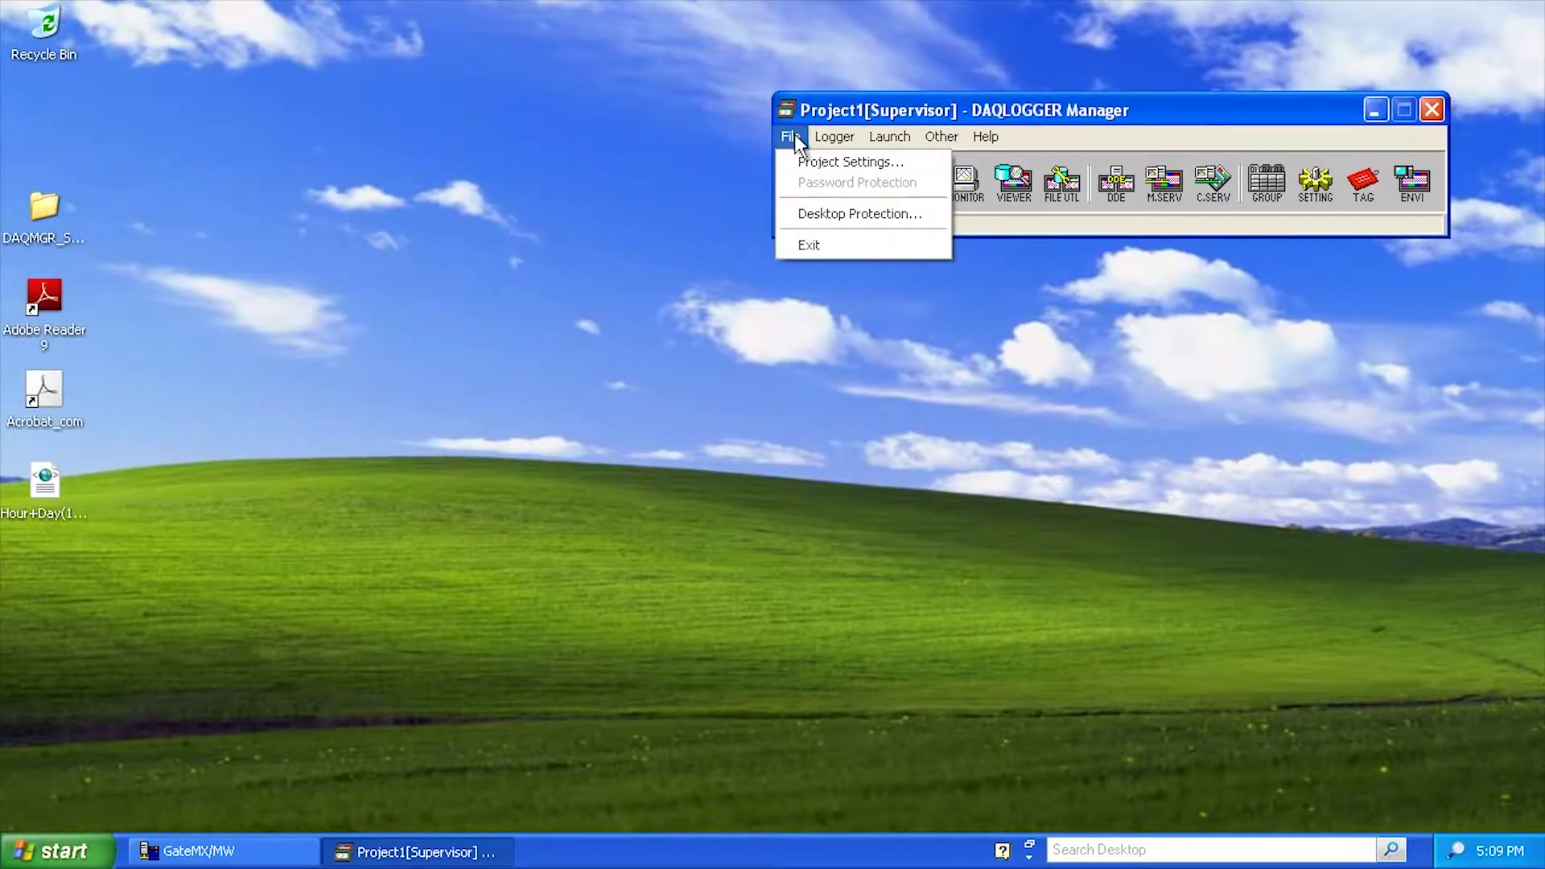
pyautogui.click(829, 161)
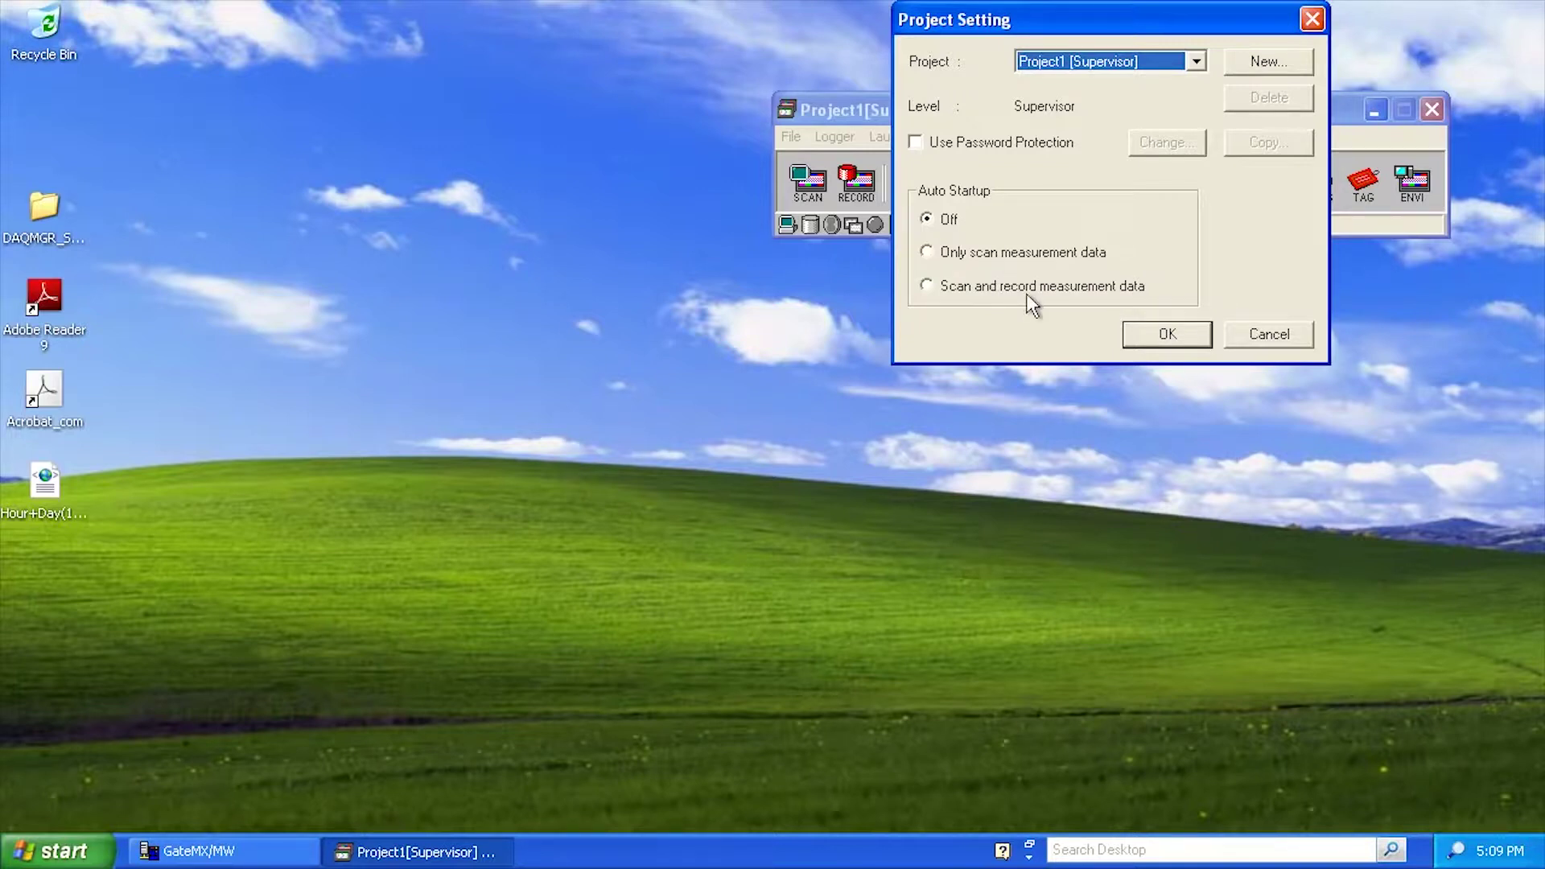
pyautogui.click(1182, 340)
pyautogui.click(795, 137)
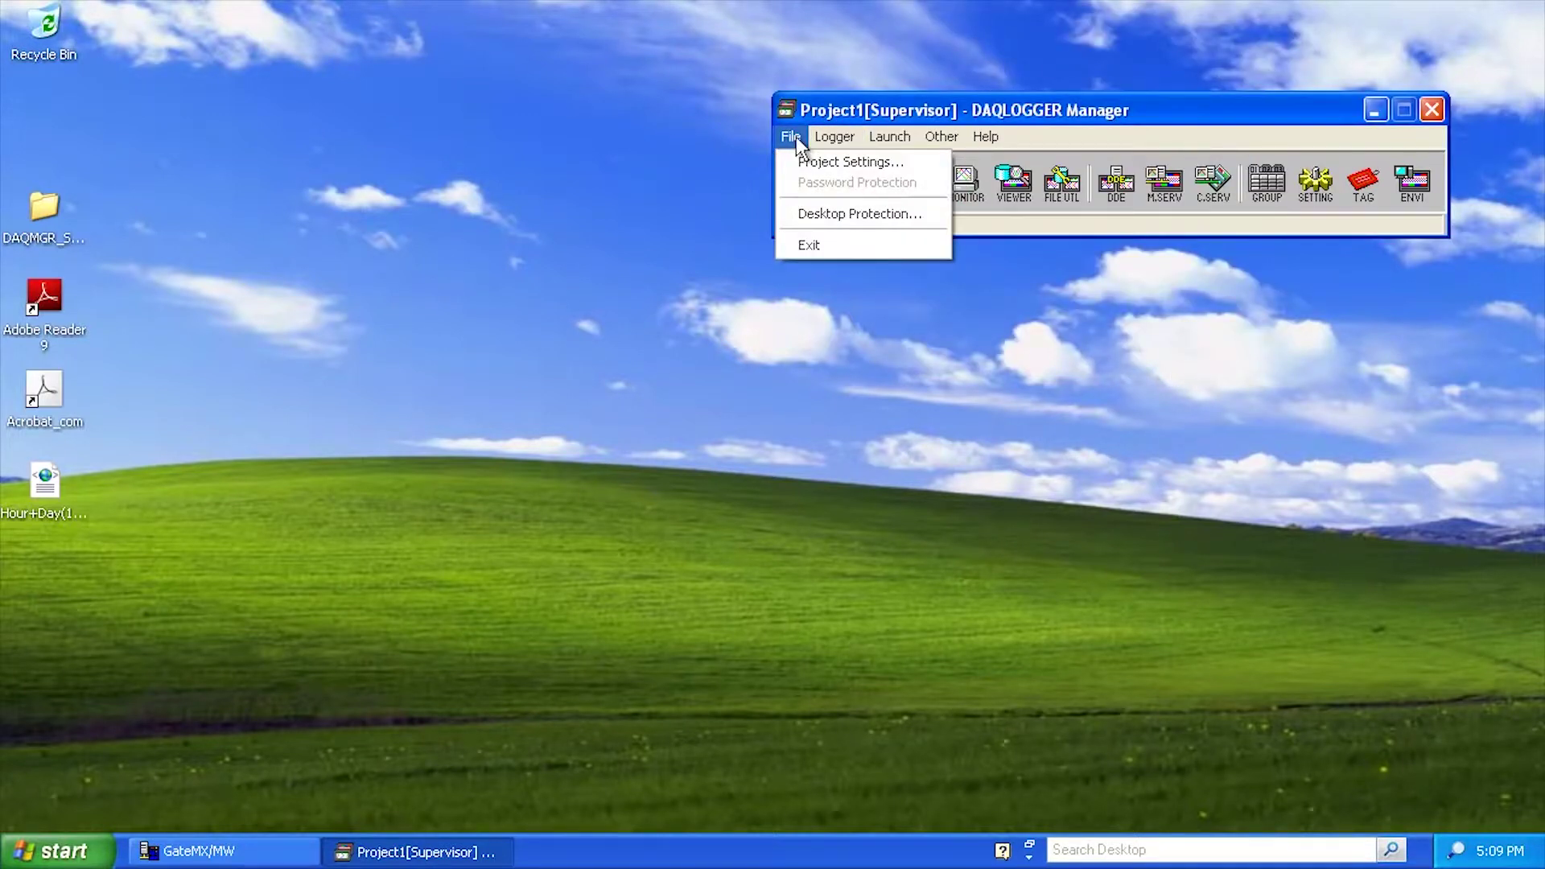
pyautogui.click(816, 214)
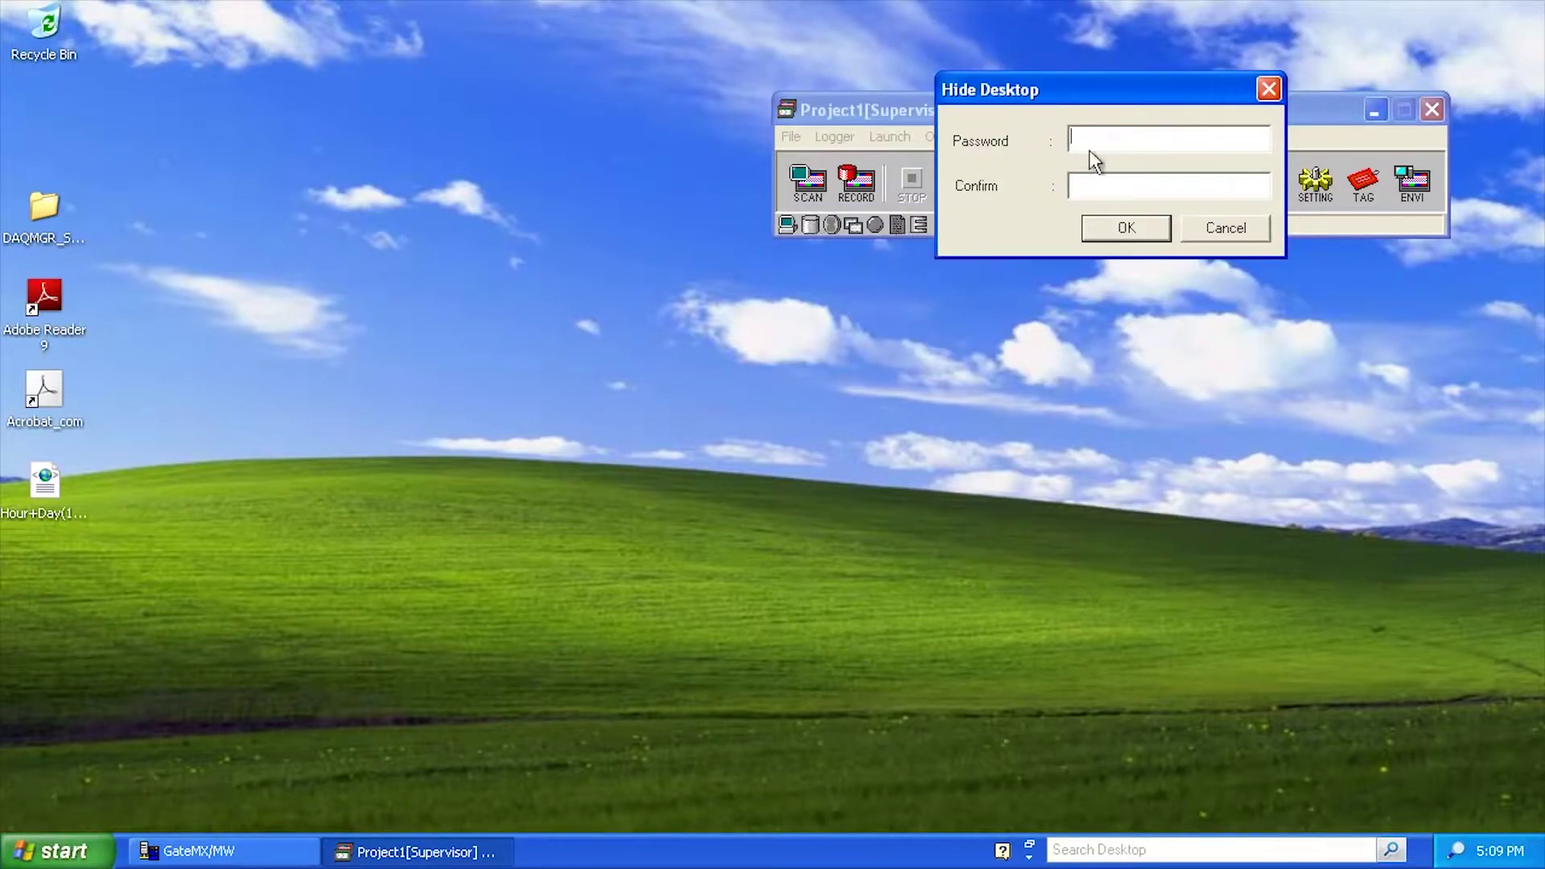
pyautogui.click(1213, 234)
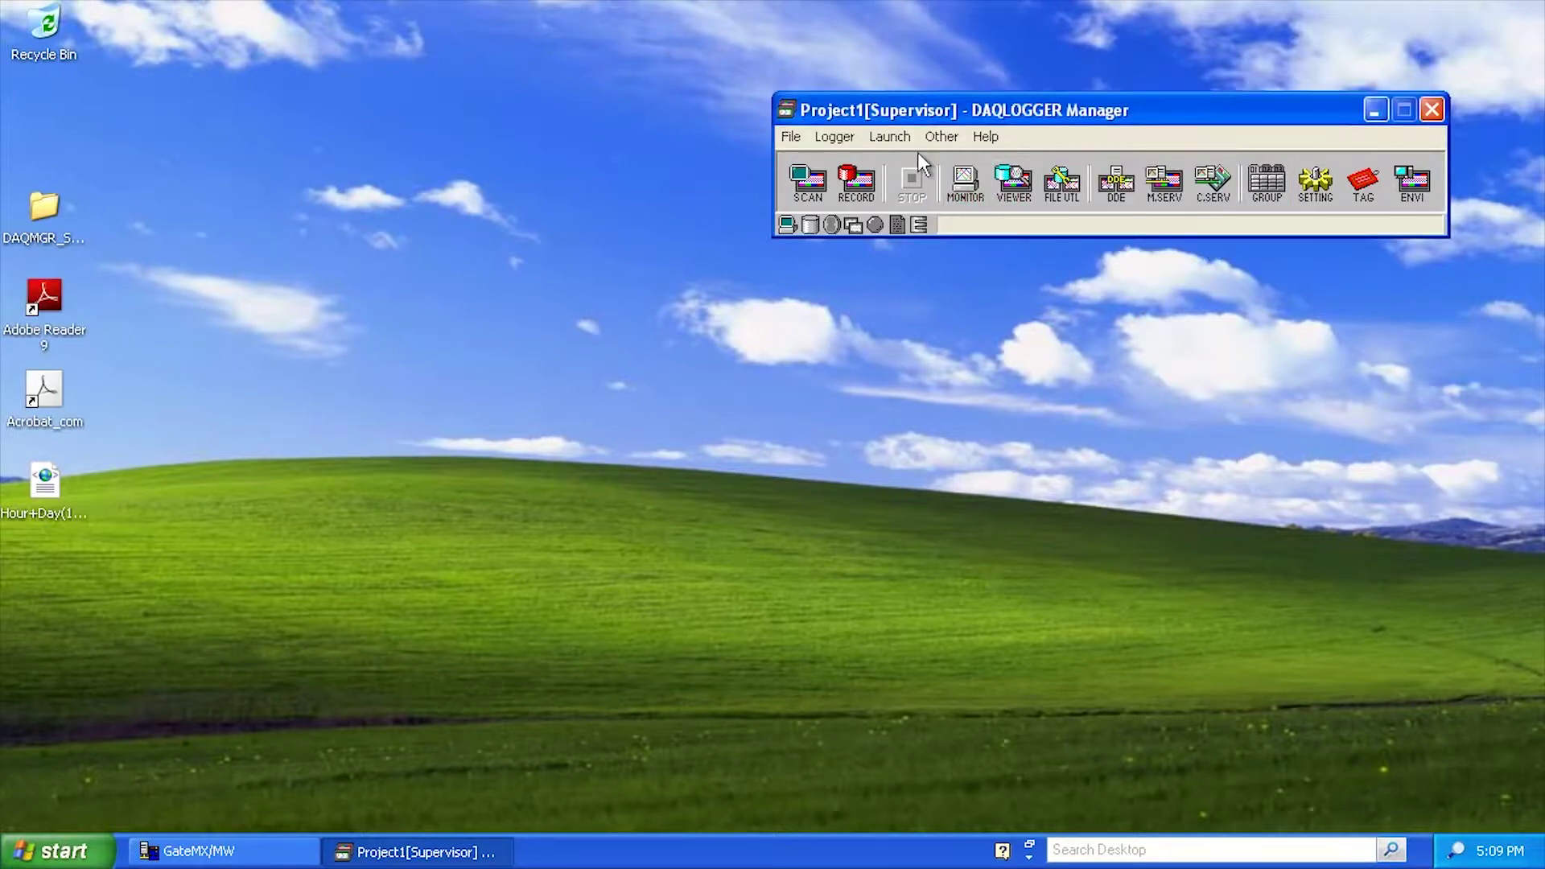
pyautogui.click(834, 137)
# - In Logger Configuration, try a recording rate of 10, then restore 1 (5 sec) at 5 sec scan
pyautogui.click(860, 163)
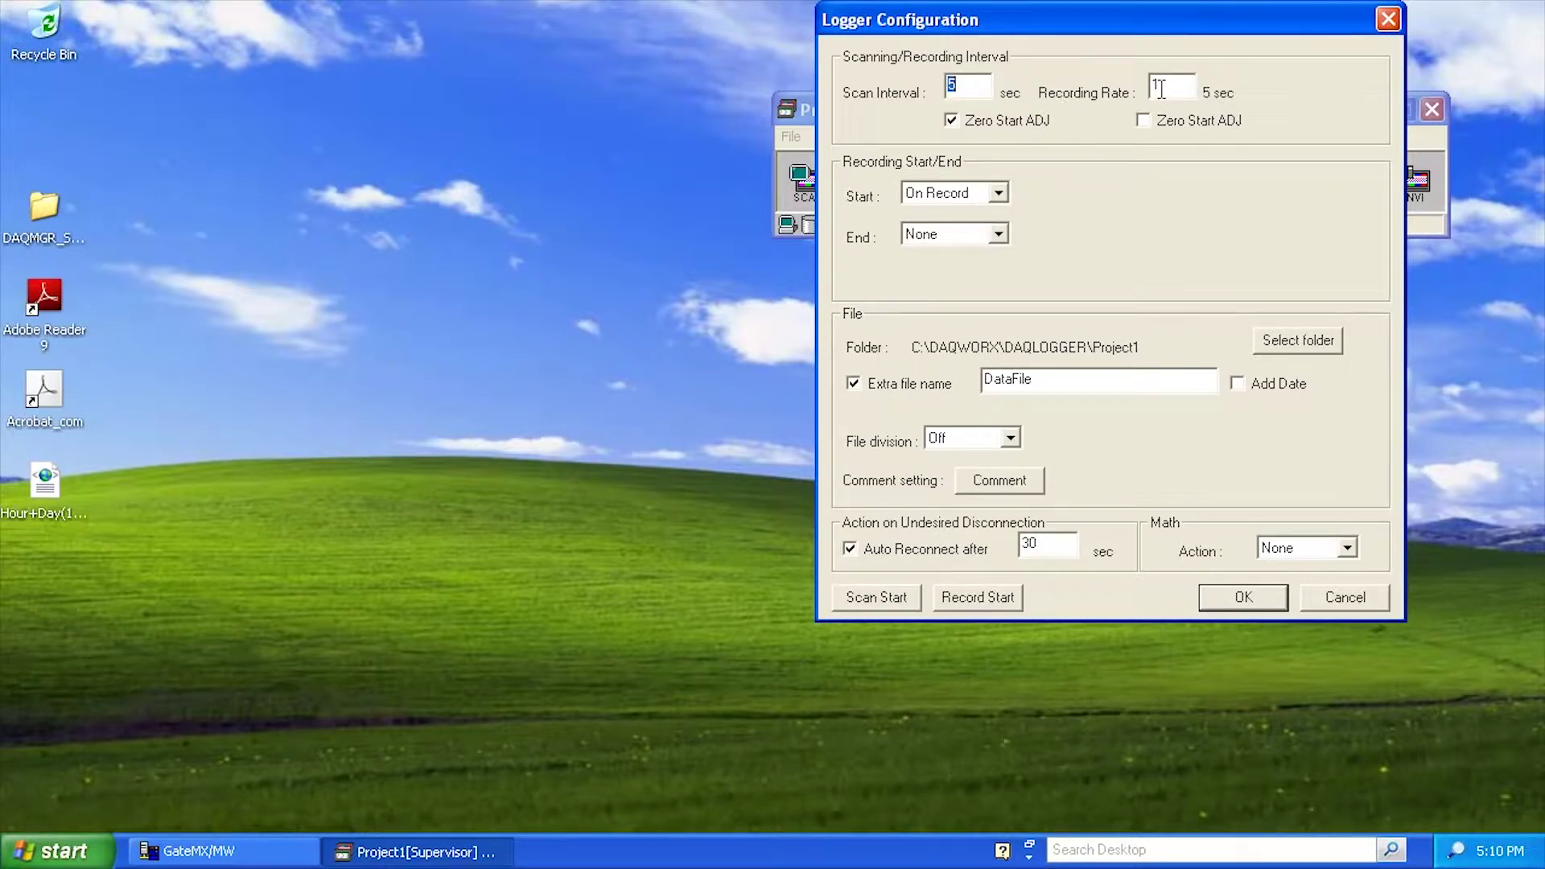
pyautogui.press('Tab')
pyautogui.write('0')
pyautogui.press('Tab')
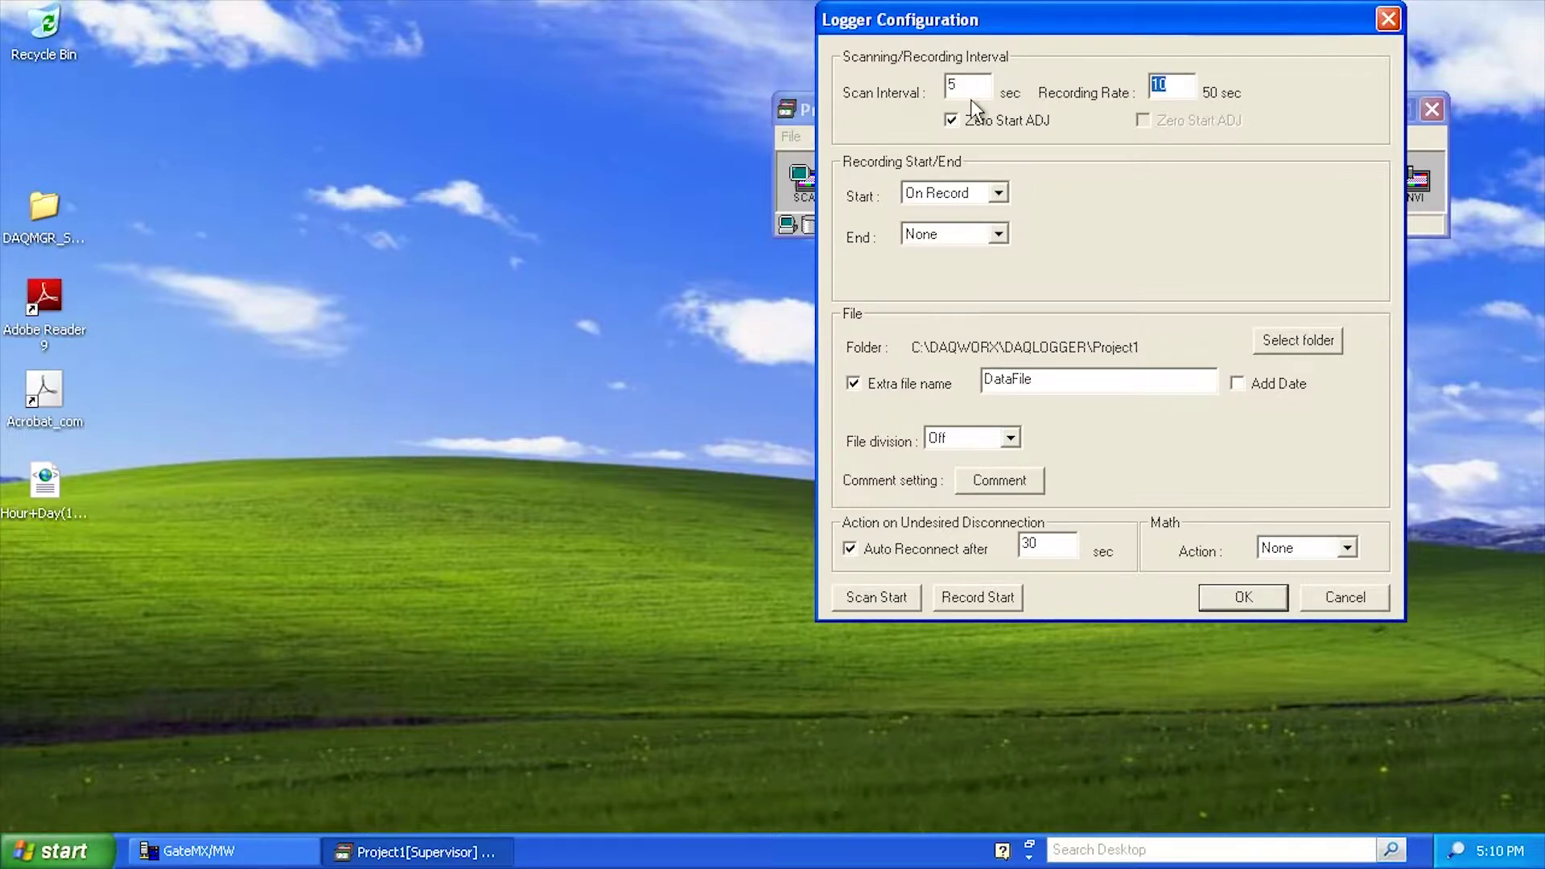
pyautogui.write('1')
pyautogui.click(975, 85)
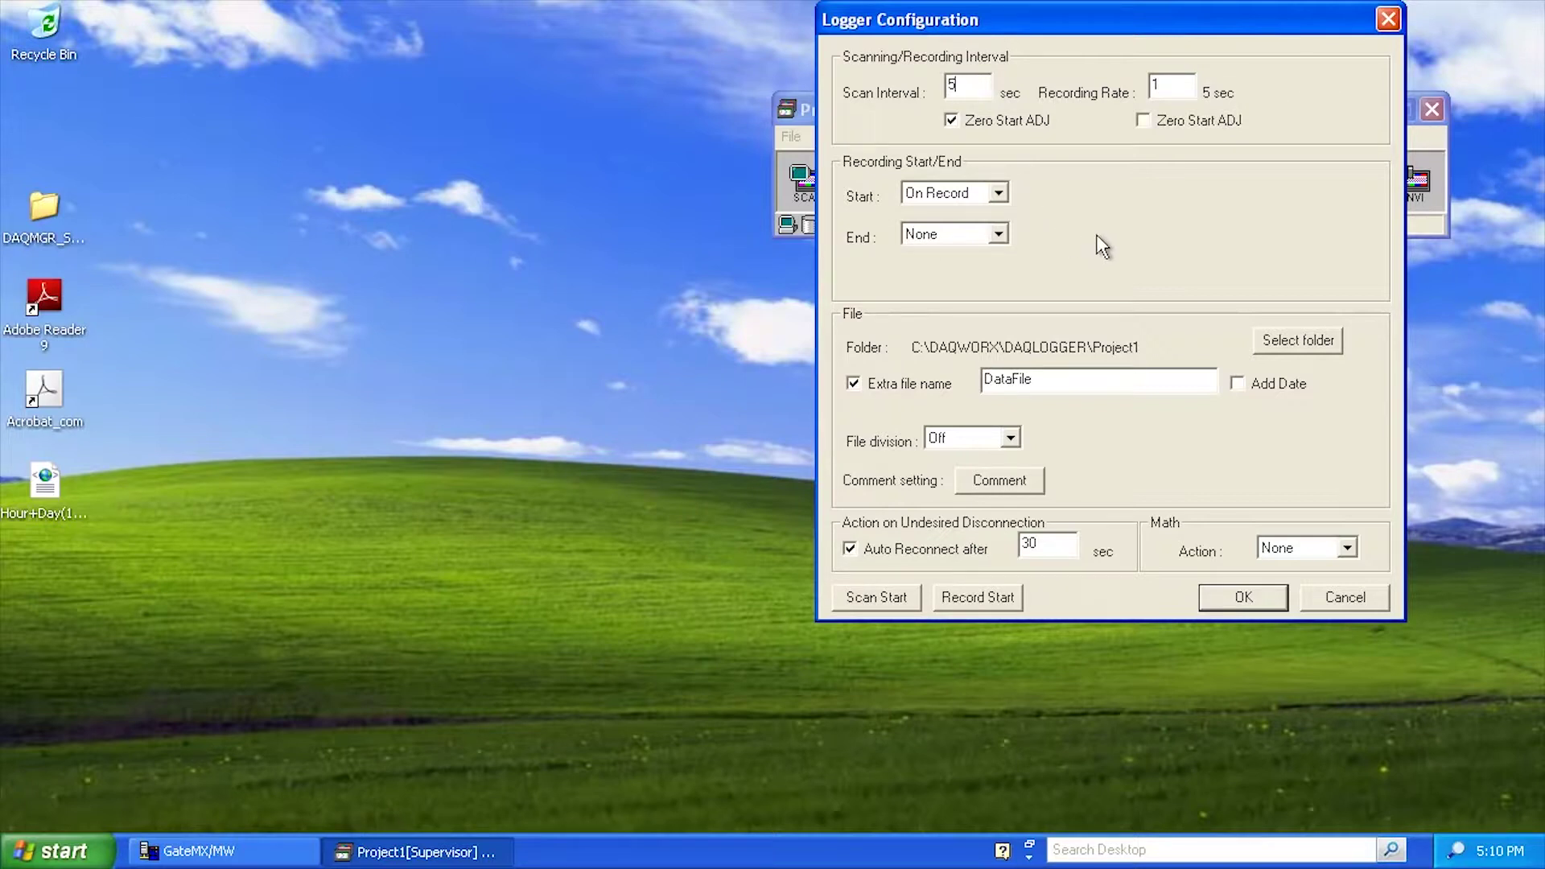
# - Confirm recording starts On Record and ends with None
pyautogui.click(997, 193)
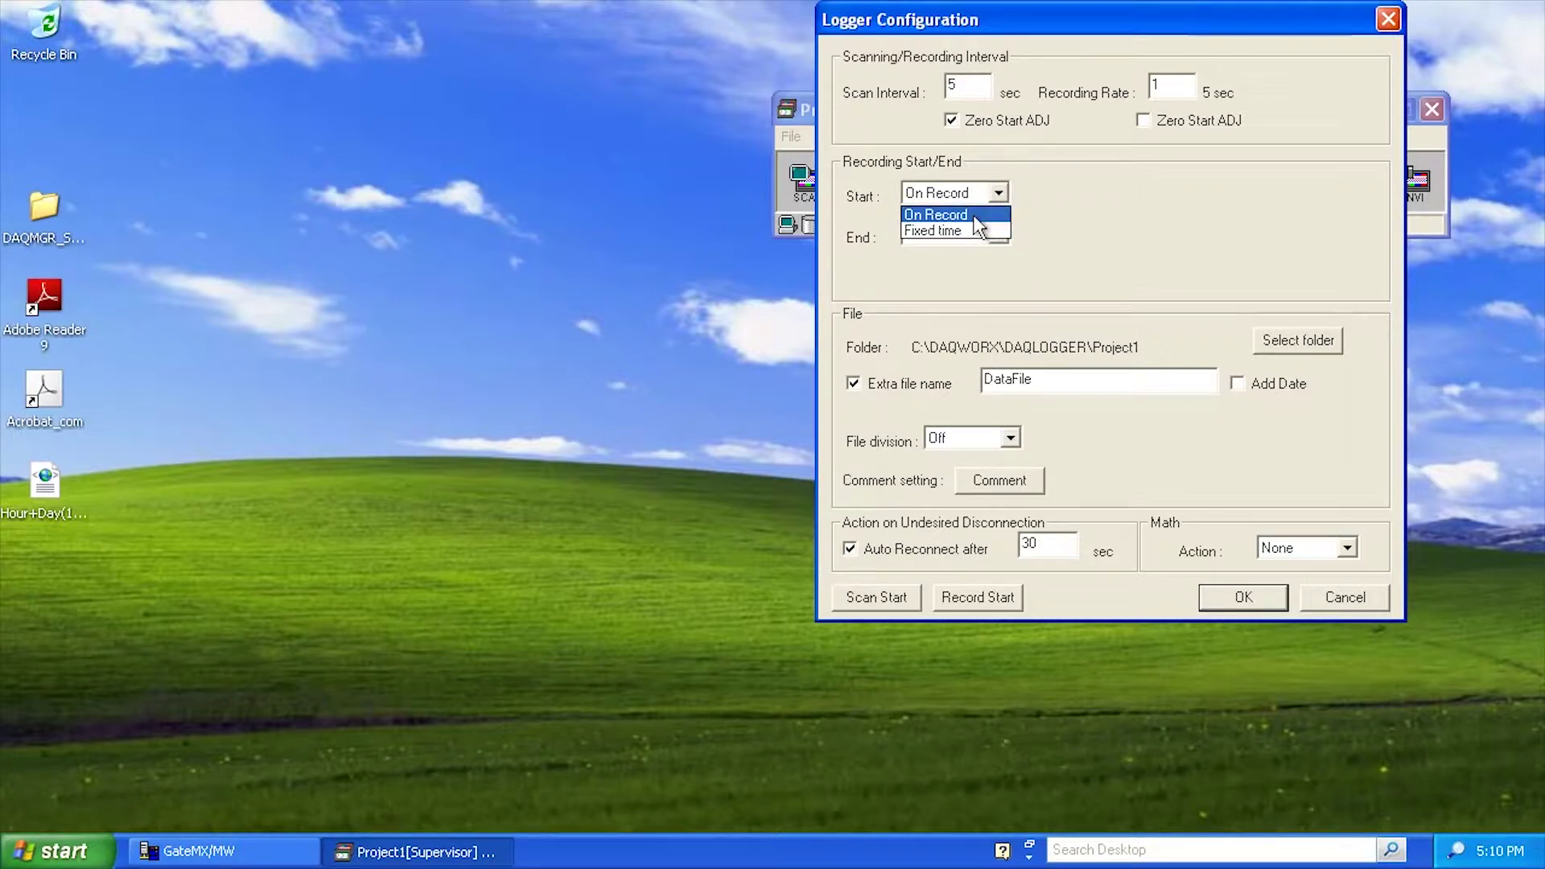
pyautogui.click(973, 216)
pyautogui.click(998, 234)
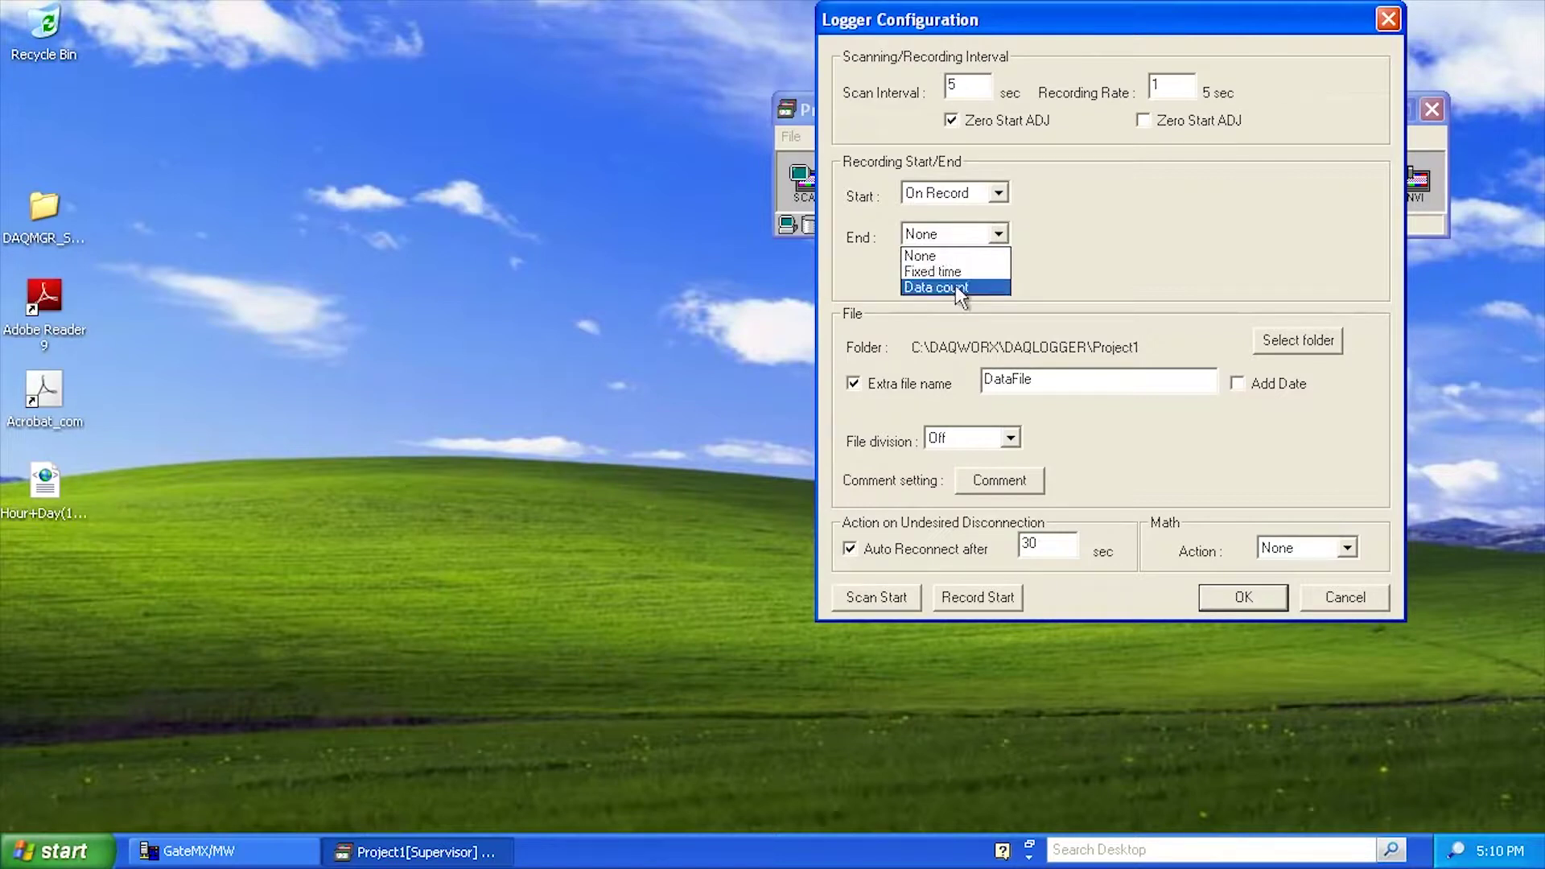
pyautogui.click(952, 255)
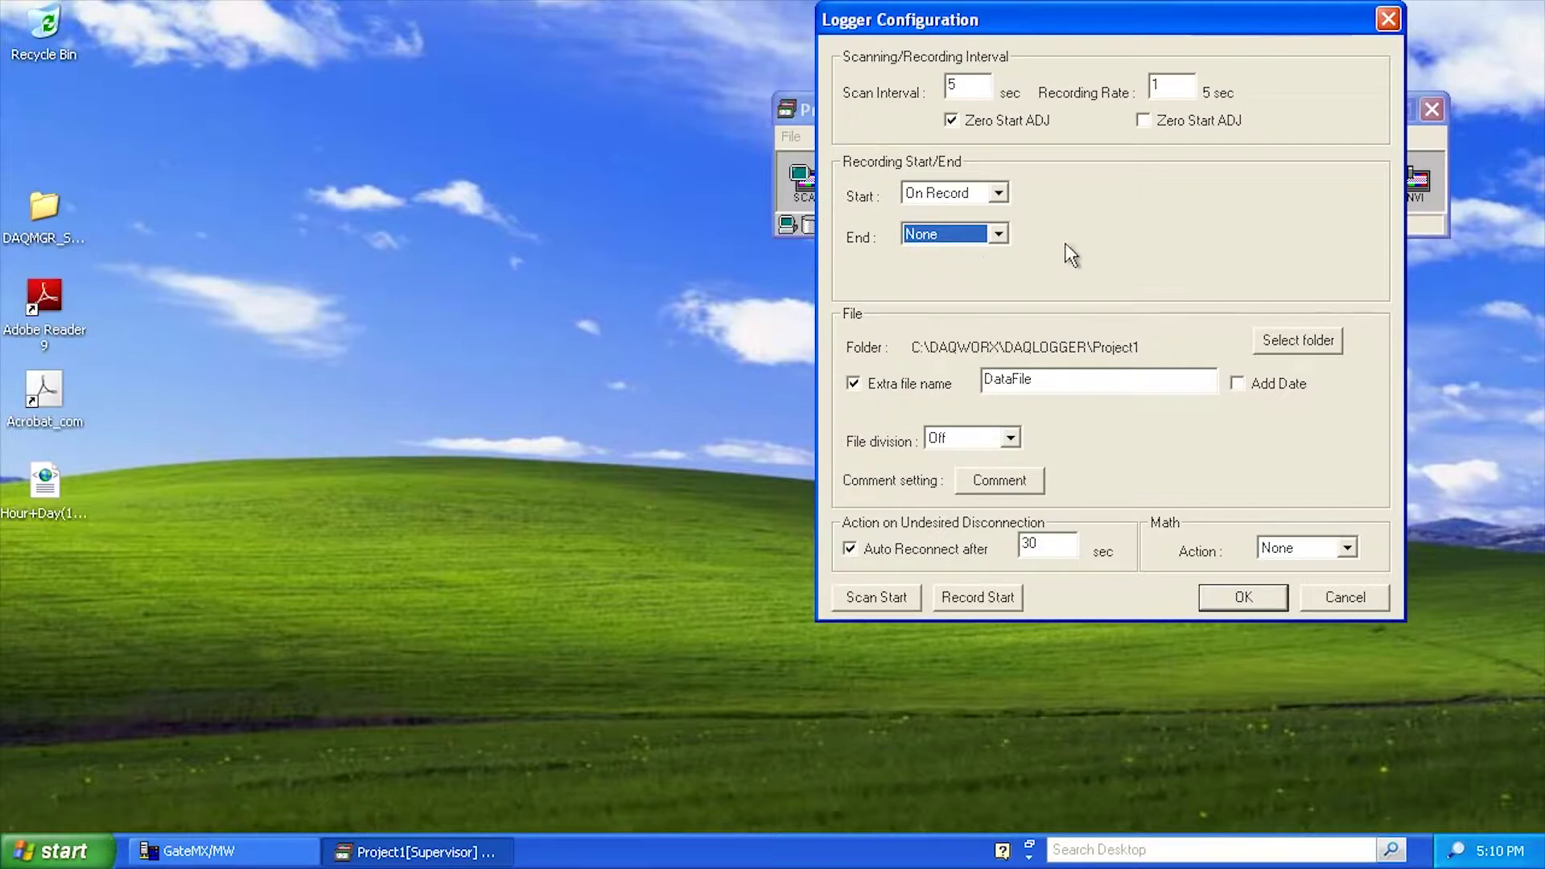
pyautogui.click(997, 235)
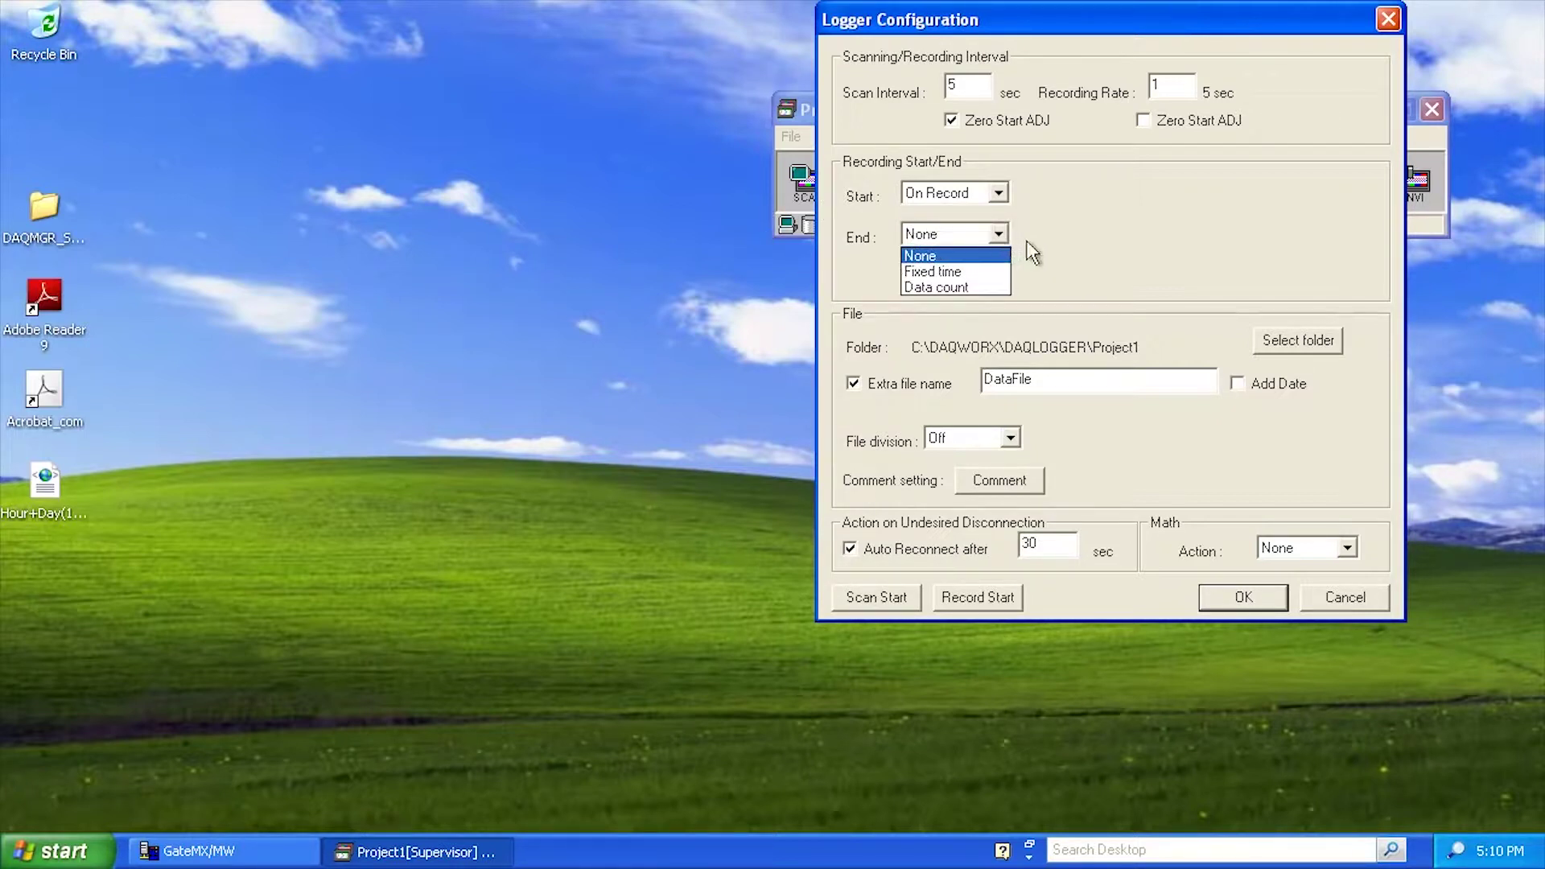
pyautogui.click(966, 255)
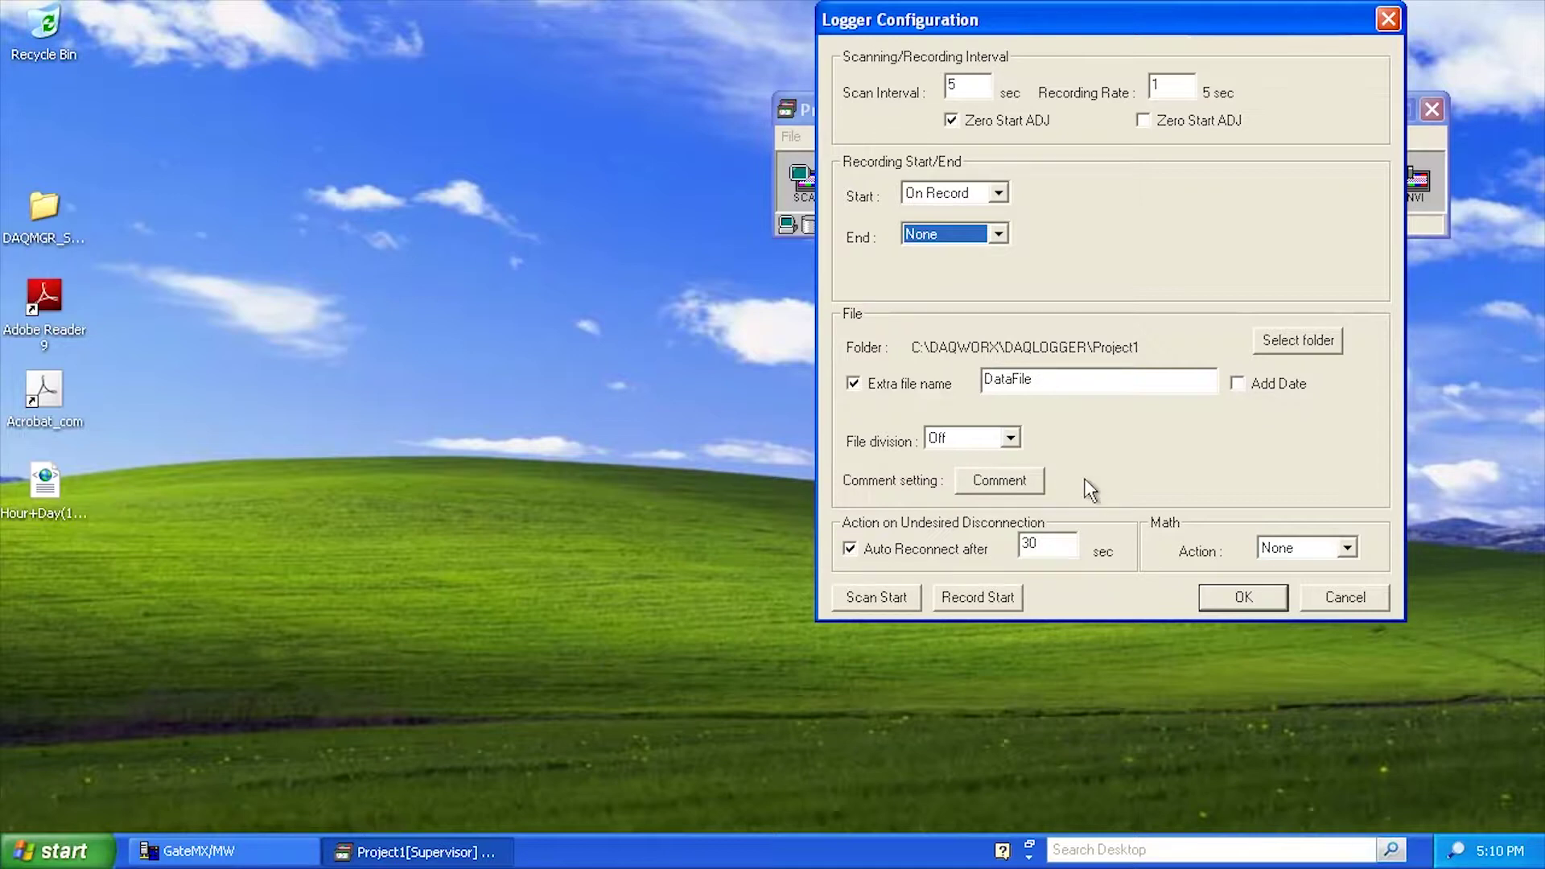
# - Keep file division Off and math action None, then close the Logger Configuration dialog
pyautogui.click(1010, 437)
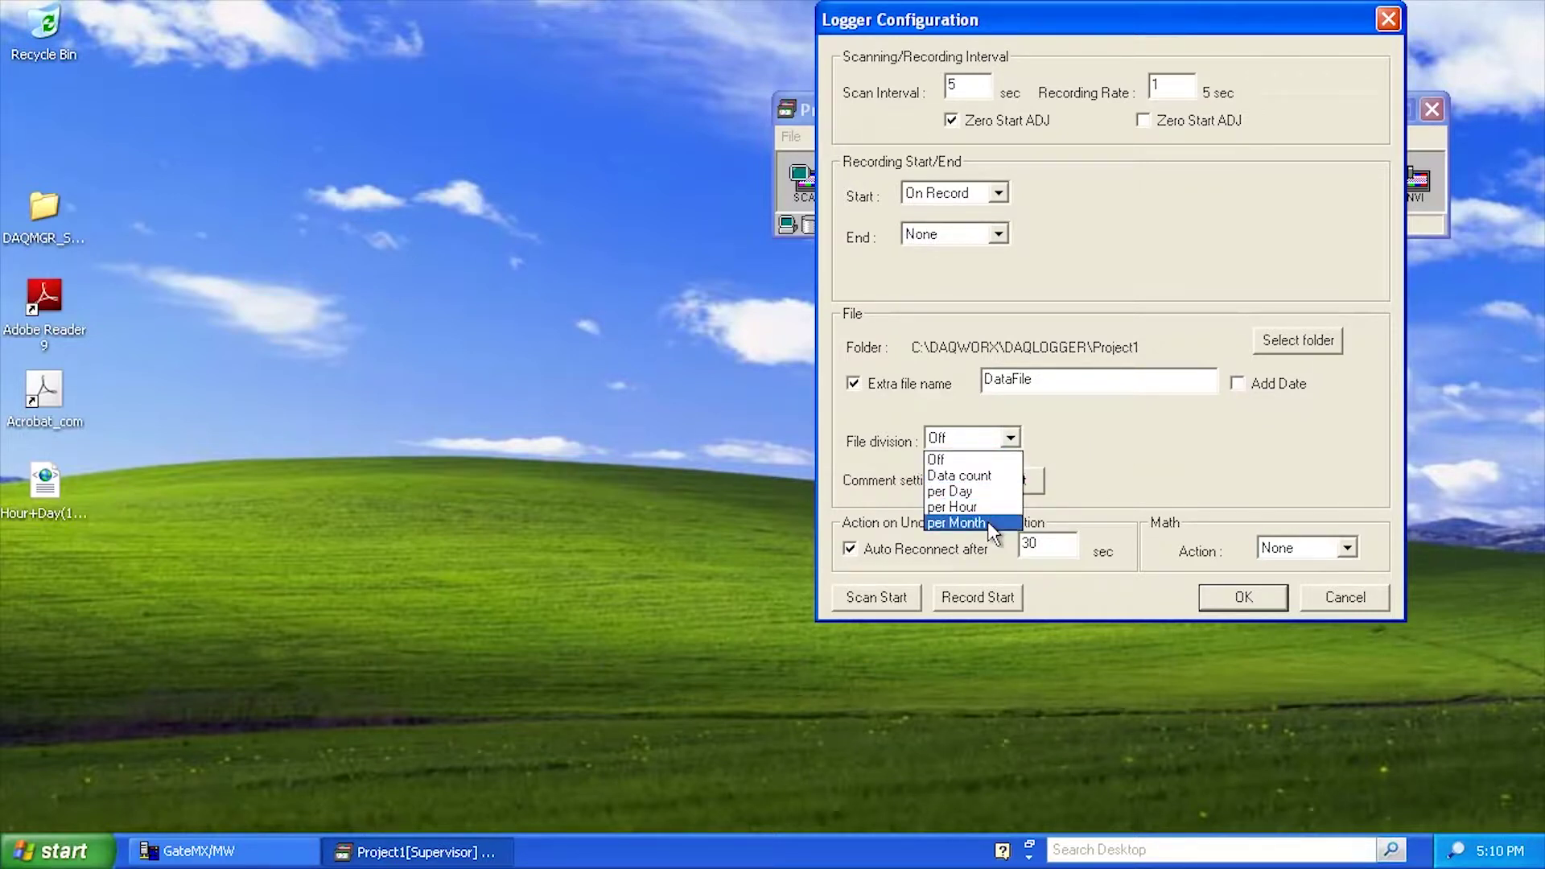
pyautogui.click(990, 458)
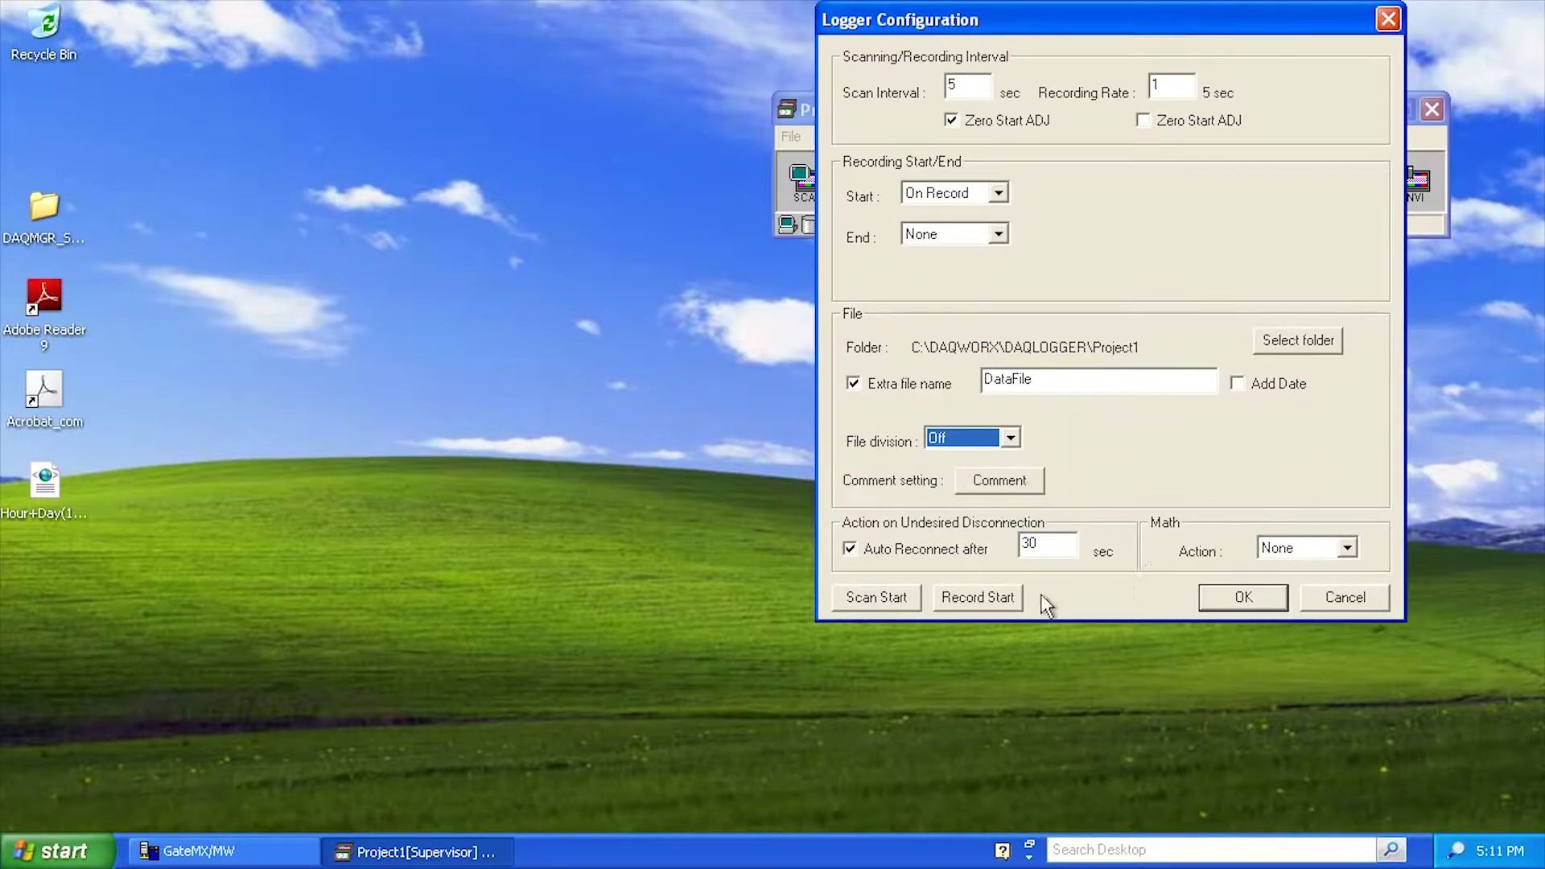
pyautogui.click(1346, 547)
pyautogui.click(1336, 510)
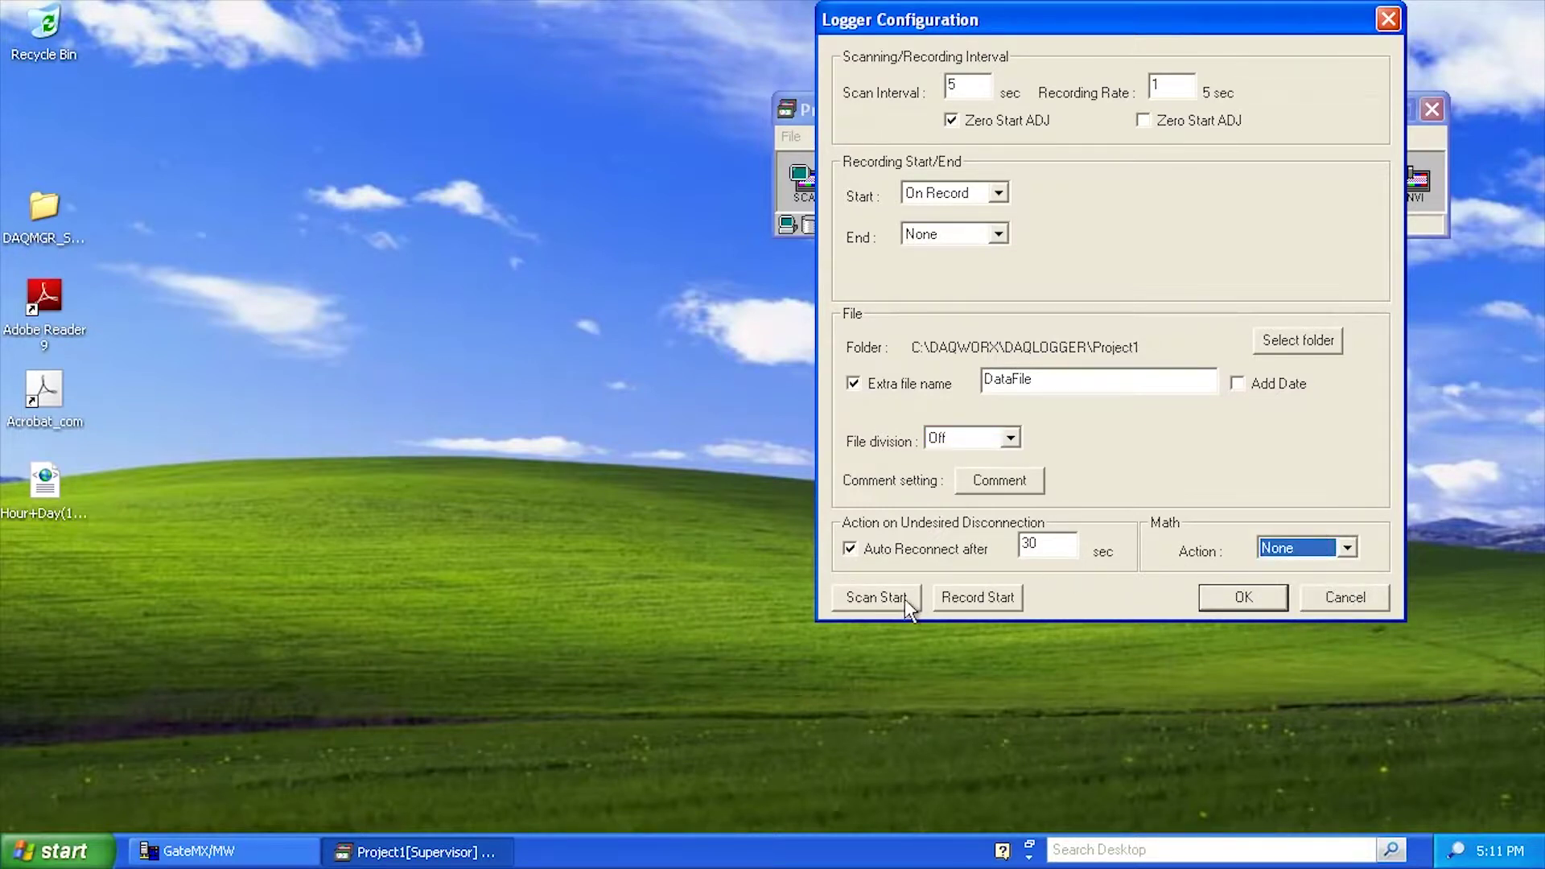
pyautogui.click(1349, 600)
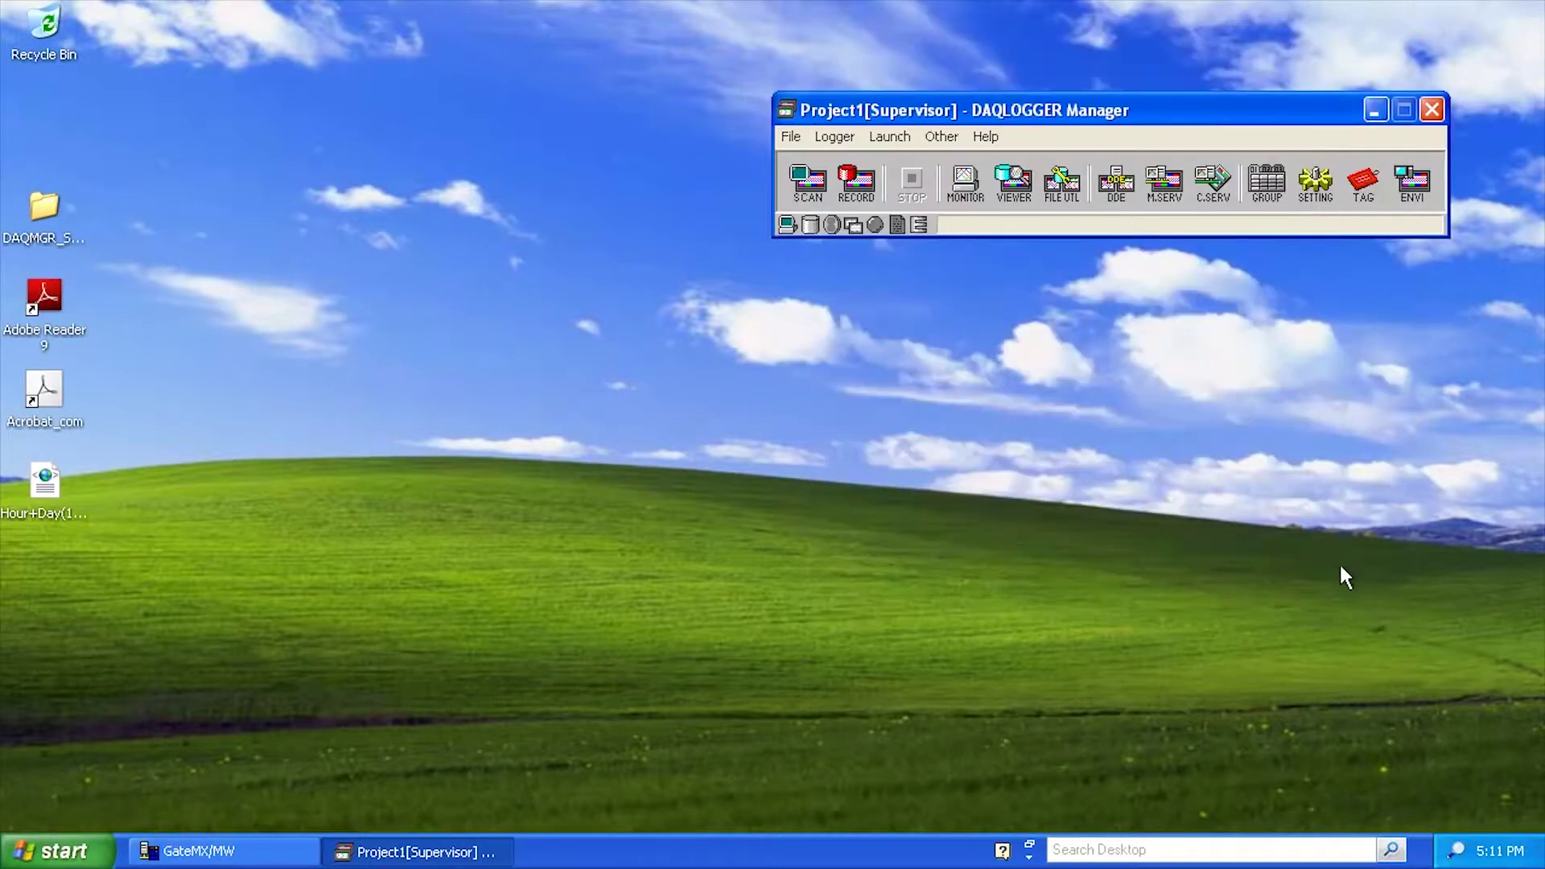
# - Bring up the Logger > Other > Report submenu with Start, Configuration and Print Setting
pyautogui.click(833, 136)
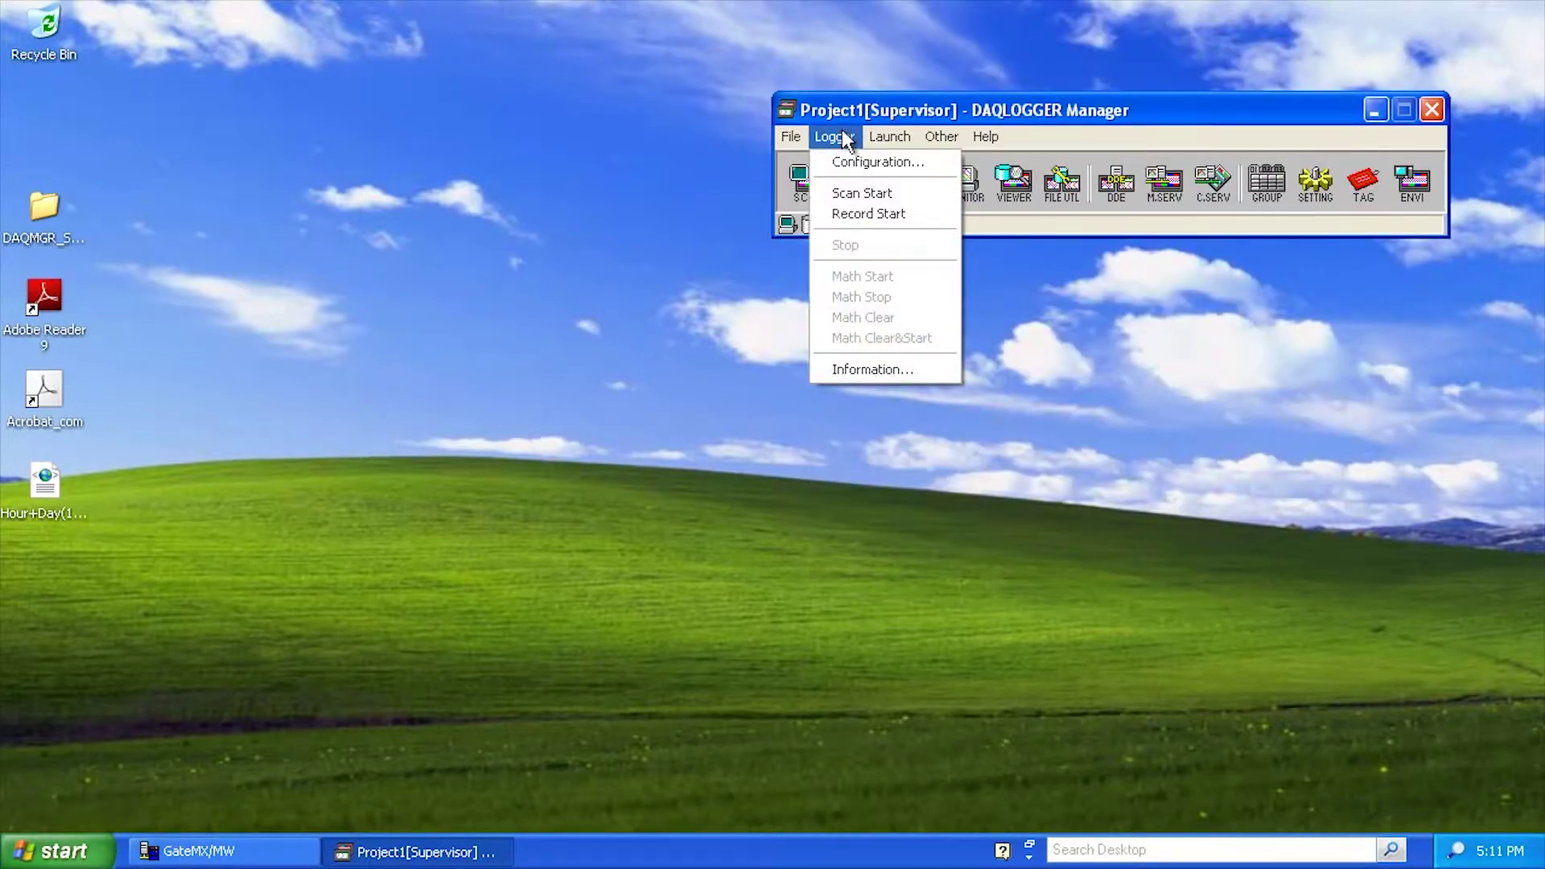
pyautogui.moveTo(872, 132)
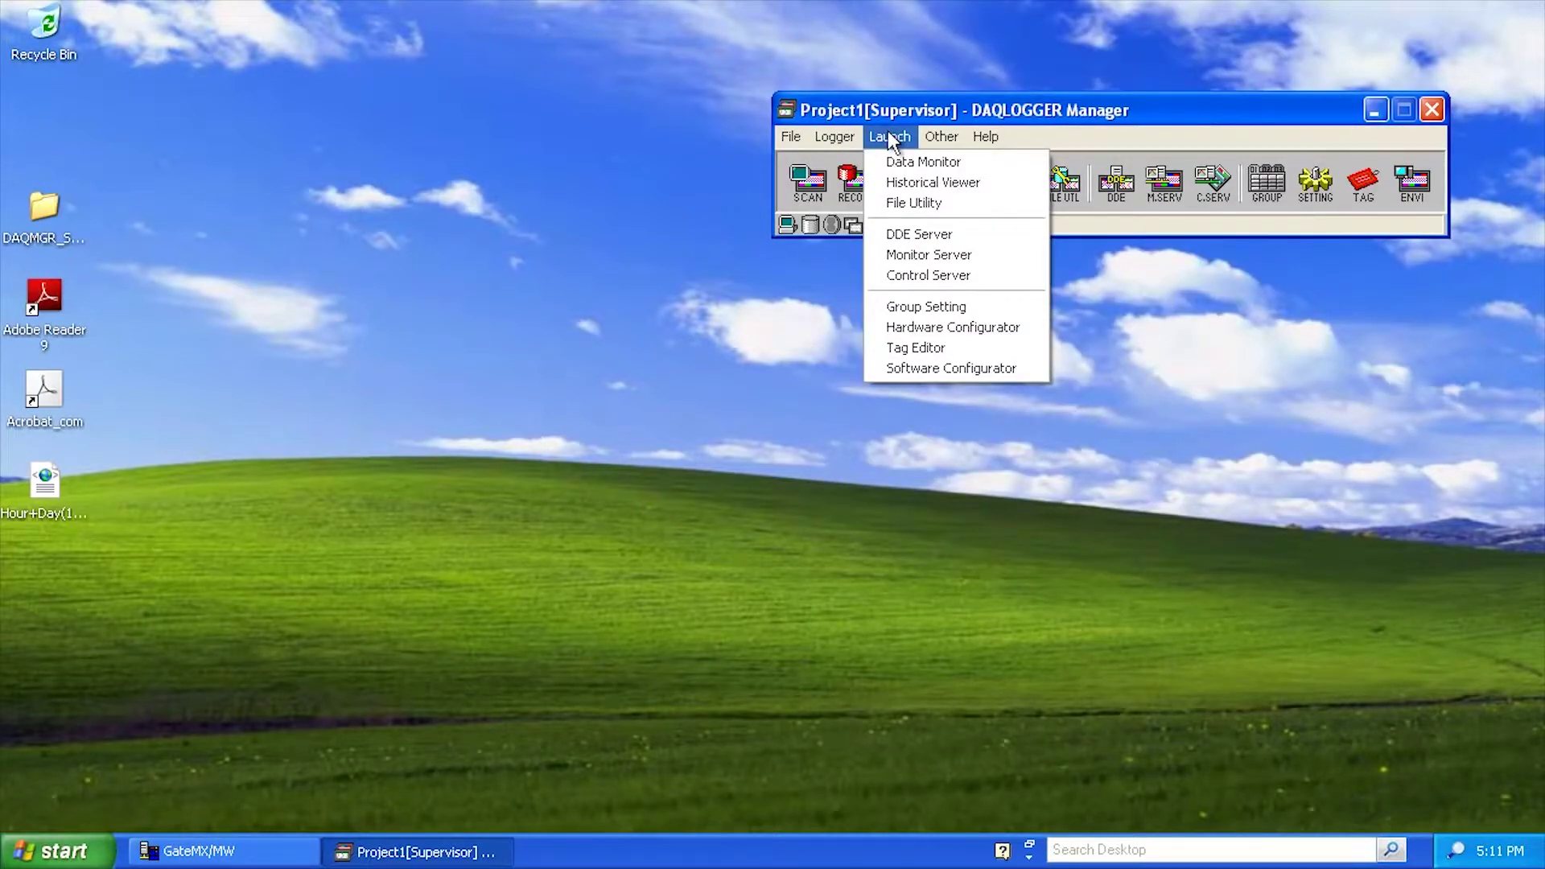
pyautogui.moveTo(952, 138)
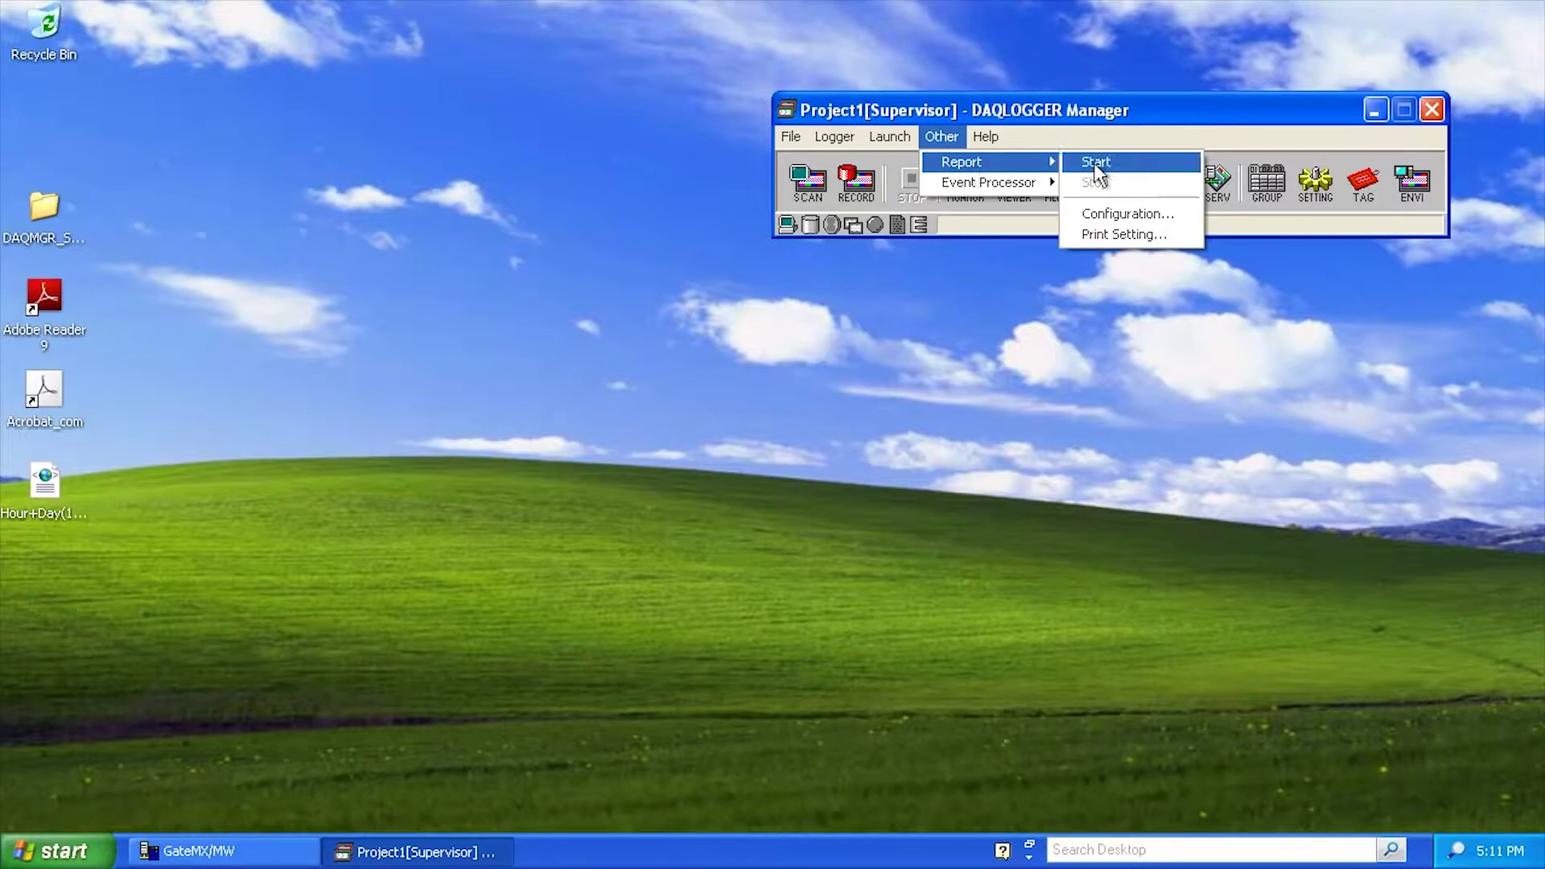
# - Review the DAQLOGGER Report settings (hourly input Record, no output) and cancel without changes
pyautogui.click(1107, 215)
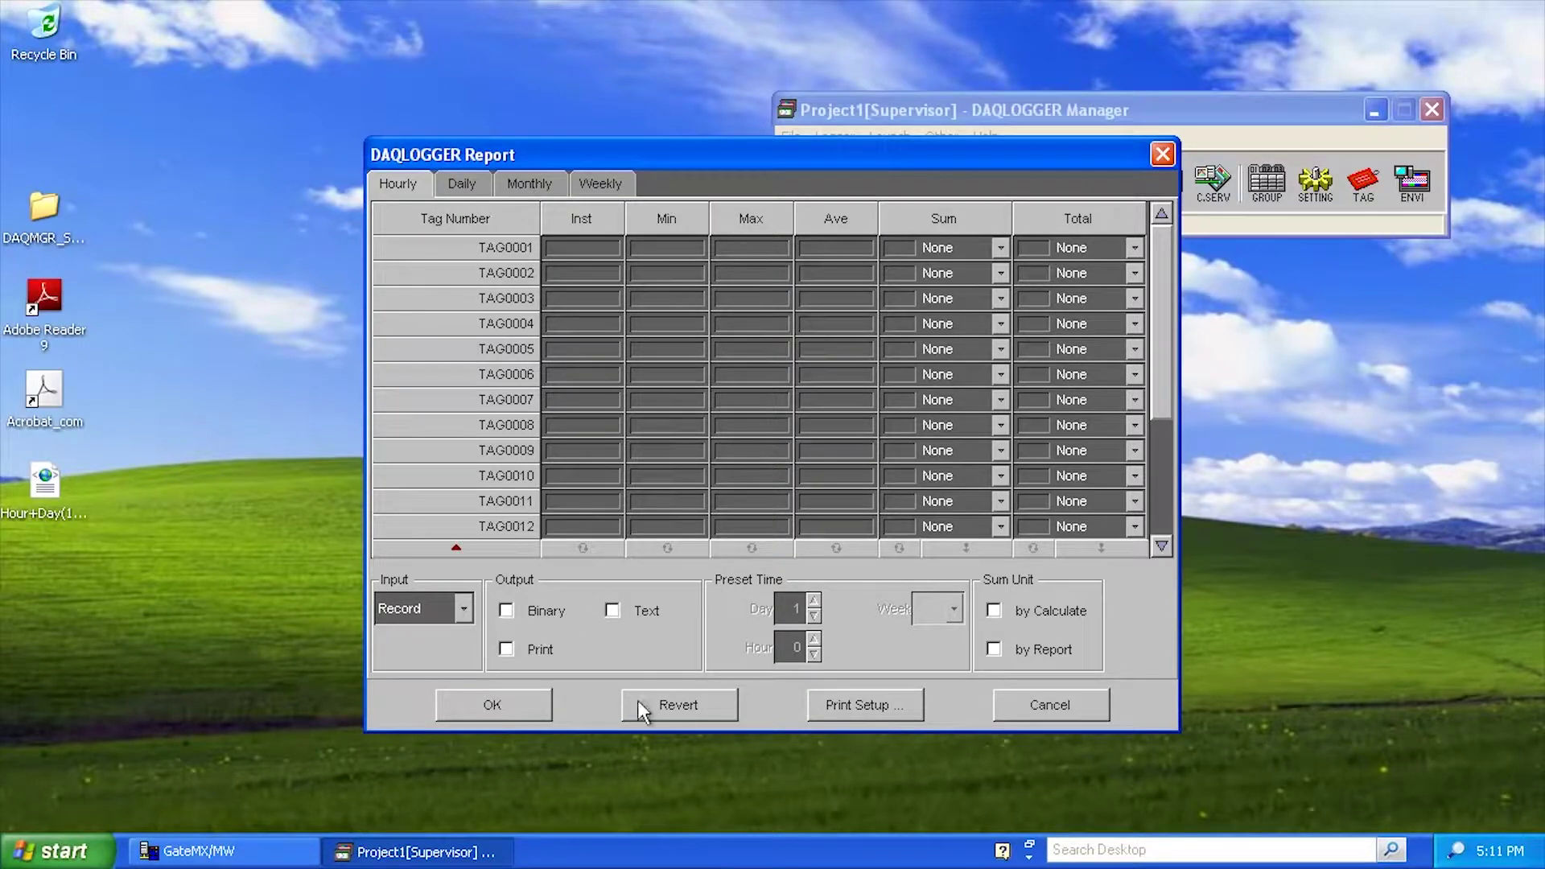
pyautogui.click(1099, 692)
pyautogui.click(938, 138)
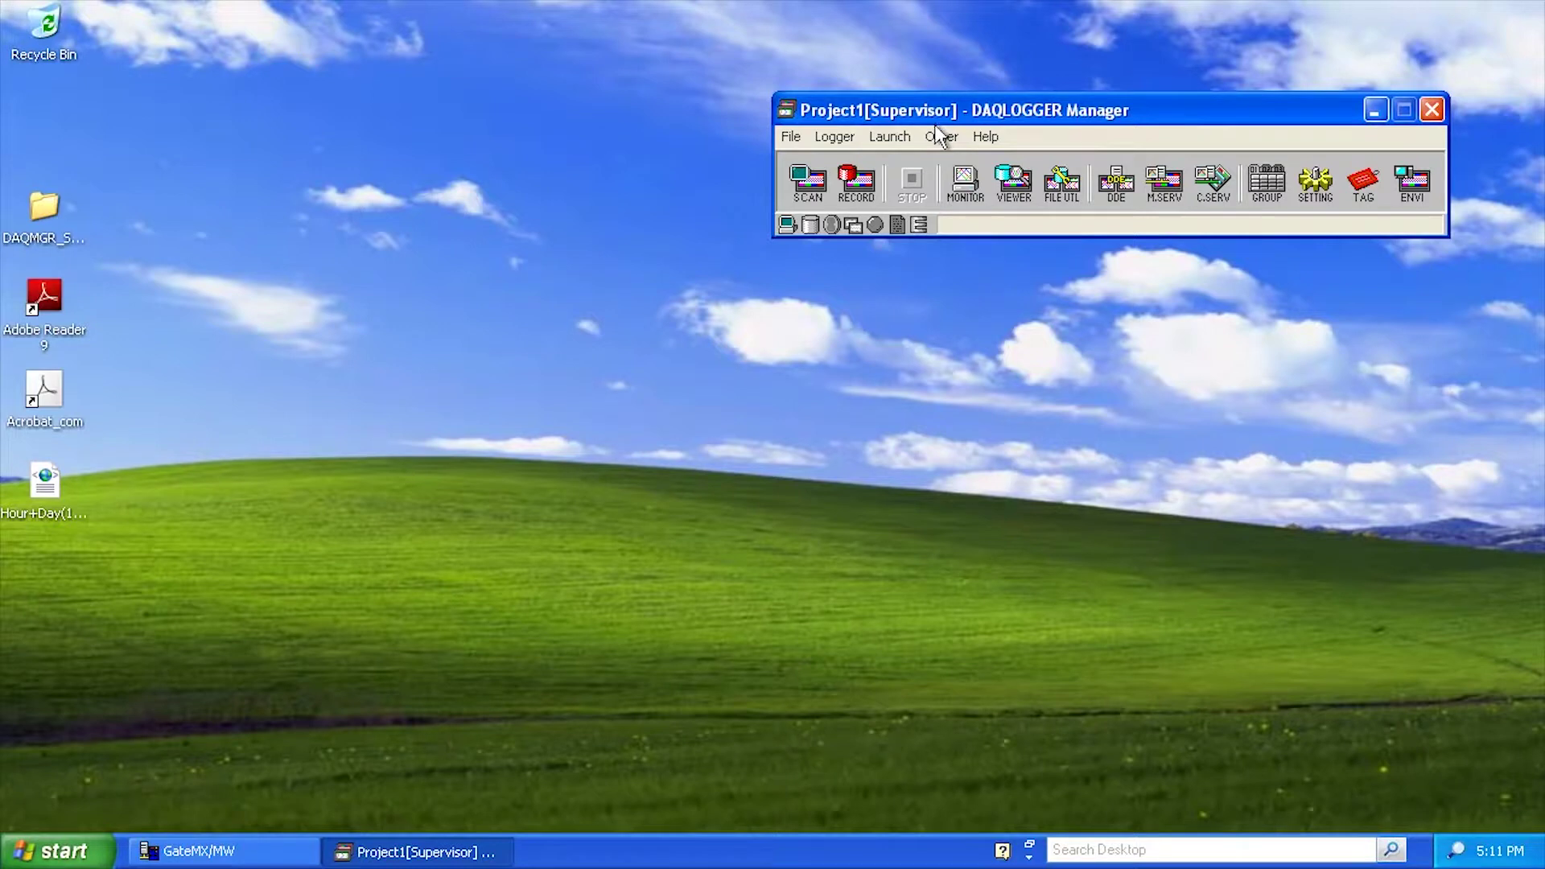
pyautogui.moveTo(997, 183)
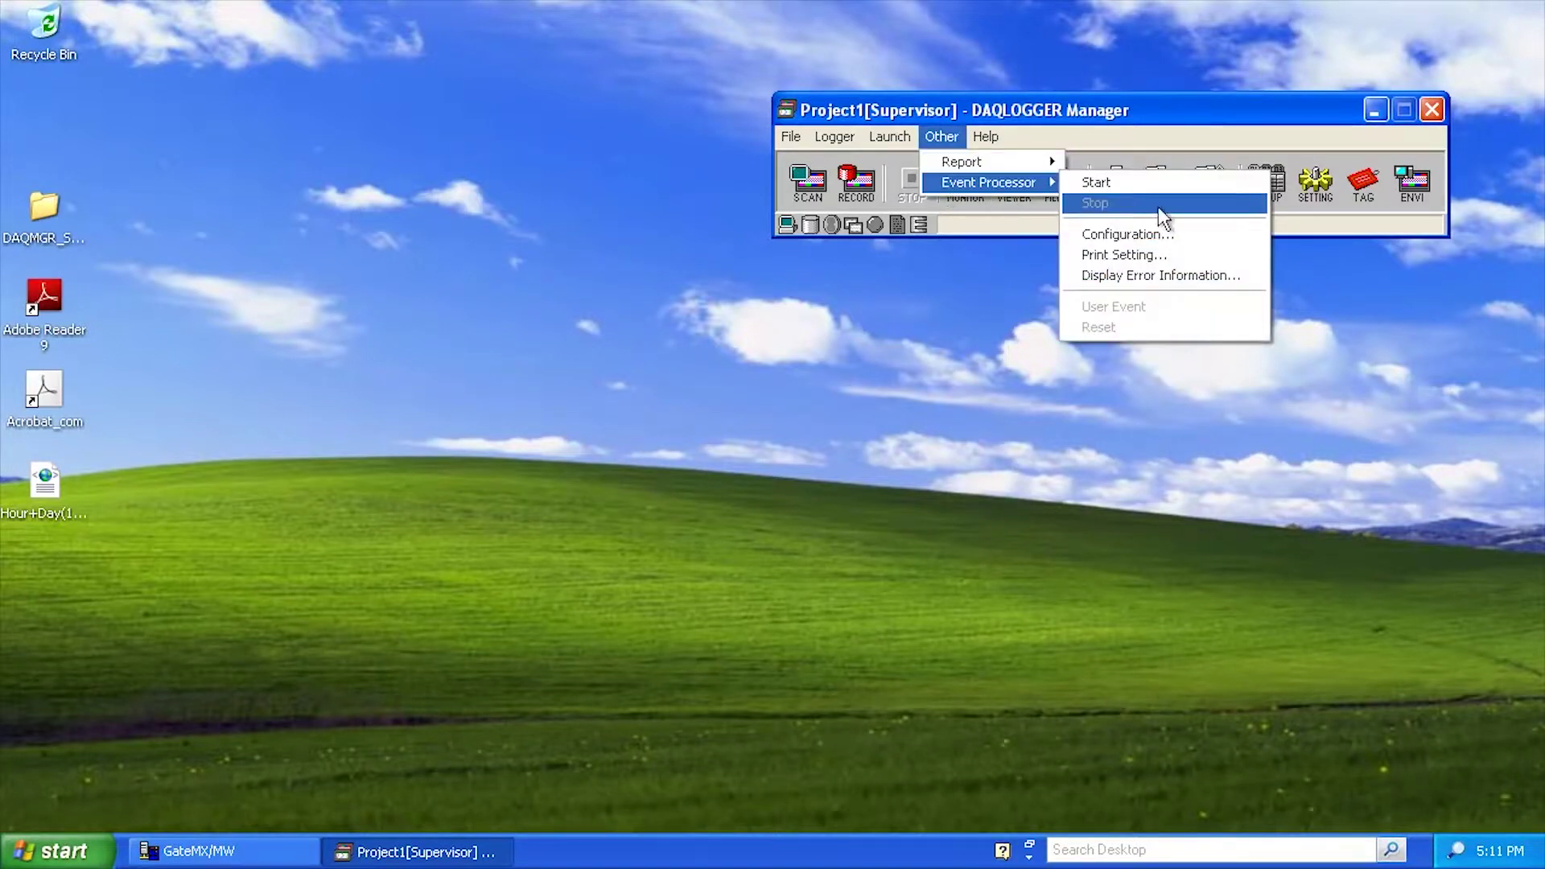
pyautogui.click(1142, 235)
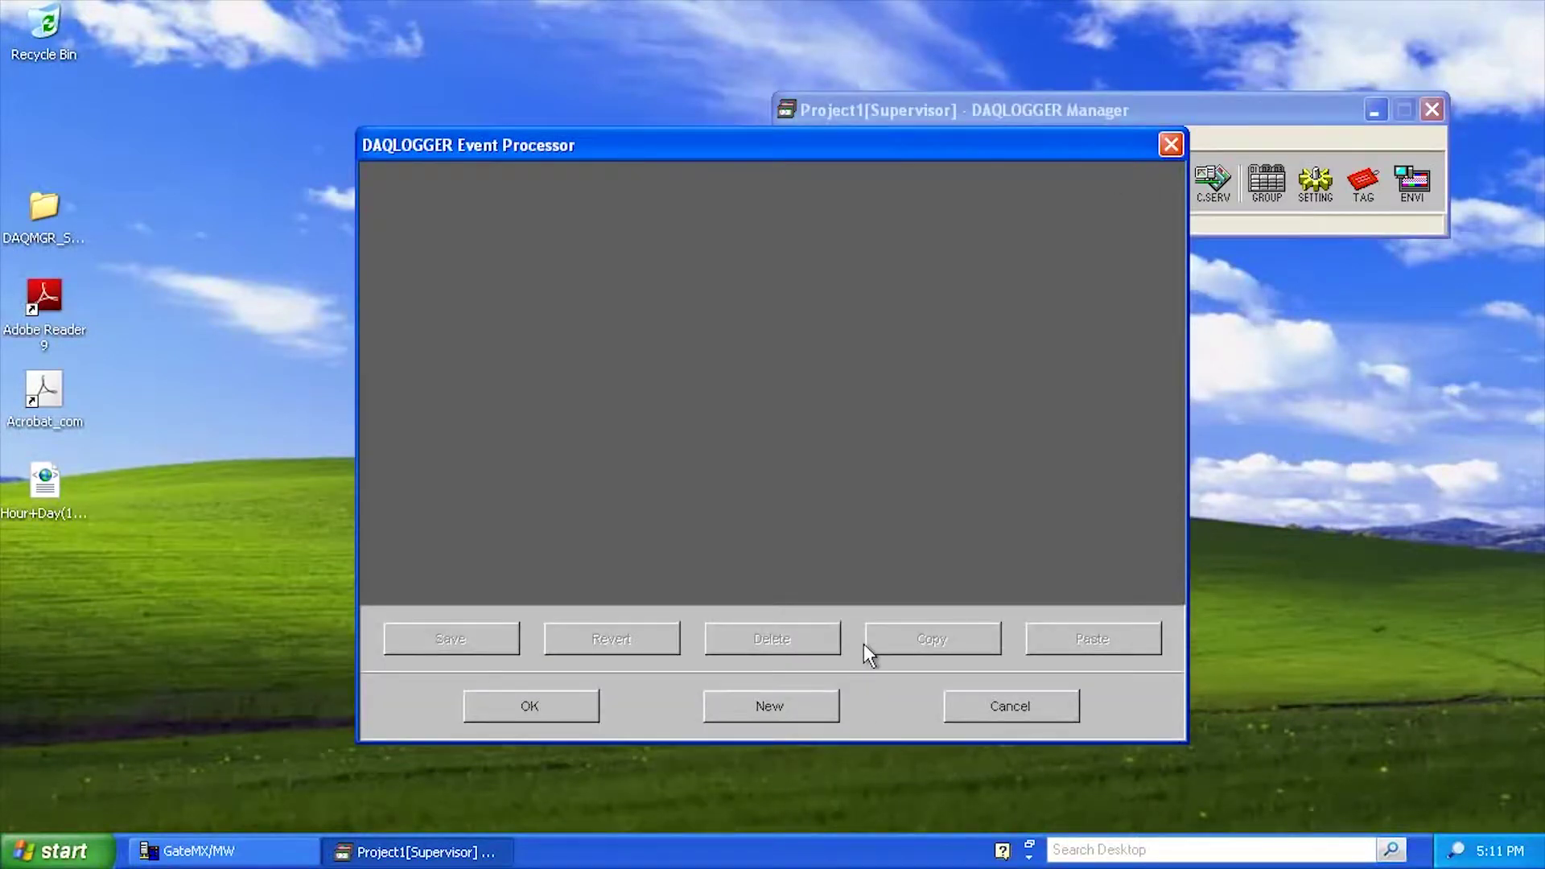
pyautogui.click(821, 708)
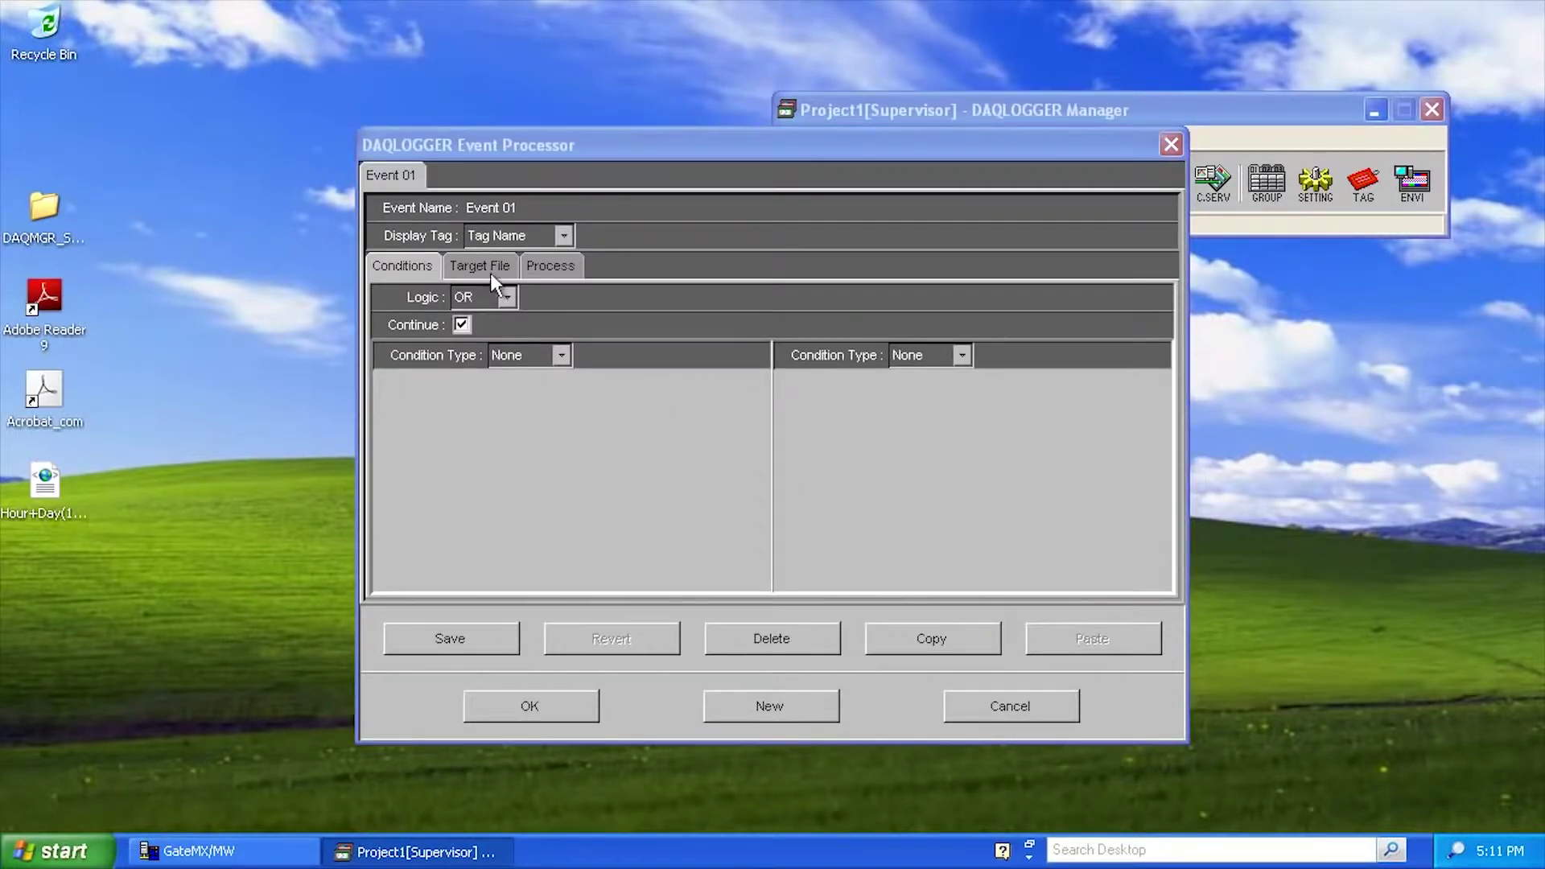
pyautogui.click(562, 235)
pyautogui.click(566, 231)
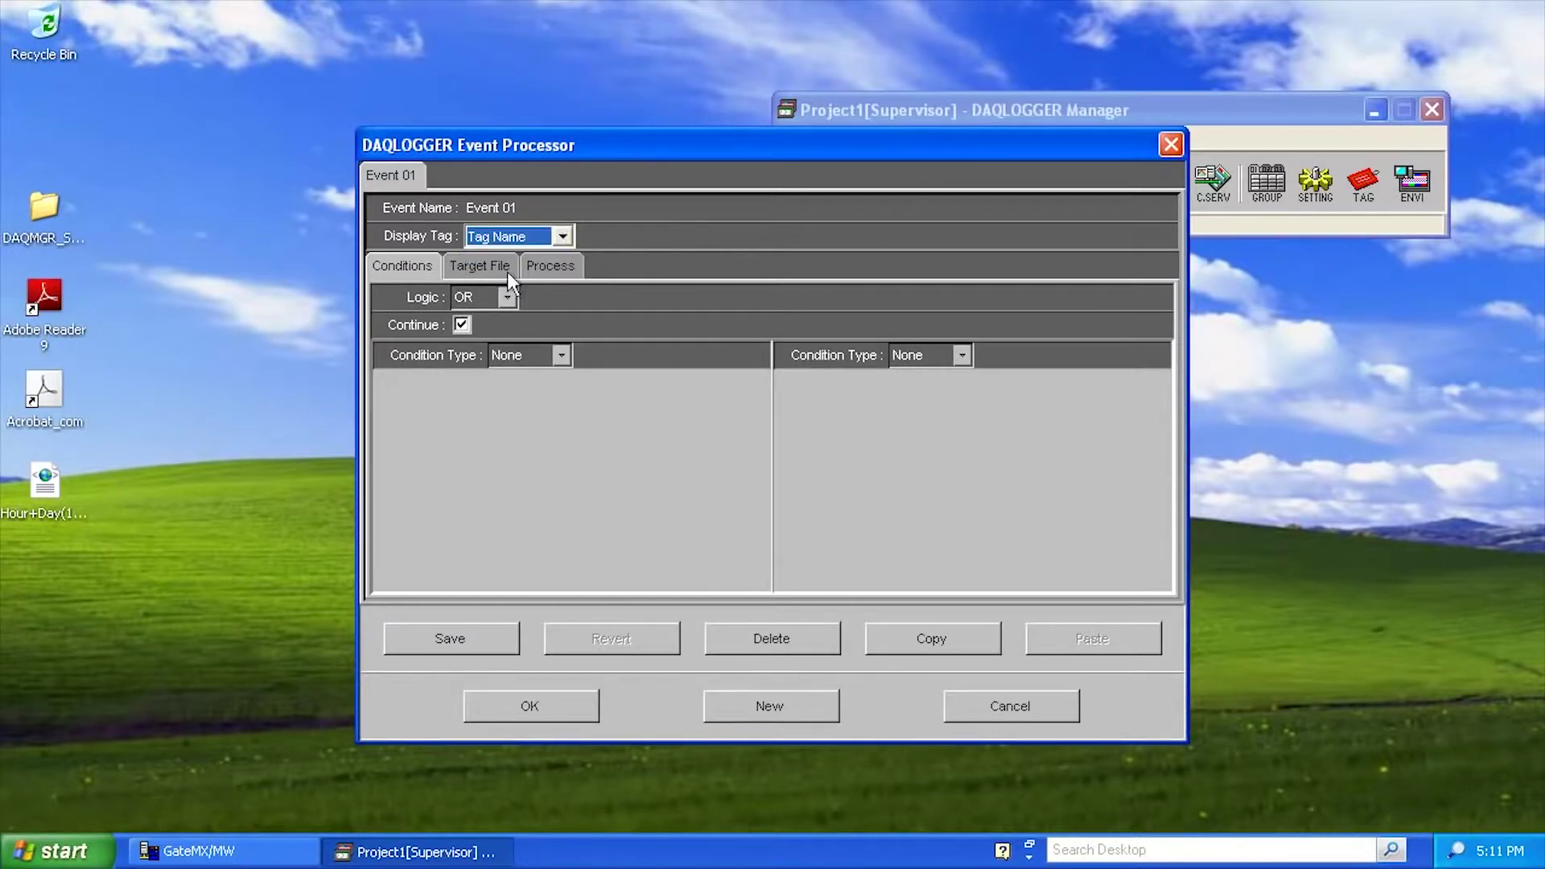
pyautogui.click(507, 297)
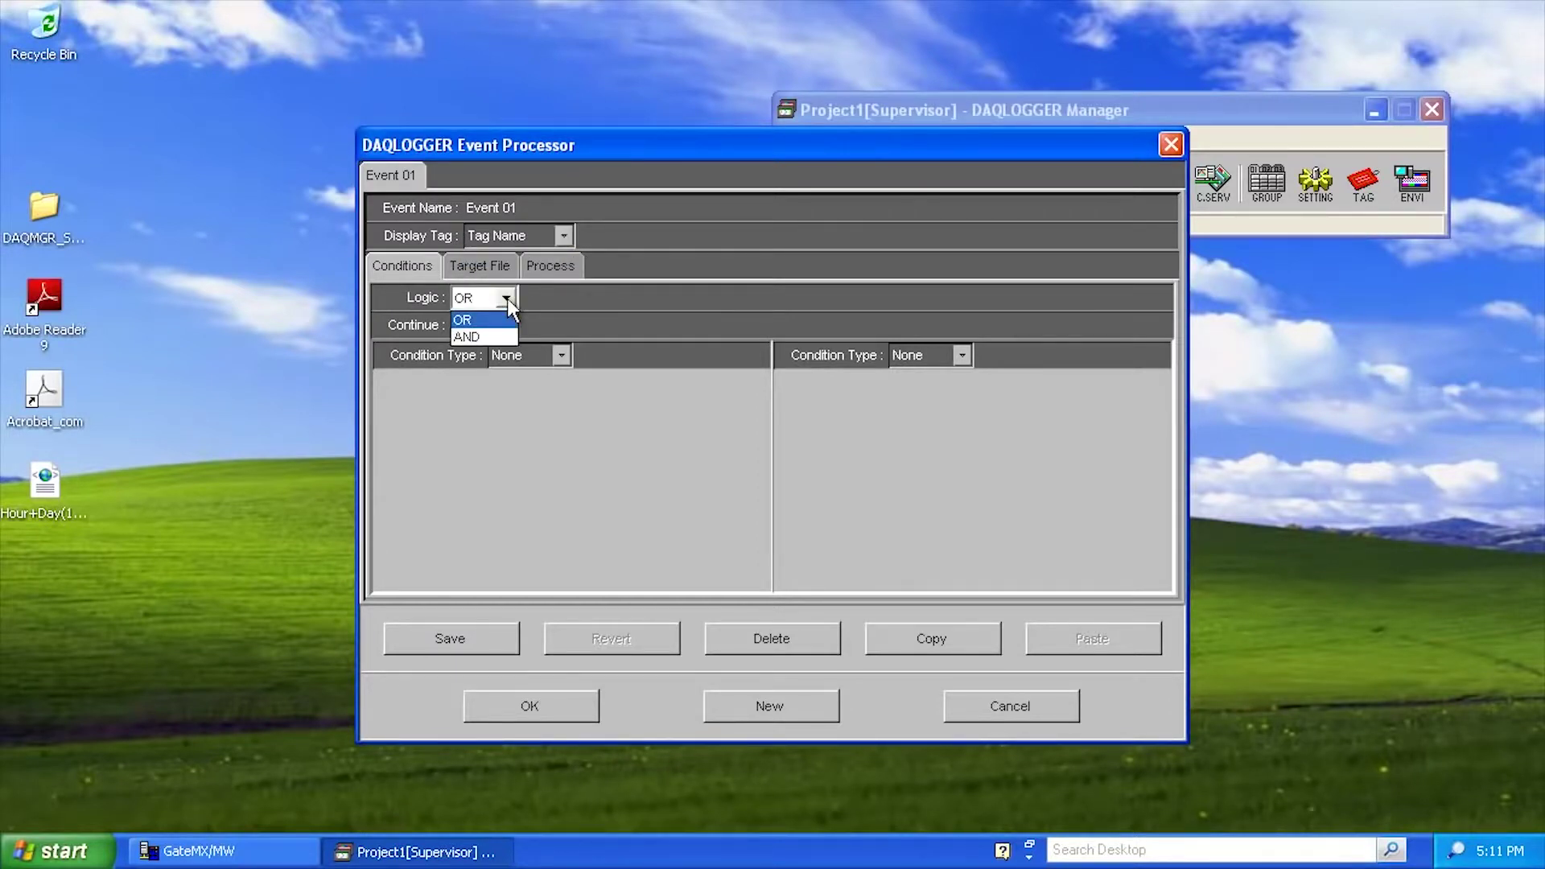
pyautogui.click(507, 298)
pyautogui.click(673, 245)
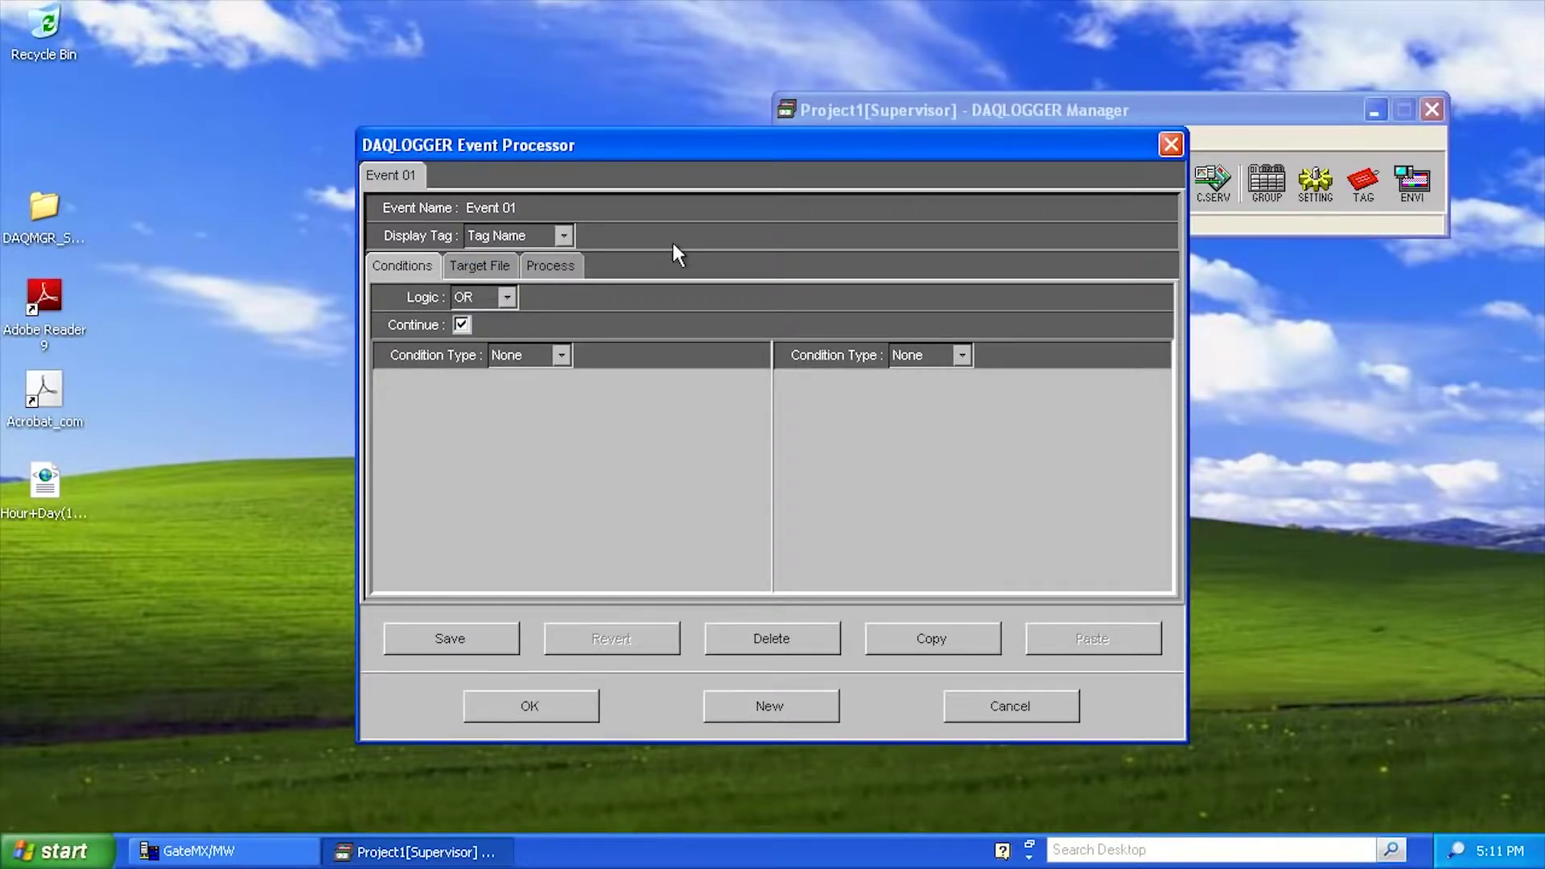
pyautogui.click(561, 354)
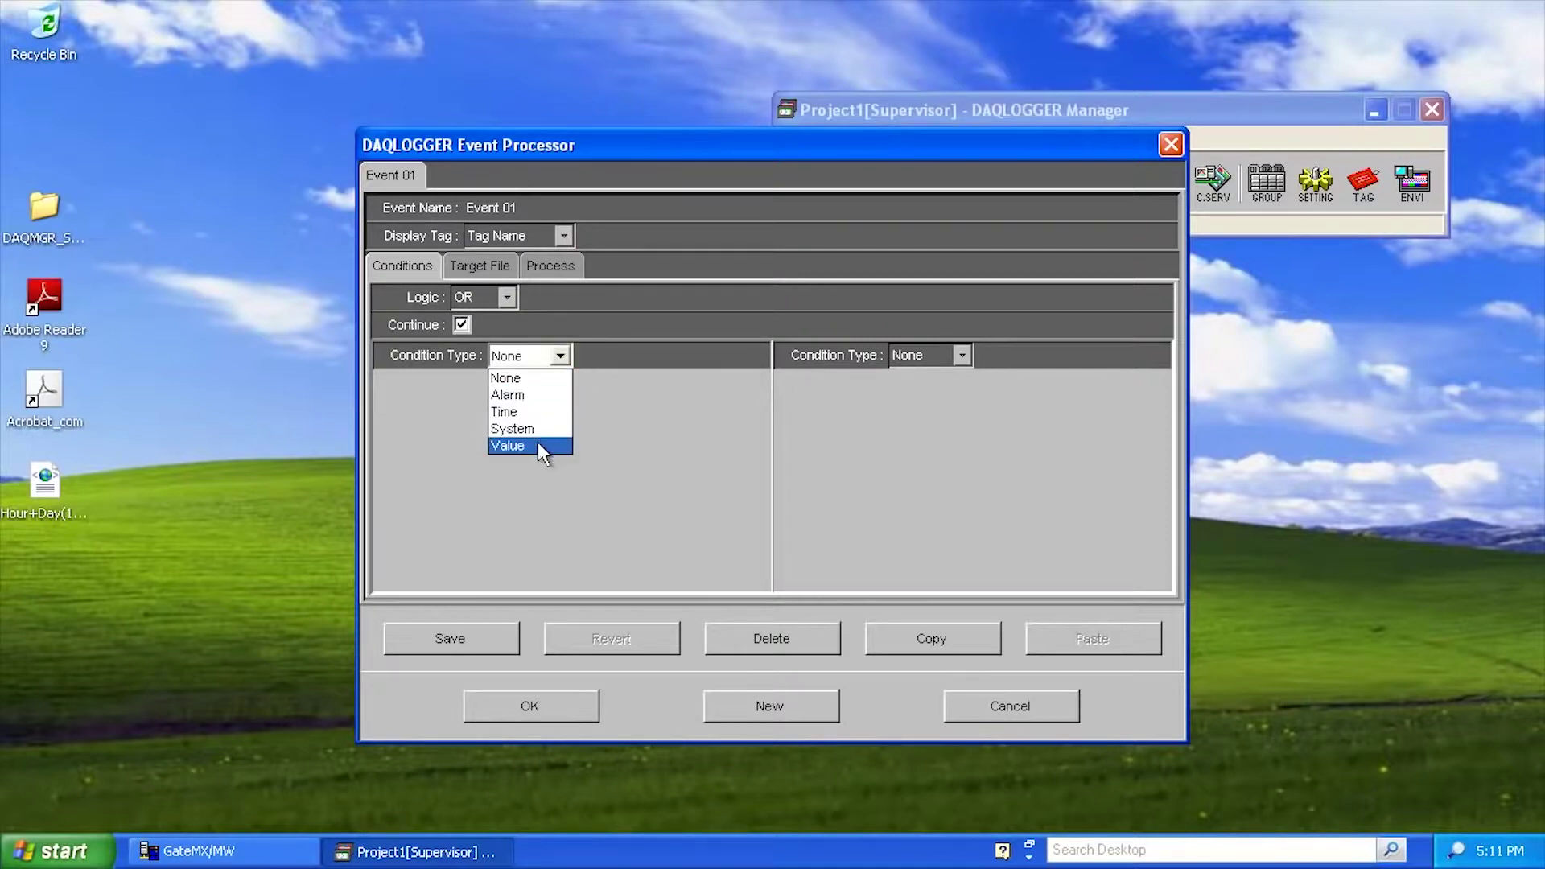
pyautogui.click(538, 445)
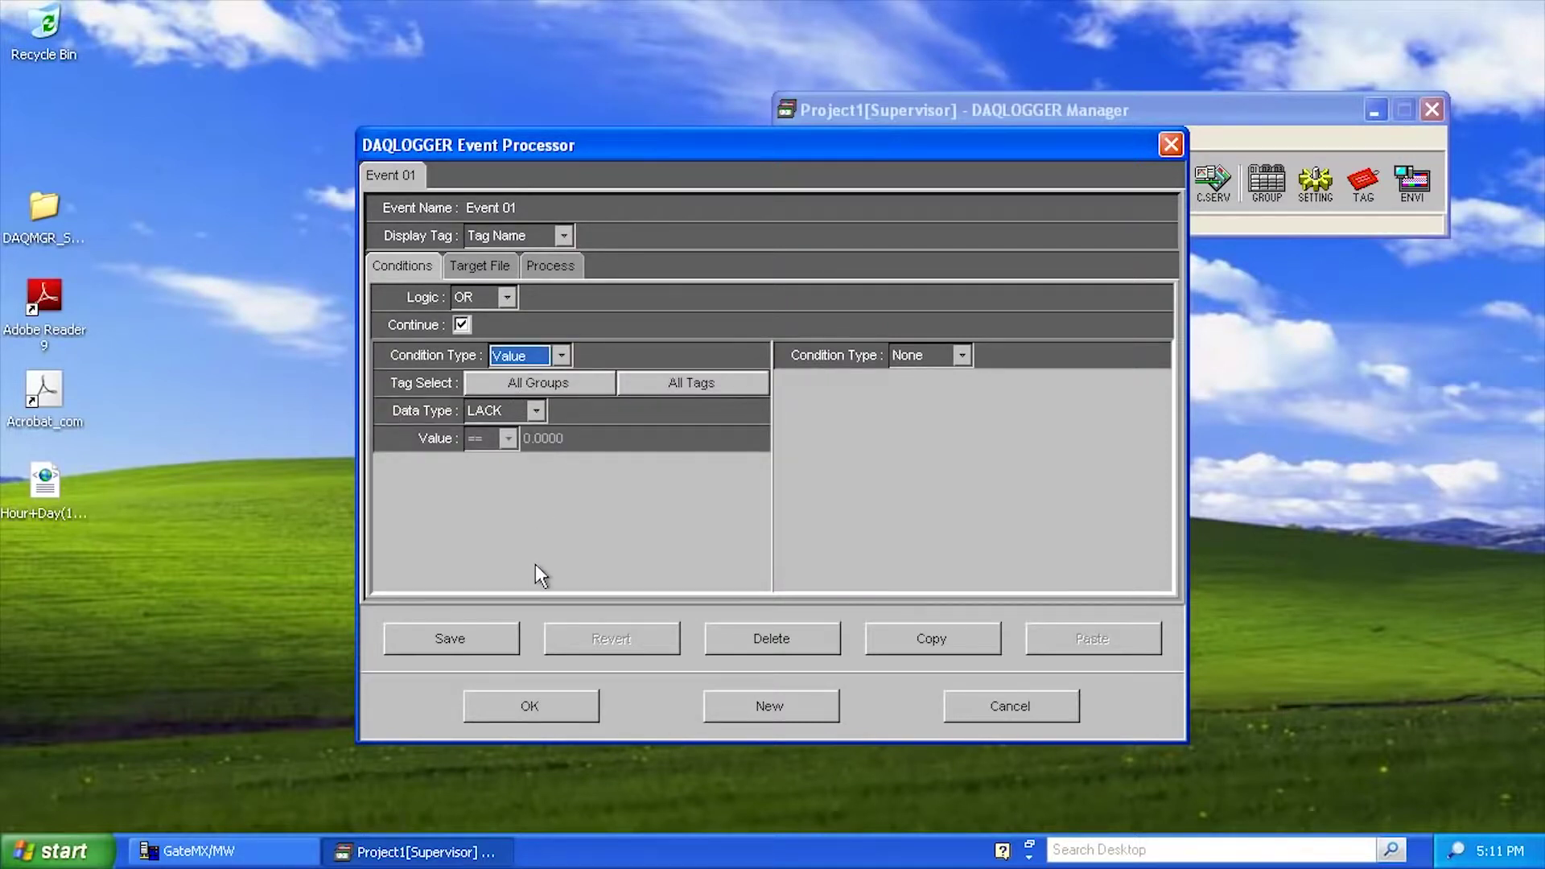
pyautogui.click(496, 268)
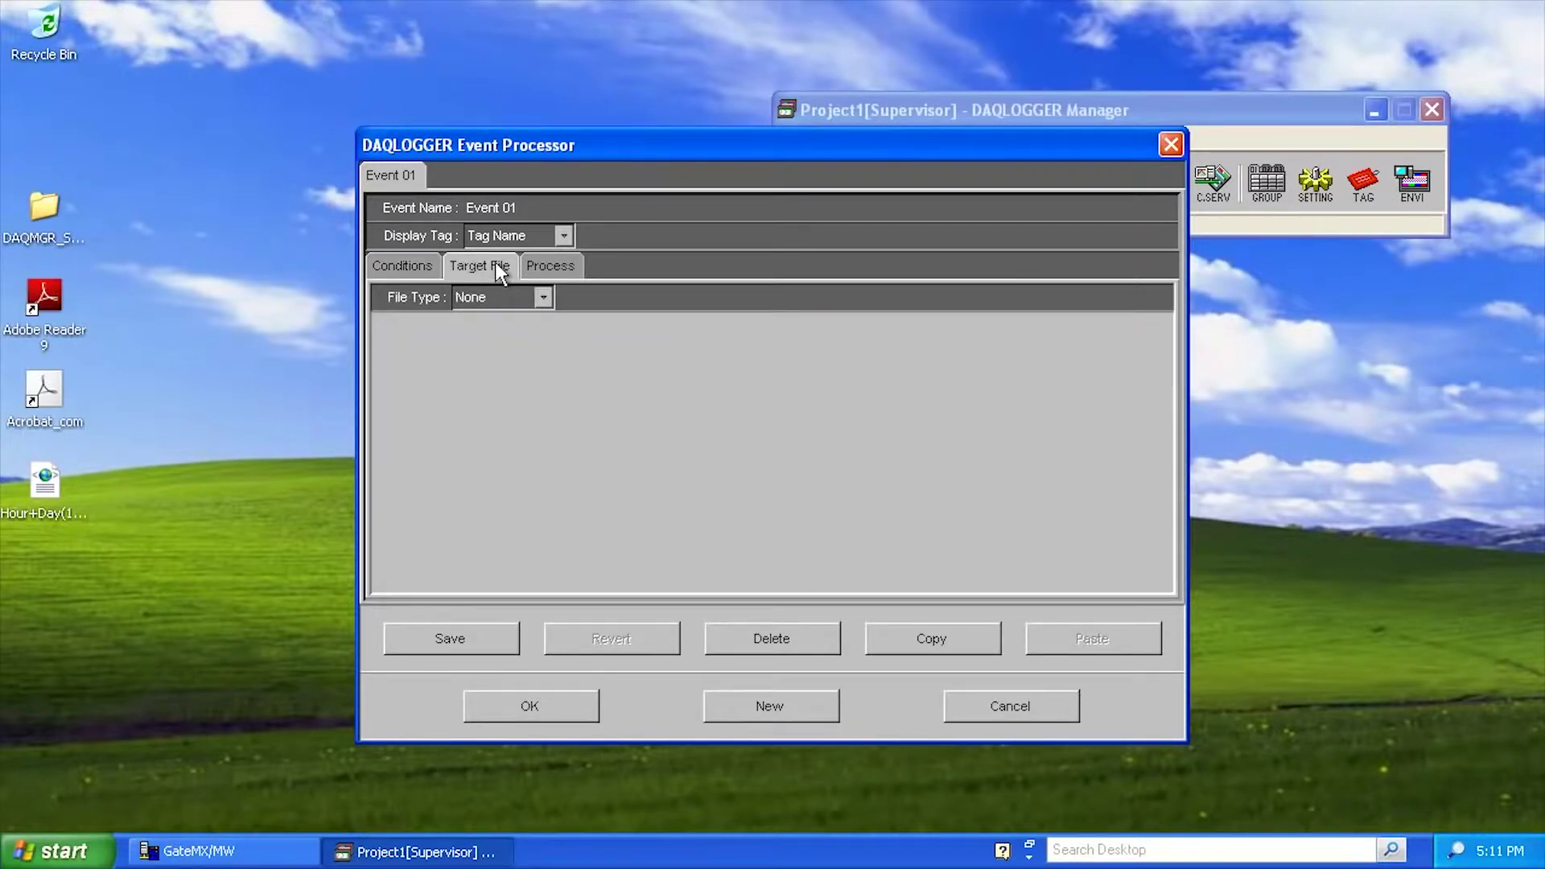
pyautogui.click(541, 301)
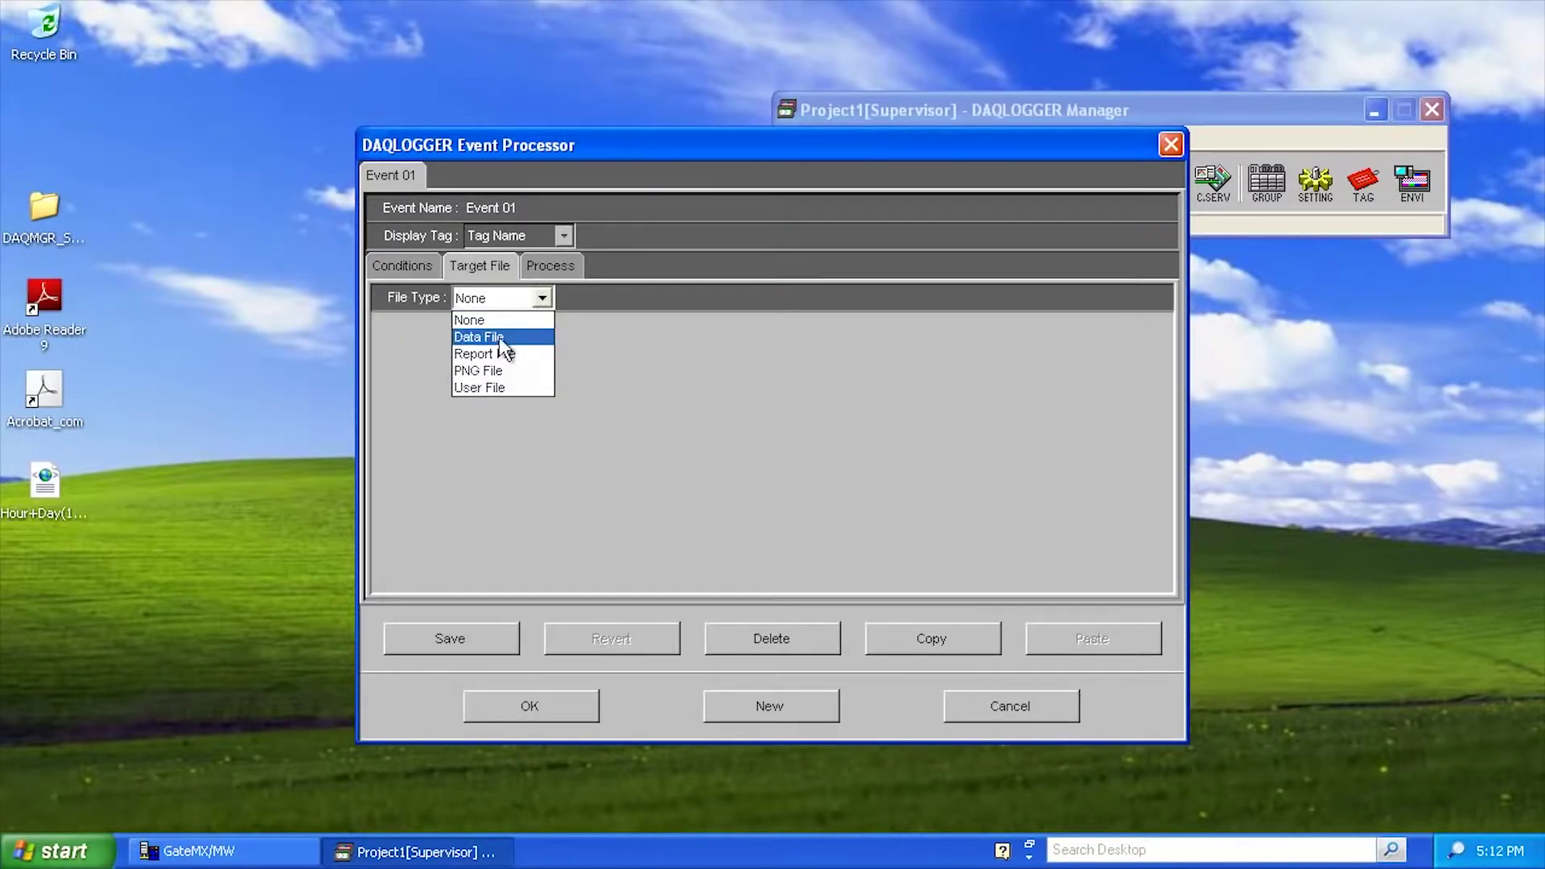
pyautogui.click(579, 264)
pyautogui.click(574, 266)
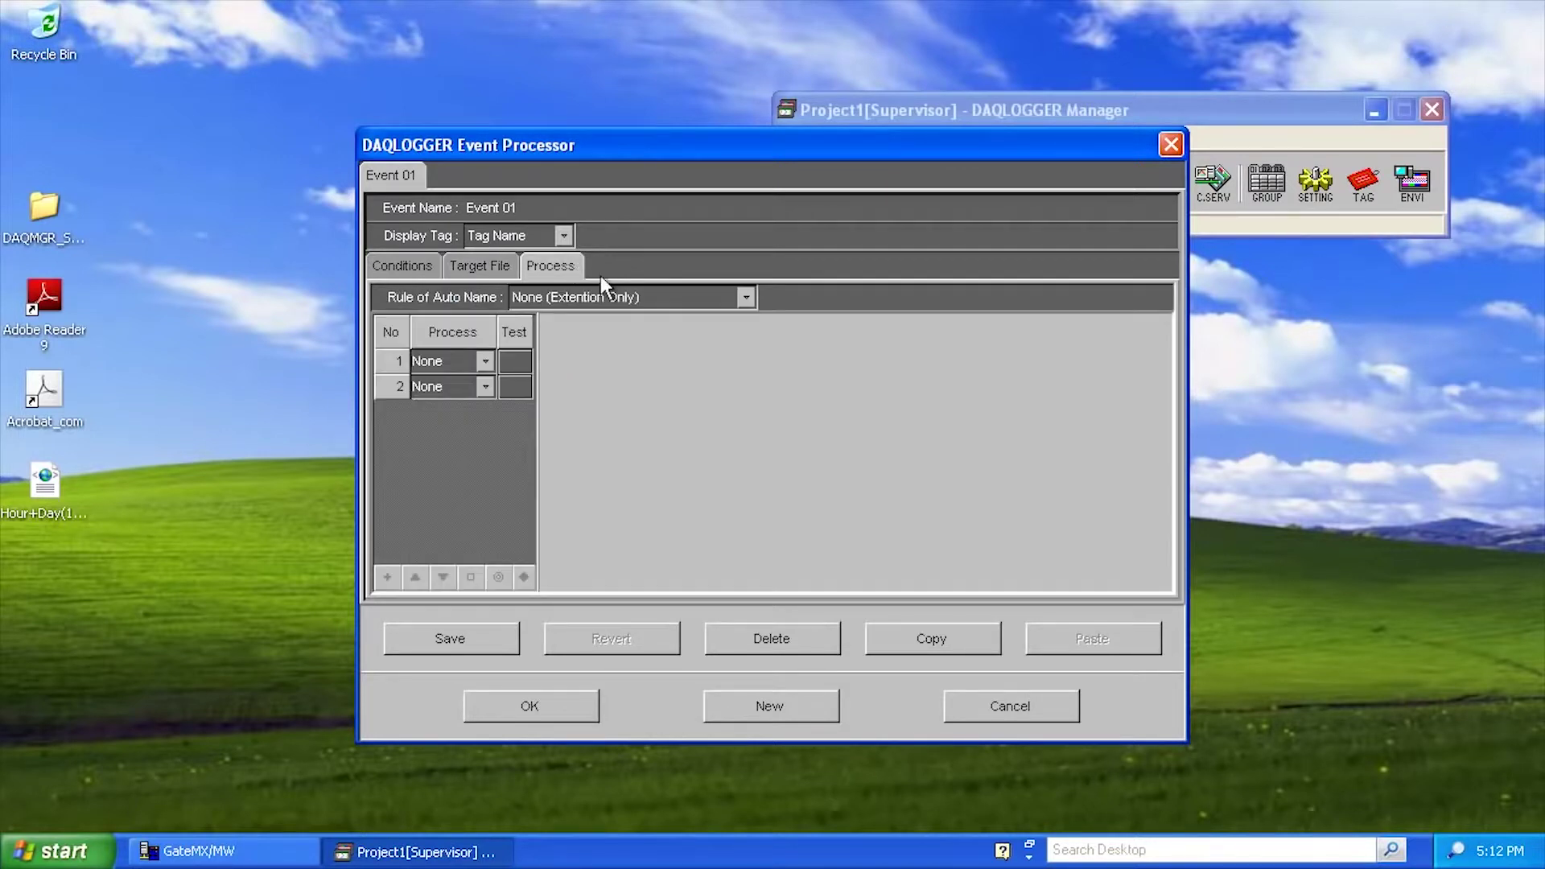
pyautogui.click(484, 361)
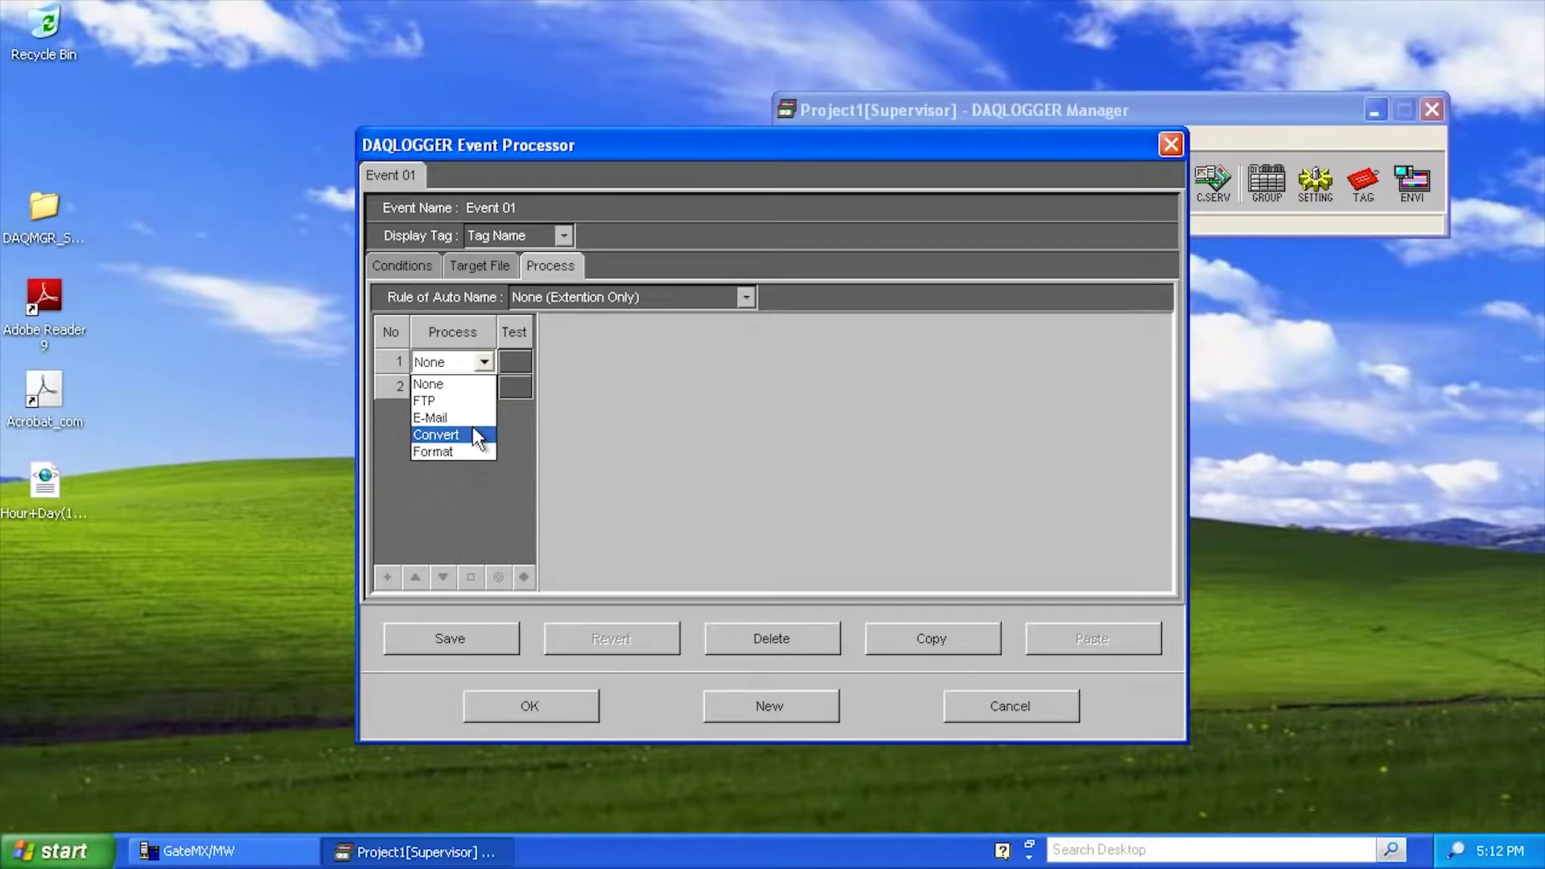
pyautogui.click(776, 372)
pyautogui.click(1008, 708)
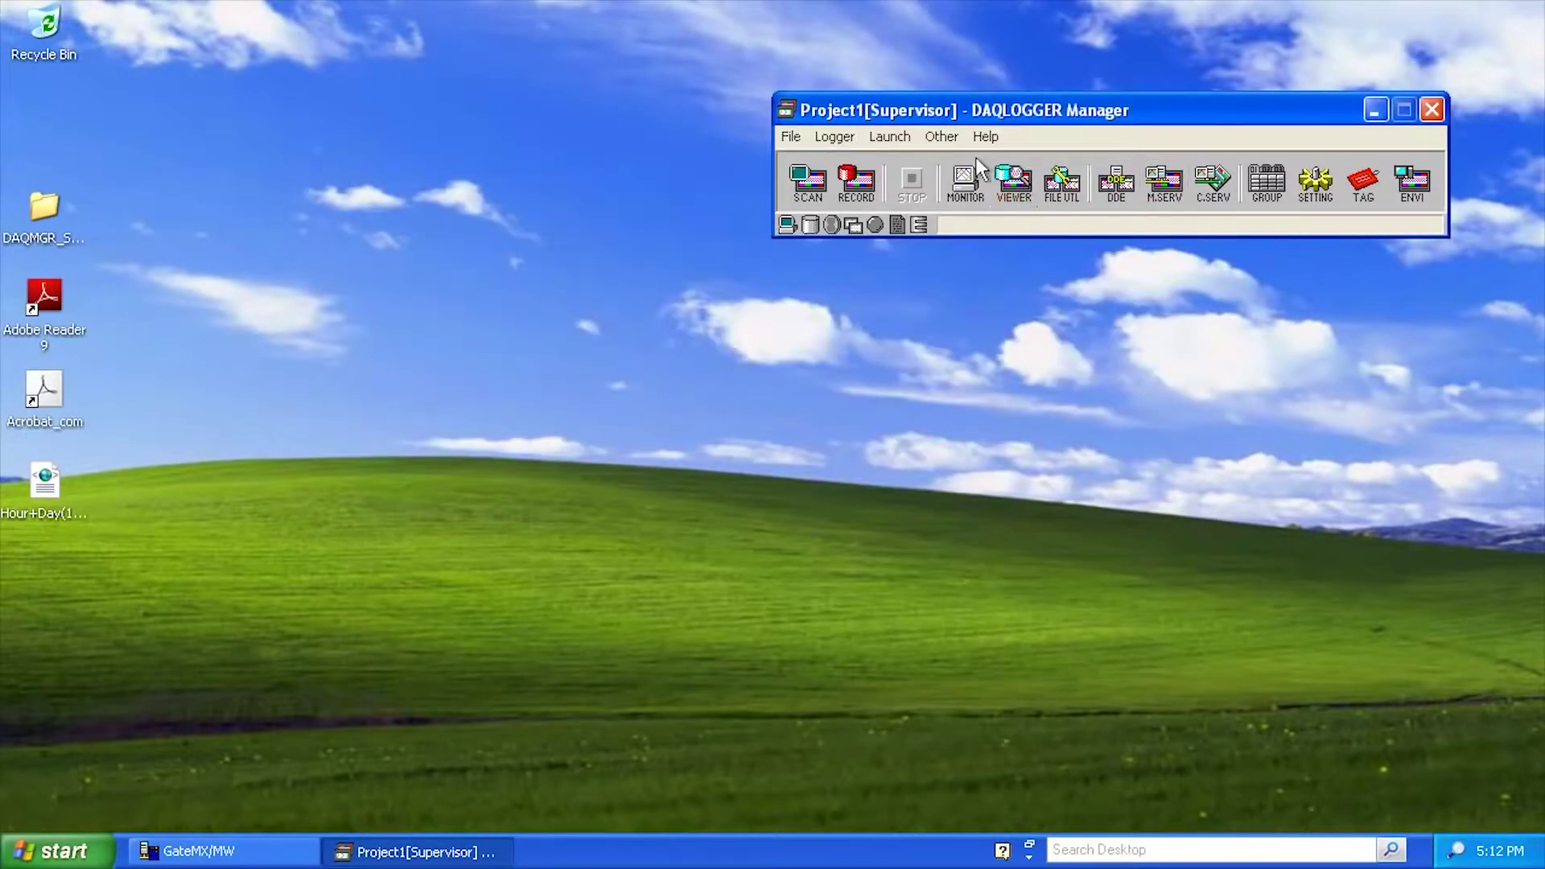
# - Start scanning and recording data, then launch the Data Monitor
pyautogui.click(812, 190)
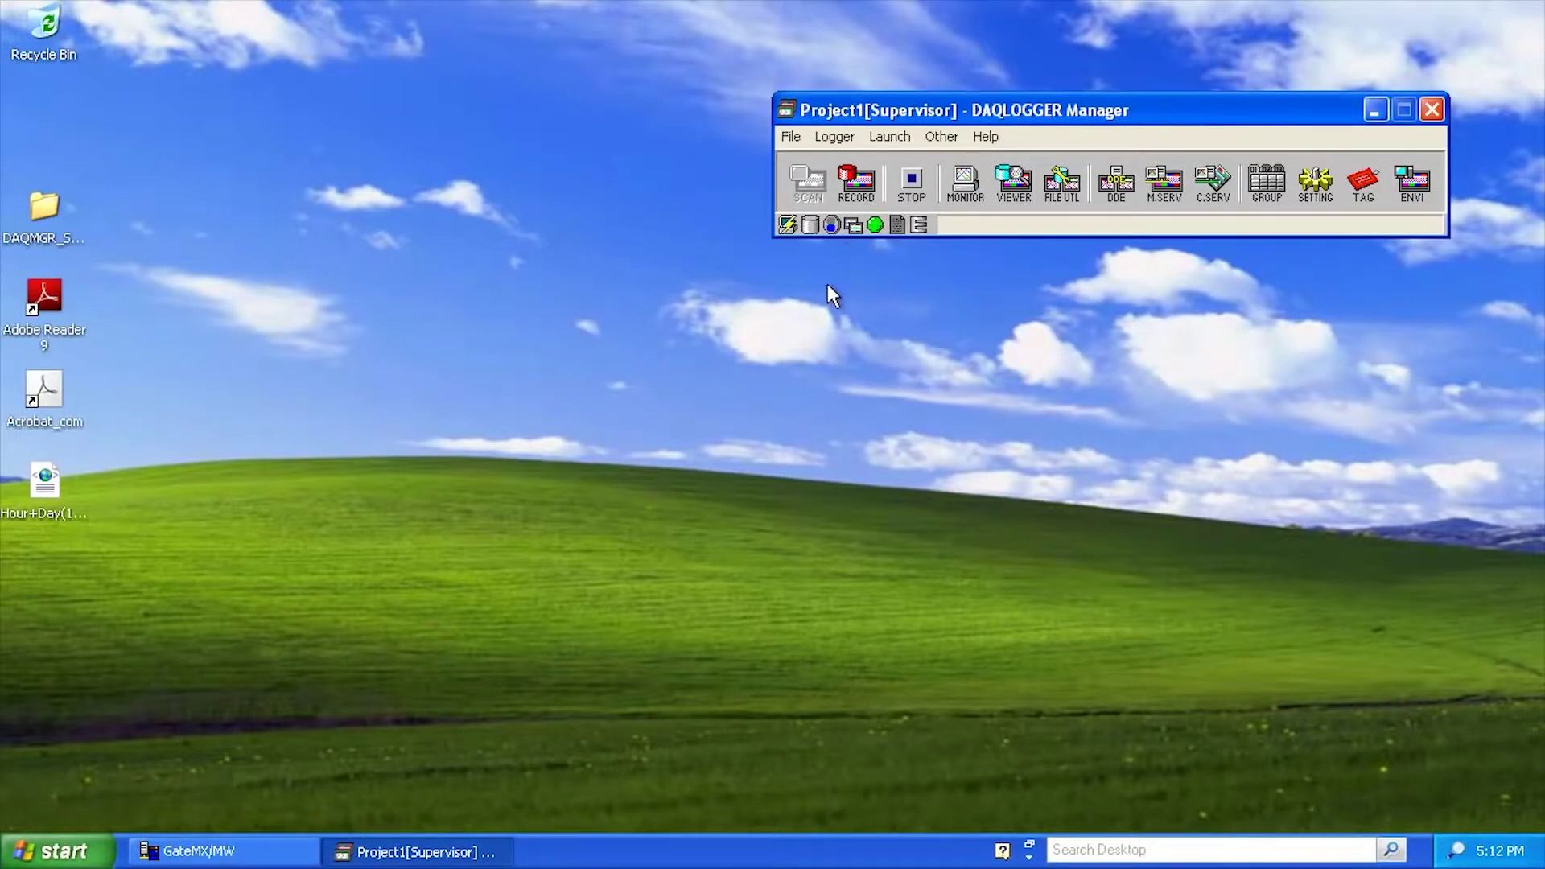
pyautogui.click(855, 183)
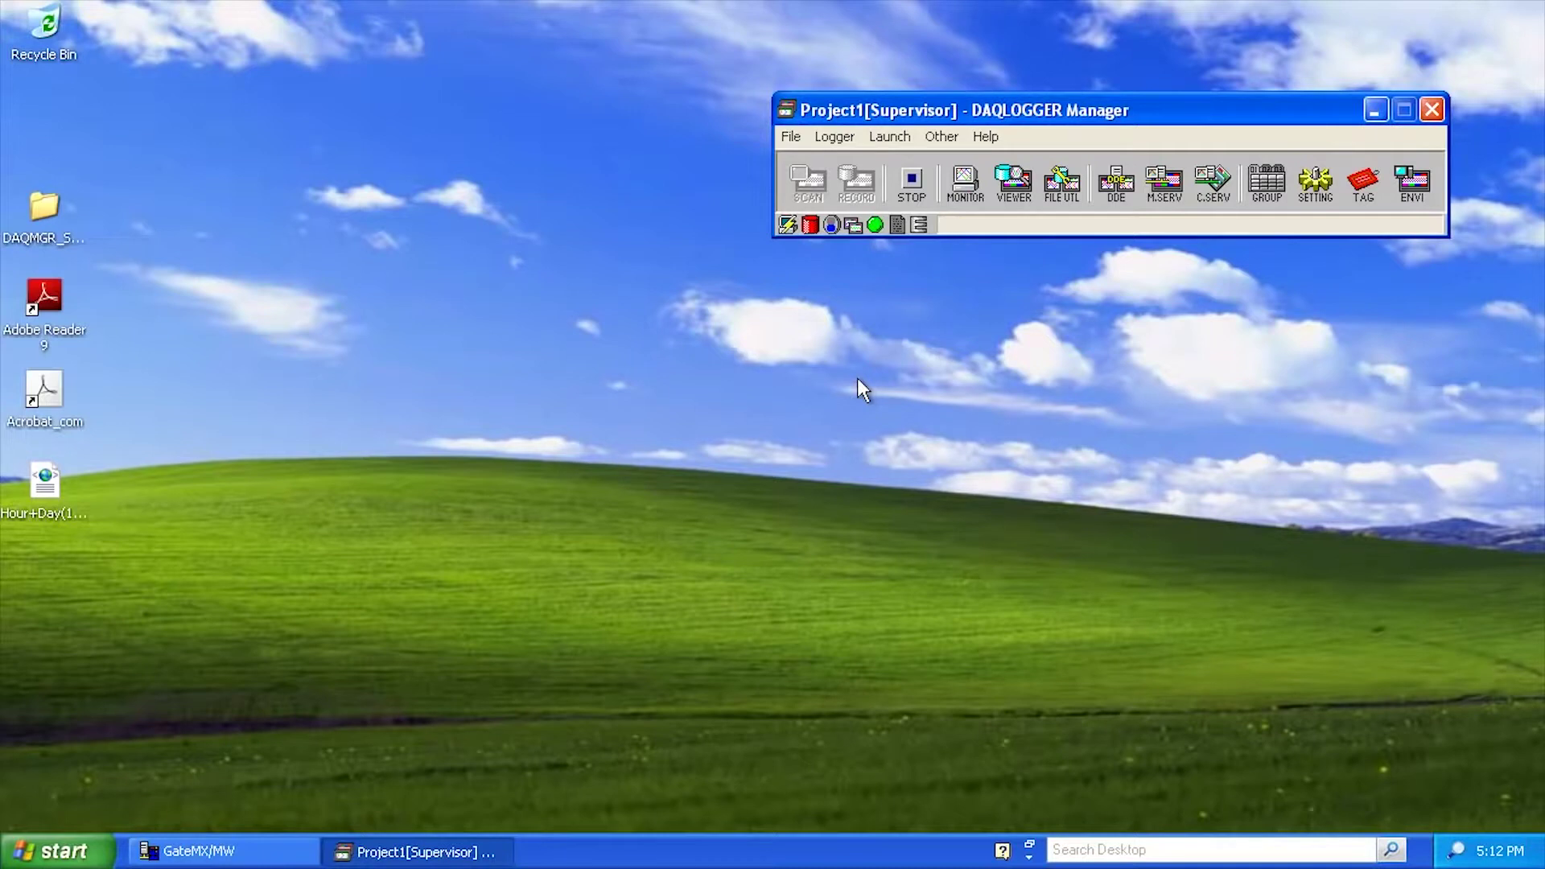
pyautogui.click(966, 201)
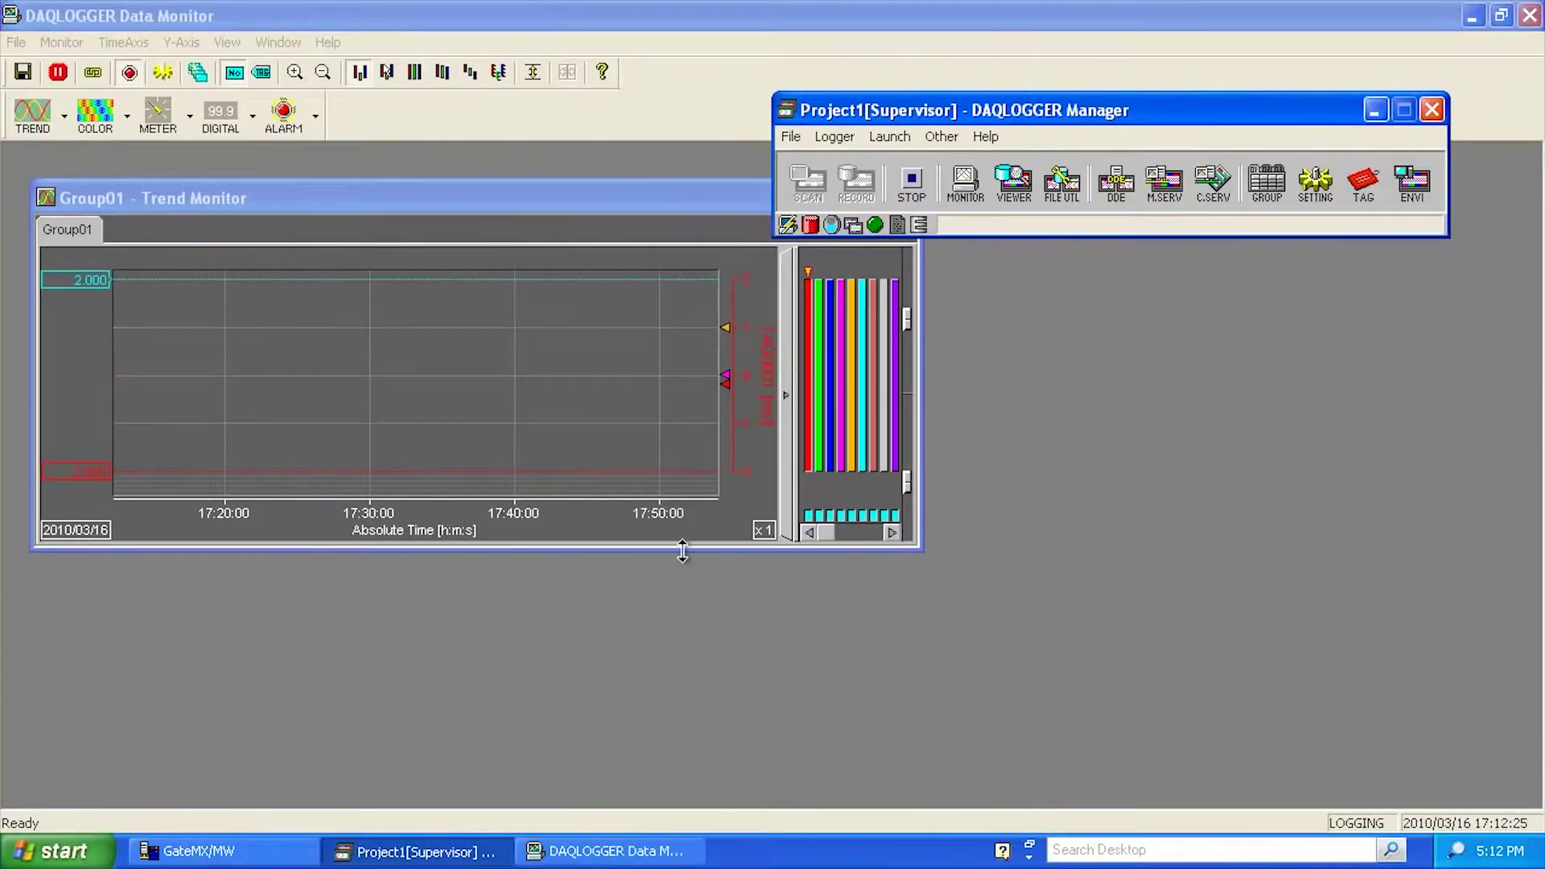
# - Maximize the Group01 trend chart with a white background and black grid, then show Color view
pyautogui.click(1375, 110)
pyautogui.click(877, 197)
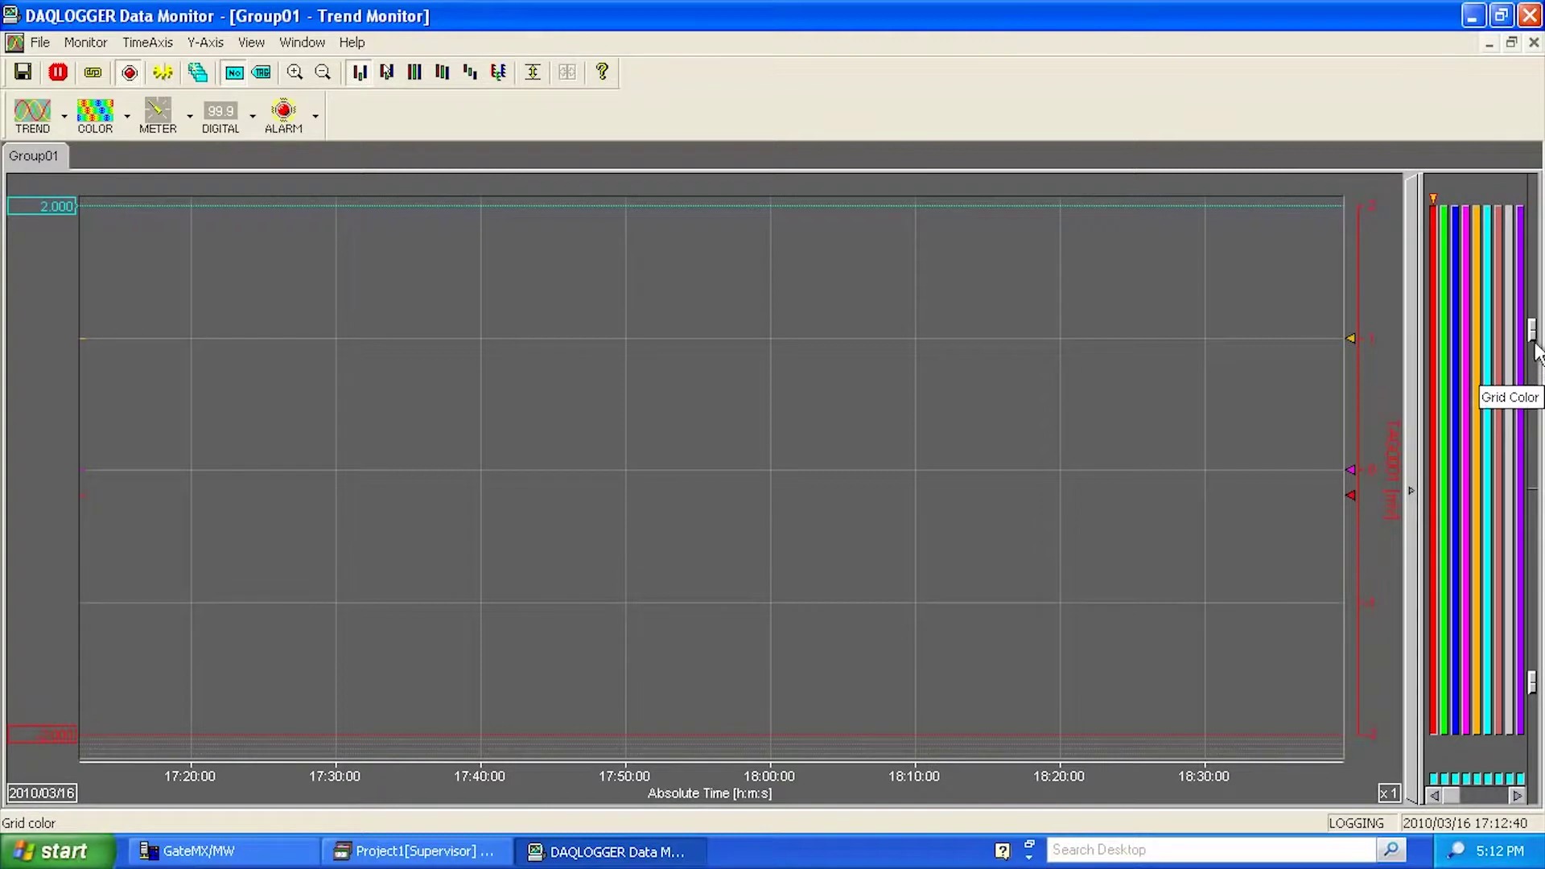
pyautogui.moveTo(1538, 354); pyautogui.dragTo(1540, 454)
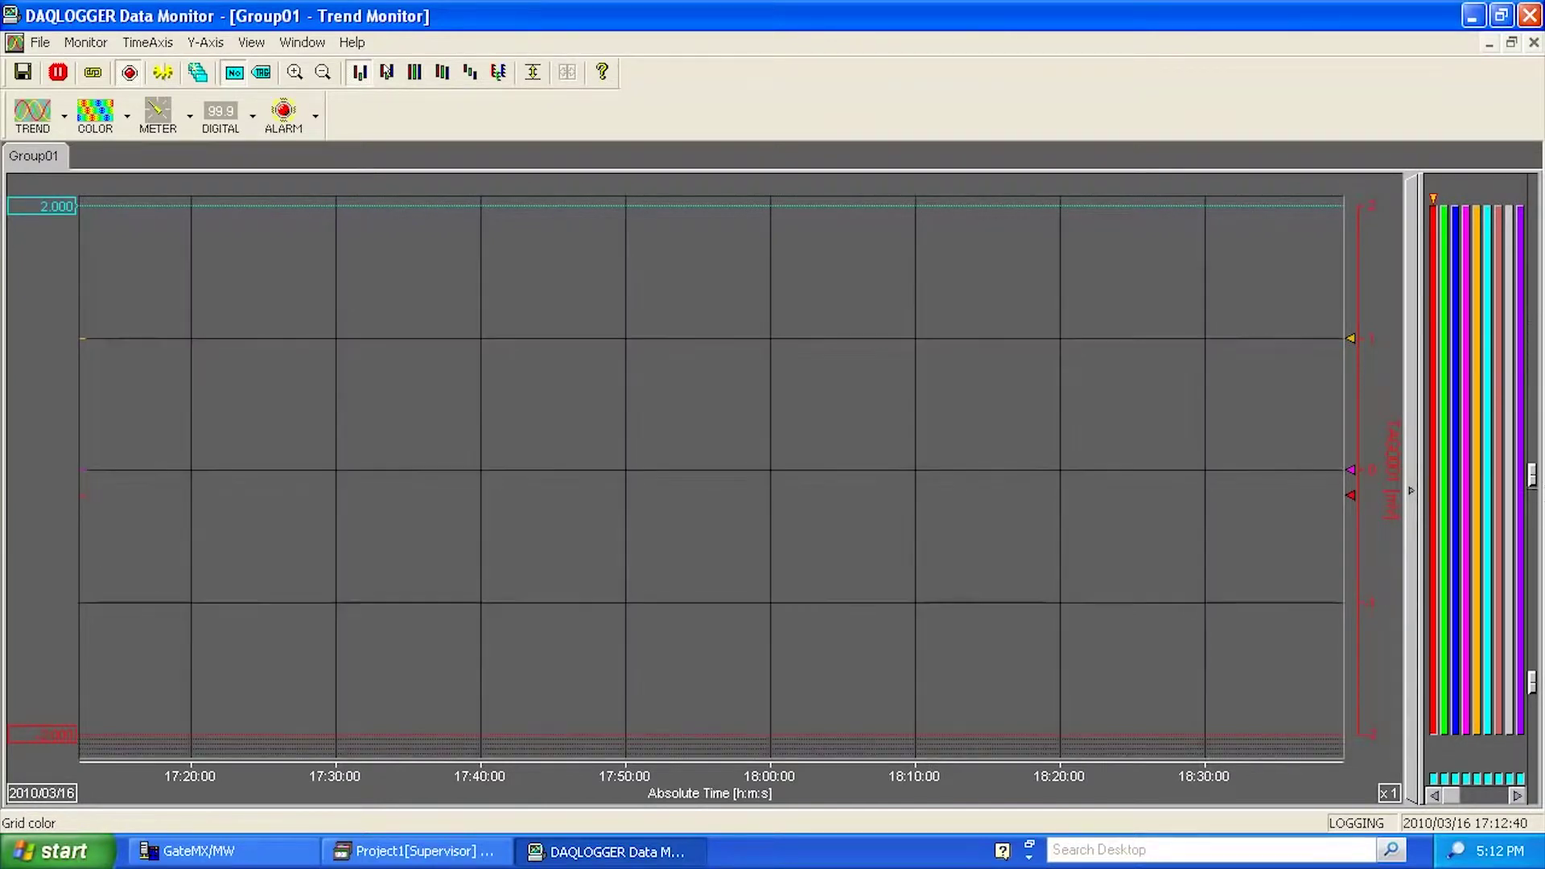
pyautogui.moveTo(1532, 477); pyautogui.dragTo(1532, 184)
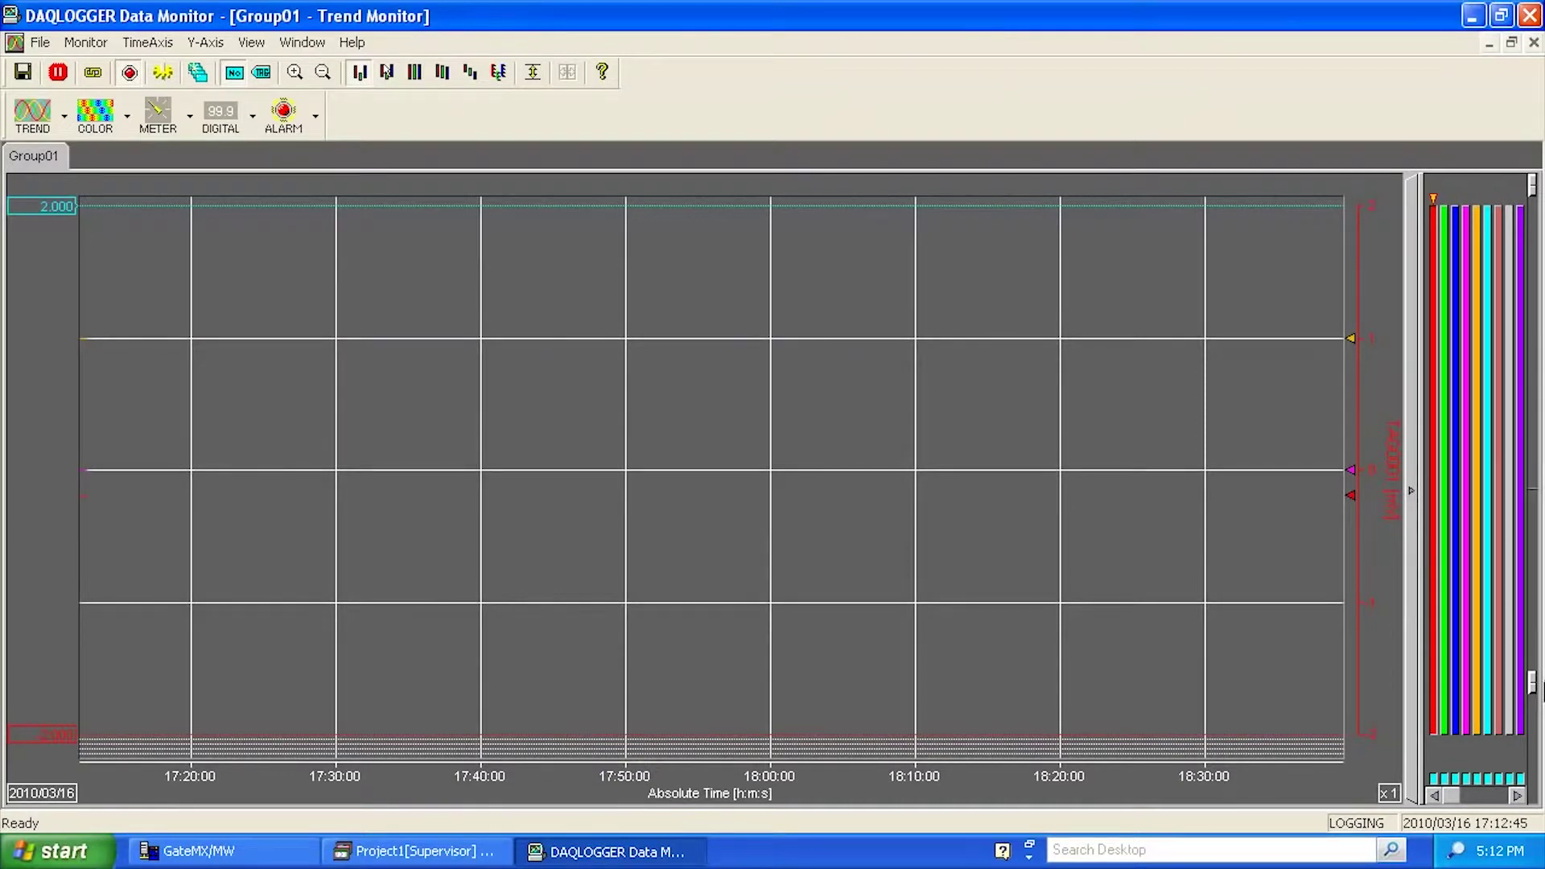
pyautogui.moveTo(1535, 690); pyautogui.dragTo(1510, 434)
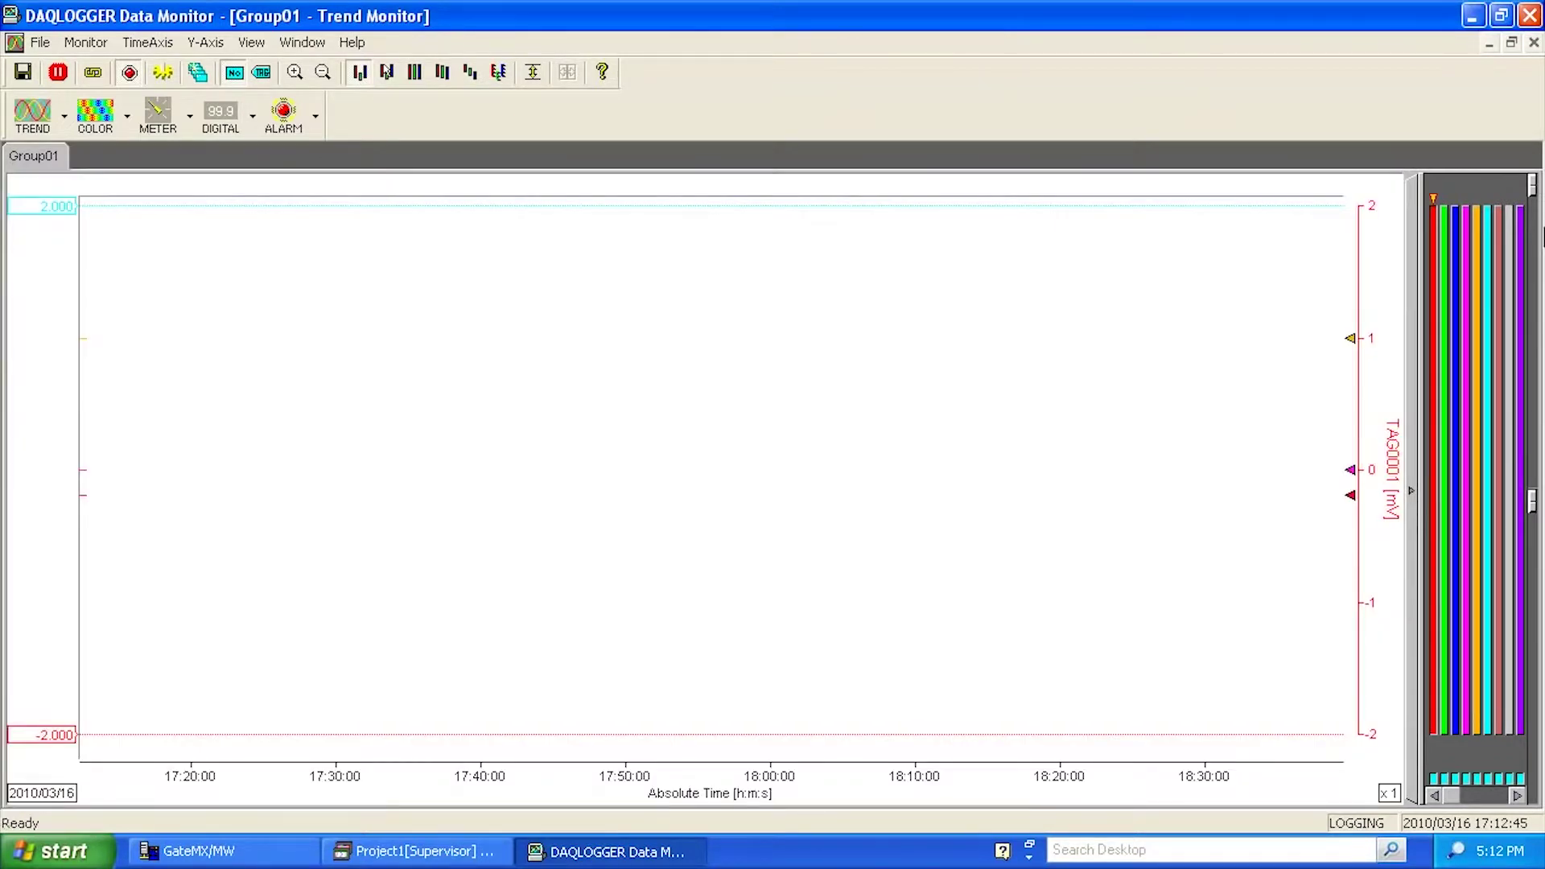
pyautogui.moveTo(1532, 187); pyautogui.dragTo(1540, 500)
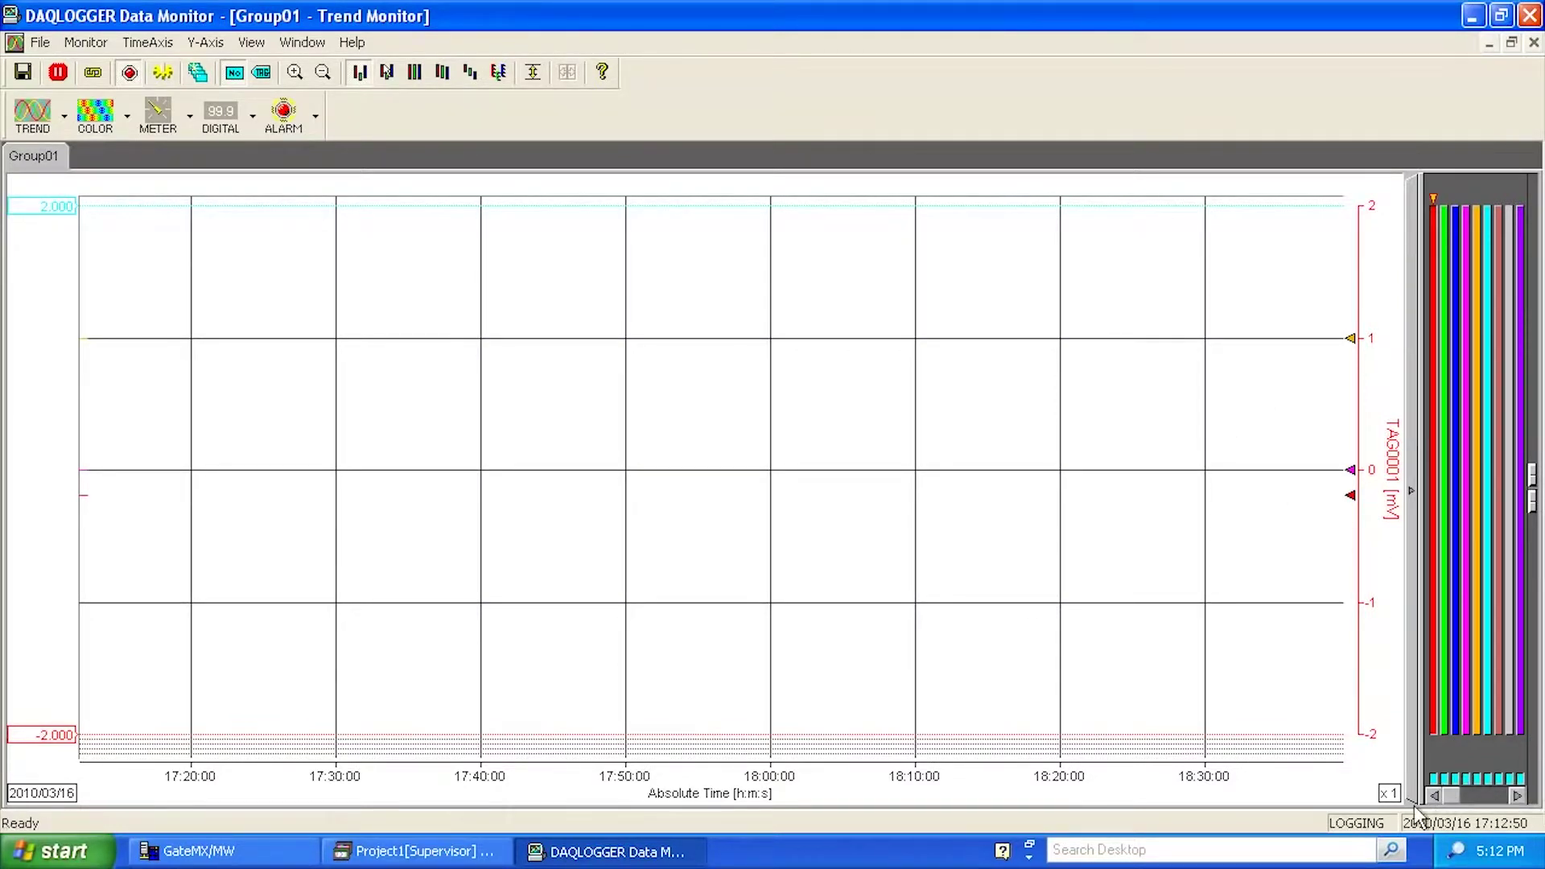
pyautogui.click(98, 121)
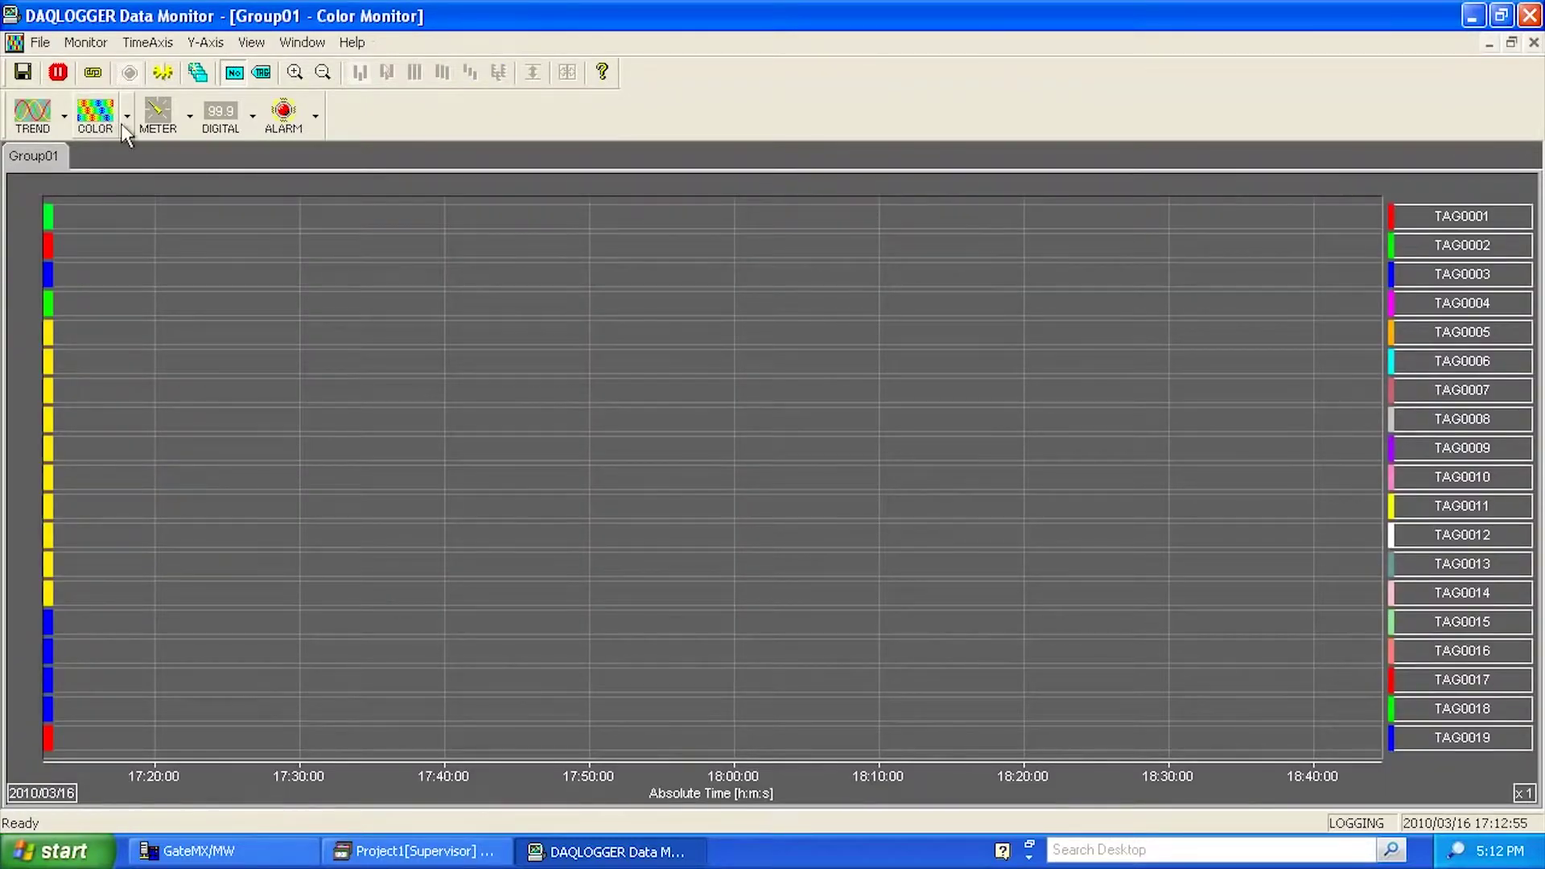
# - Show Group01 as meters and label them by tag name via View > Tag Name
pyautogui.click(156, 123)
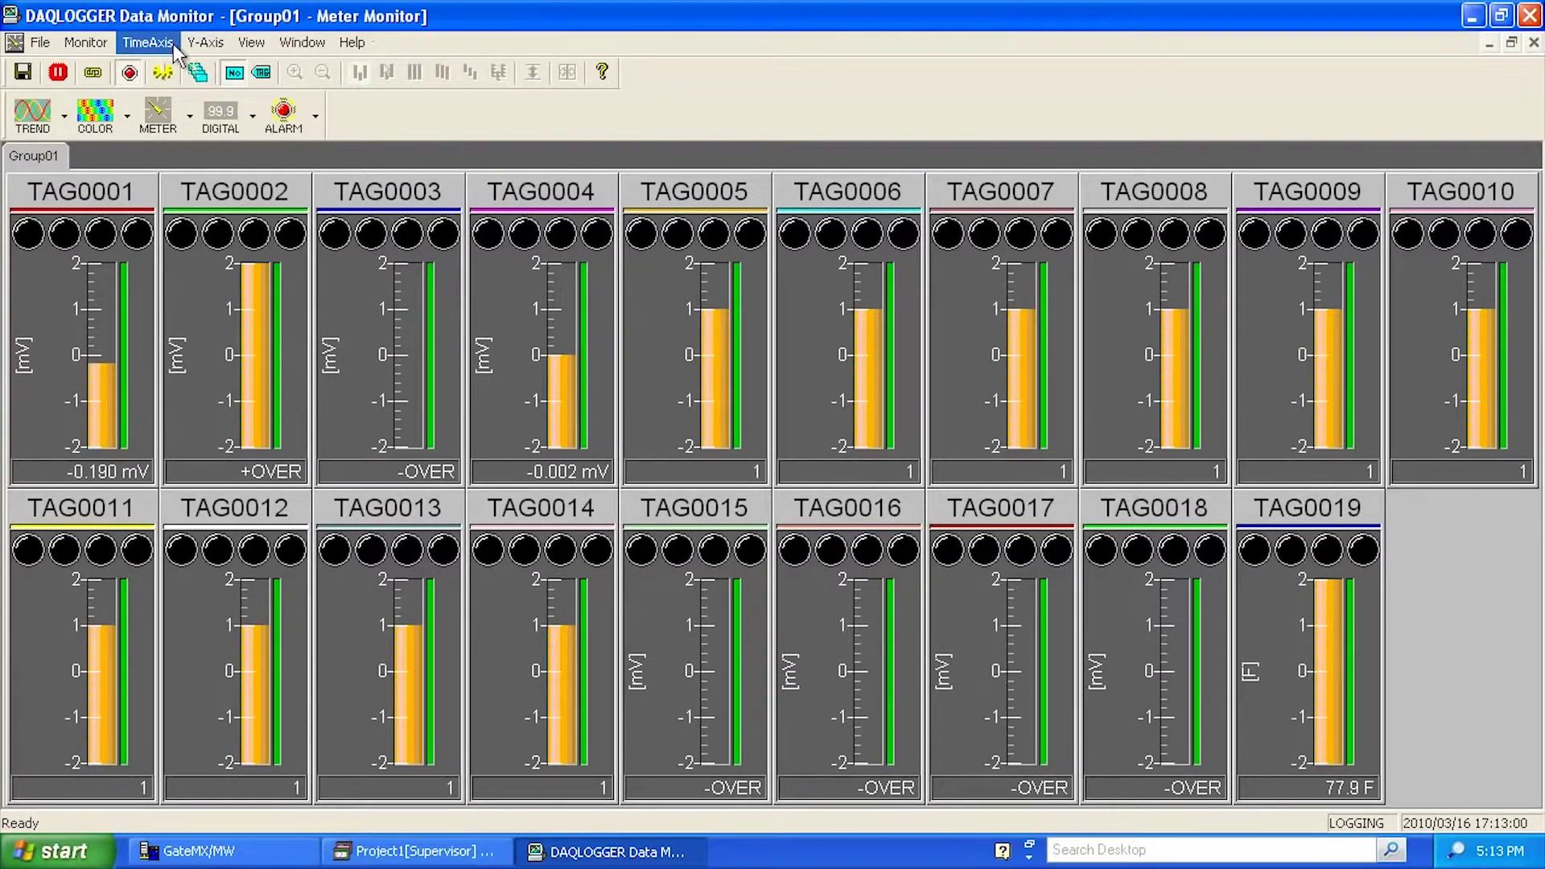
pyautogui.click(86, 42)
pyautogui.moveTo(149, 48)
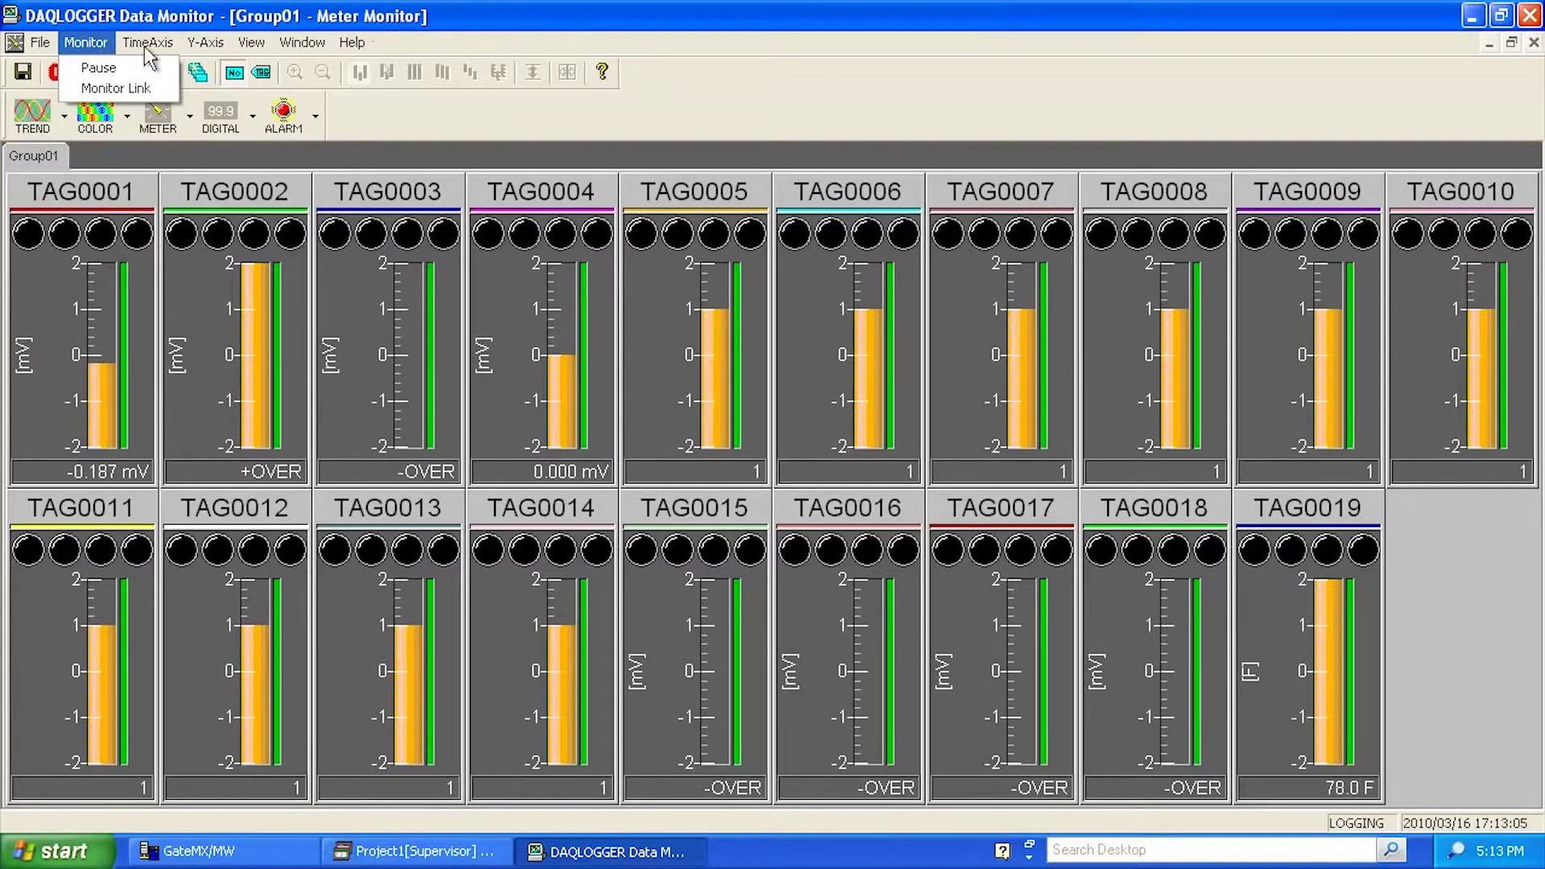
pyautogui.moveTo(290, 53)
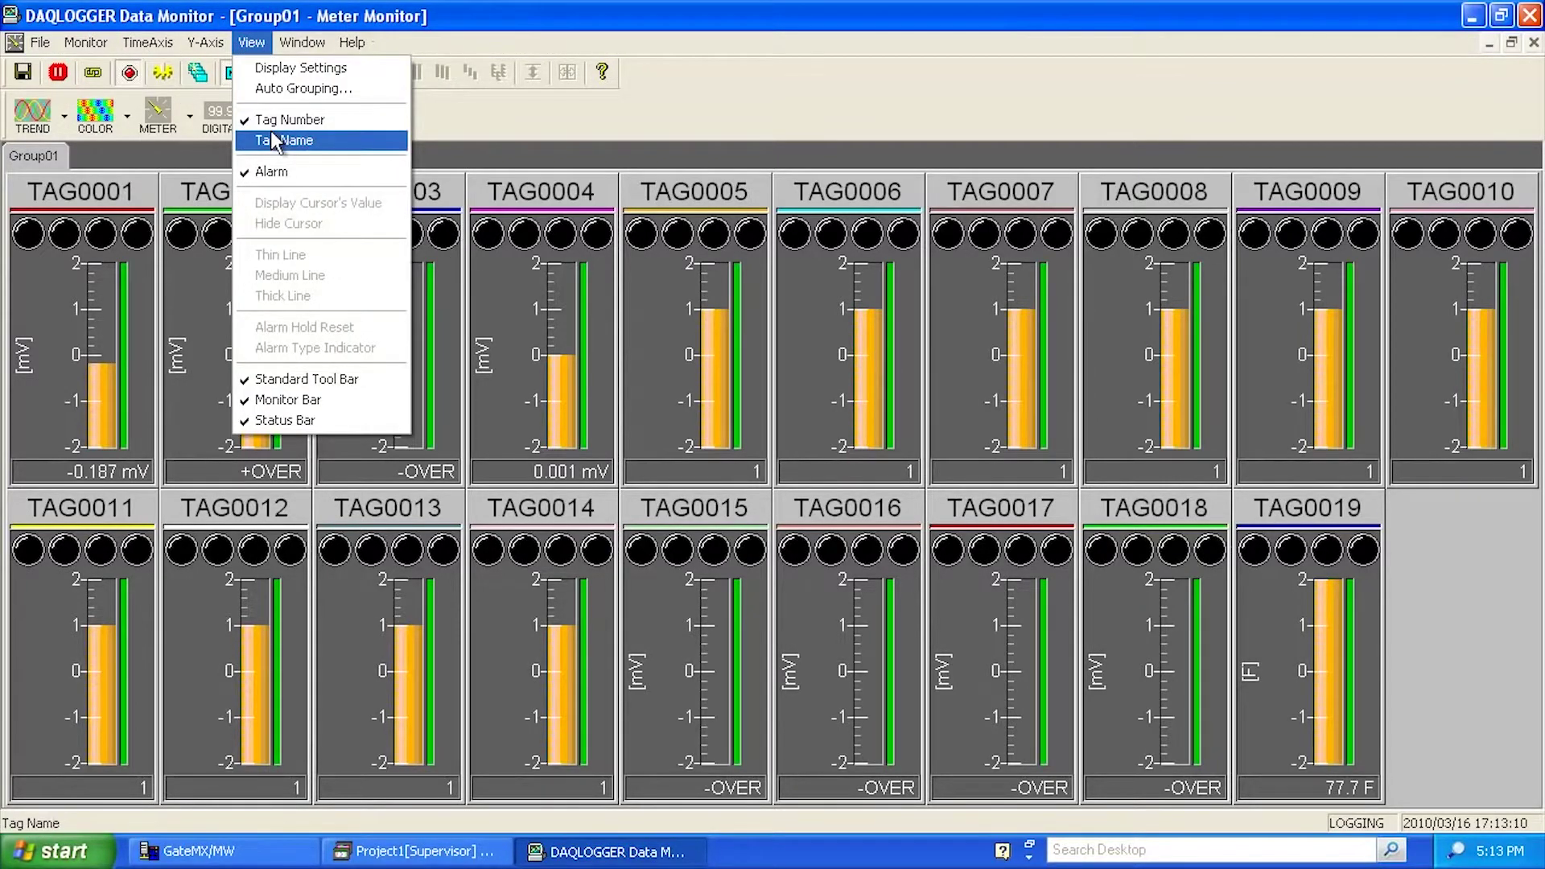
pyautogui.click(276, 139)
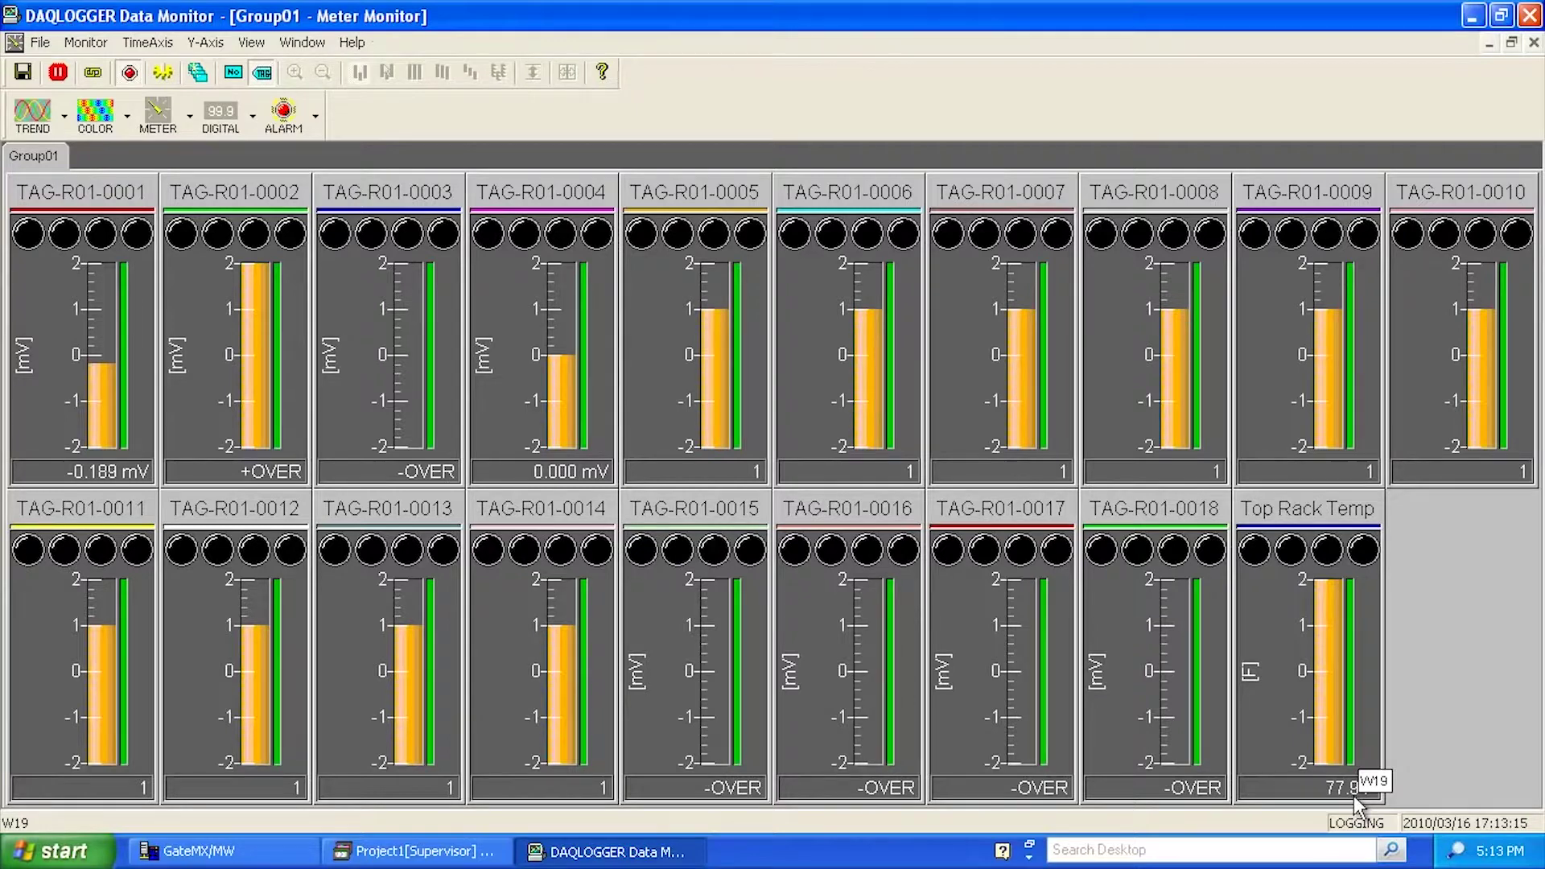
pyautogui.click(191, 116)
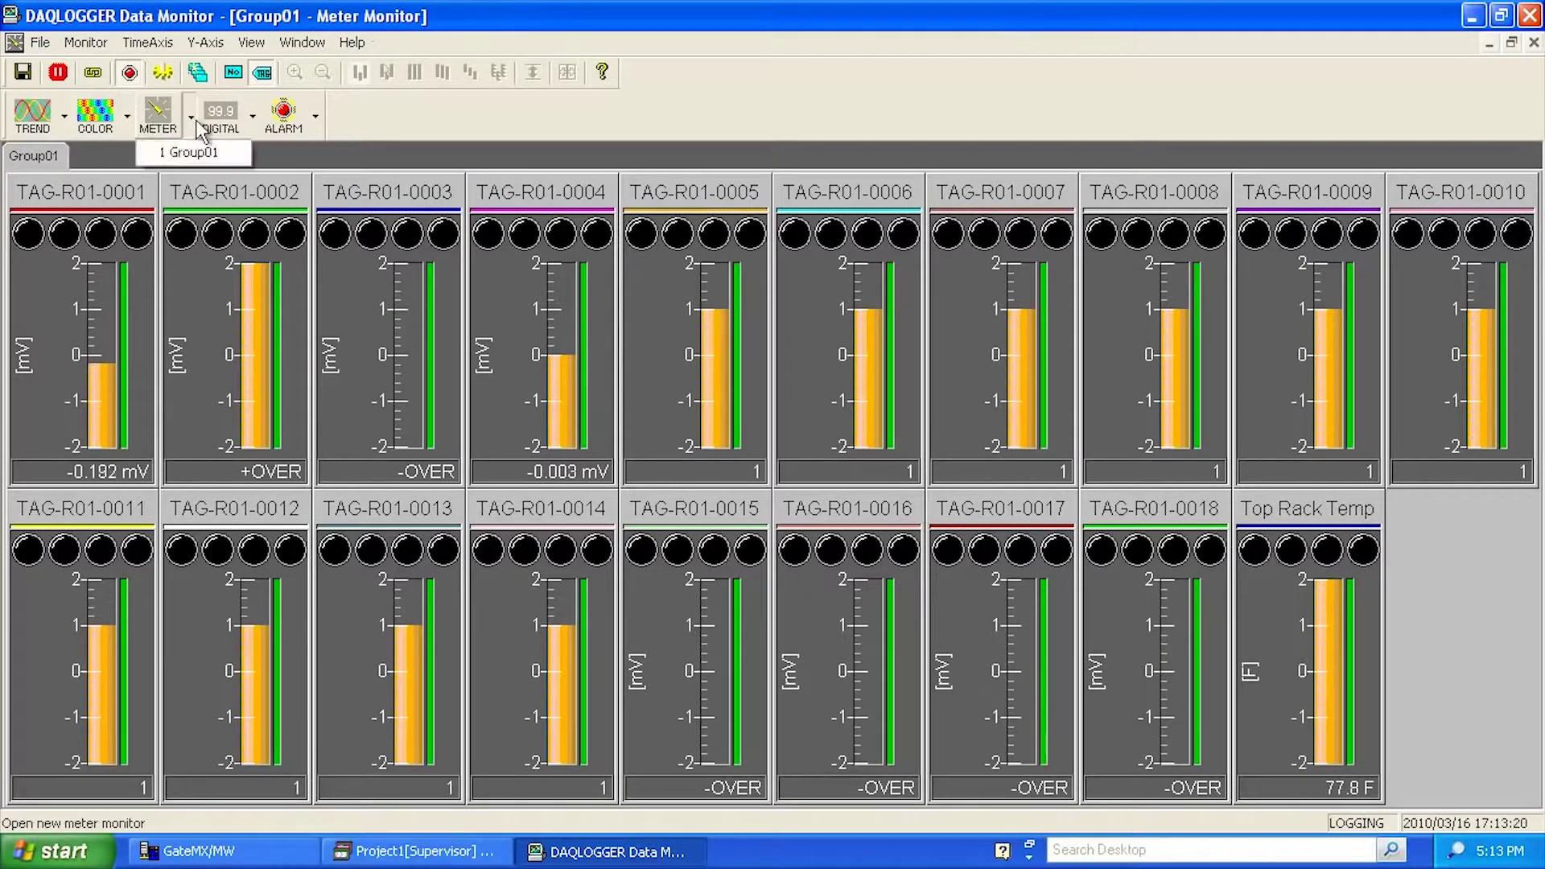
# - Open Group01's alarm overview and numeric tiles, labelling the tiles by tag name
pyautogui.click(219, 129)
pyautogui.click(220, 129)
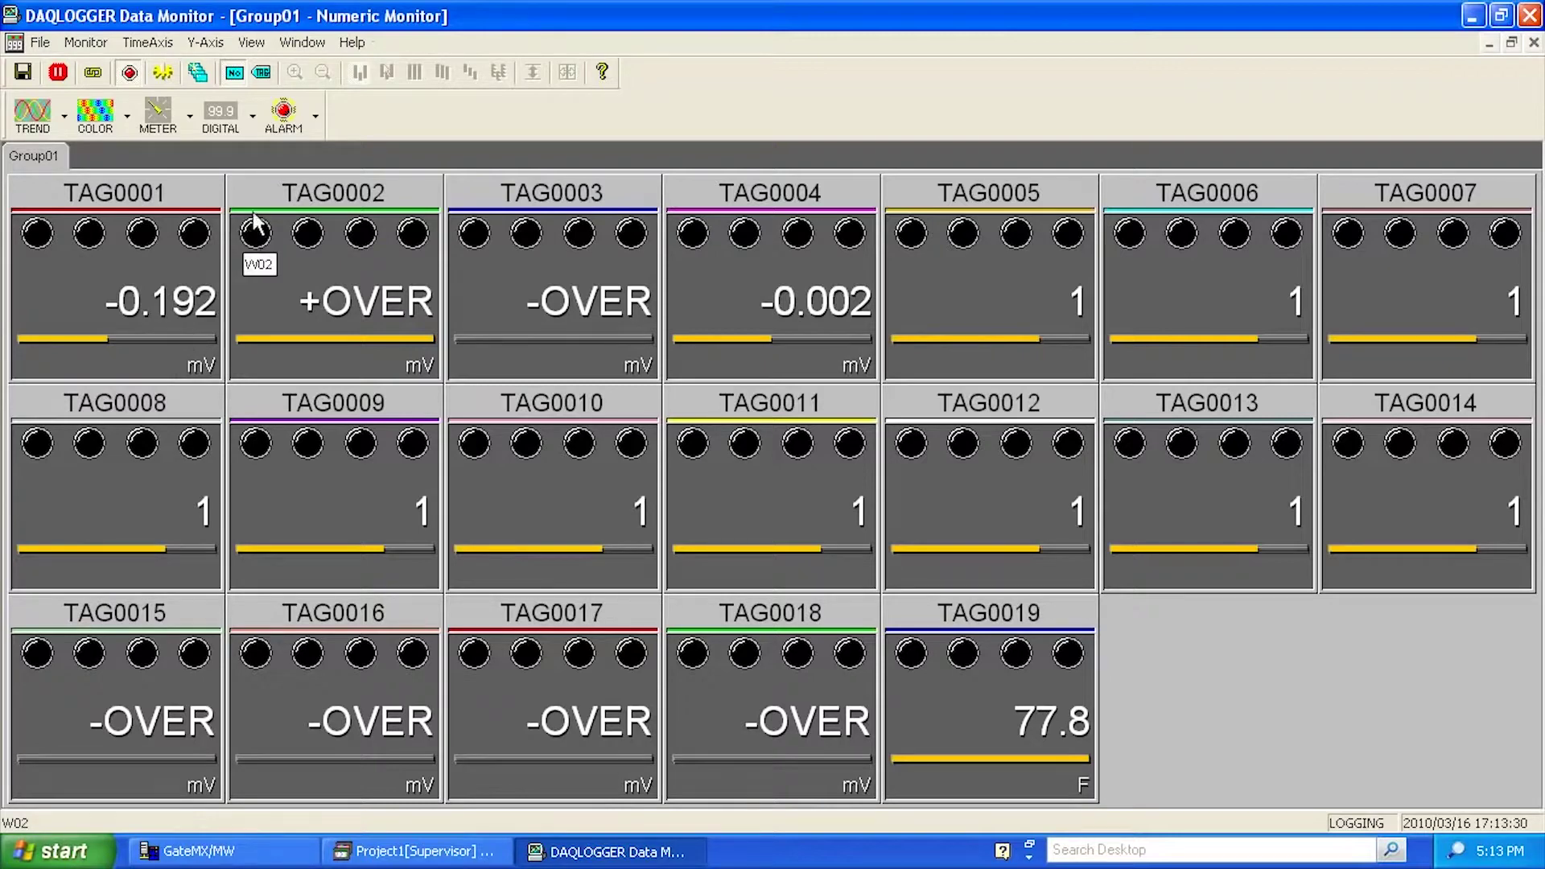
pyautogui.click(281, 116)
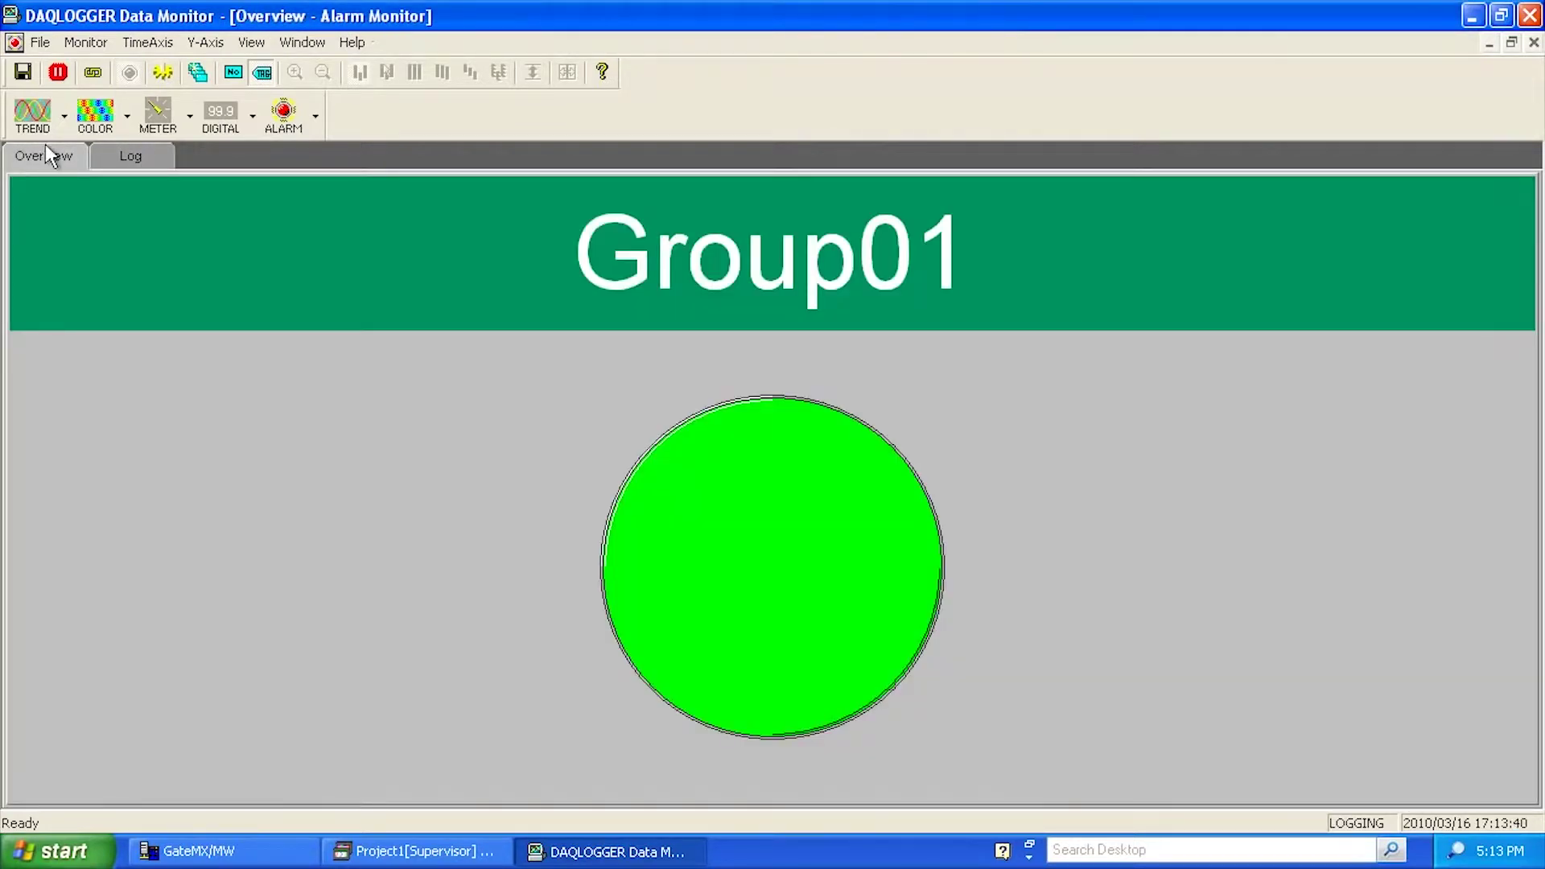
pyautogui.click(208, 111)
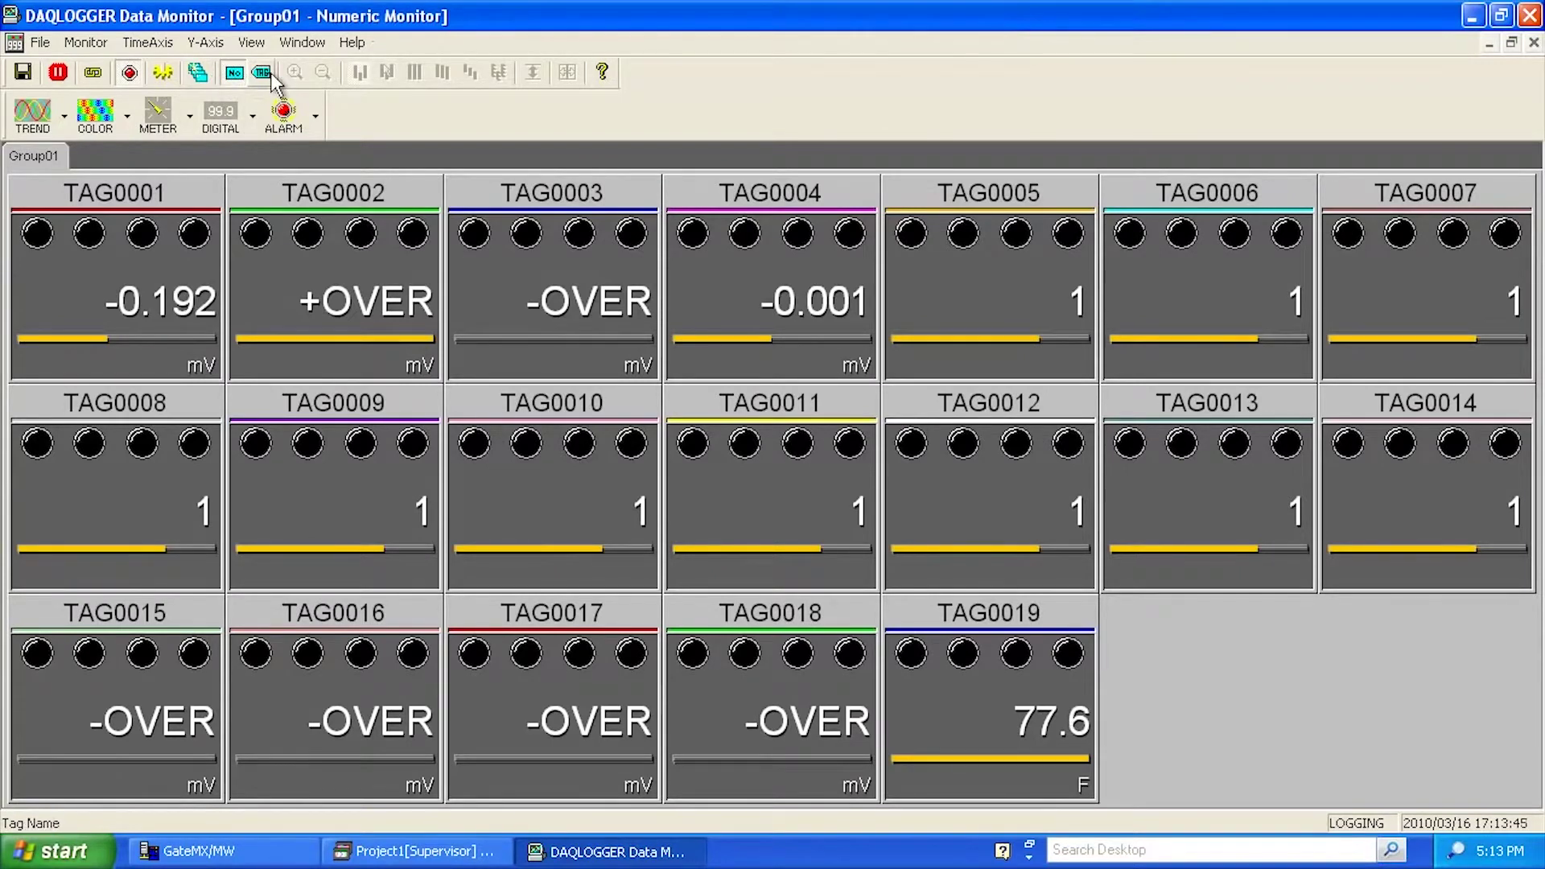
pyautogui.click(268, 76)
pyautogui.click(259, 74)
pyautogui.click(254, 76)
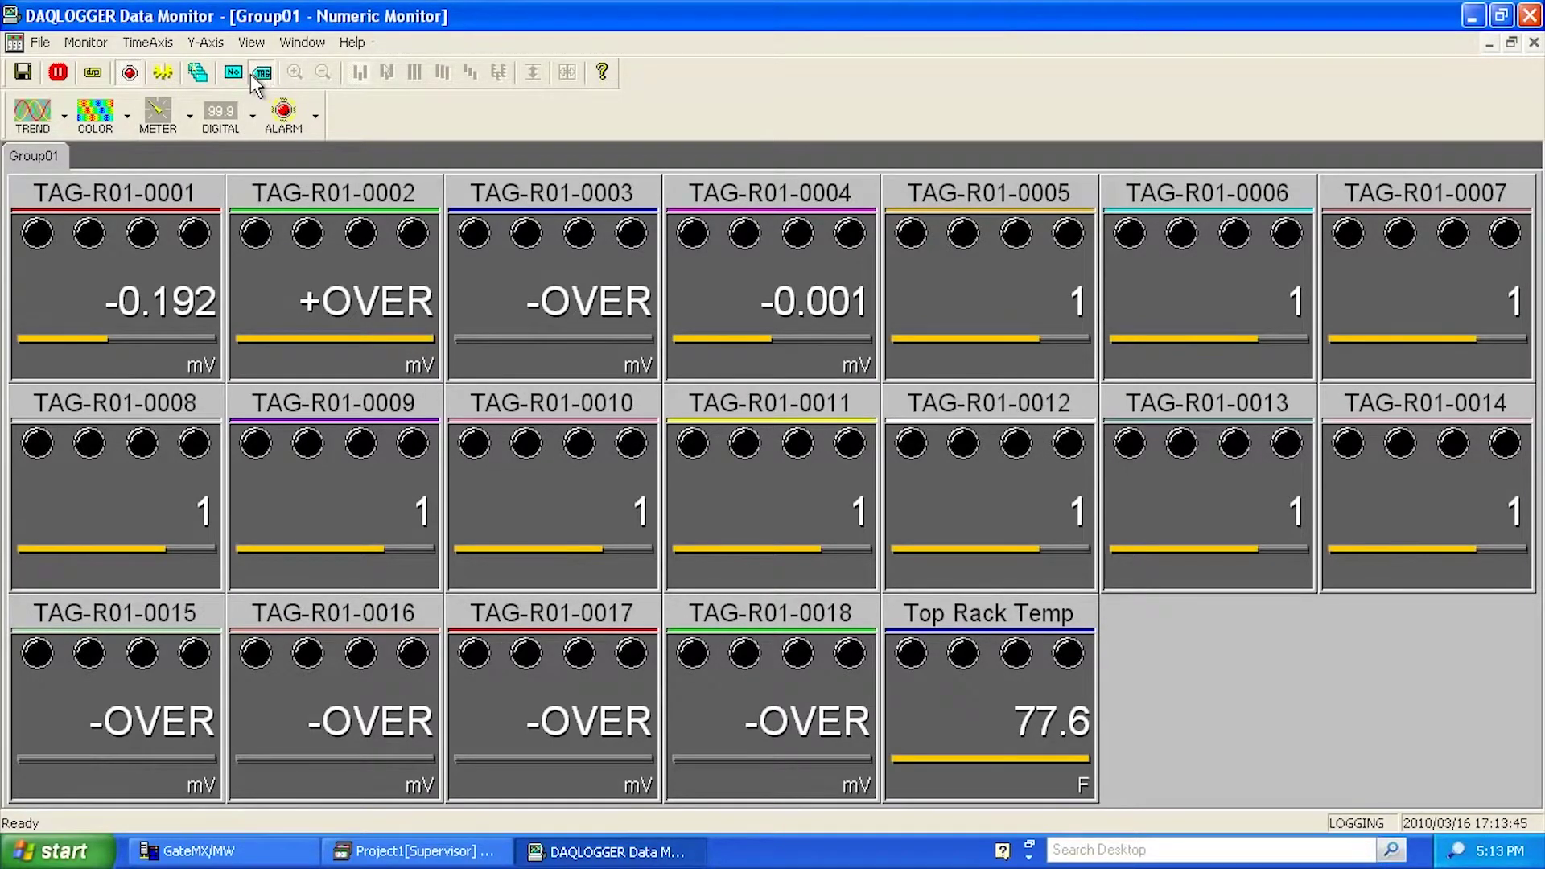
pyautogui.click(169, 74)
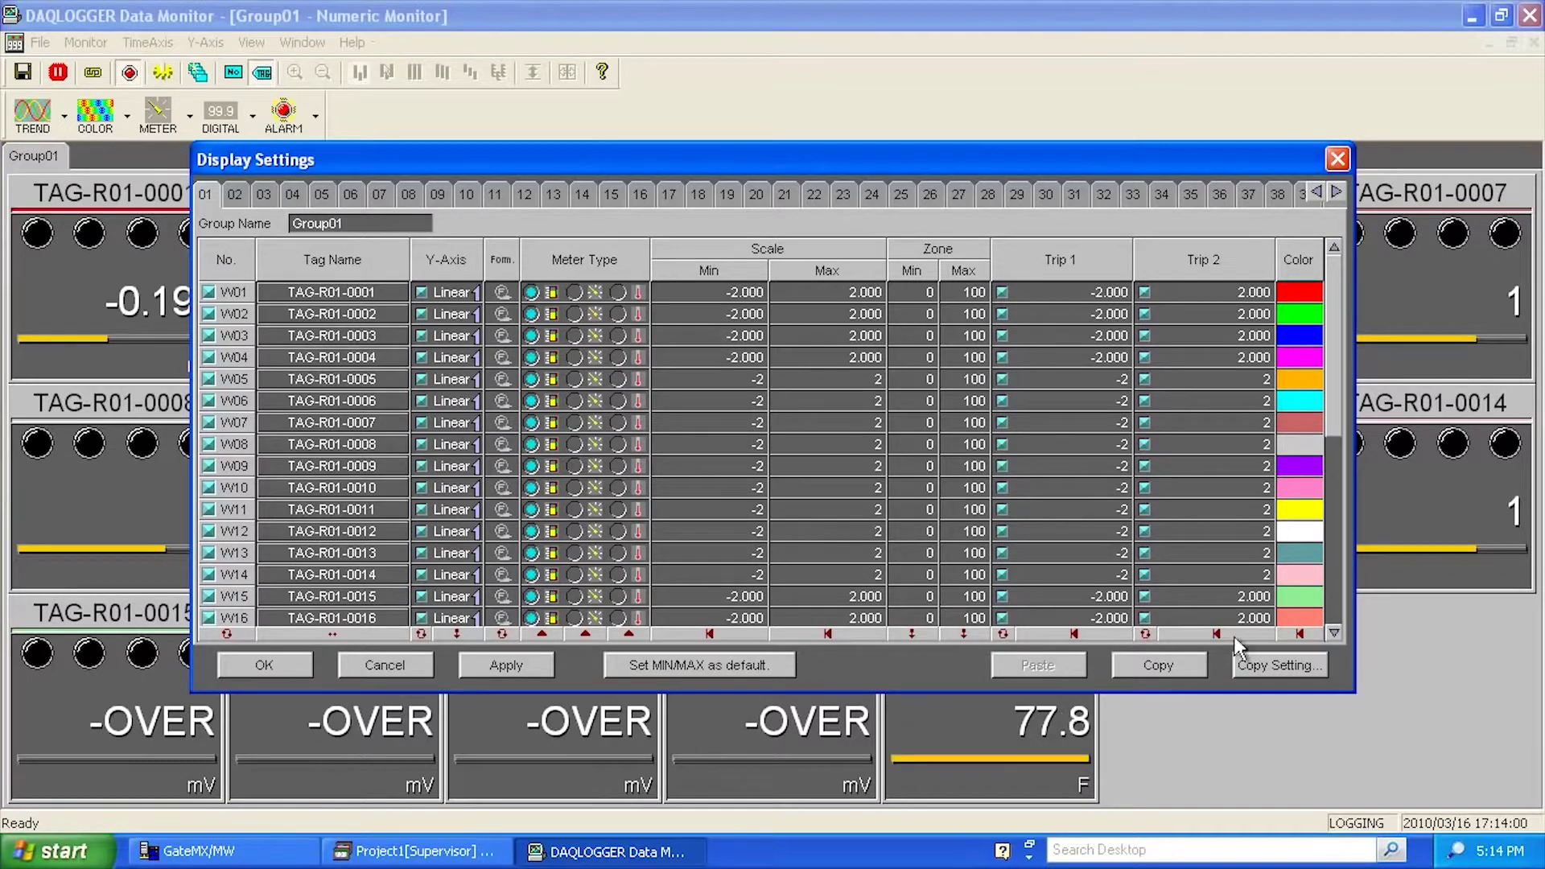
pyautogui.click(1337, 159)
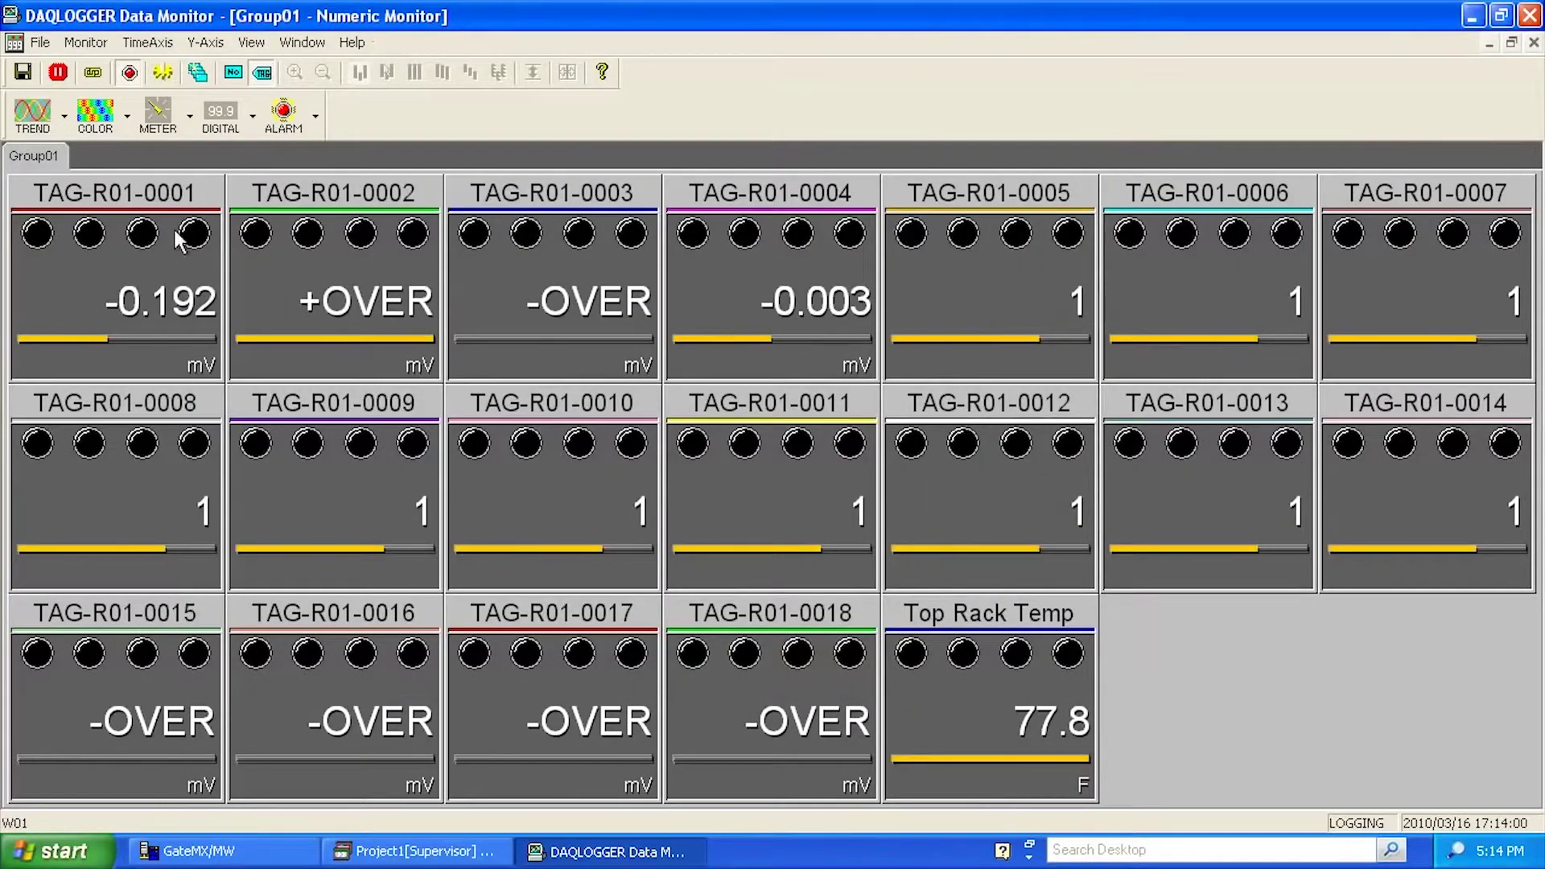
pyautogui.click(85, 42)
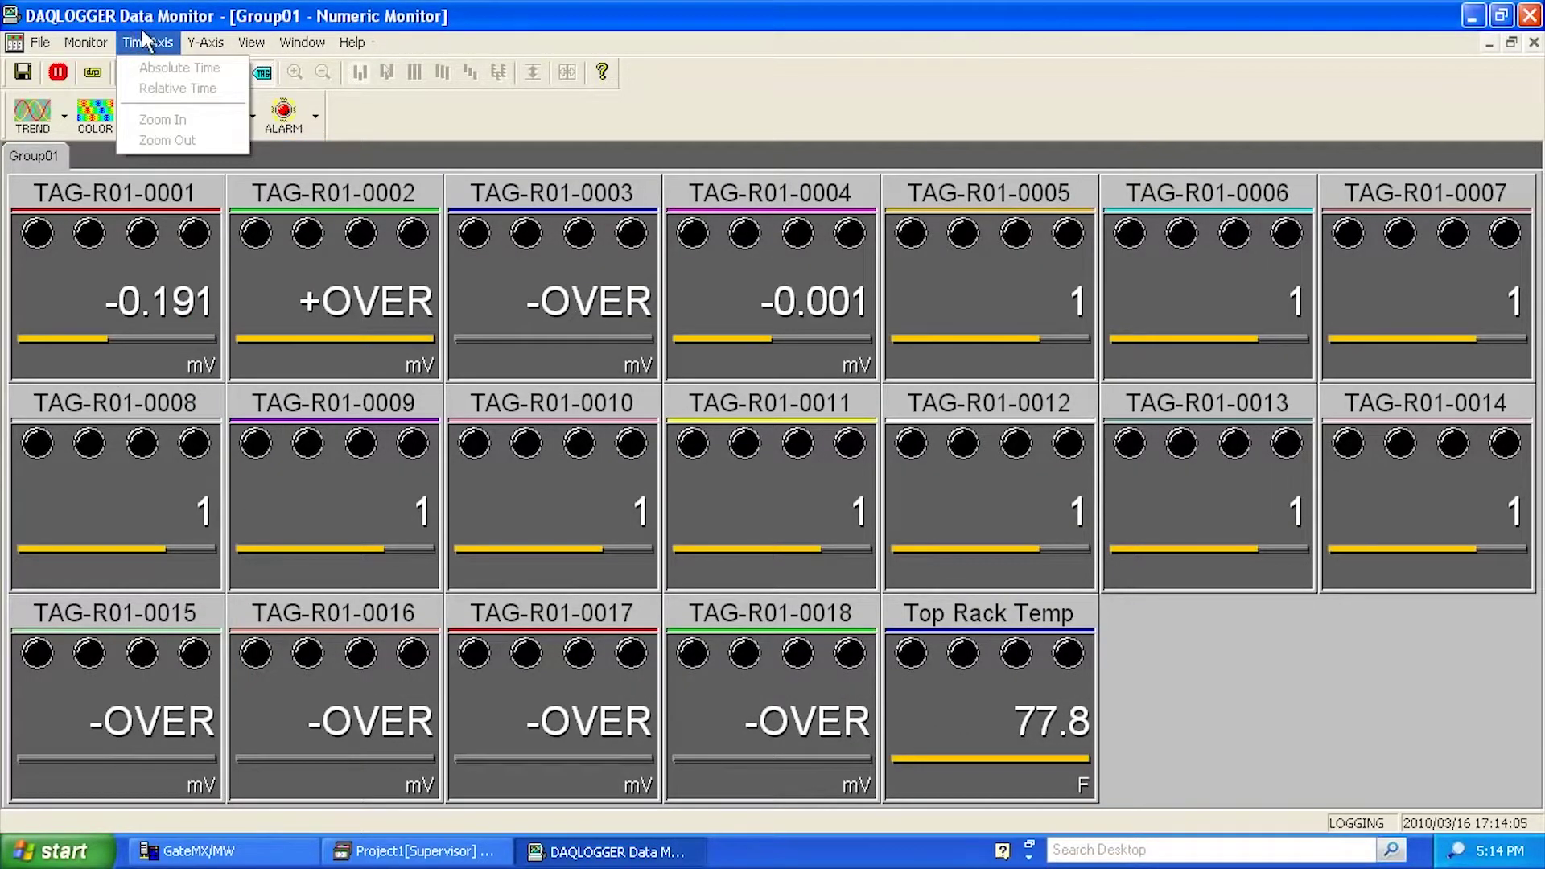
# - Close the numeric, alarm, meter and colour-bar monitor windows, keeping only the trend chart
pyautogui.moveTo(255, 45)
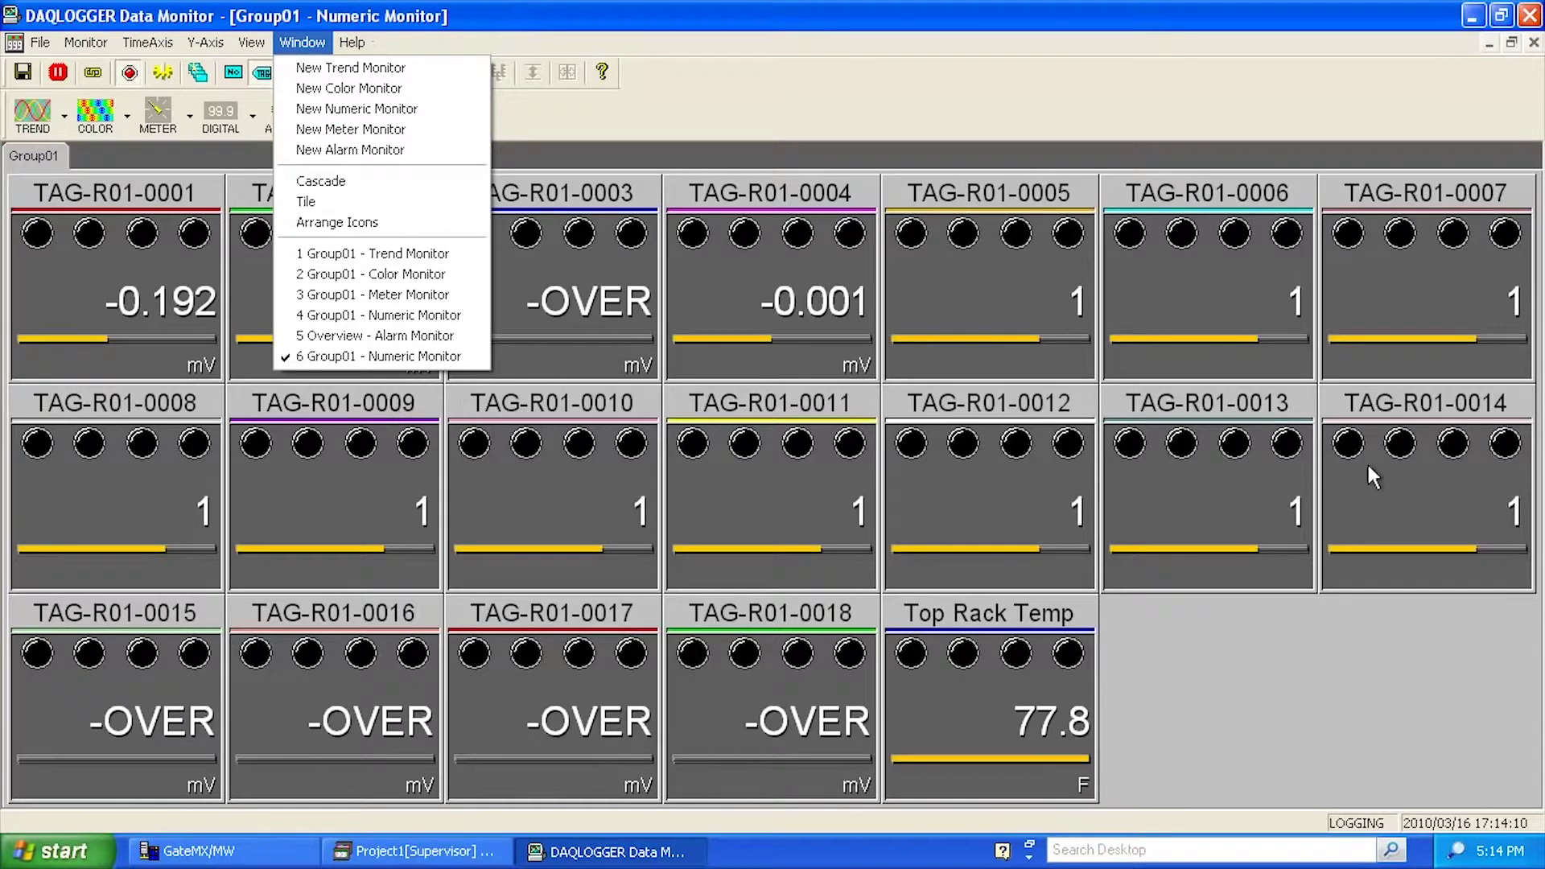
pyautogui.click(1429, 708)
pyautogui.click(1533, 44)
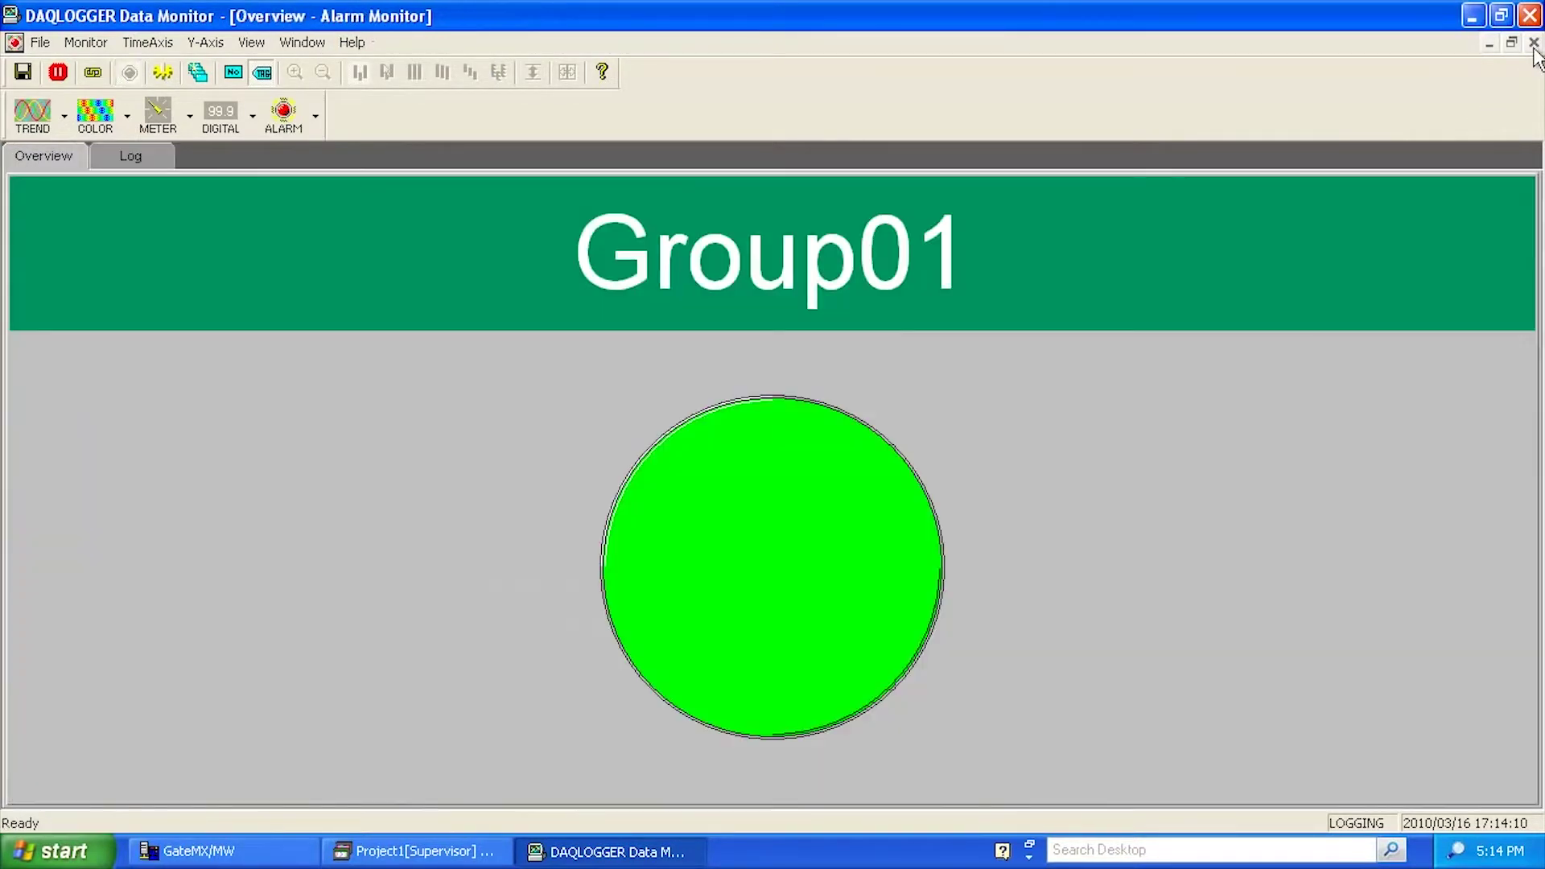
pyautogui.click(1533, 44)
pyautogui.click(1534, 45)
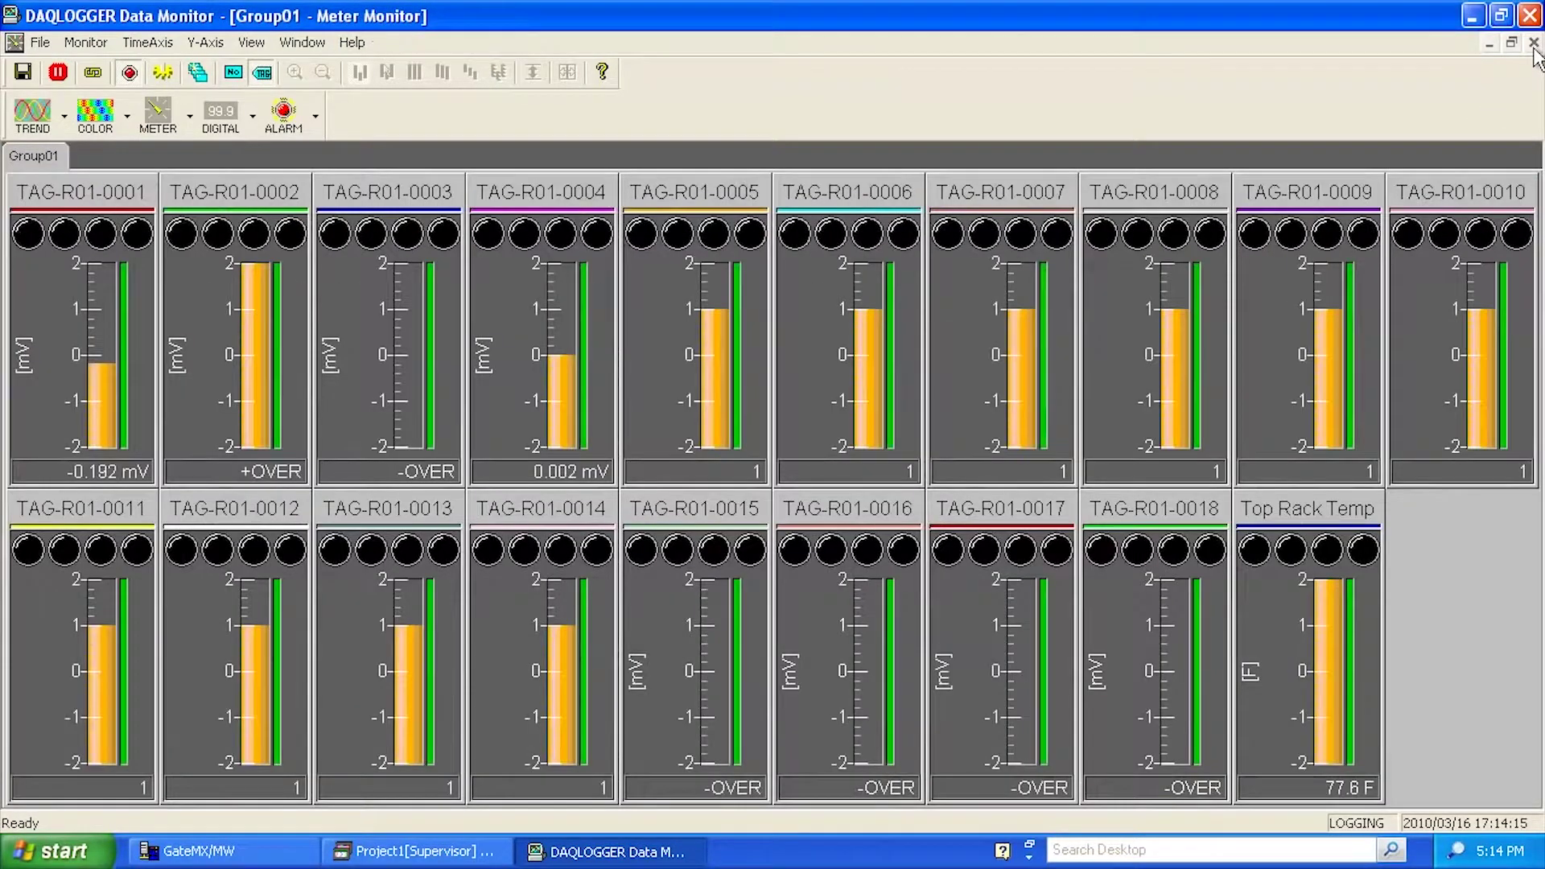
pyautogui.click(1534, 44)
pyautogui.click(1534, 44)
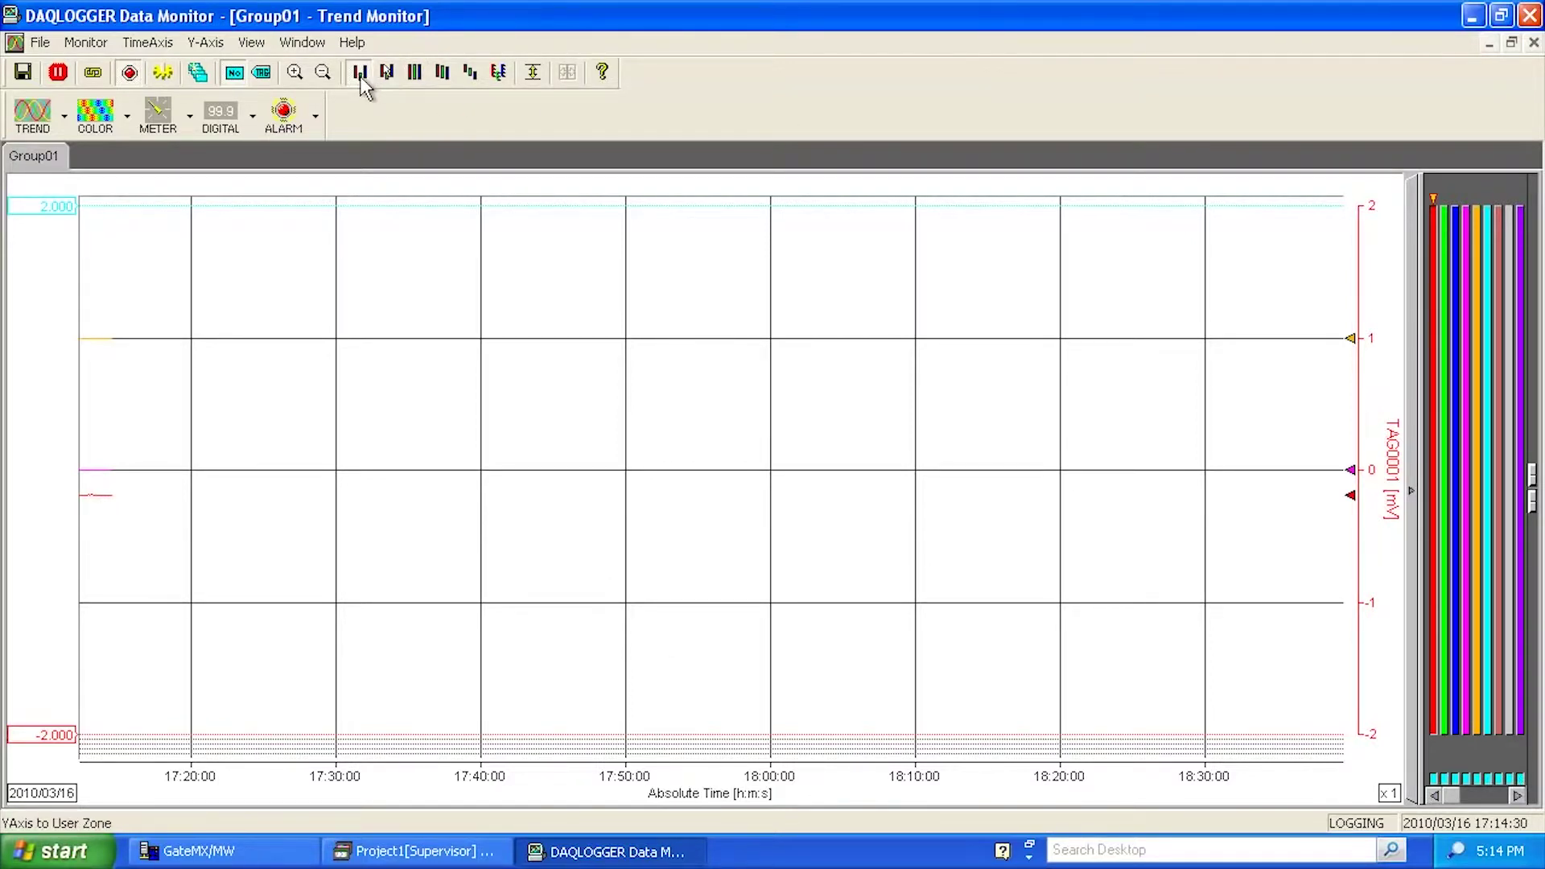
# - Give each tag its own scale and zone, then toggle zone buttons for the first seven tags
pyautogui.click(494, 69)
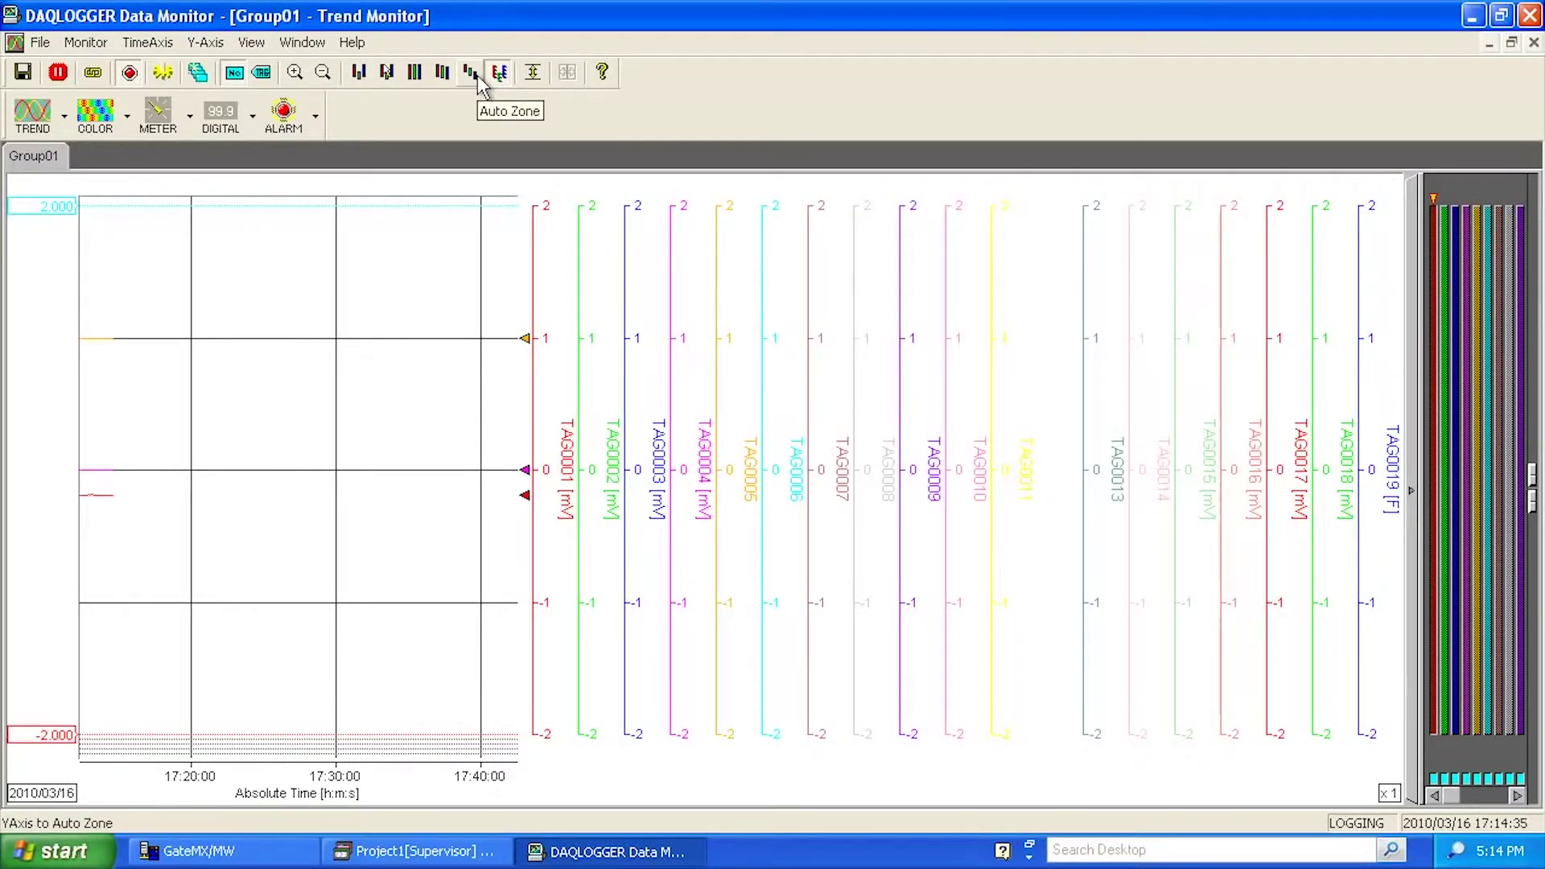
pyautogui.click(476, 74)
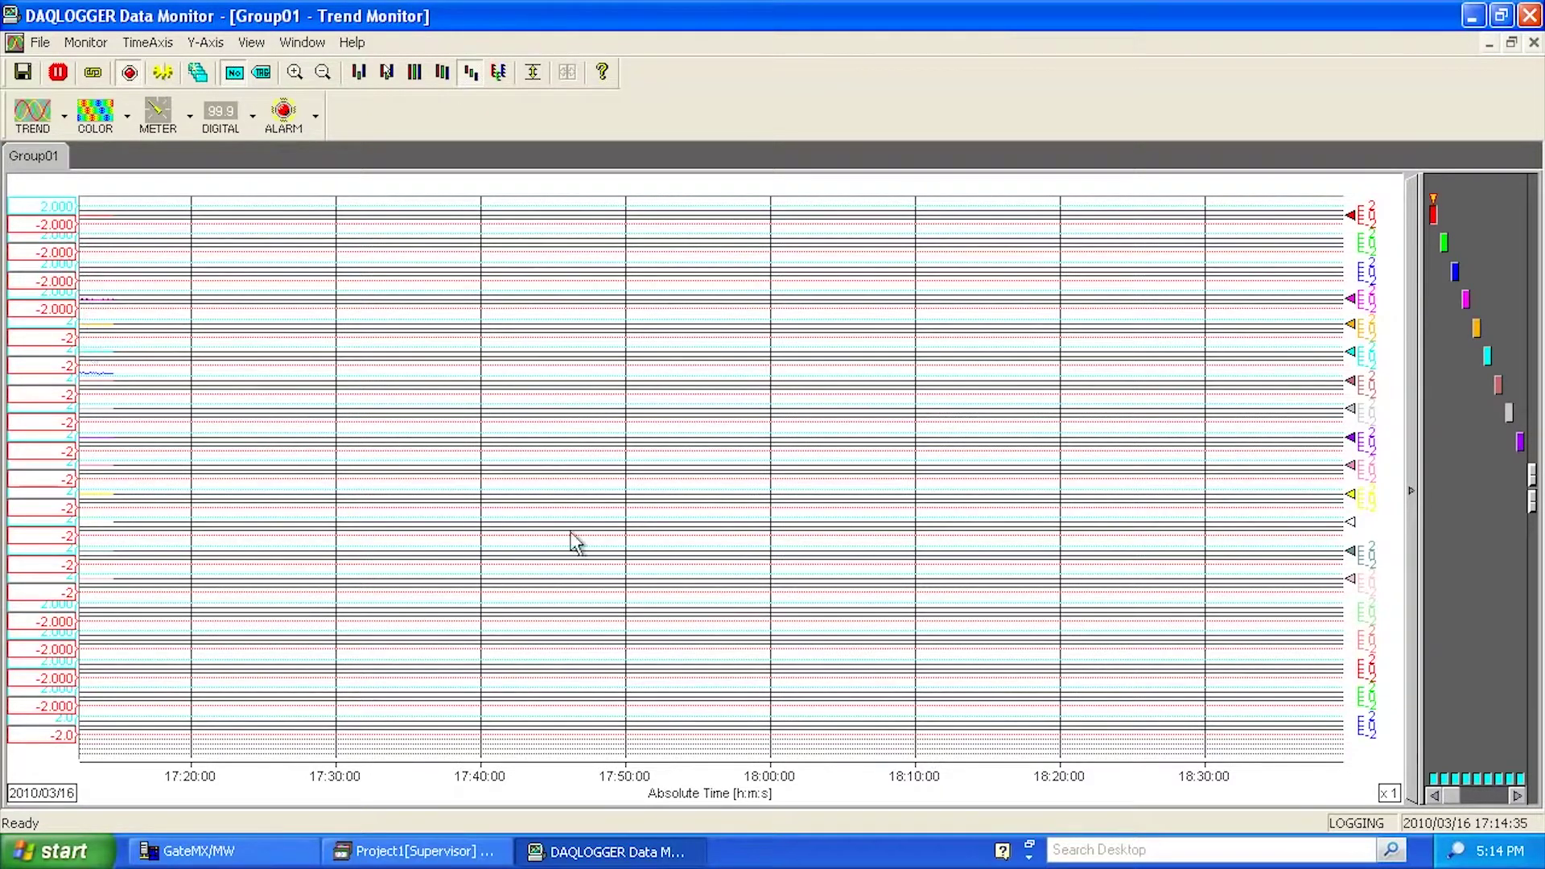
pyautogui.click(1437, 785)
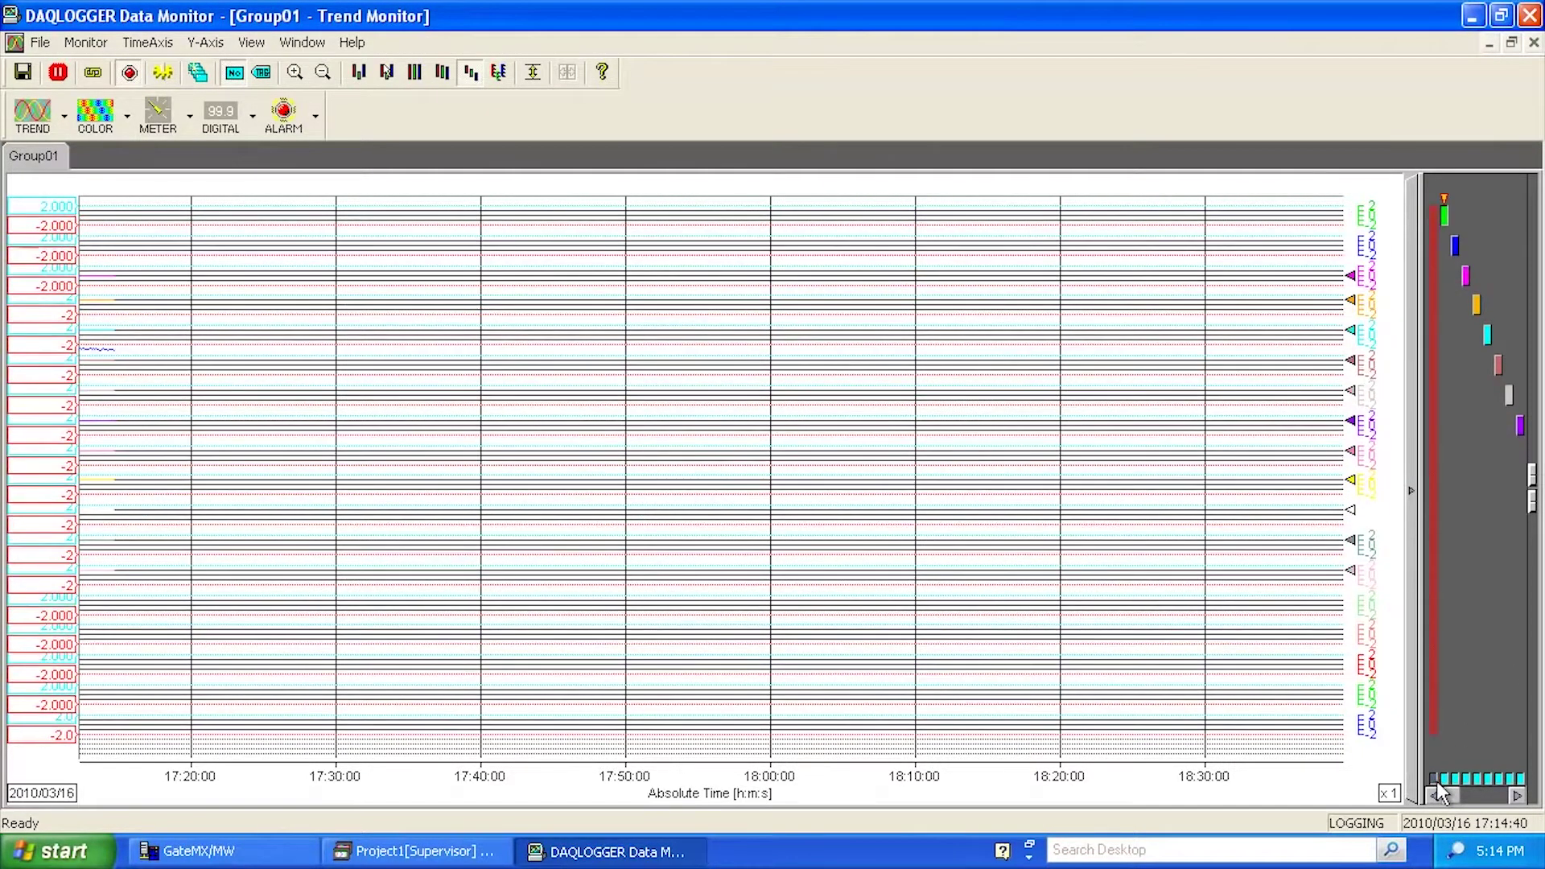
pyautogui.click(1444, 779)
pyautogui.click(1453, 780)
pyautogui.click(1466, 780)
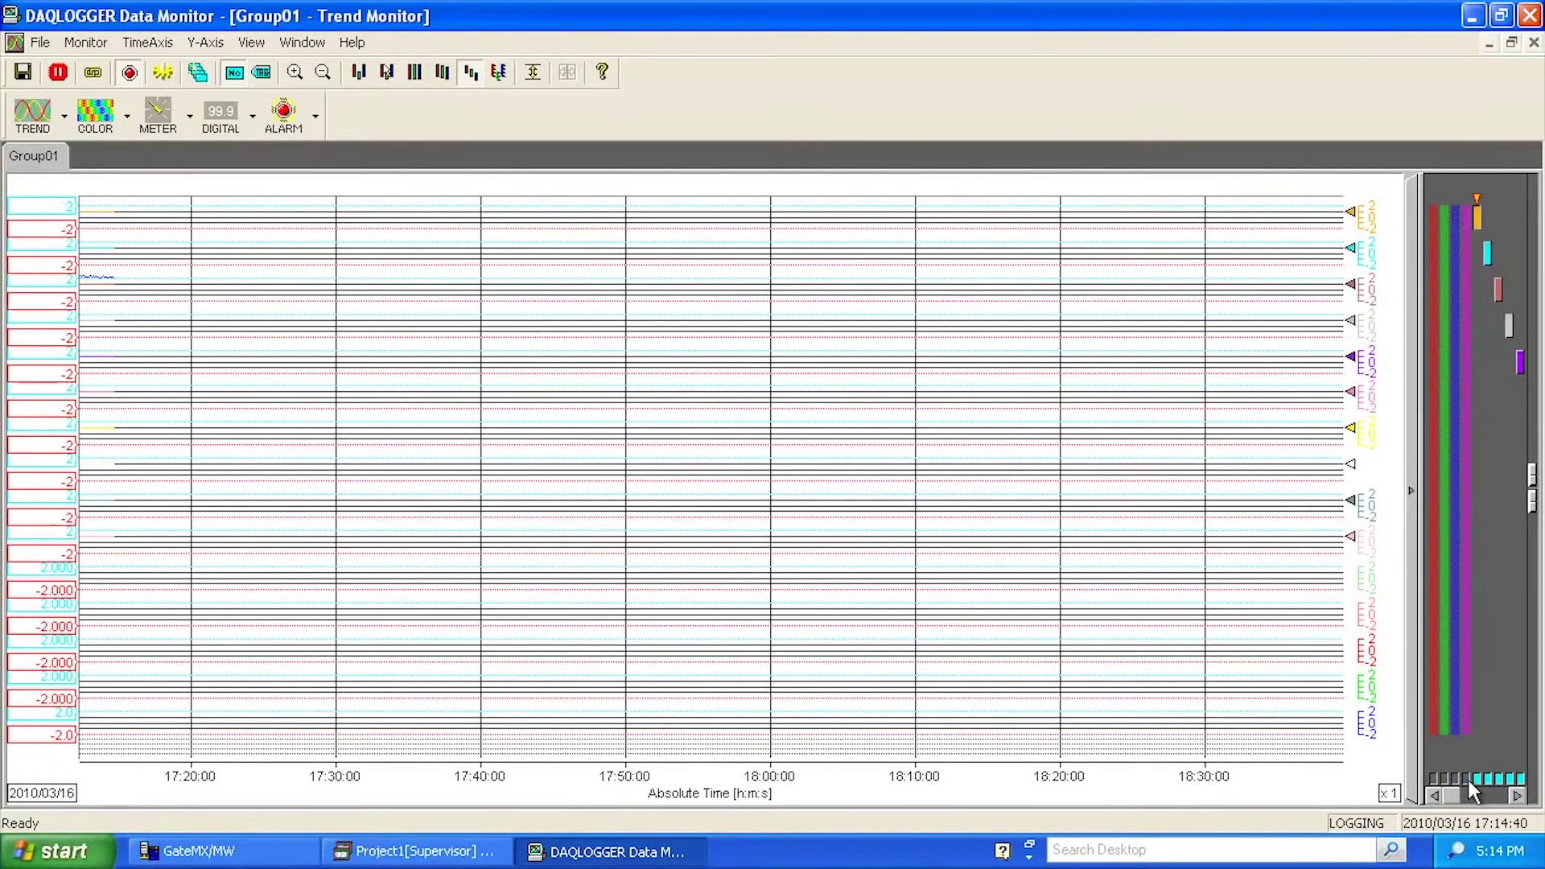
pyautogui.click(1476, 781)
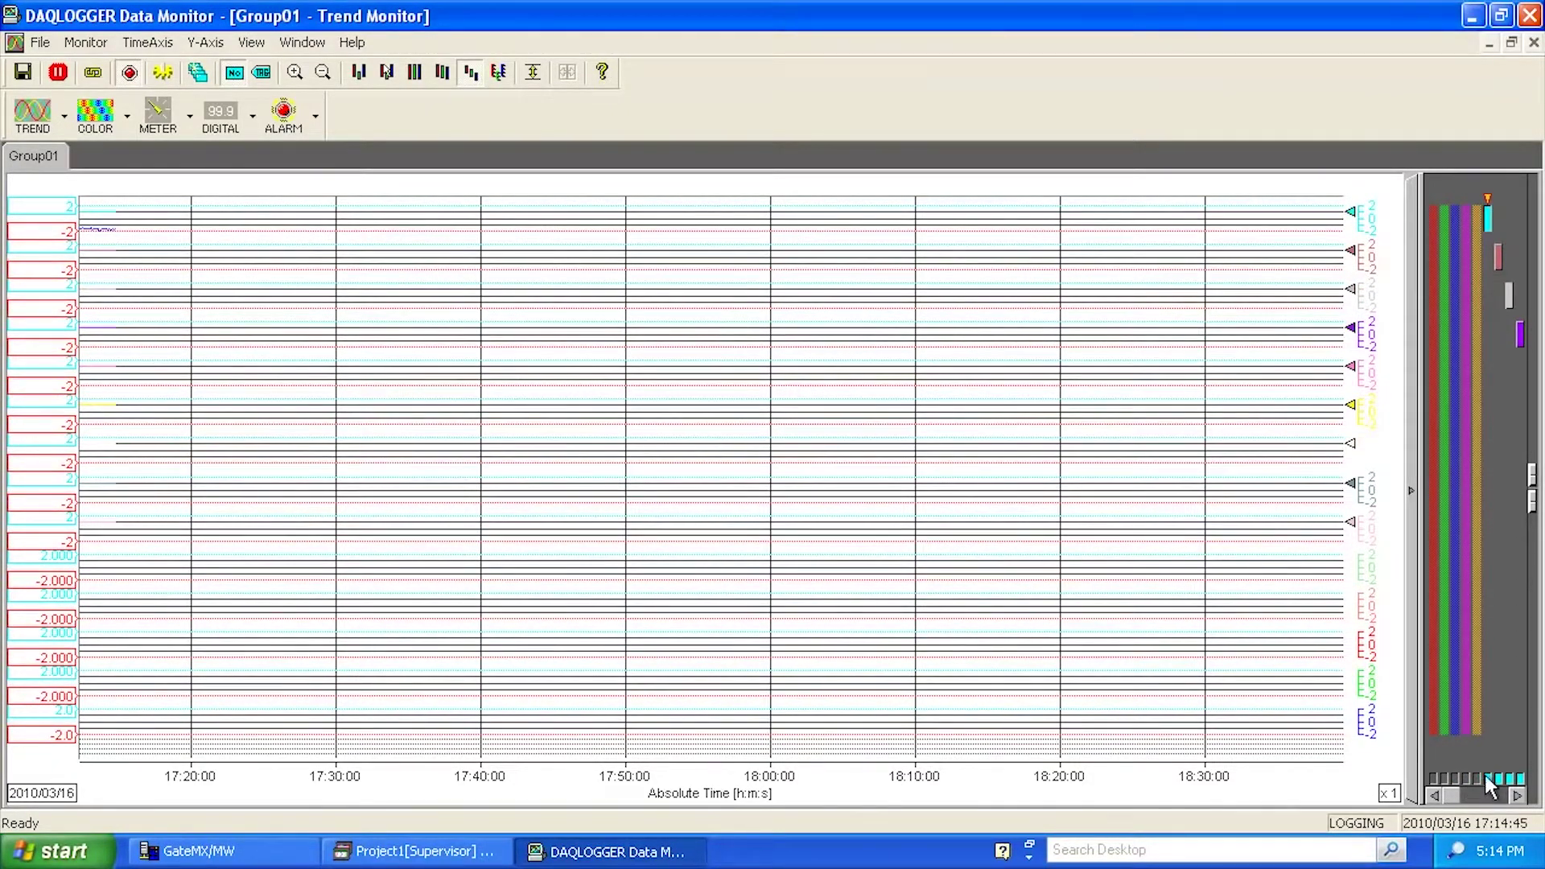
pyautogui.click(1487, 779)
pyautogui.click(1497, 778)
# - Toggle the remaining tag zones until only TAG0018 and TAG0019 remain on the chart
pyautogui.click(1516, 796)
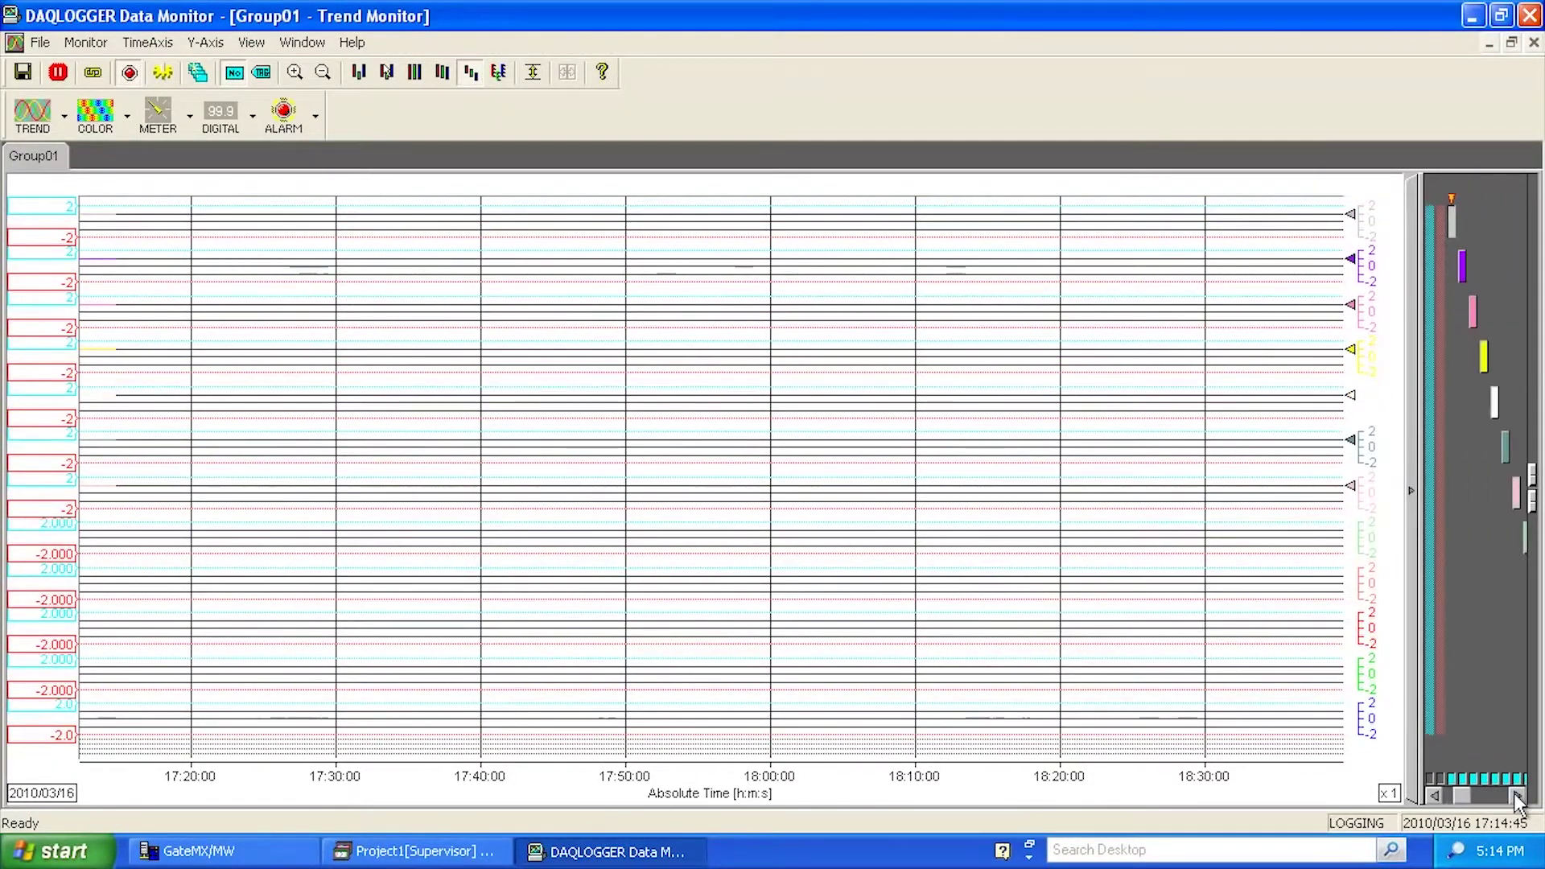
pyautogui.click(1452, 777)
pyautogui.click(1464, 777)
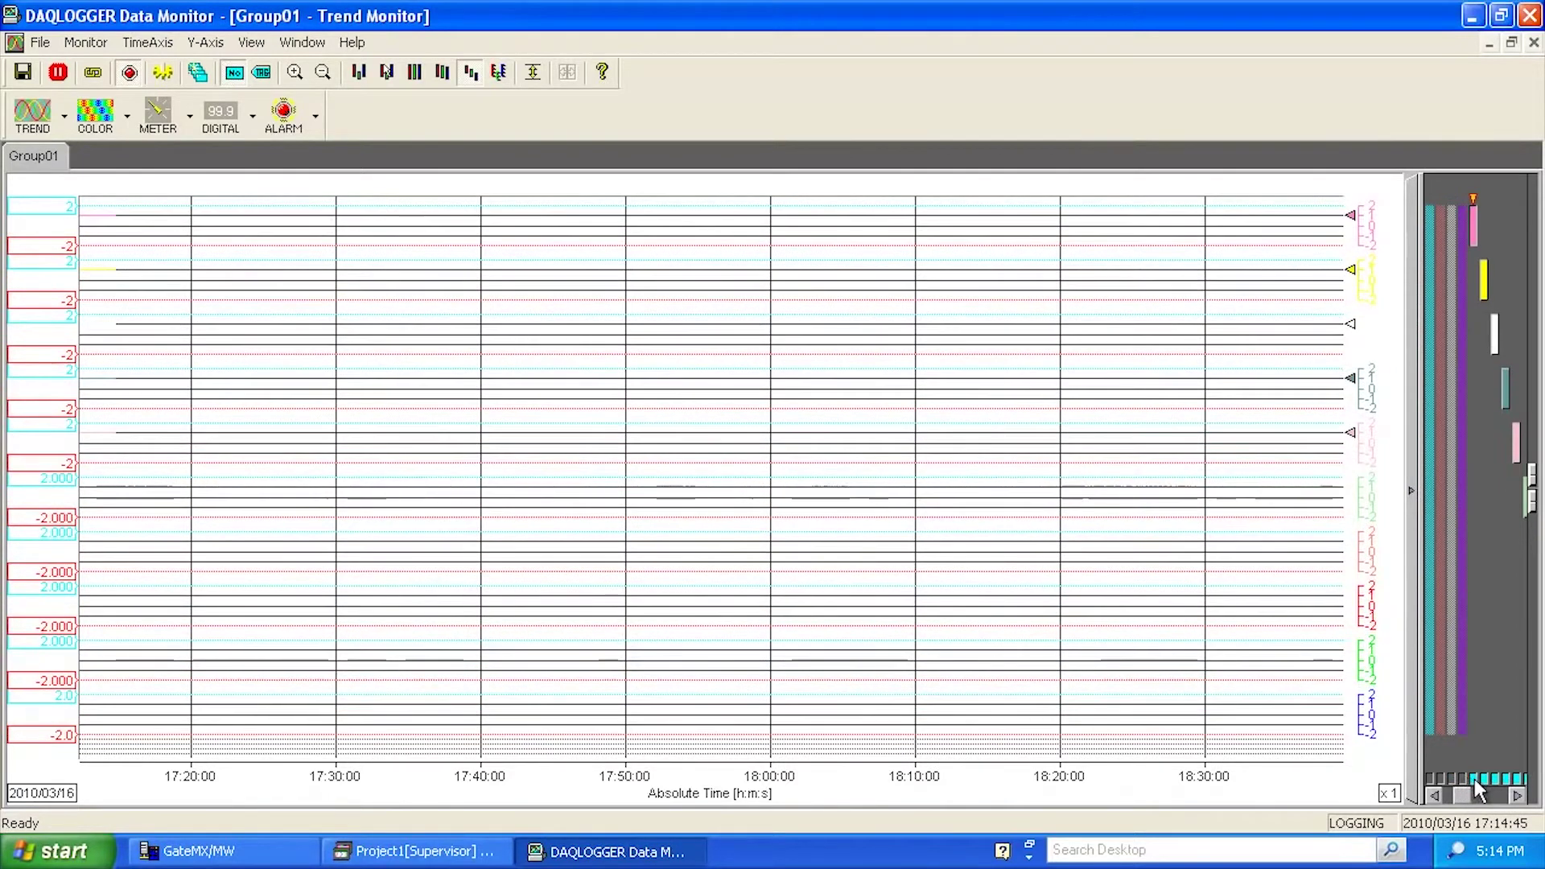
pyautogui.click(1474, 778)
pyautogui.click(1486, 779)
pyautogui.click(1495, 779)
pyautogui.click(1505, 779)
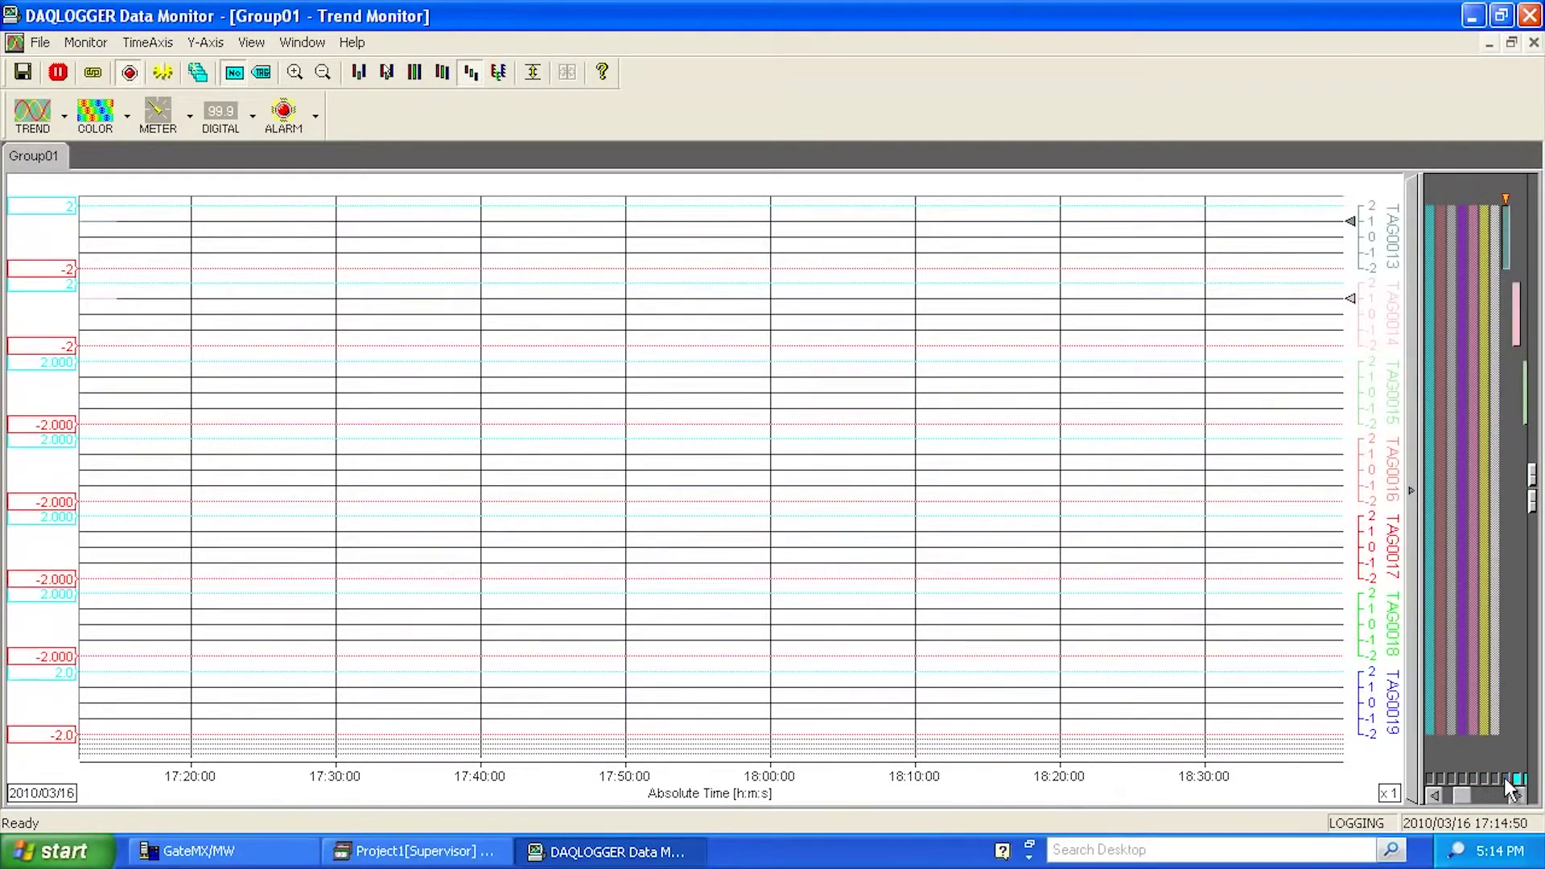
pyautogui.click(1516, 795)
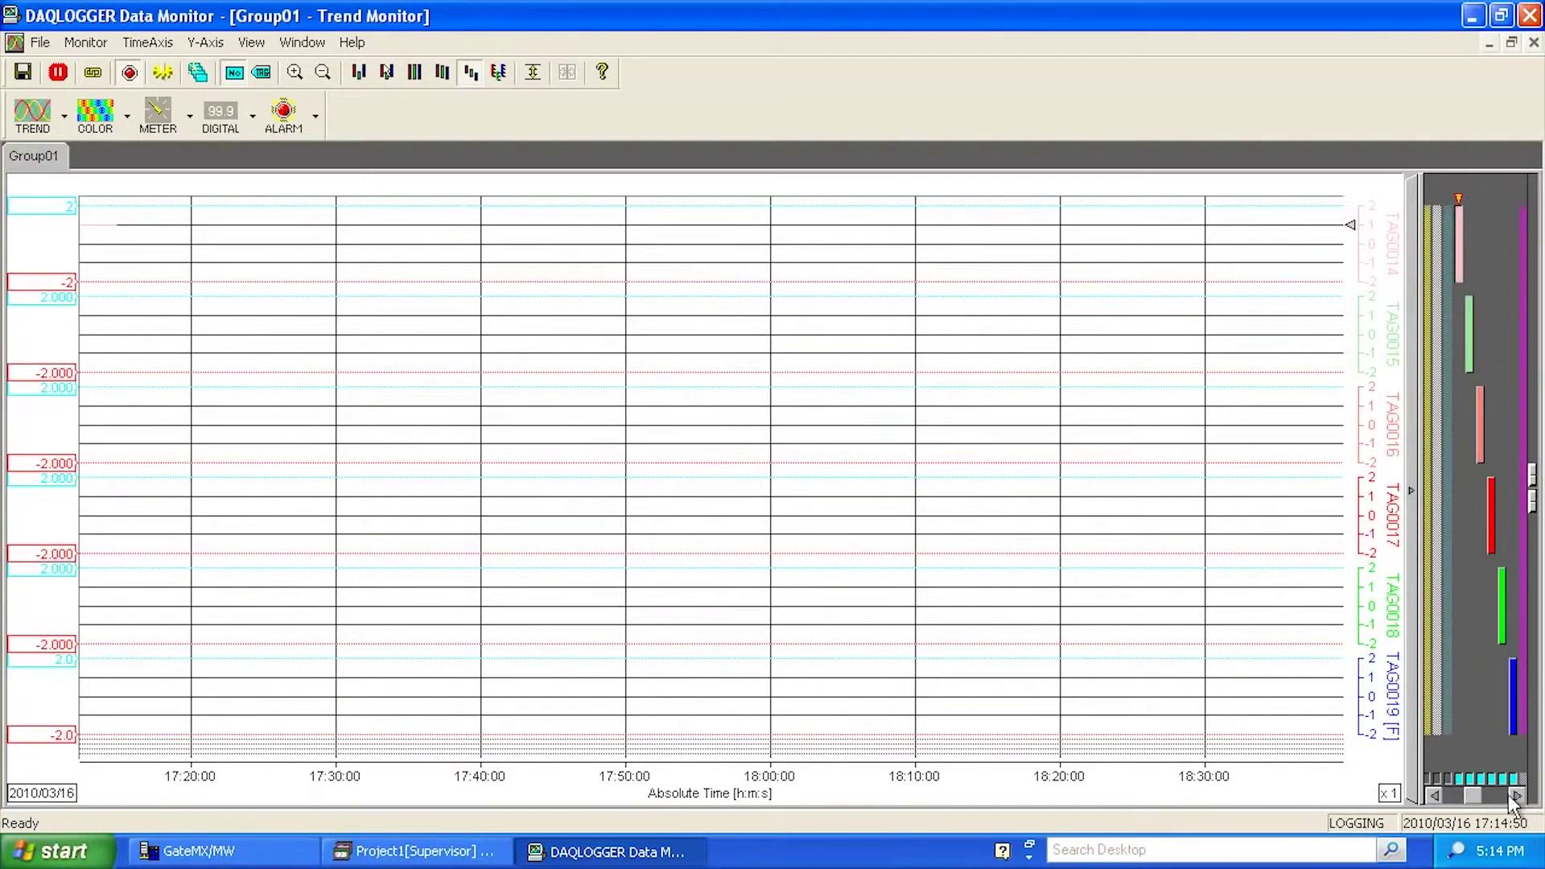
pyautogui.click(1464, 778)
pyautogui.click(1475, 779)
pyautogui.click(1486, 780)
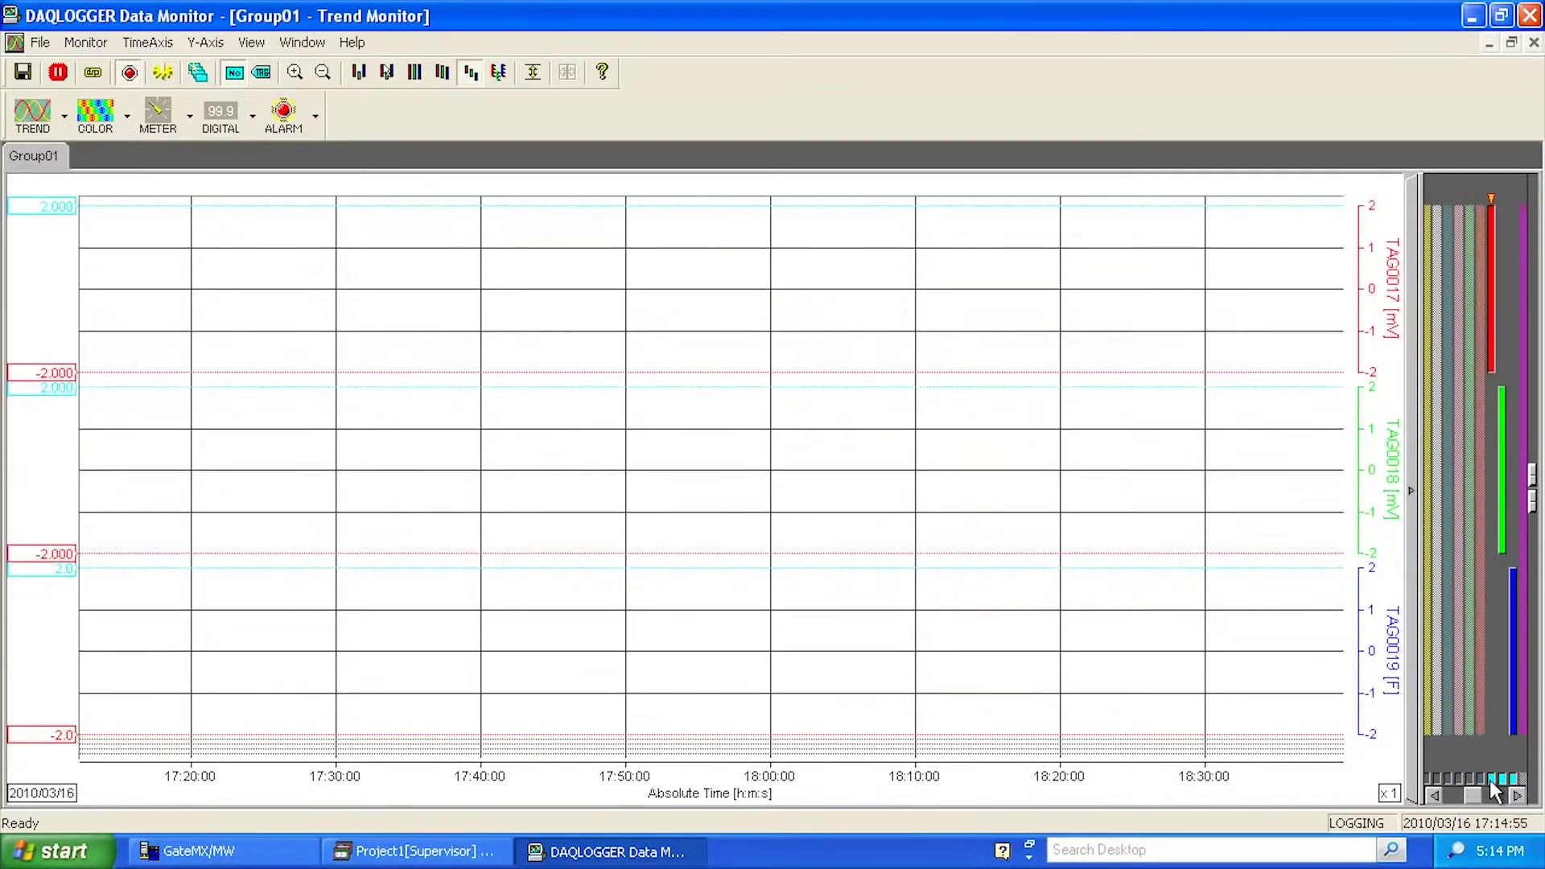
pyautogui.click(1493, 780)
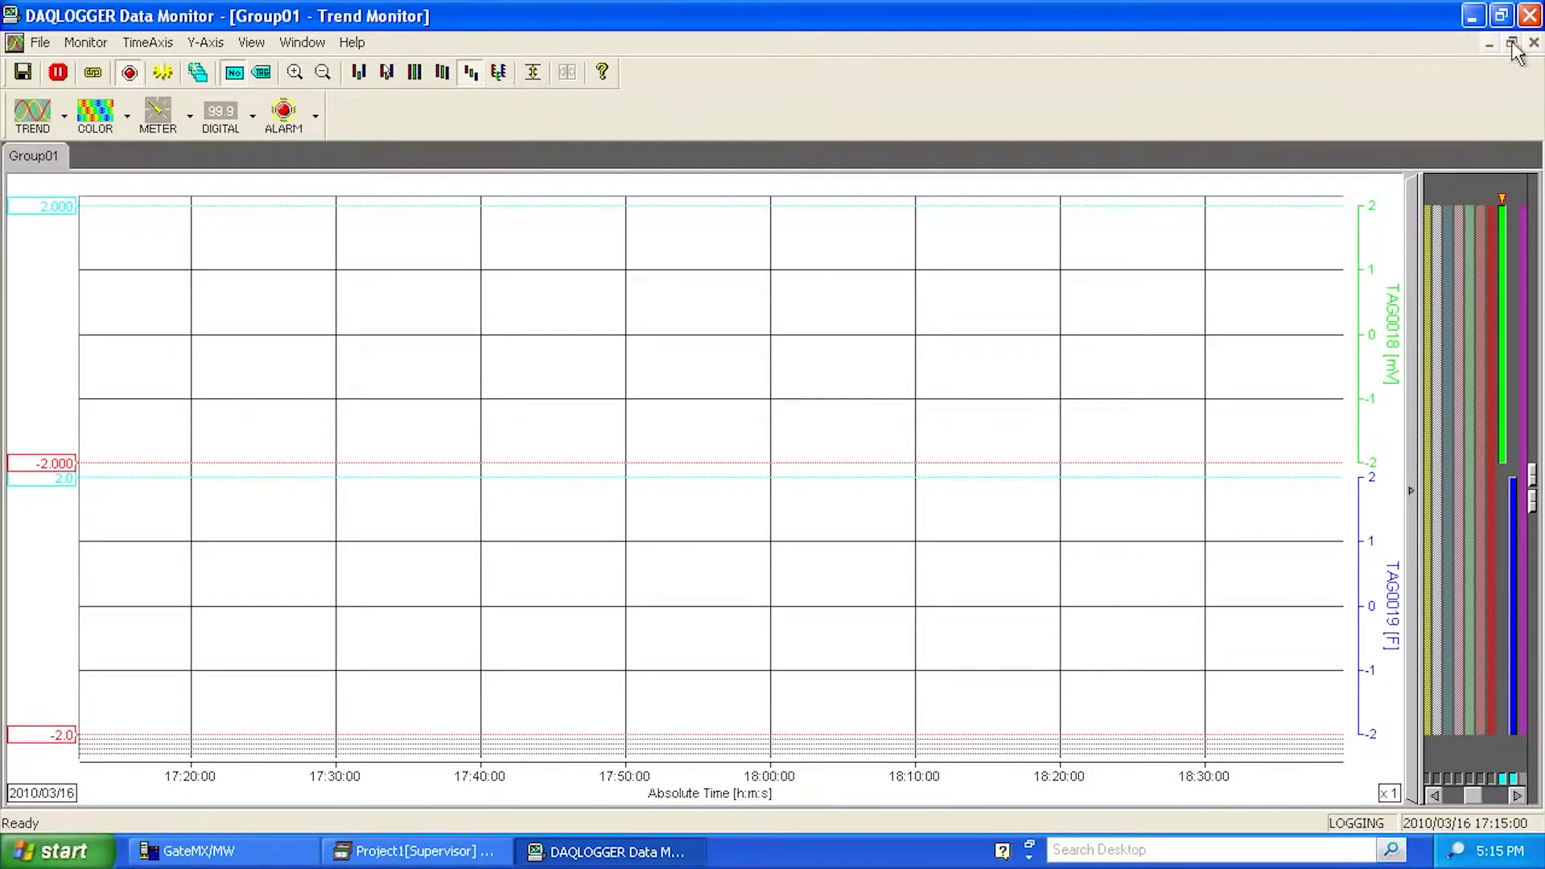
# - Close Data Monitor without saving Project1.mcd and bring DAQLOGGER Manager back from the taskbar
pyautogui.click(1529, 15)
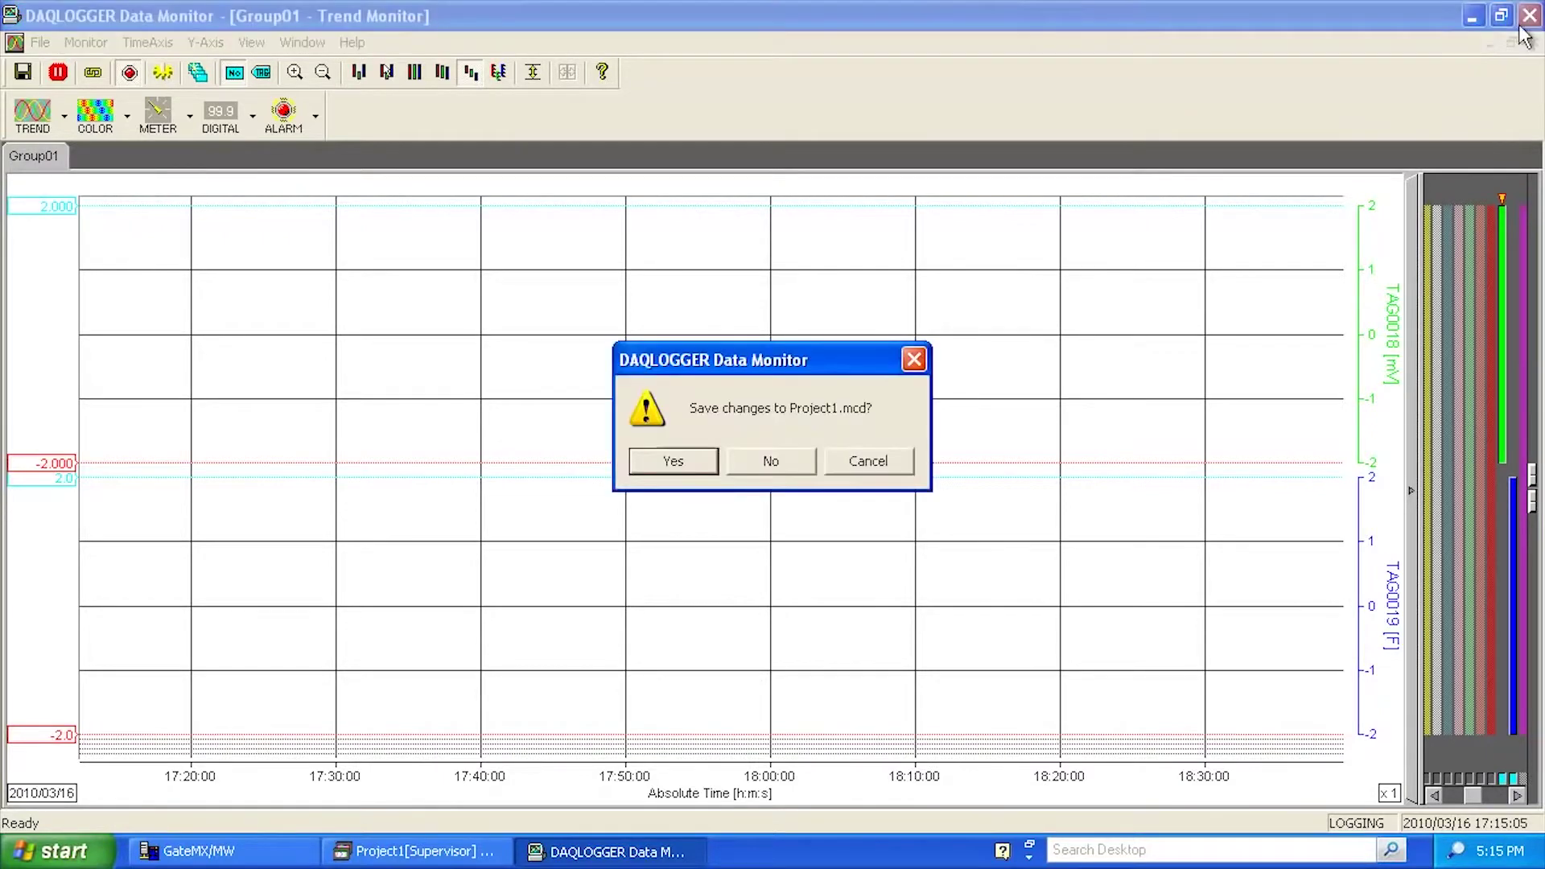
pyautogui.click(776, 467)
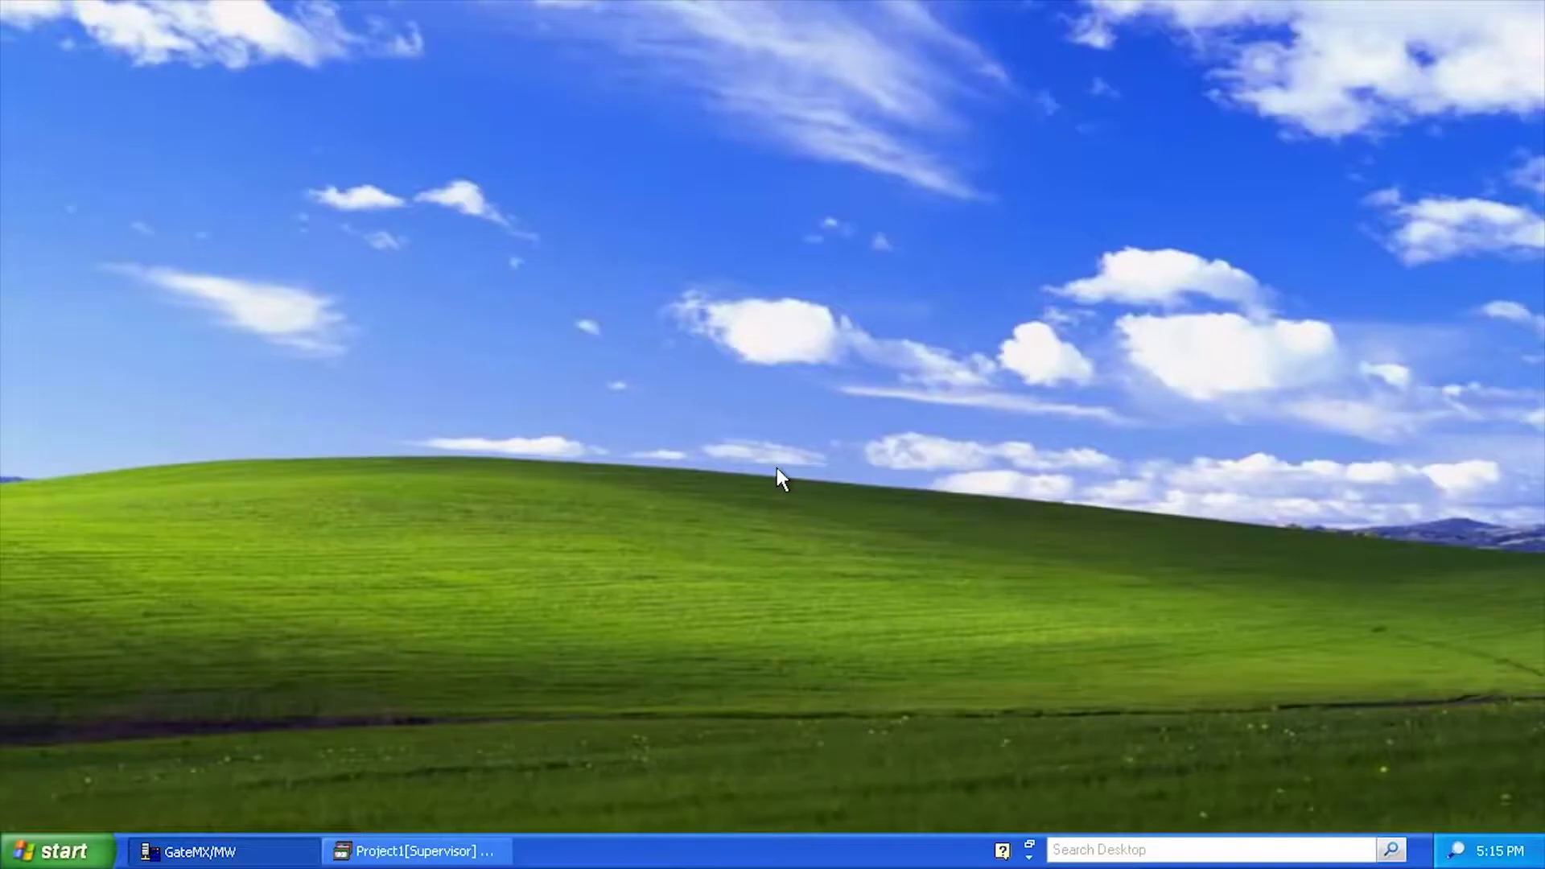
pyautogui.click(402, 853)
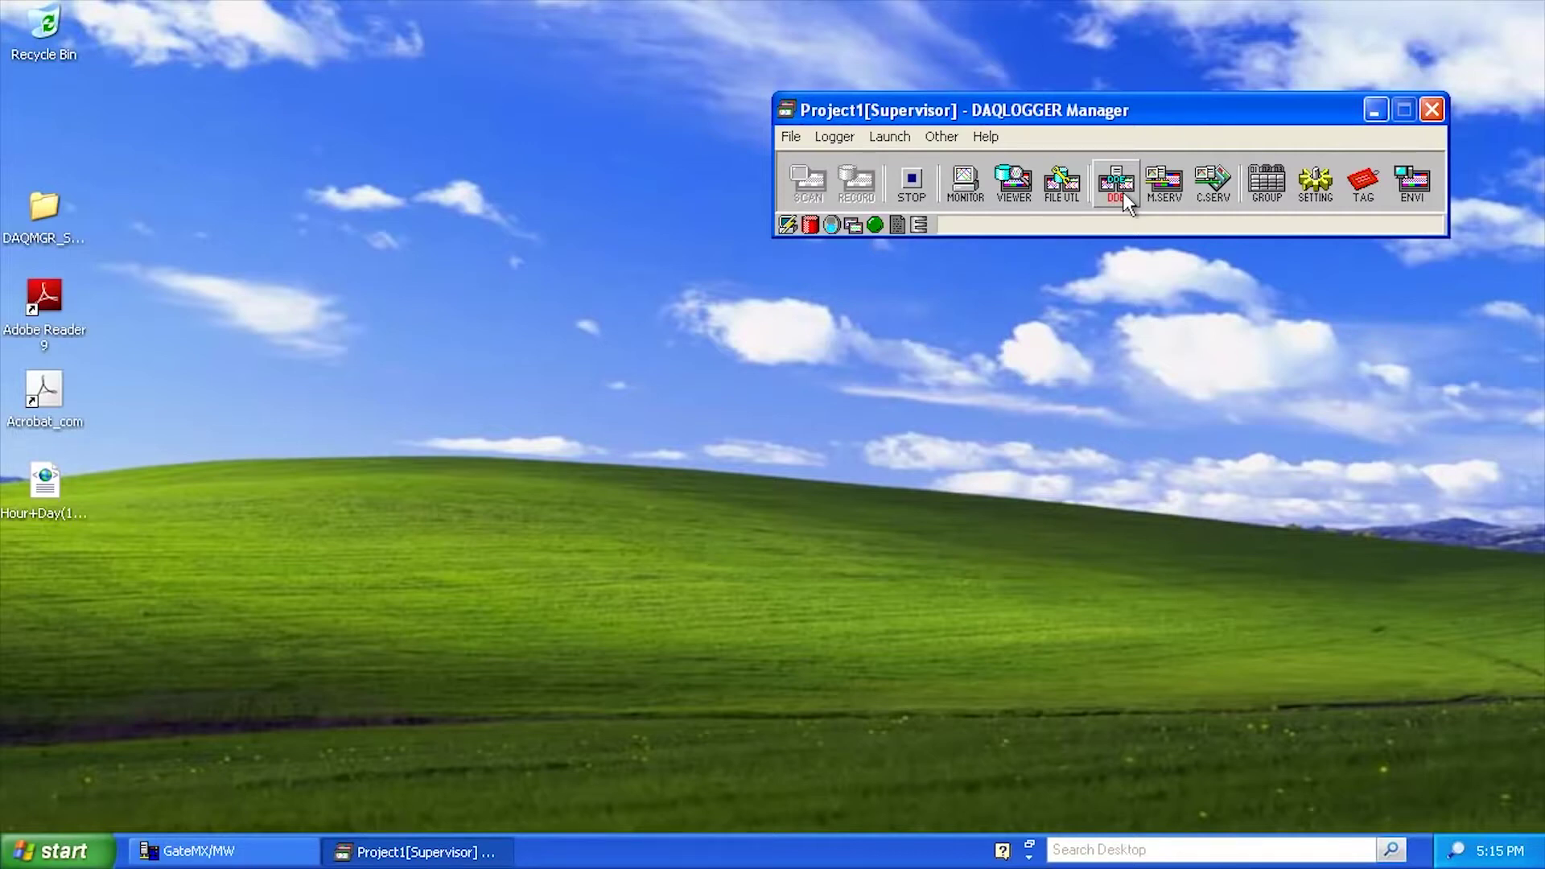
# - Launch the File Utility from Manager, move it aside, then close it again
pyautogui.click(1061, 192)
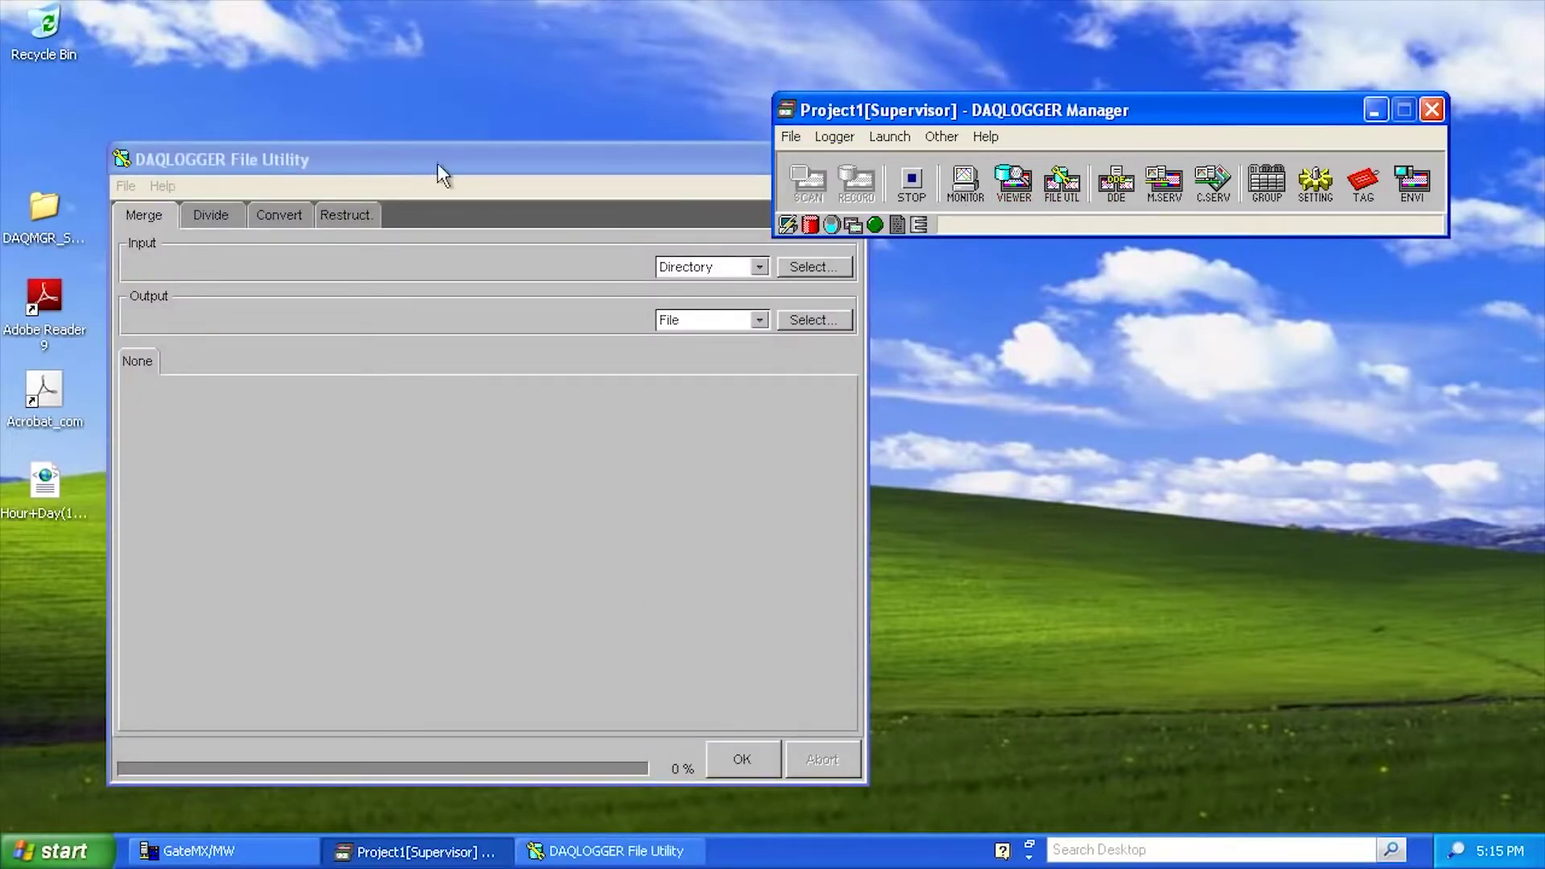
pyautogui.moveTo(475, 153); pyautogui.dragTo(466, 136)
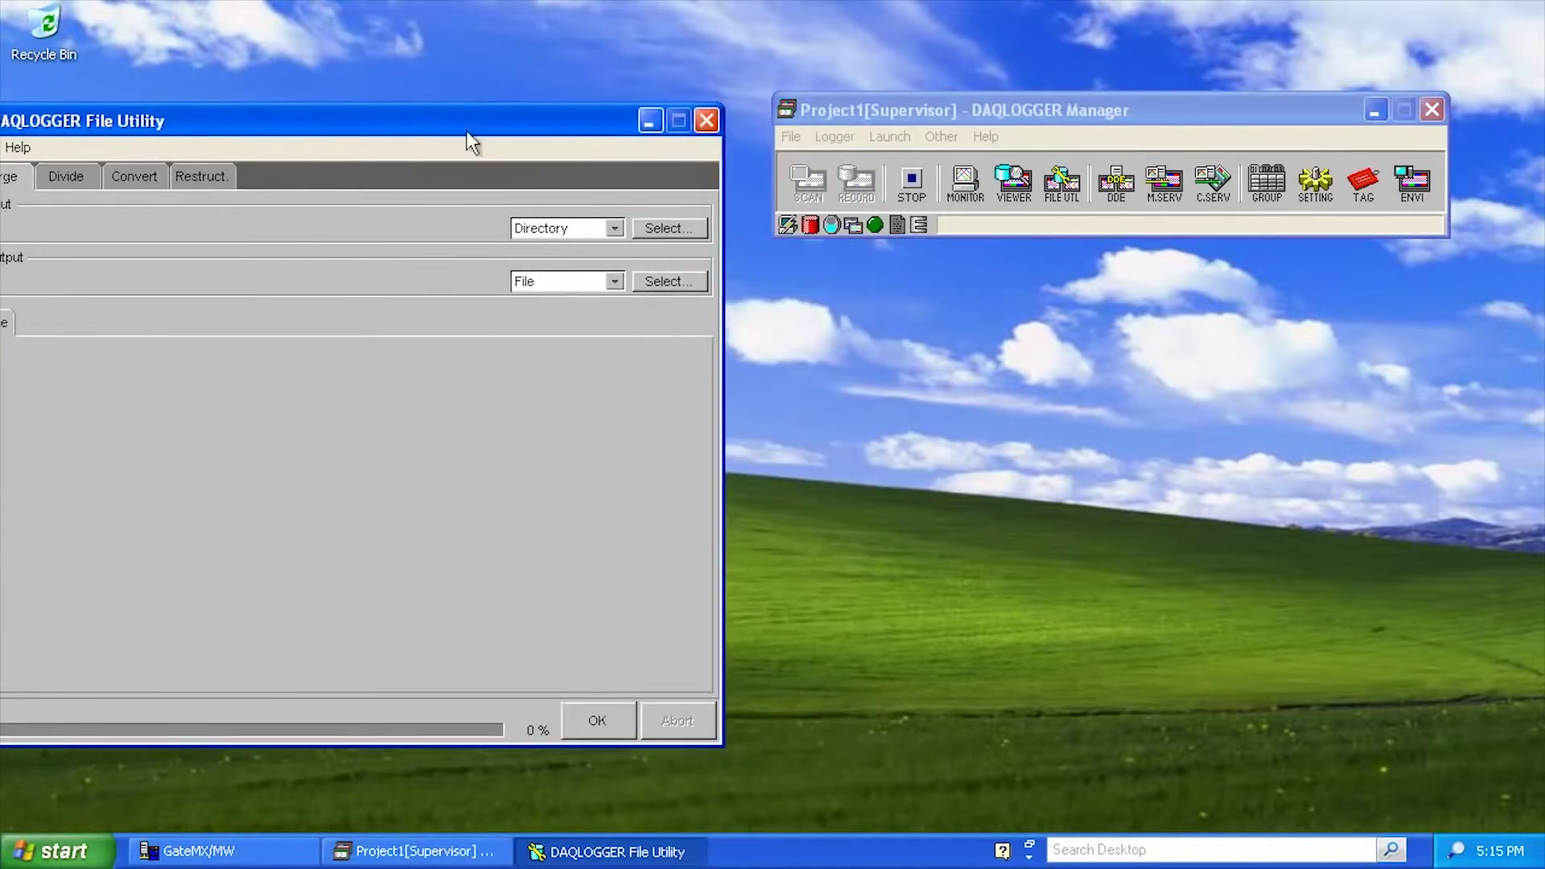
pyautogui.click(706, 120)
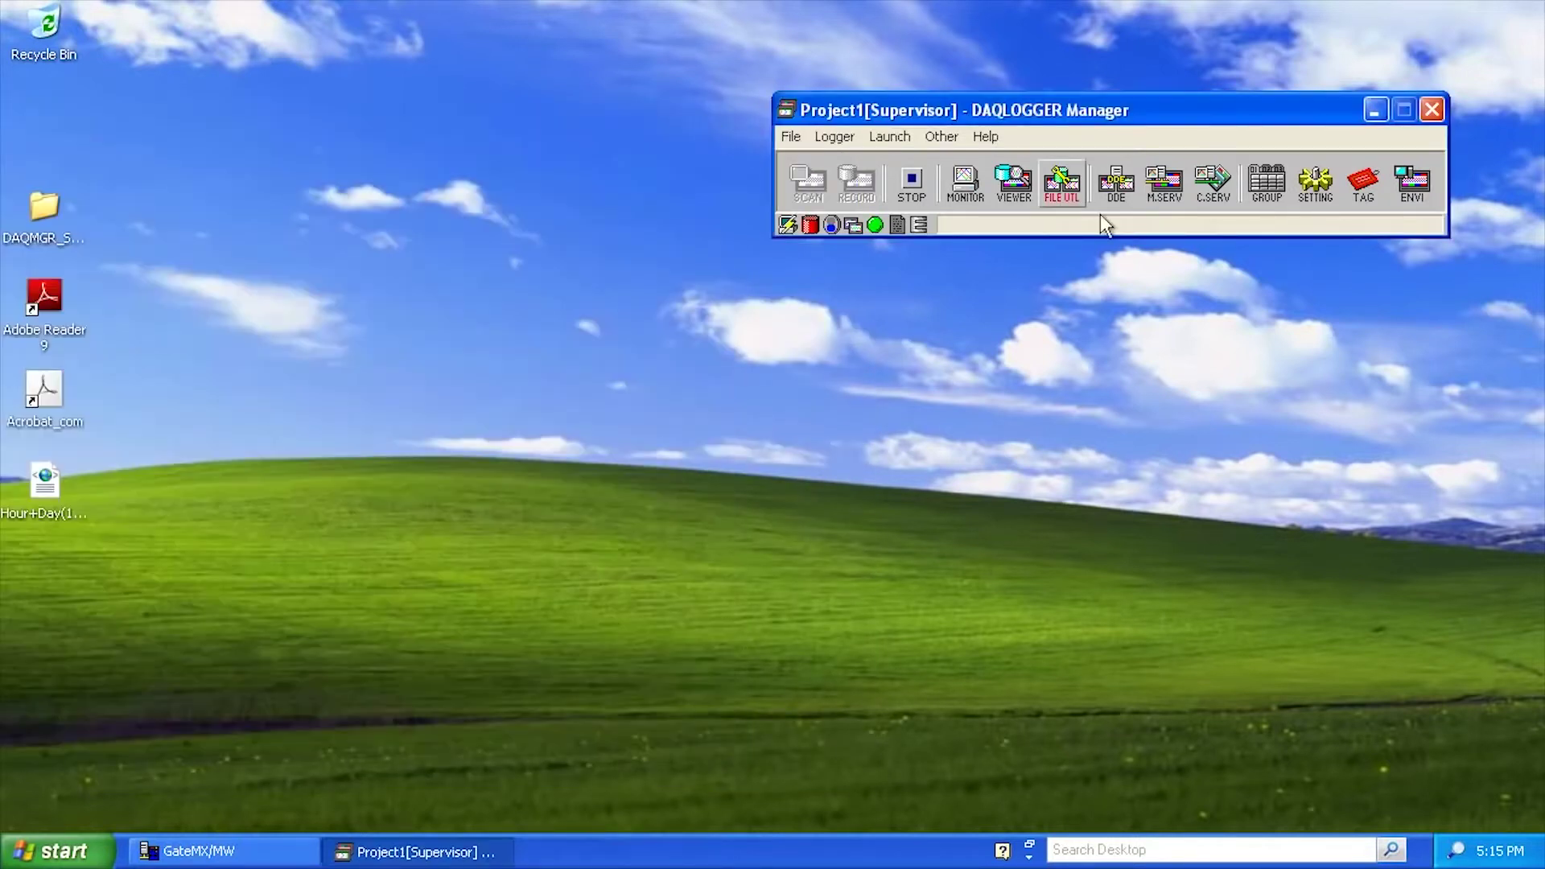
pyautogui.click(1217, 193)
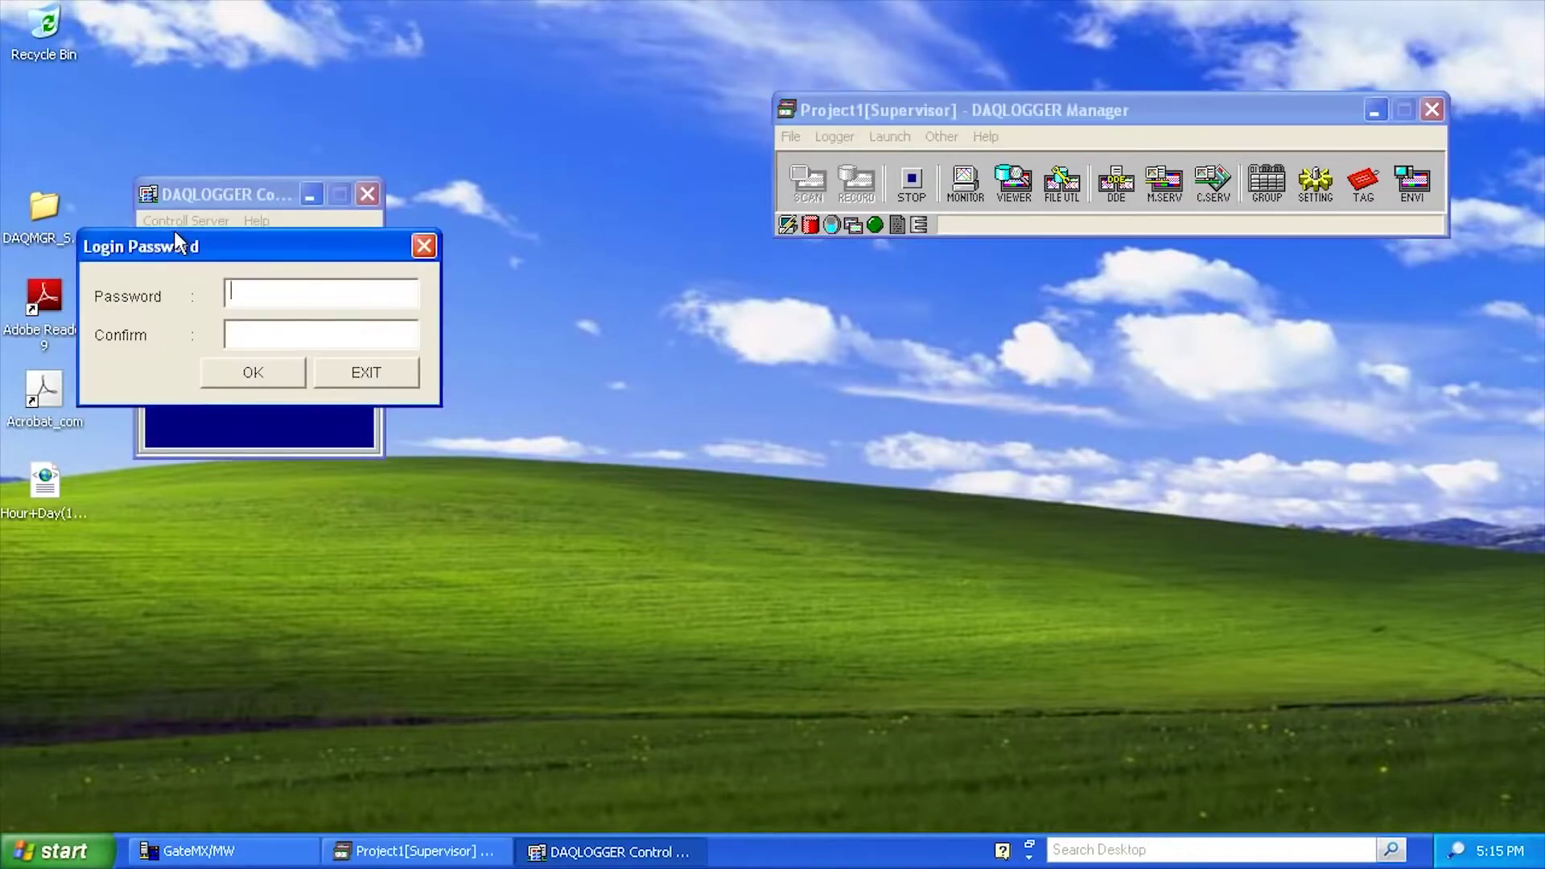
pyautogui.moveTo(174, 233); pyautogui.dragTo(289, 332)
pyautogui.click(480, 485)
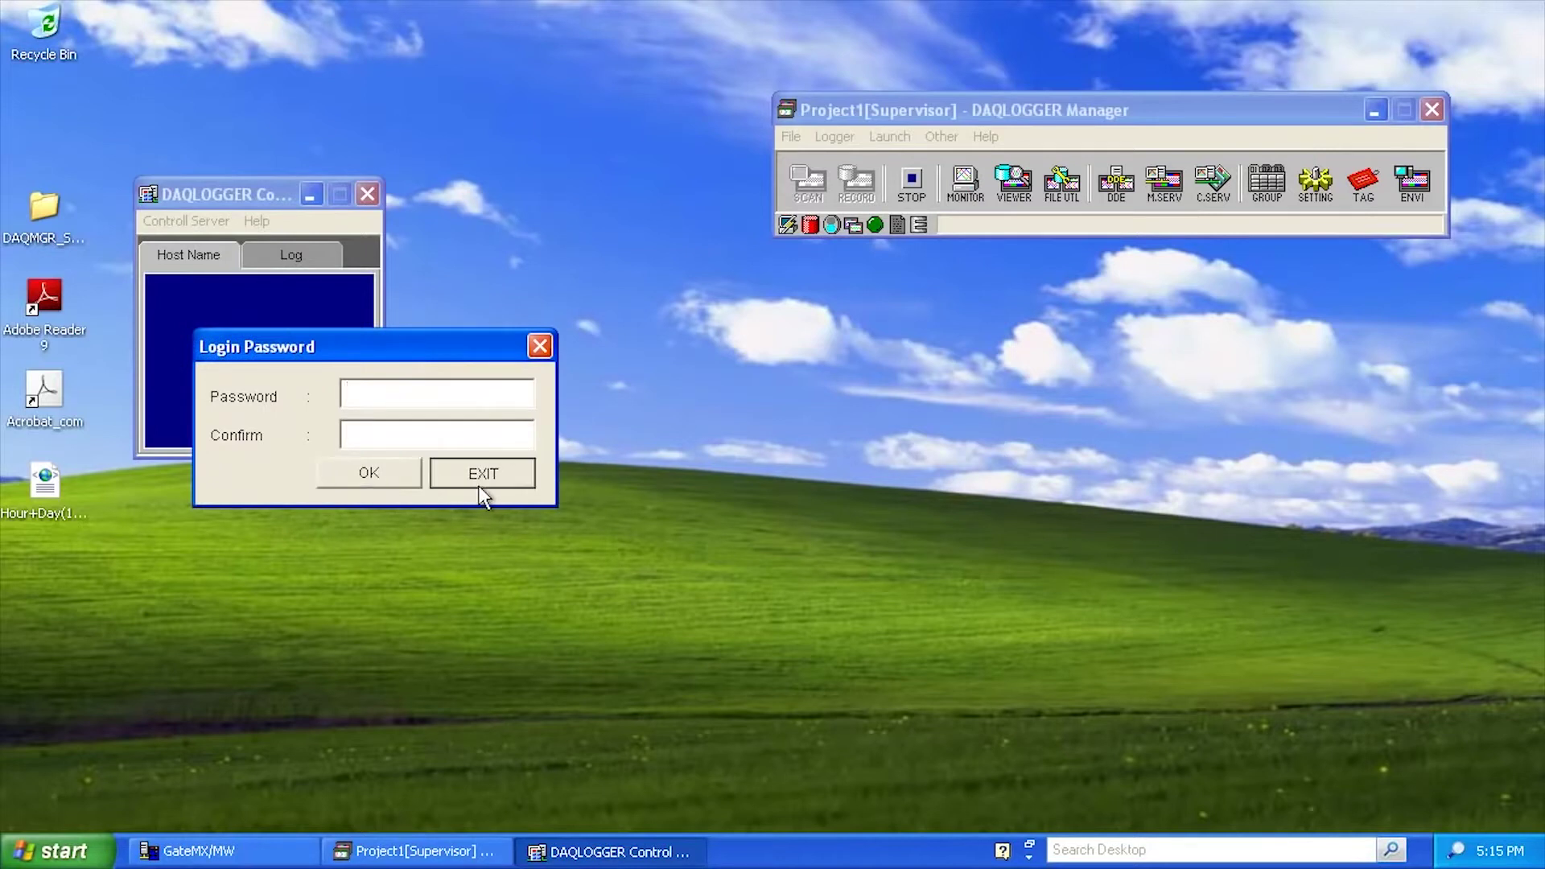
pyautogui.click(1164, 201)
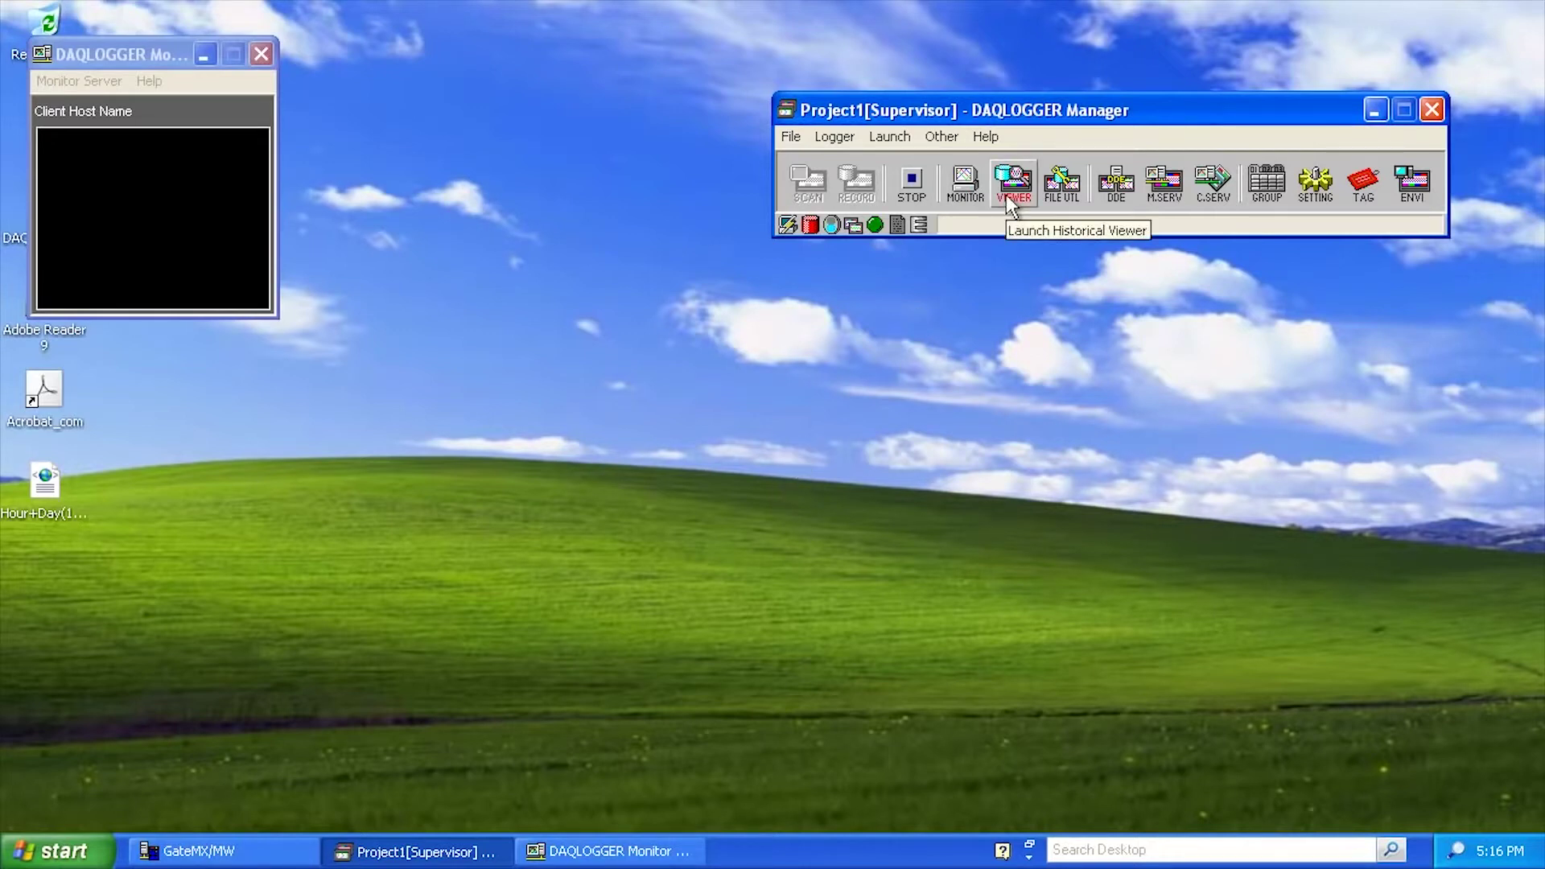
pyautogui.click(256, 58)
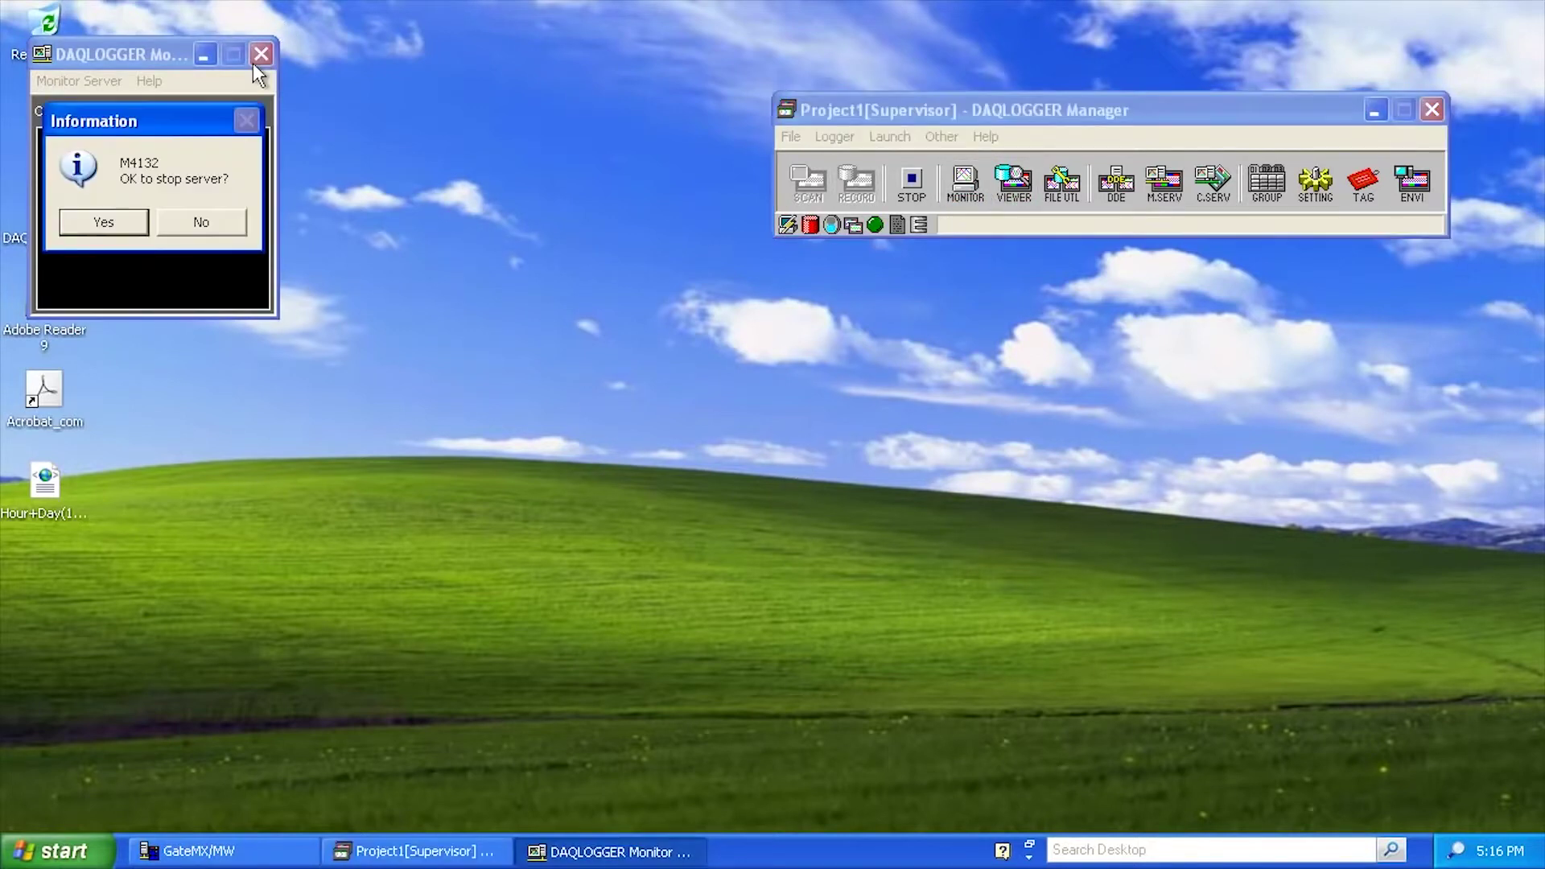
pyautogui.click(113, 223)
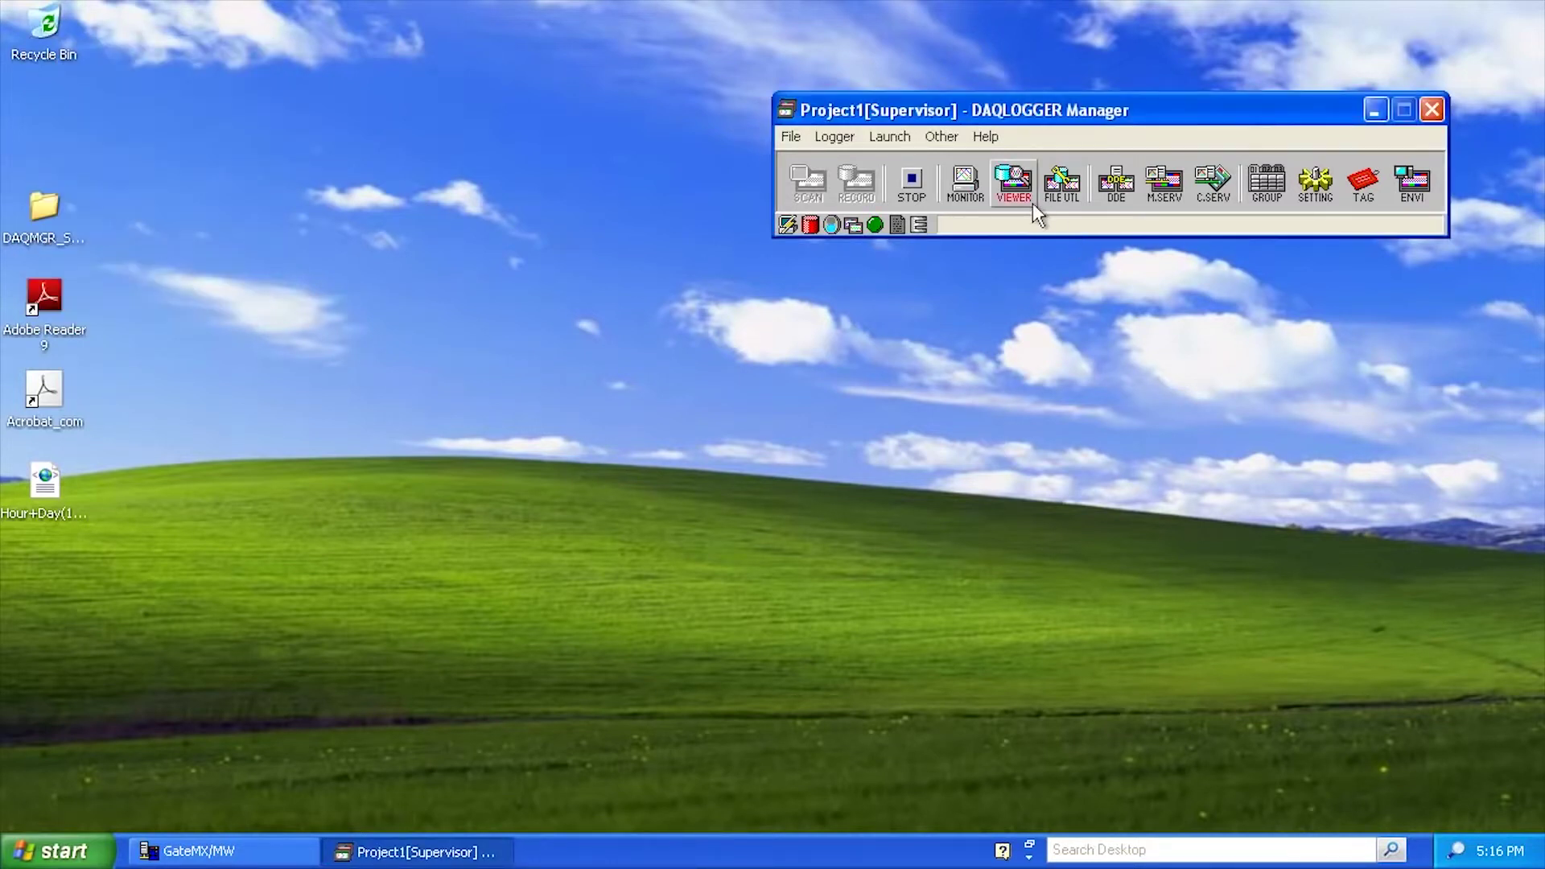
# - Launch the Historical Viewer from Manager and maximize its window
pyautogui.click(1021, 185)
pyautogui.click(1048, 55)
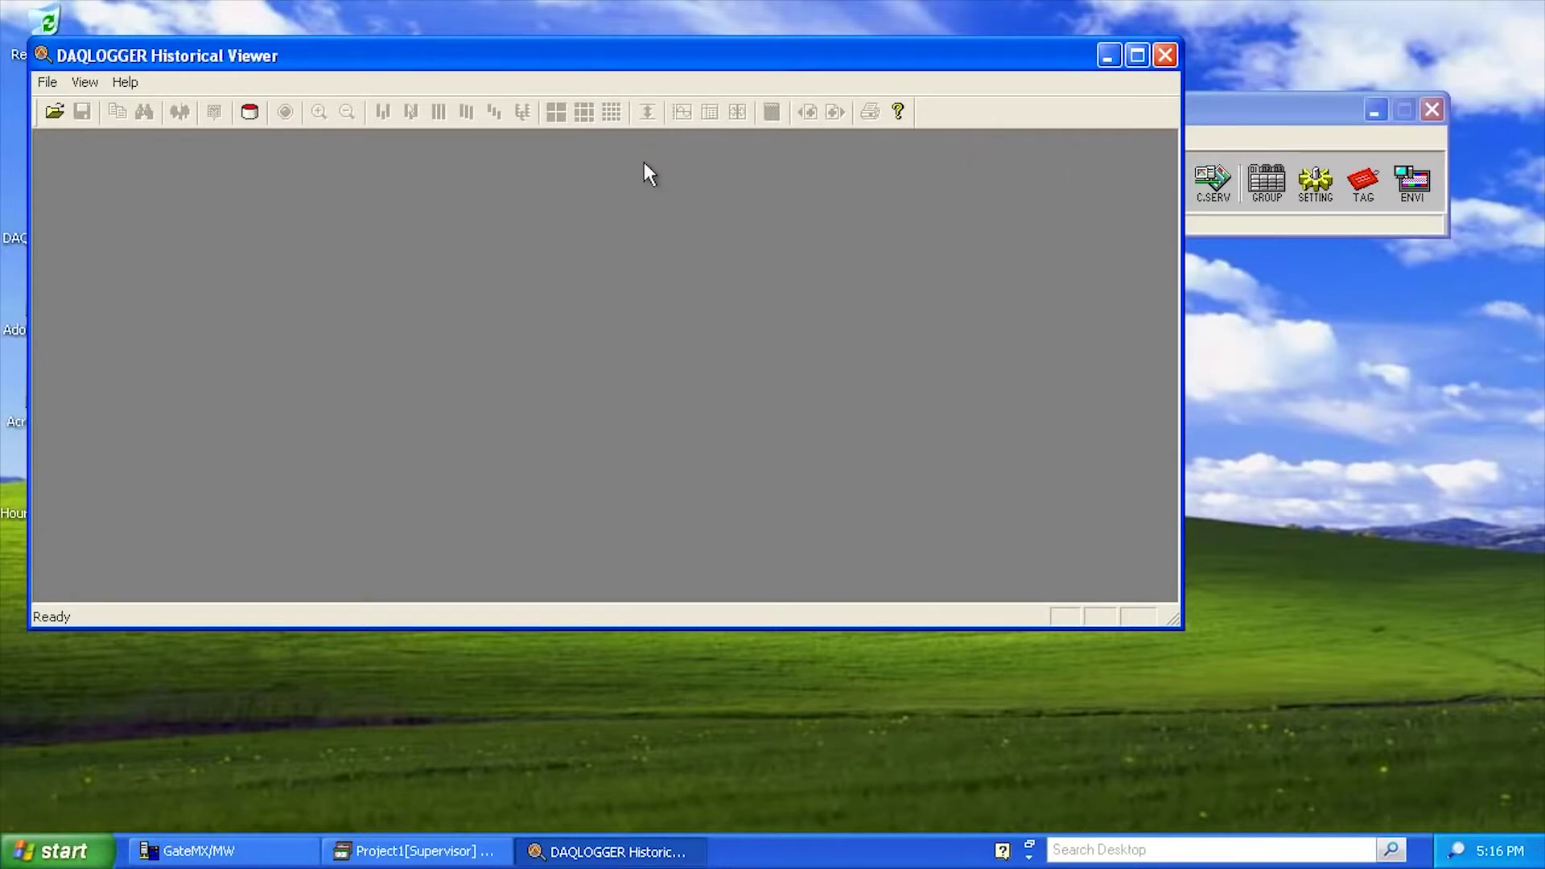
pyautogui.click(1136, 55)
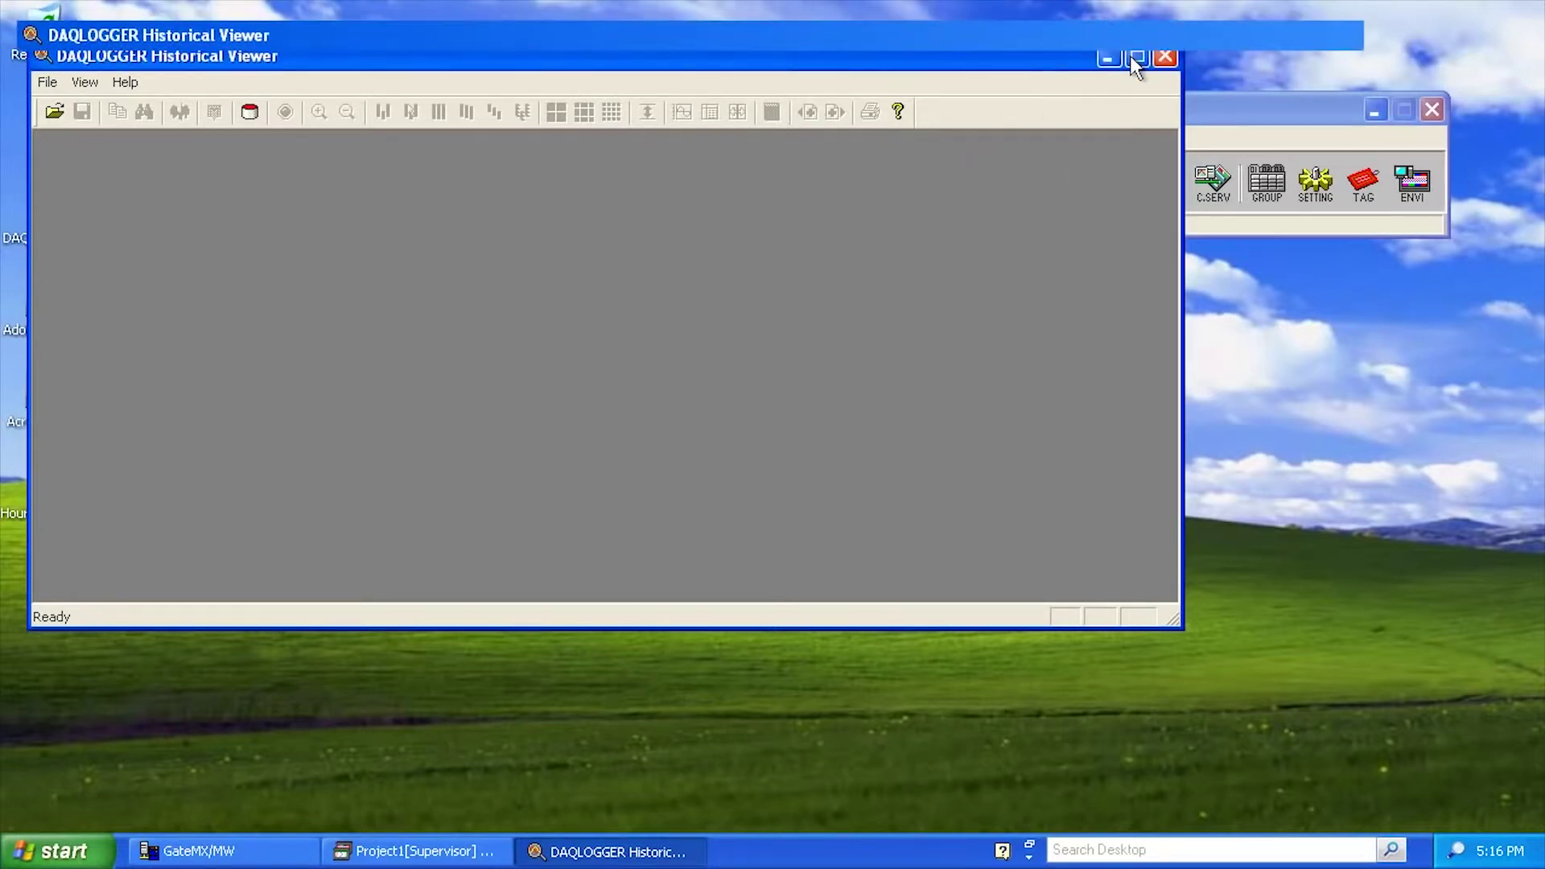
# - Open the recorded data file DataFile-0000.mld via File > Open
pyautogui.click(24, 45)
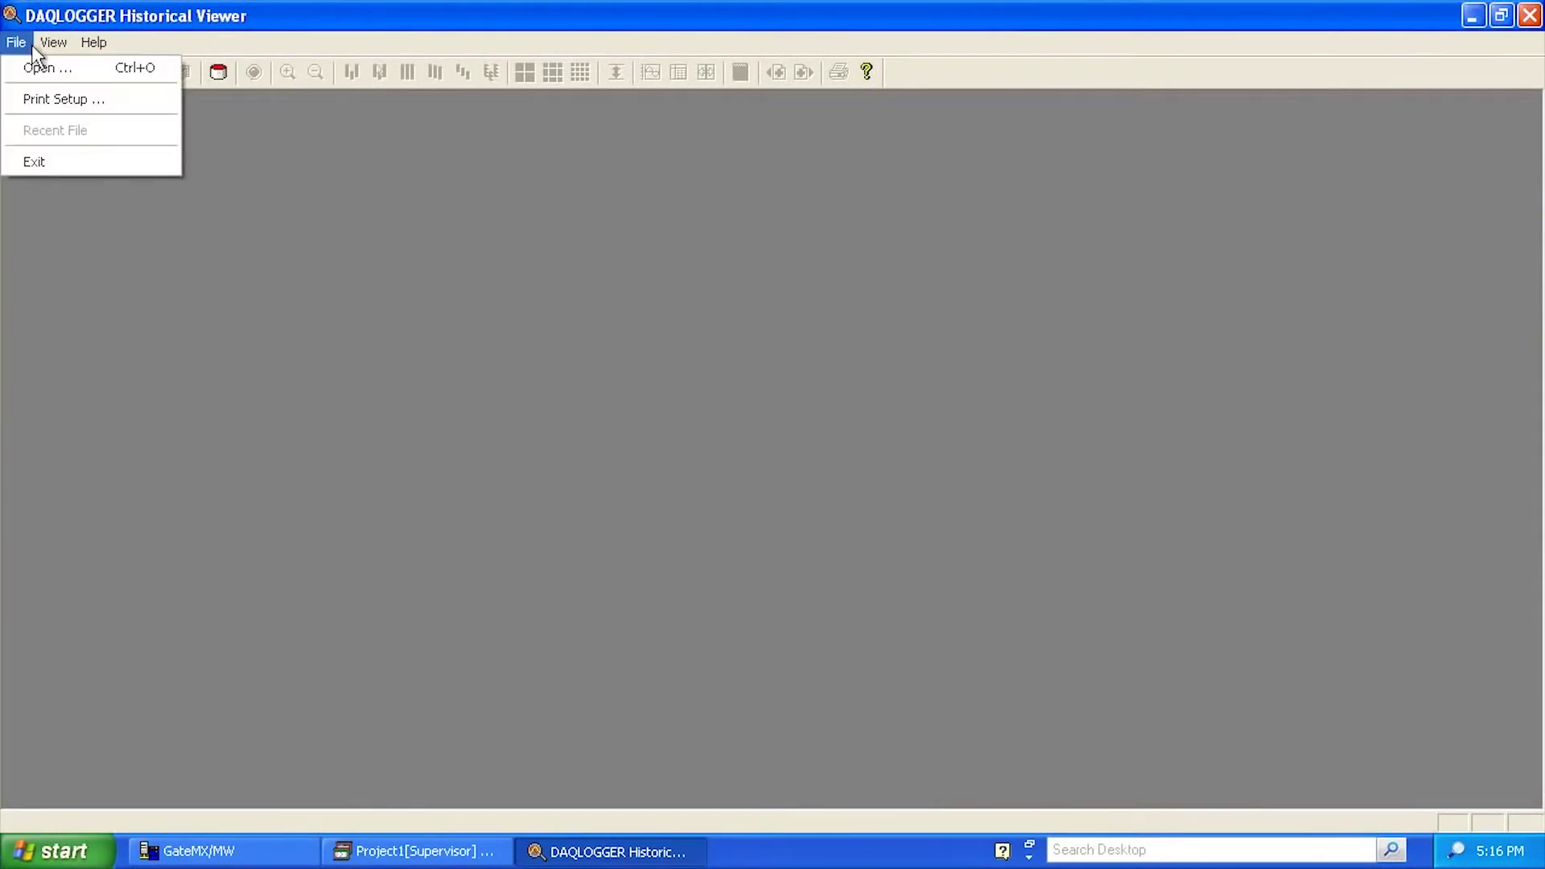
pyautogui.click(32, 68)
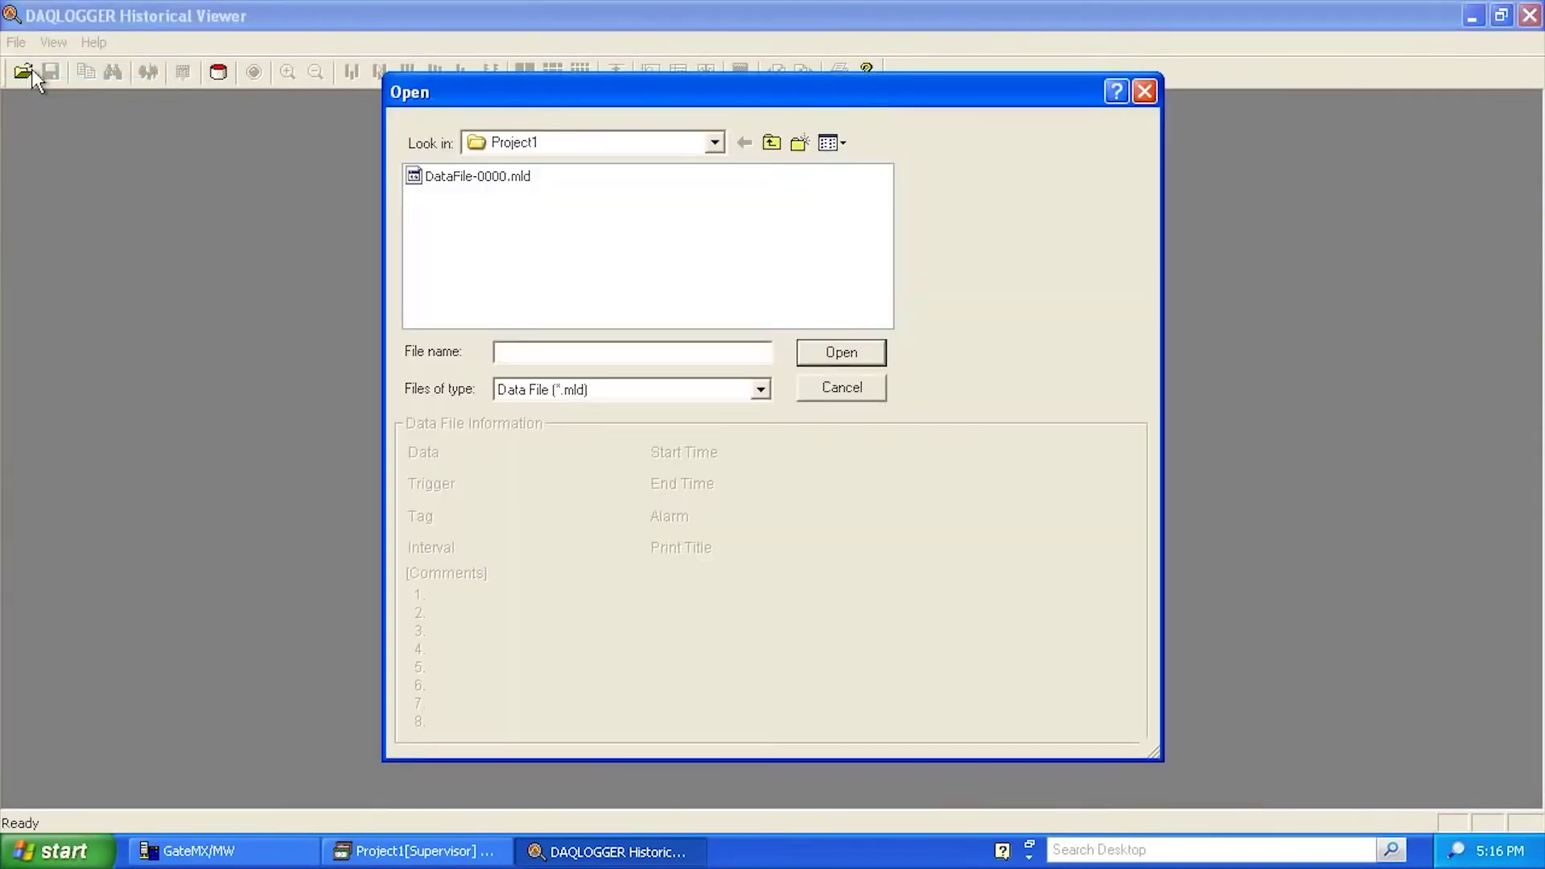
pyautogui.doubleClick(519, 176)
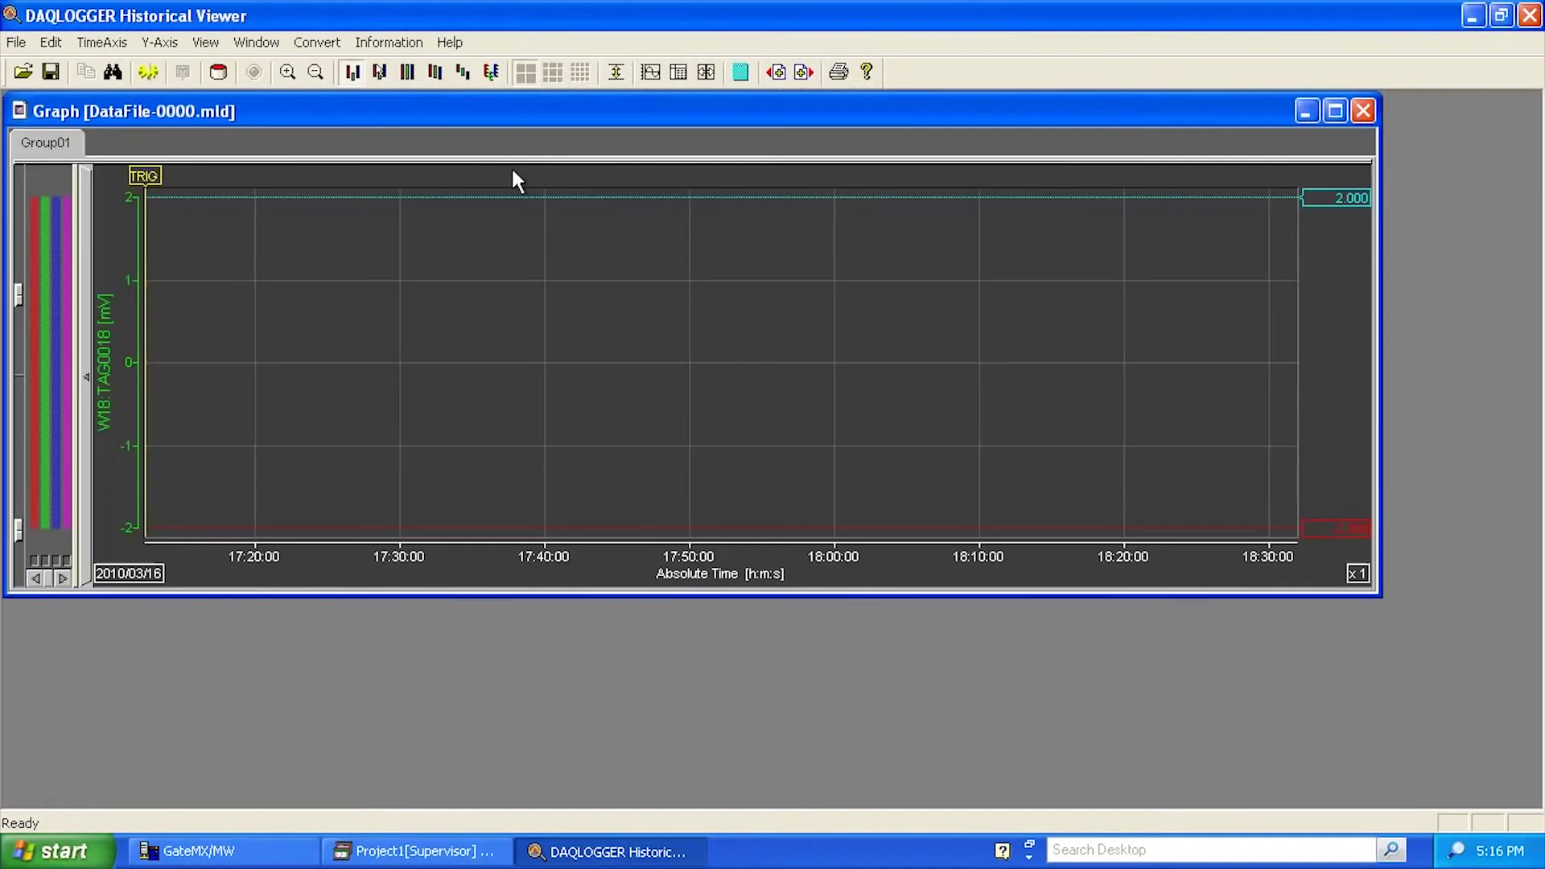
# - Maximize the graph window, split it into a zone per tag, then switch to the Sheet view
pyautogui.click(1334, 112)
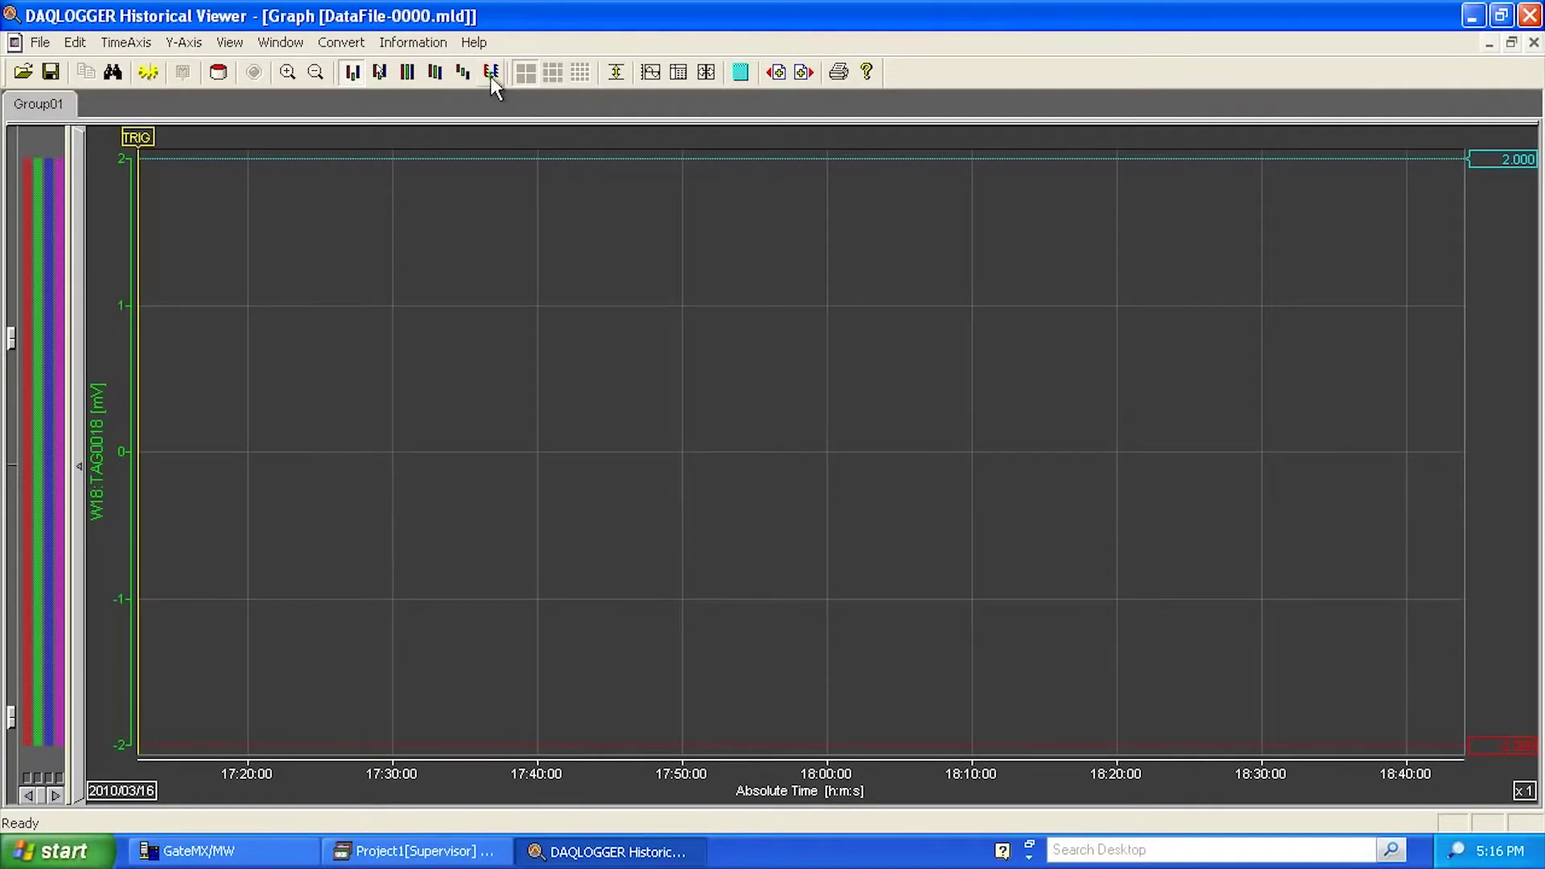
pyautogui.click(467, 76)
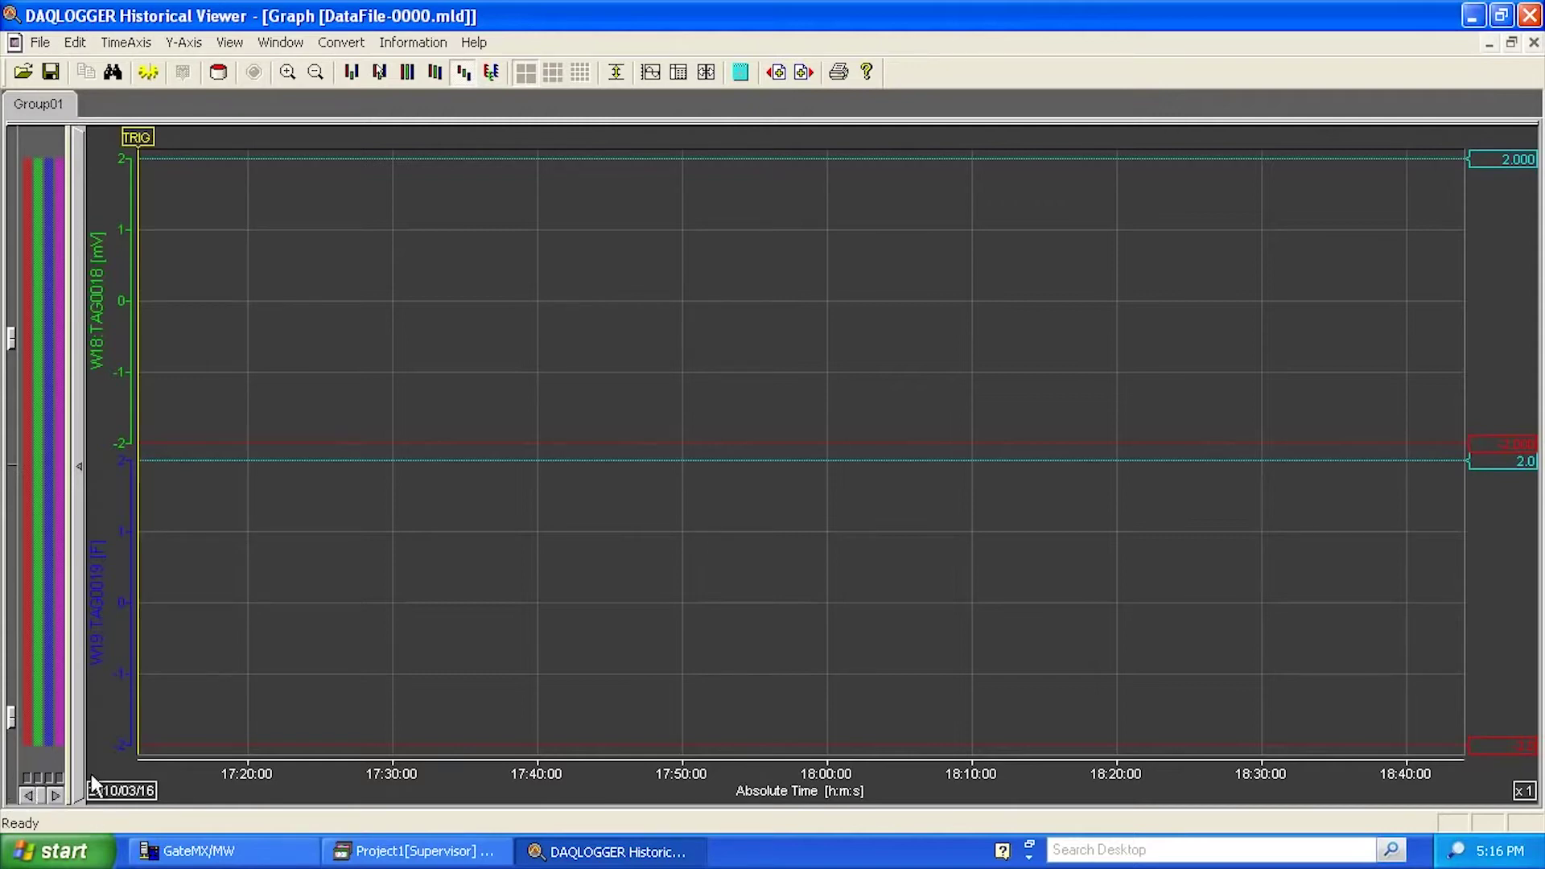
pyautogui.click(682, 75)
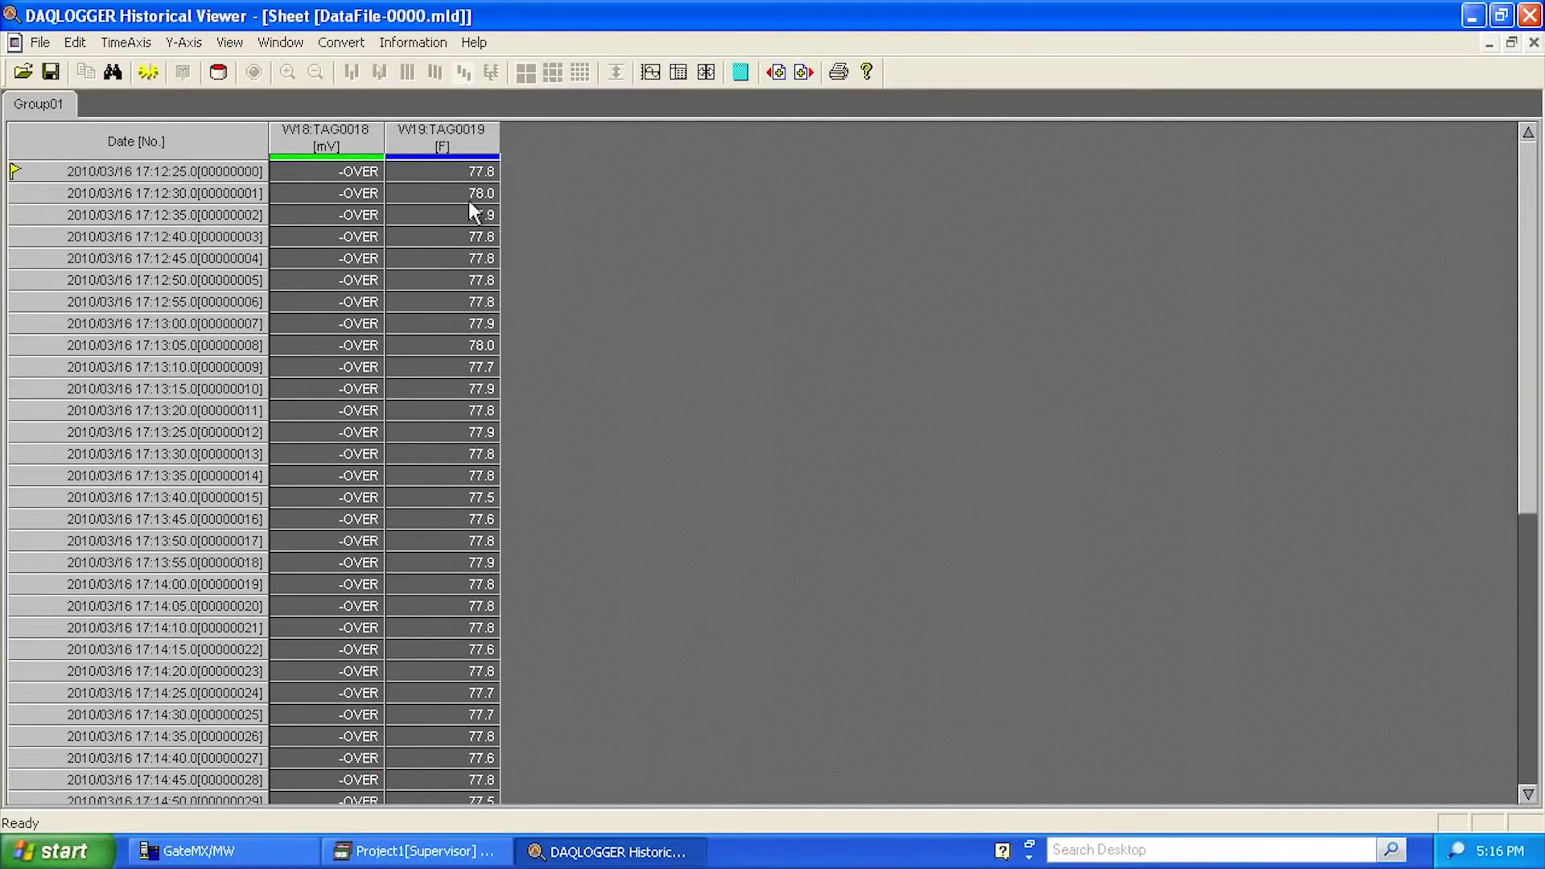
# - Adjust the sheet display using the toolbar buttons and scroll through the tabulated TAG0018/TAG0019 values
pyautogui.click(776, 72)
pyautogui.click(795, 74)
pyautogui.moveTo(1527, 277)
pyautogui.mouseDown()
pyautogui.moveTo(1542, 661)
pyautogui.moveTo(1540, 161)
pyautogui.mouseUp()
pyautogui.click(797, 76)
pyautogui.click(797, 76)
pyautogui.click(797, 76)
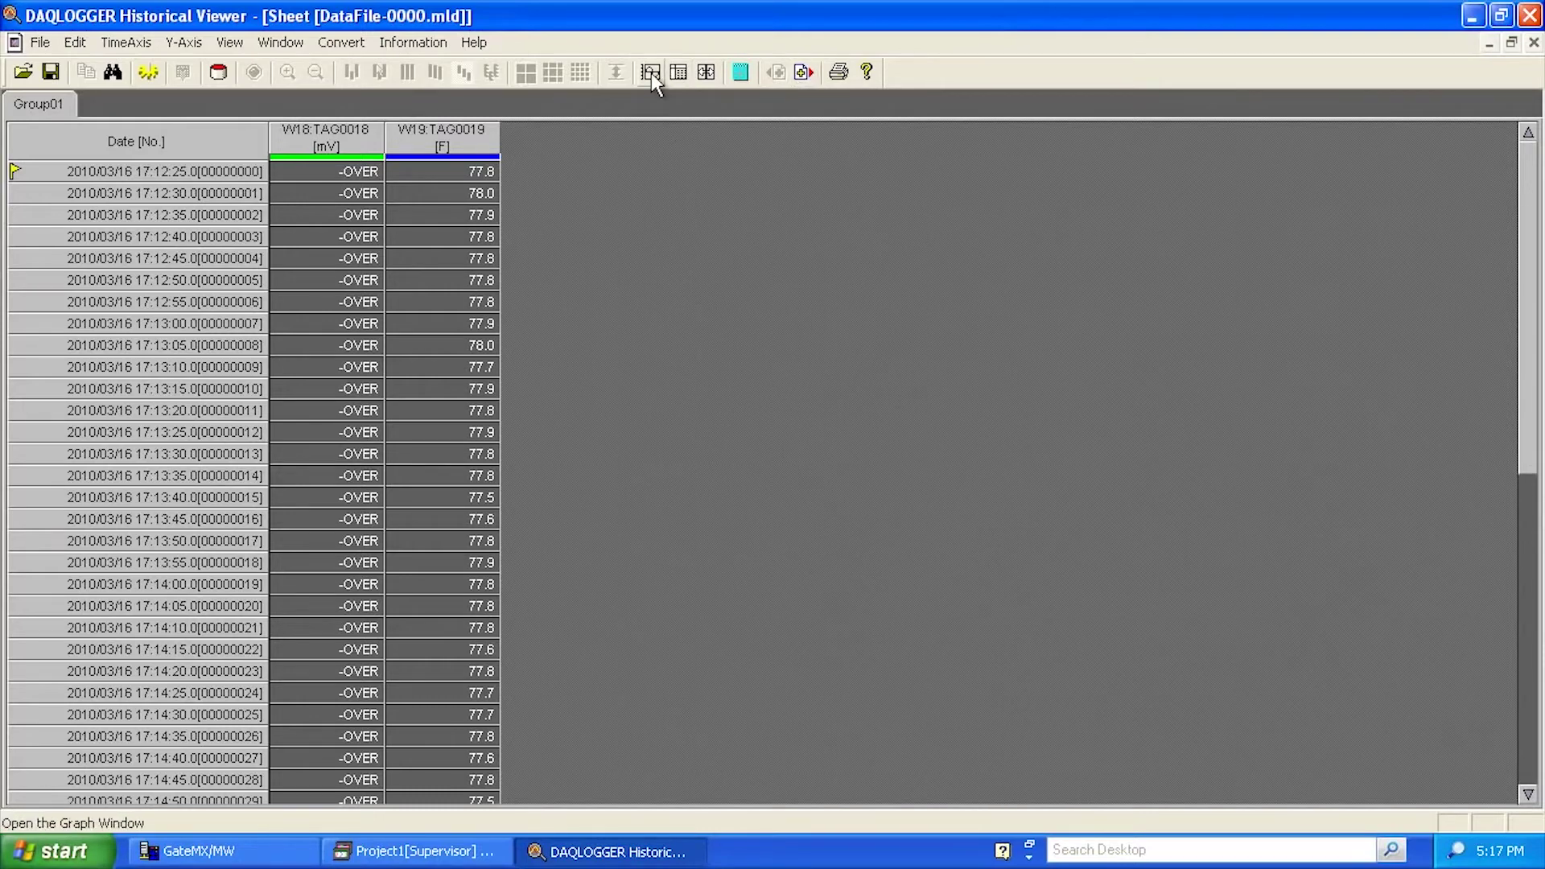
# - Open the cursor readout window, move it aside, and place cursor A at data no. 25 (17:14:30.0)
pyautogui.click(704, 71)
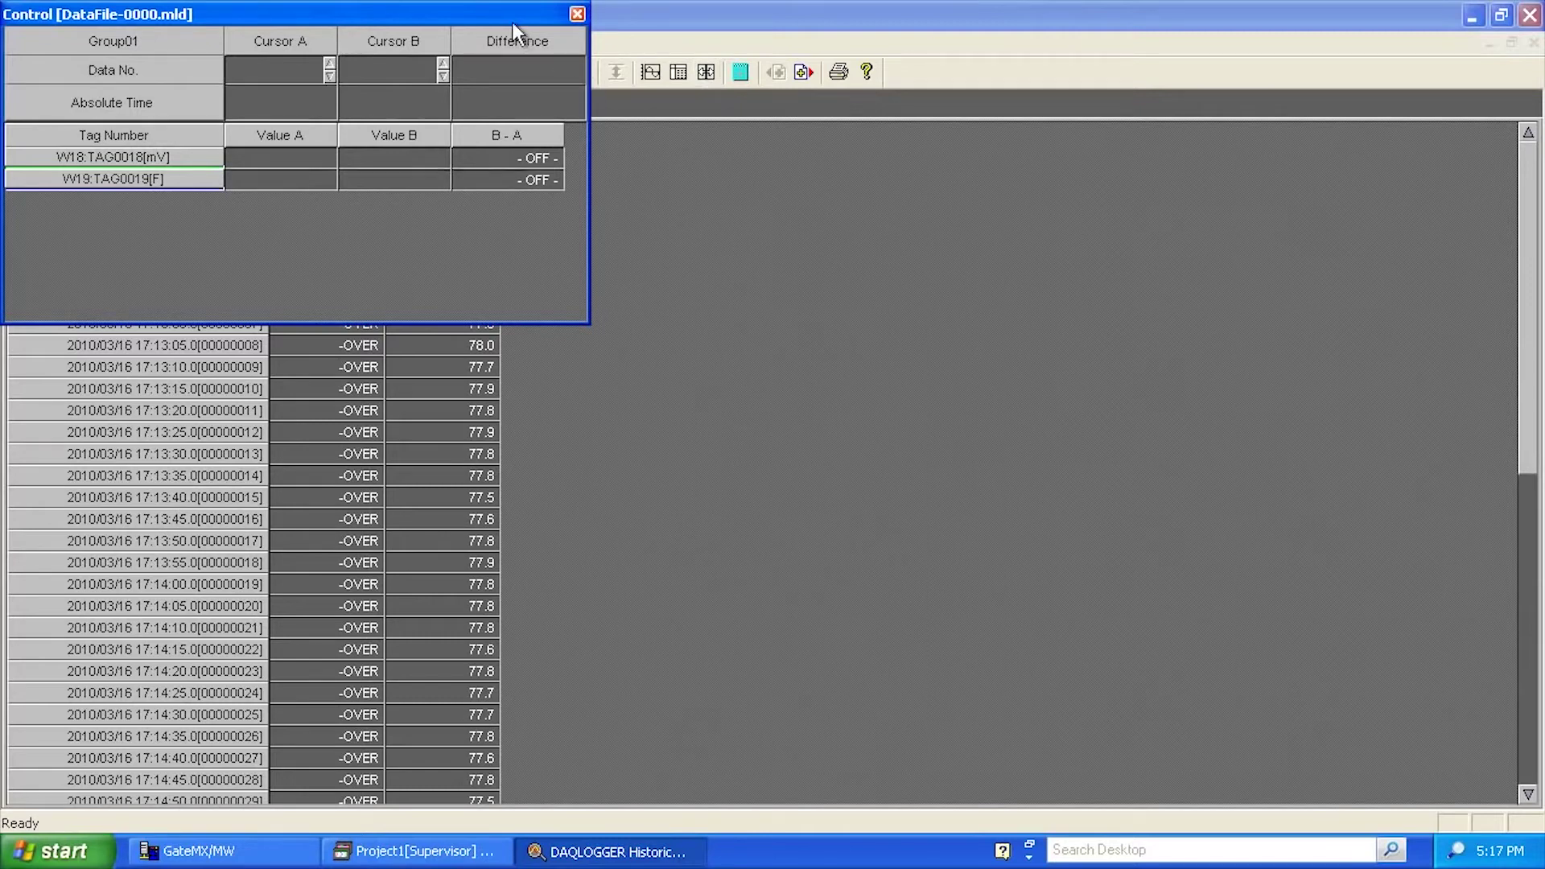
pyautogui.moveTo(511, 22); pyautogui.dragTo(829, 163)
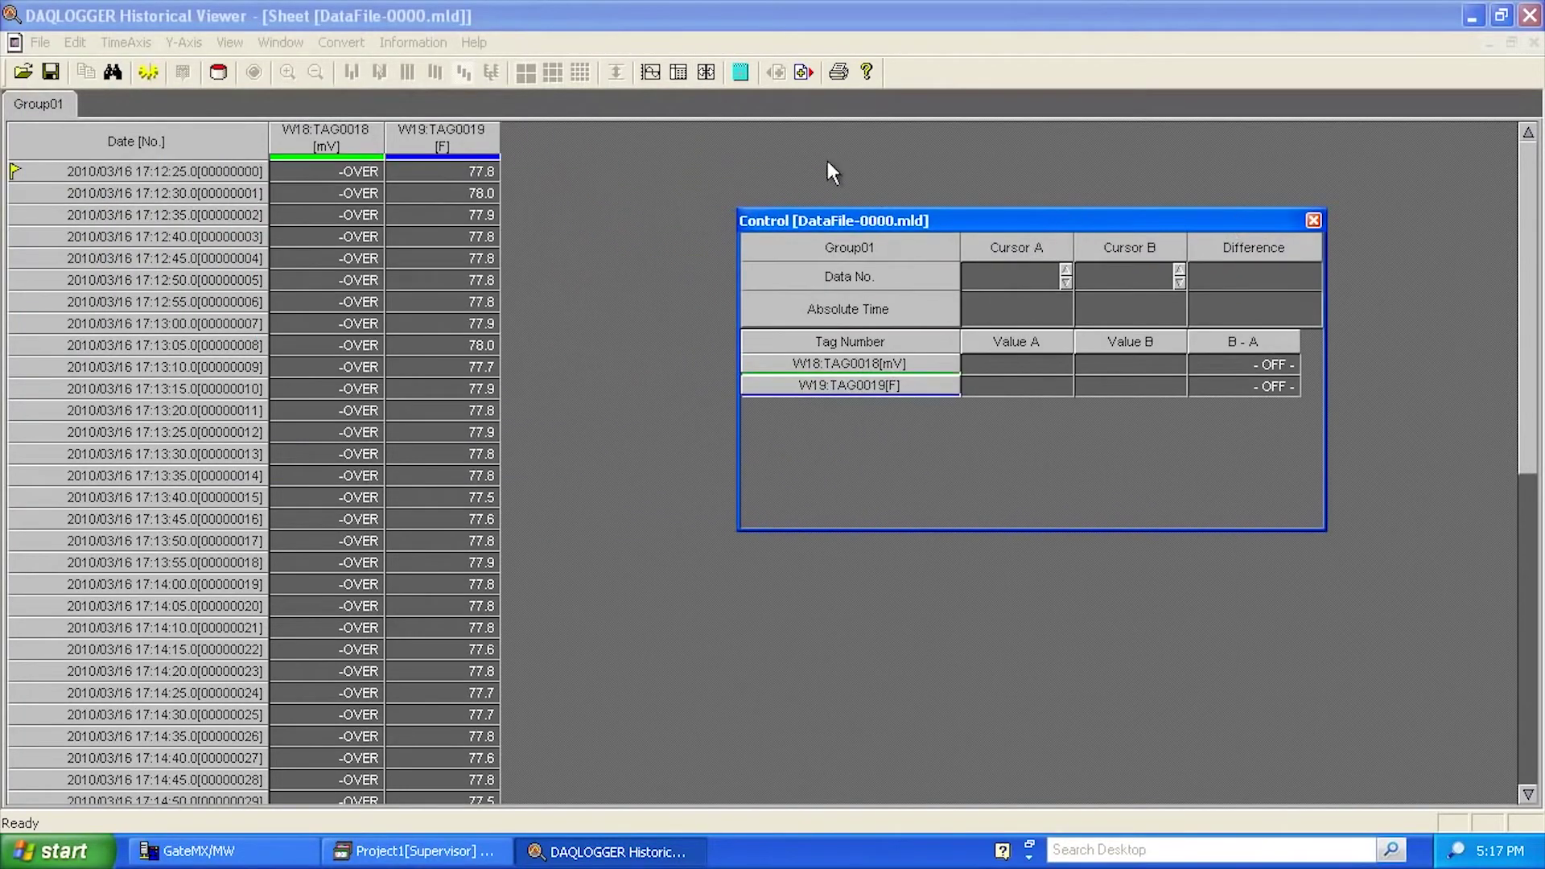
pyautogui.click(649, 72)
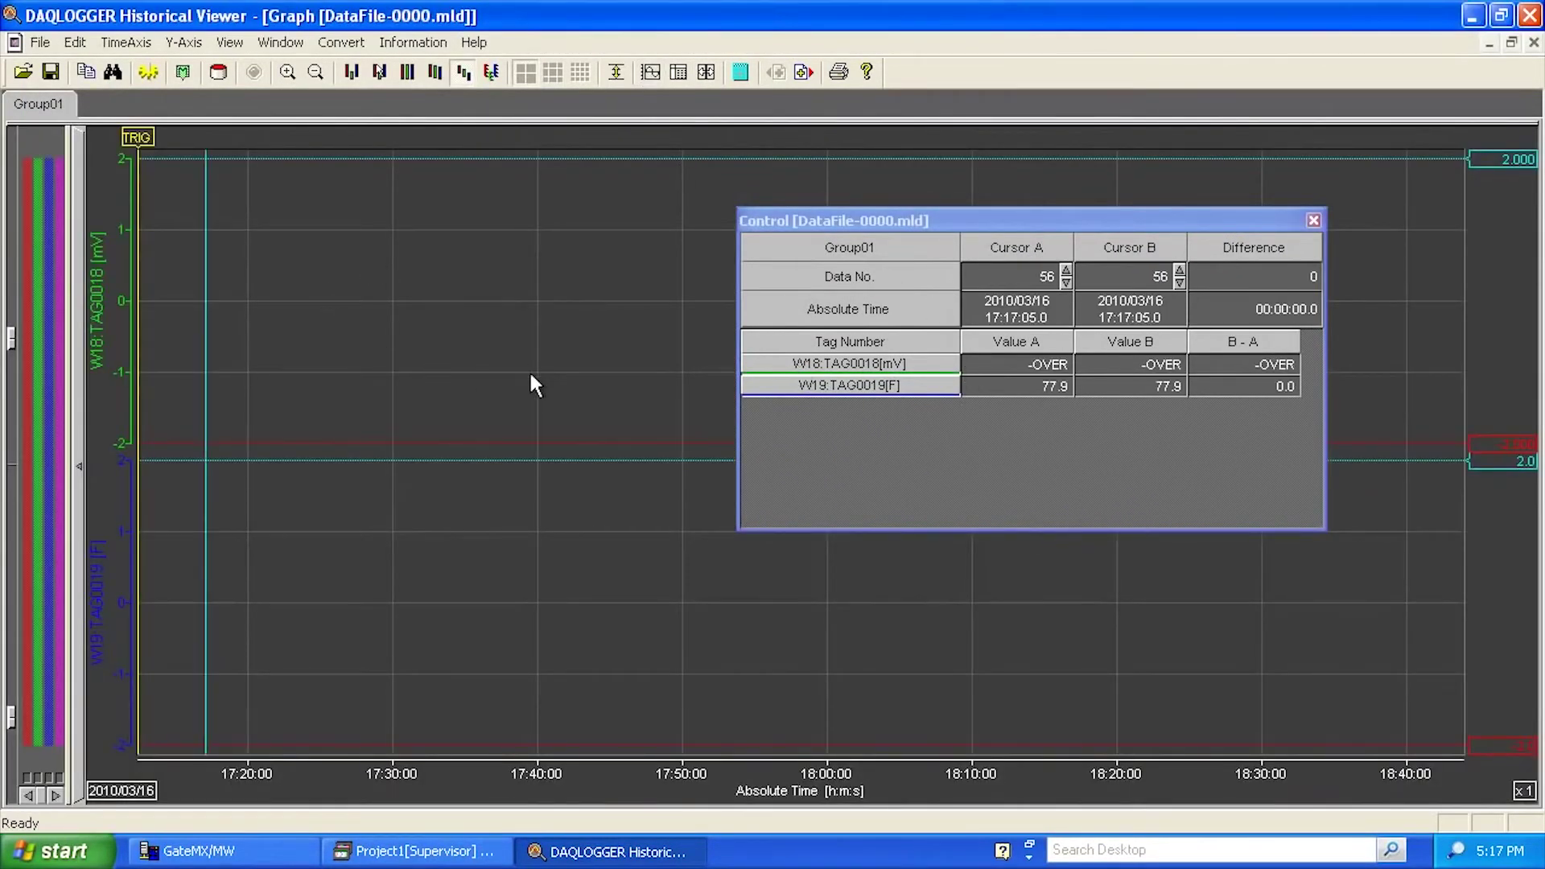
pyautogui.moveTo(193, 460); pyautogui.dragTo(312, 481)
pyautogui.click(168, 452)
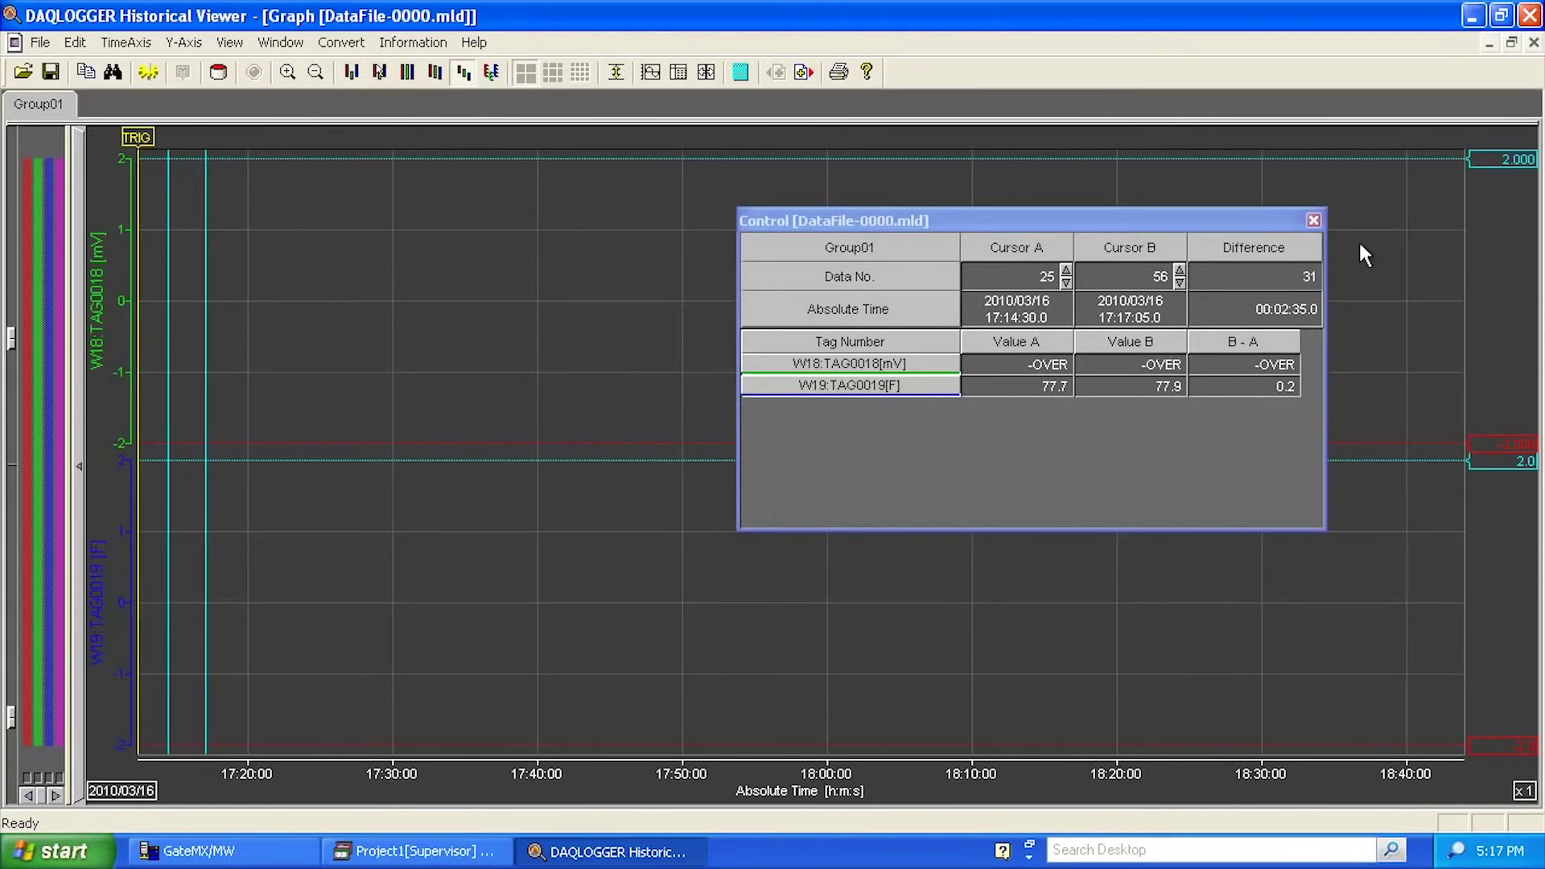
# - Close the cursor readout and set up Excel conversion of data 25–56 by tag, TAG0001–TAG0019
pyautogui.click(1313, 219)
pyautogui.click(341, 41)
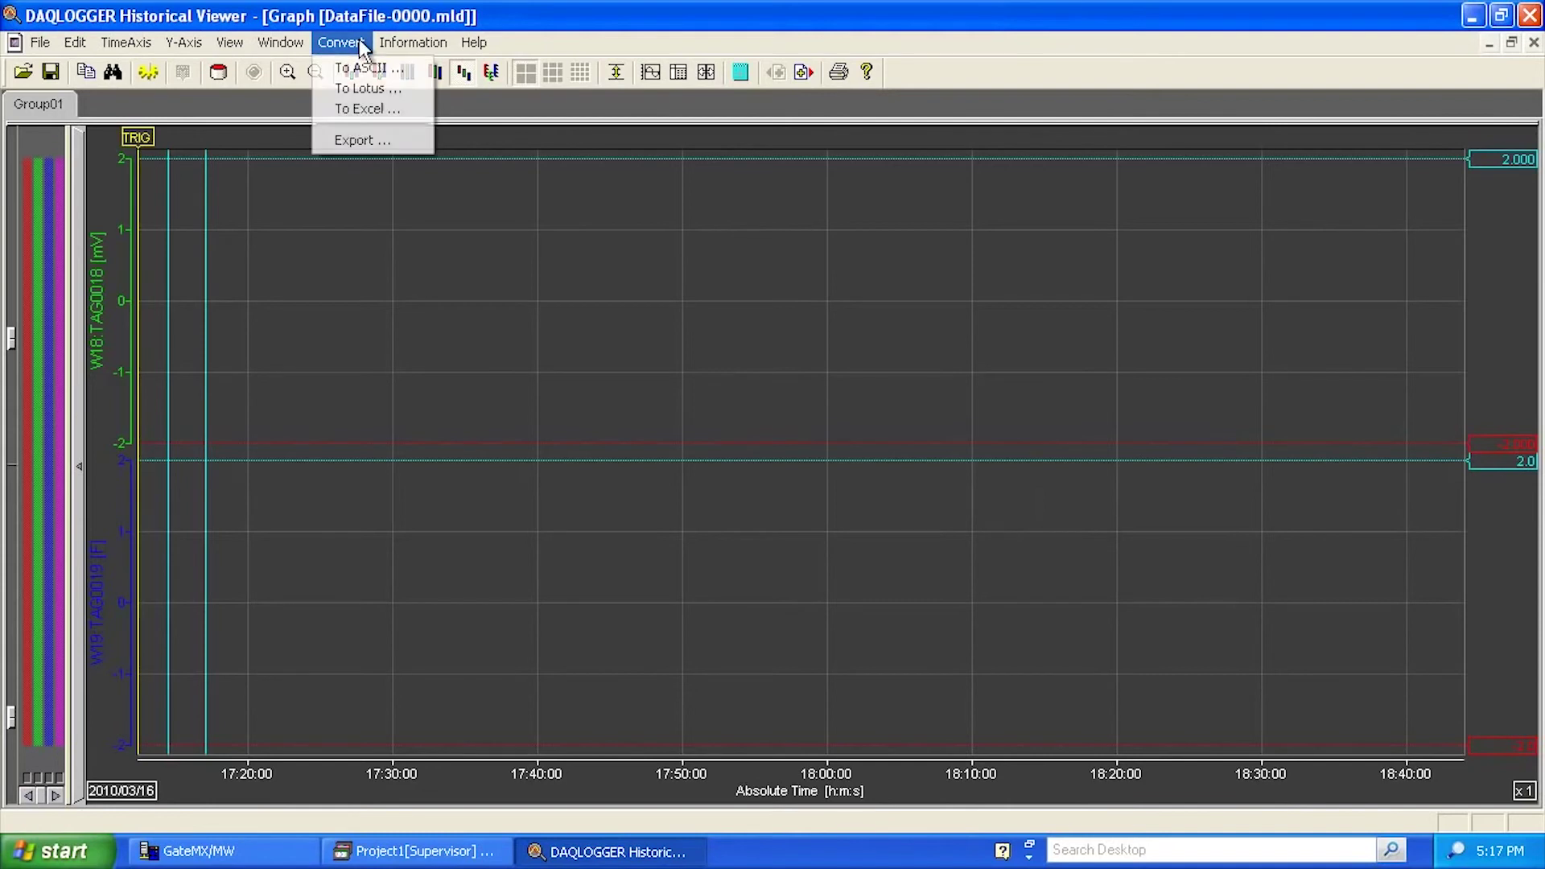
pyautogui.click(364, 110)
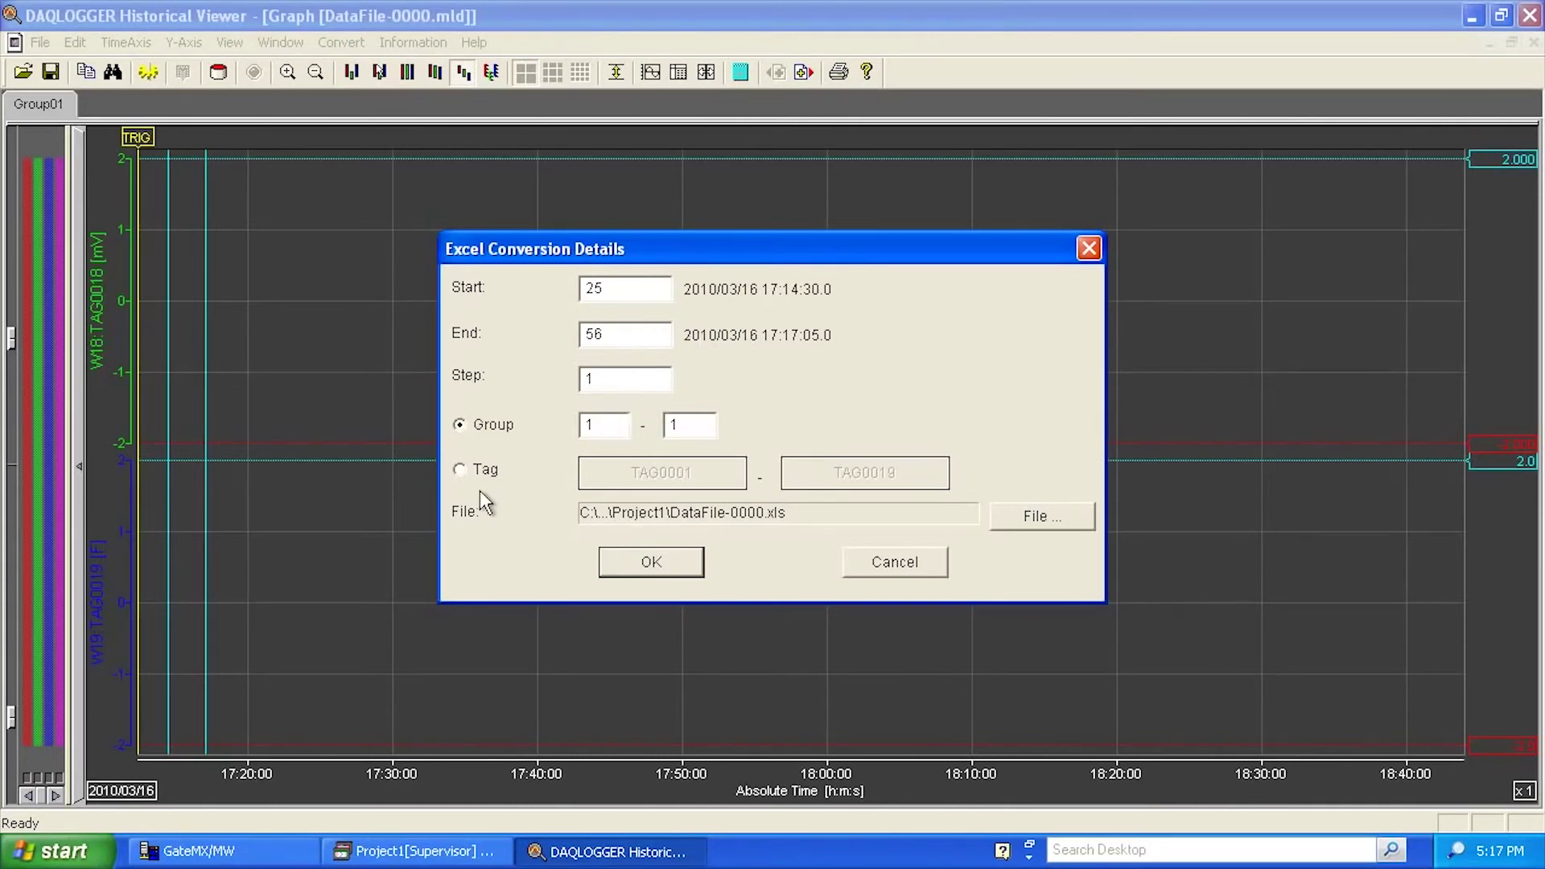
pyautogui.click(459, 470)
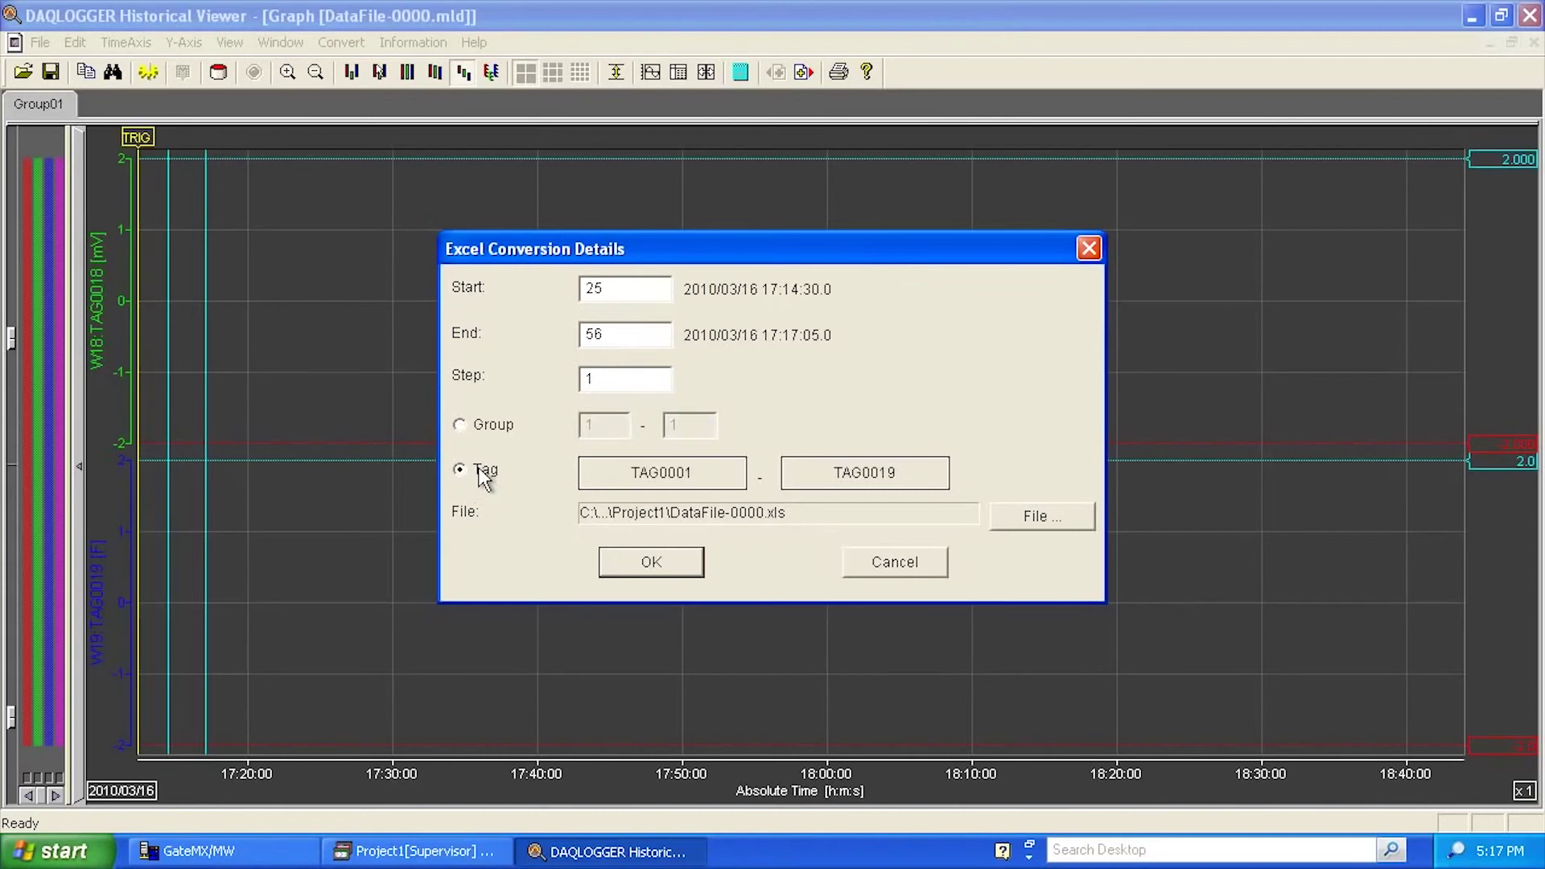